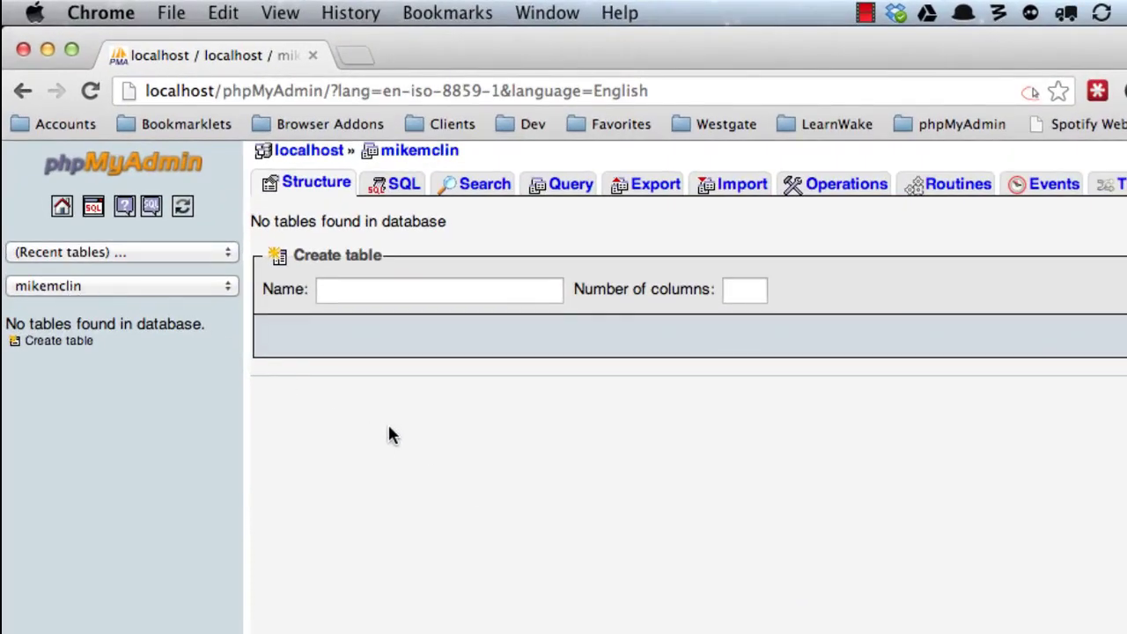
Switch from phpMyAdmin in Chrome to Sublime Text 2.
key(super+Tab)
key(super+Tab)
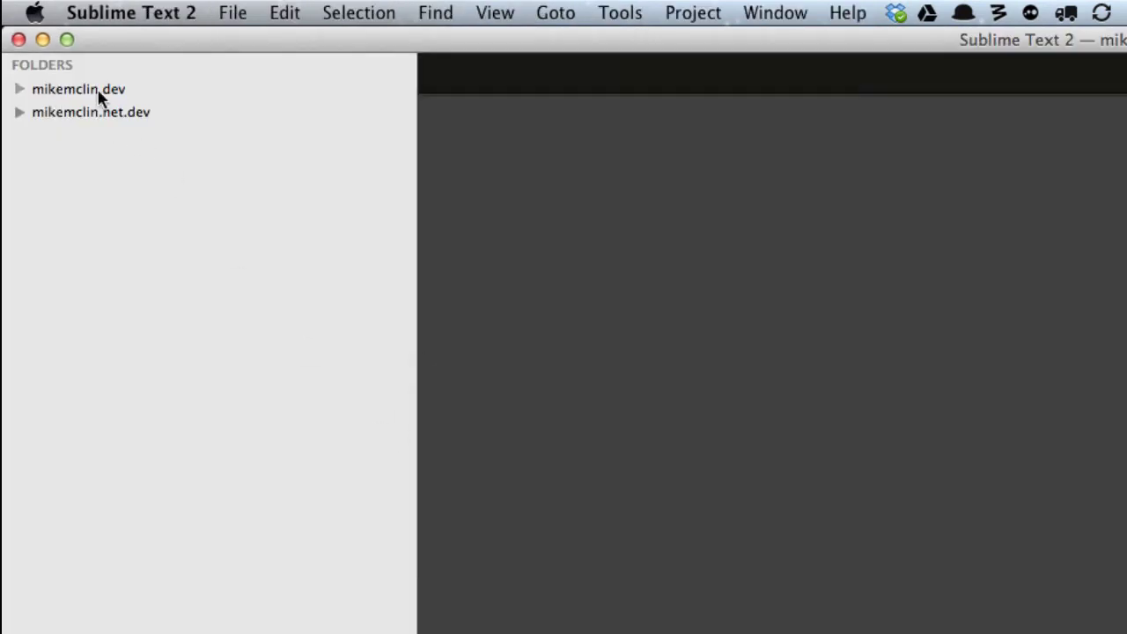
Expand the mikemclin.dev and mikemclin.net.dev folders in the sidebar.
click(73, 89)
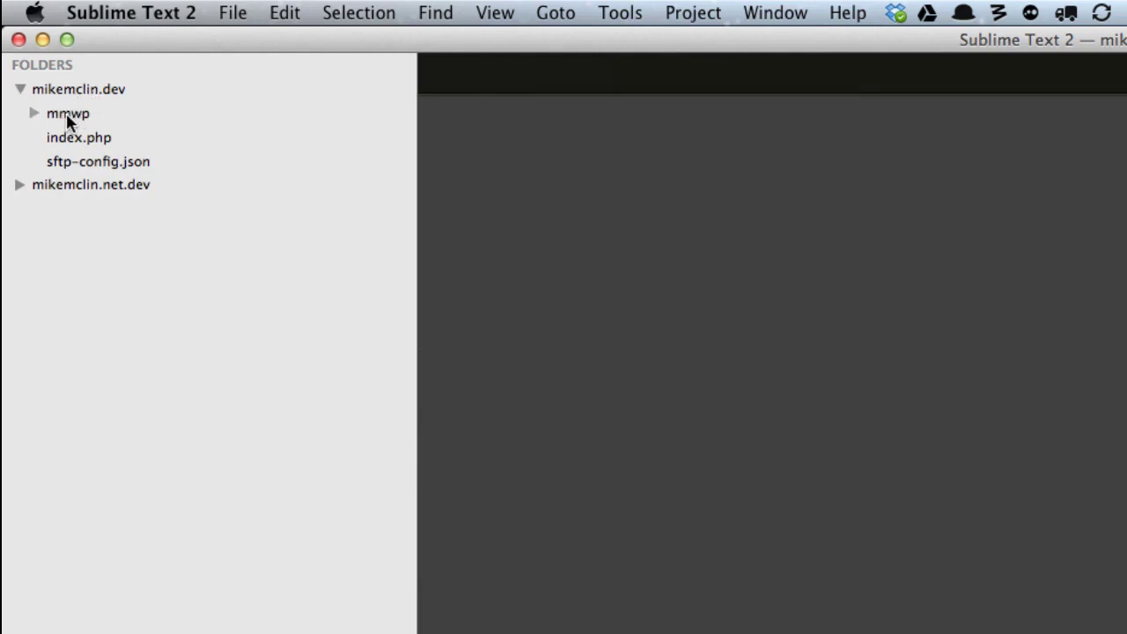
click(67, 185)
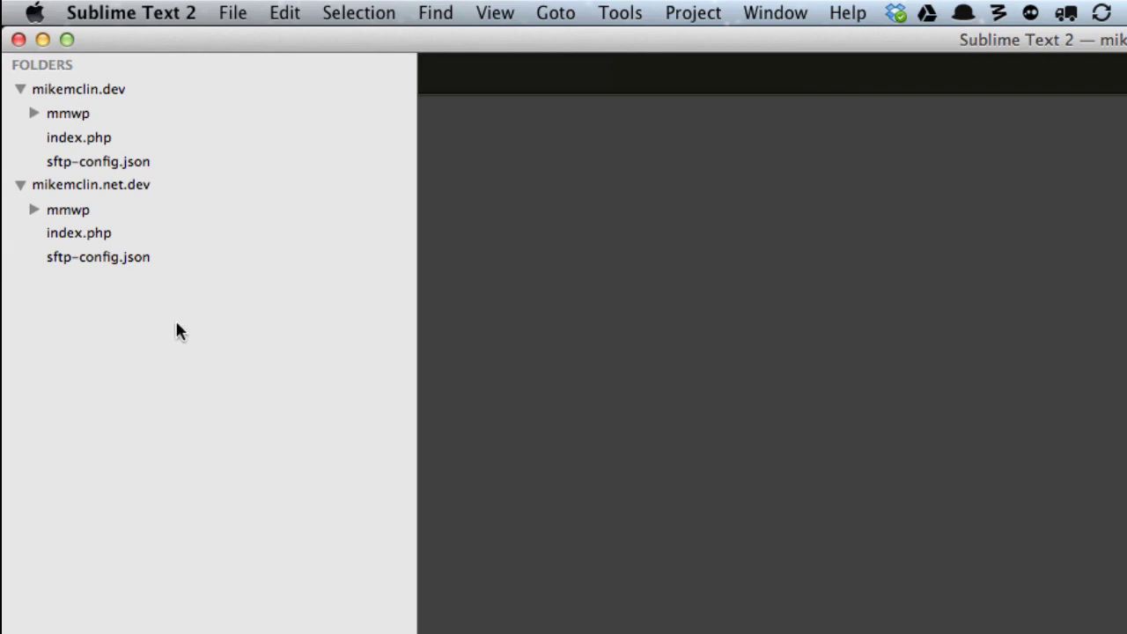
Load mikemclin.dev in a new Chrome tab.
key(super+Tab)
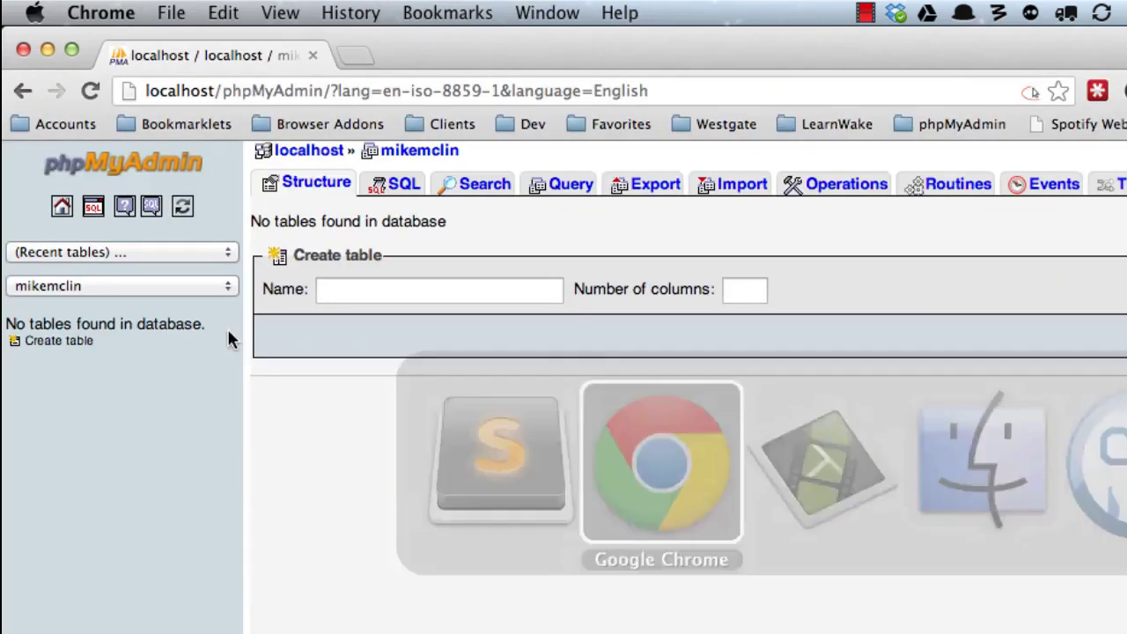
click(357, 53)
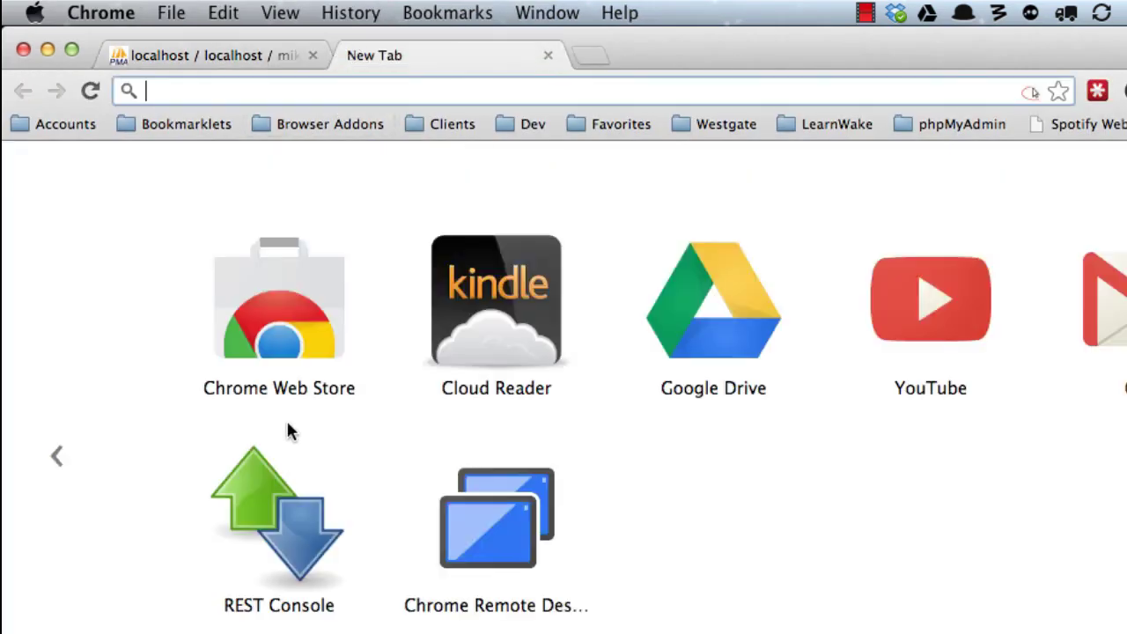
text(mikemclin.de)
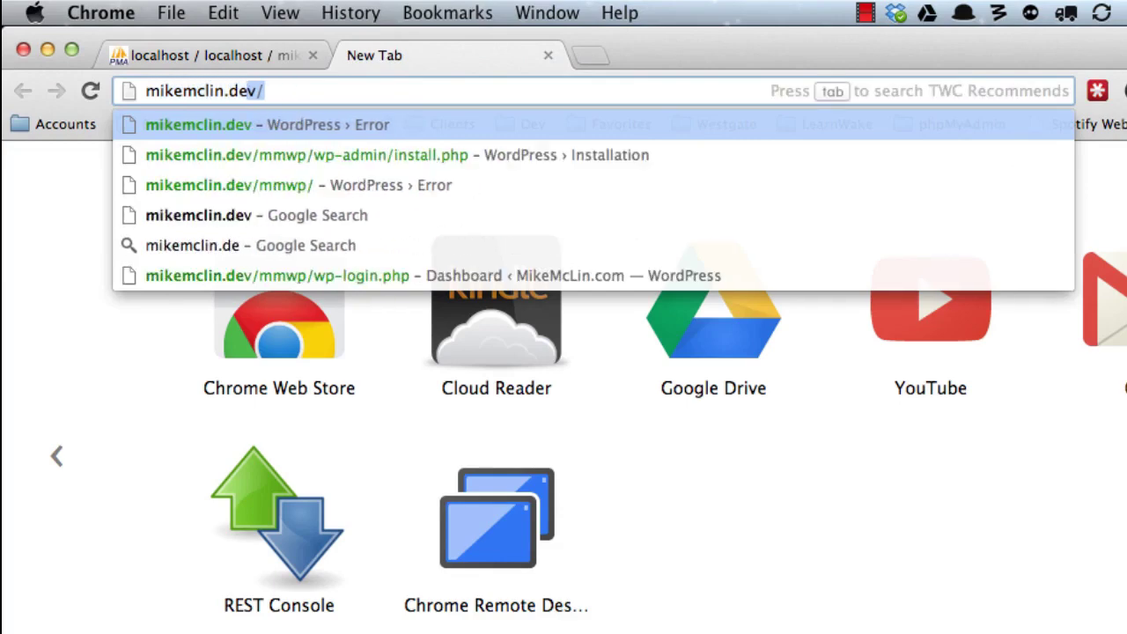
key(Return)
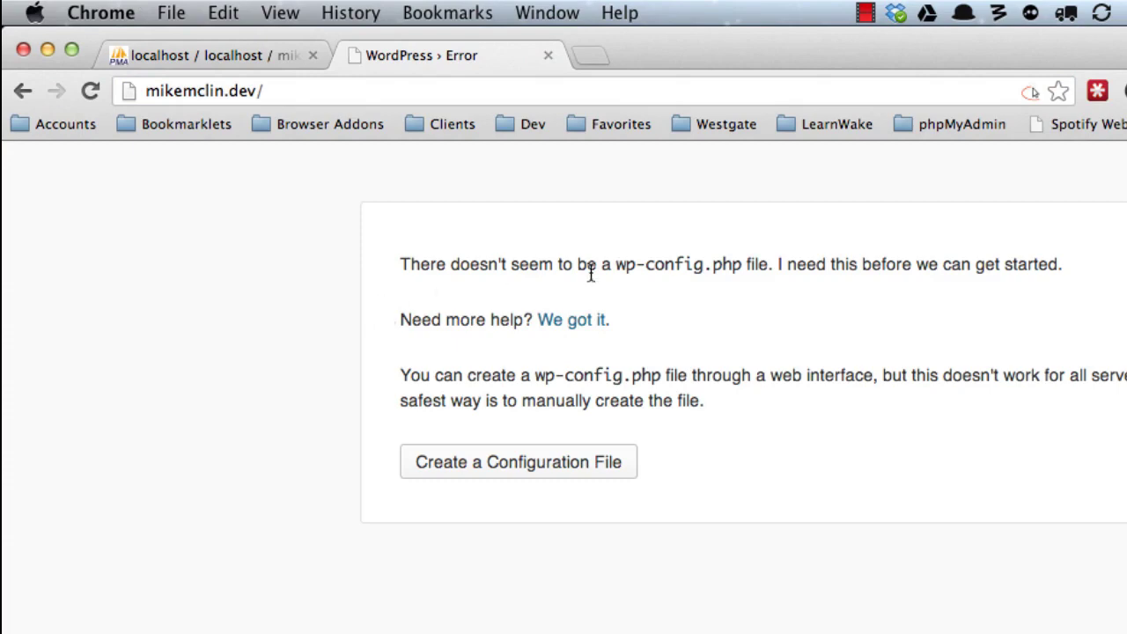
Load mikemclin.net.dev in another tab, then return to Sublime Text 2.
click(600, 58)
text(mikemclin)
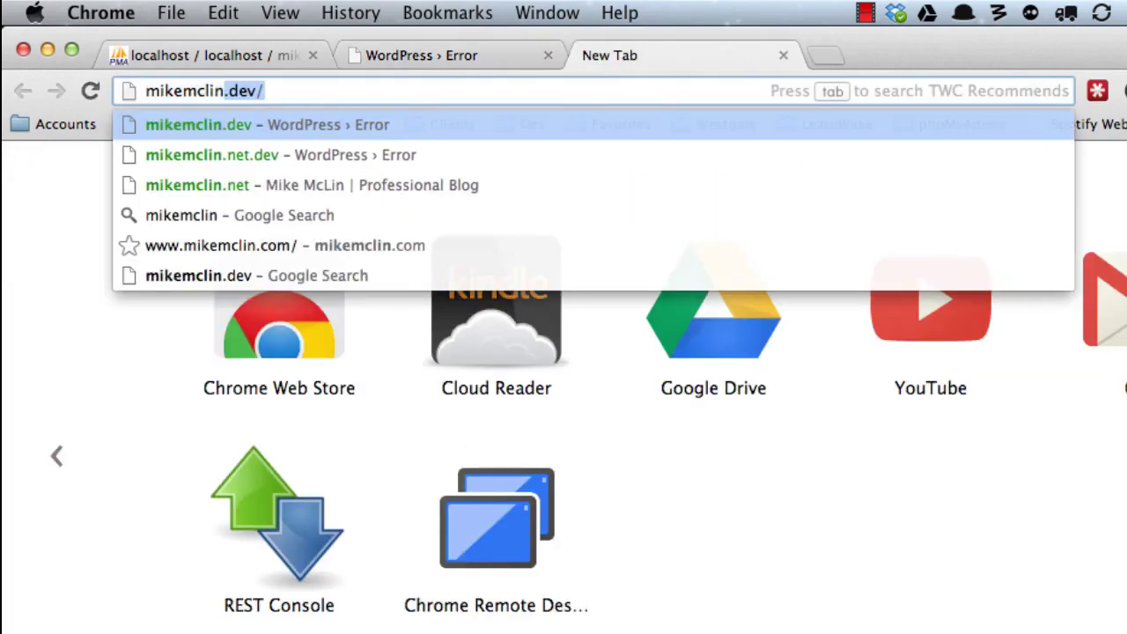
text(.net.dev)
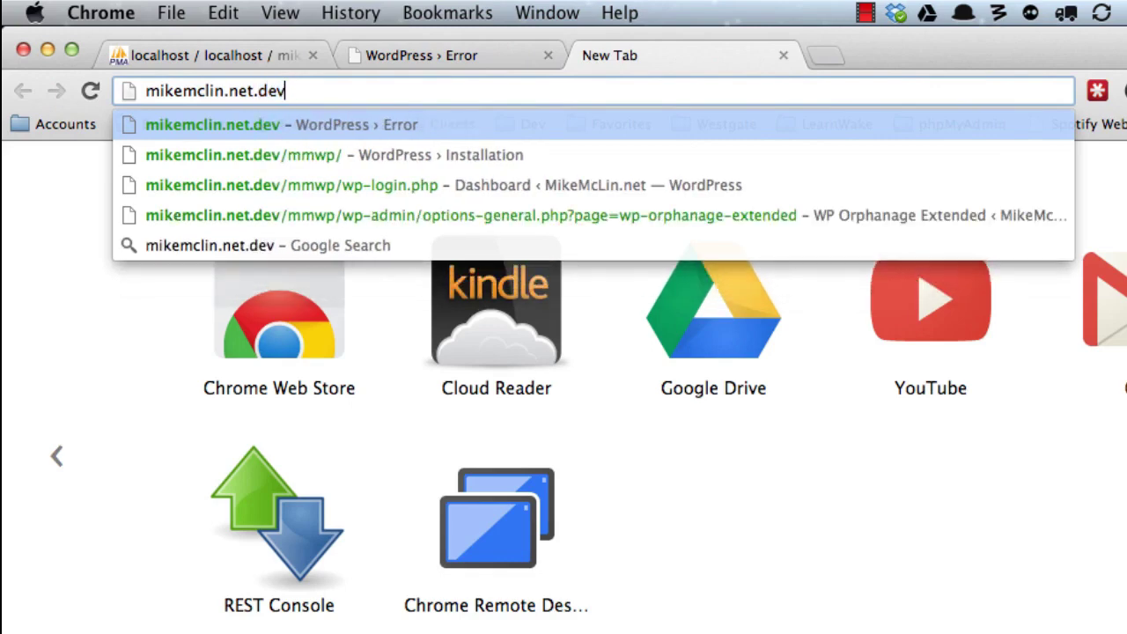
key(Return)
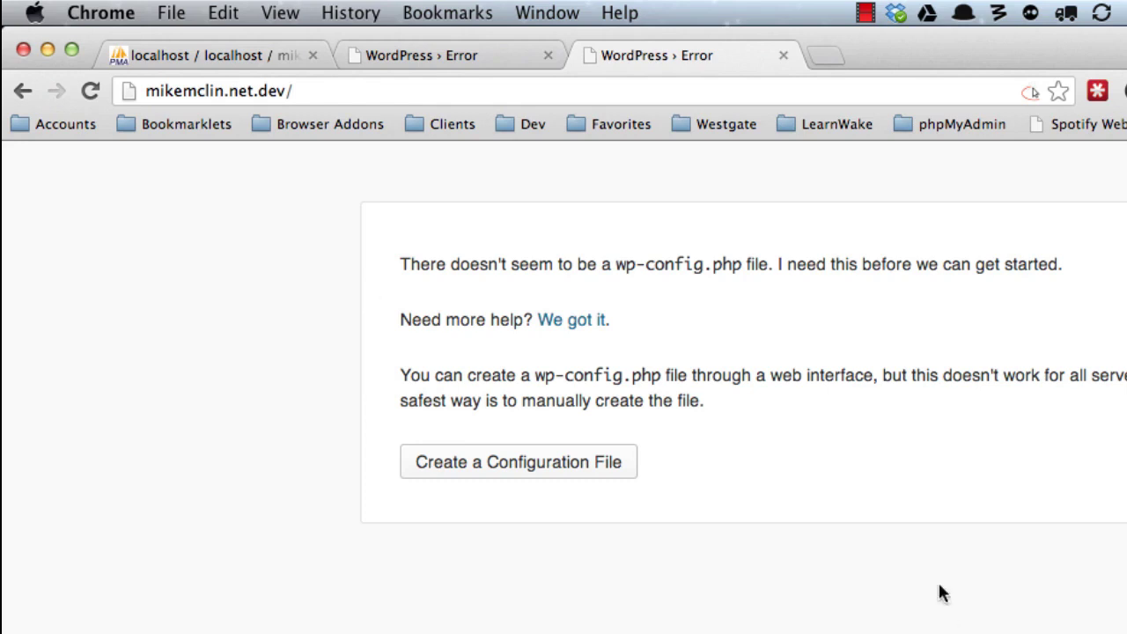
click(455, 55)
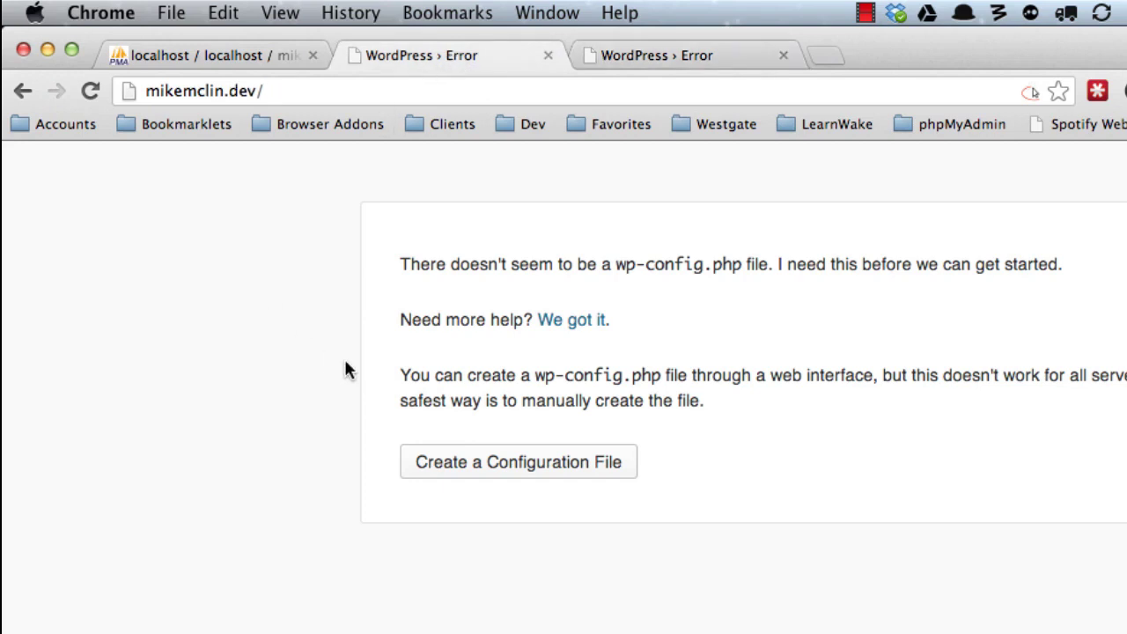
key(super+Tab)
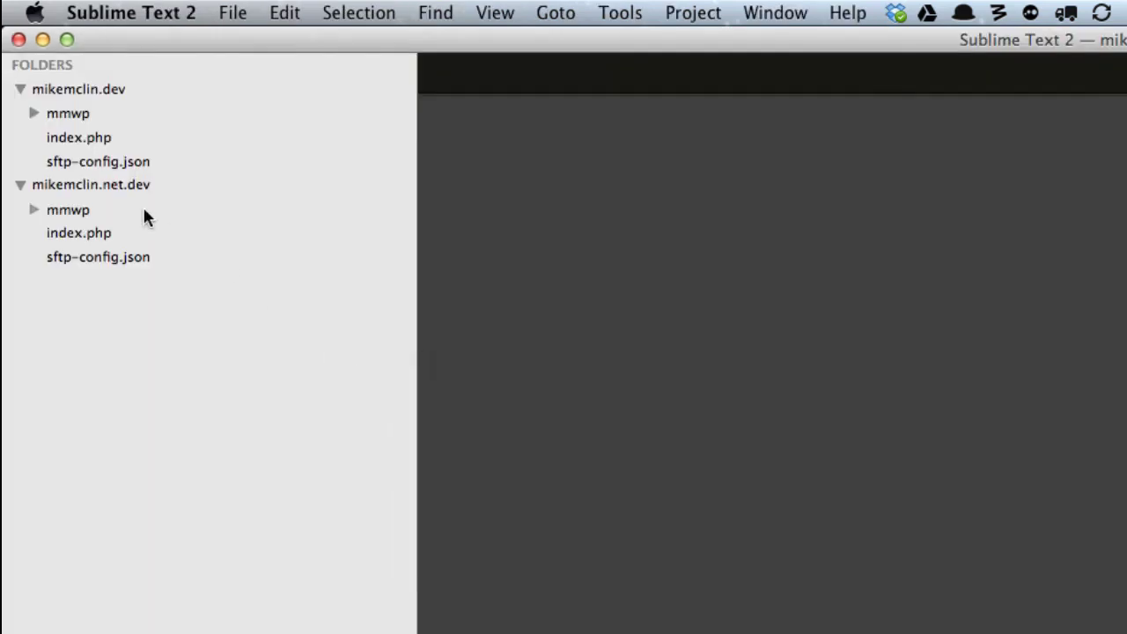
Open mikemclin.dev's mmwp/wp-config-sample.php and set DB_NAME to mikemclin.
click(65, 119)
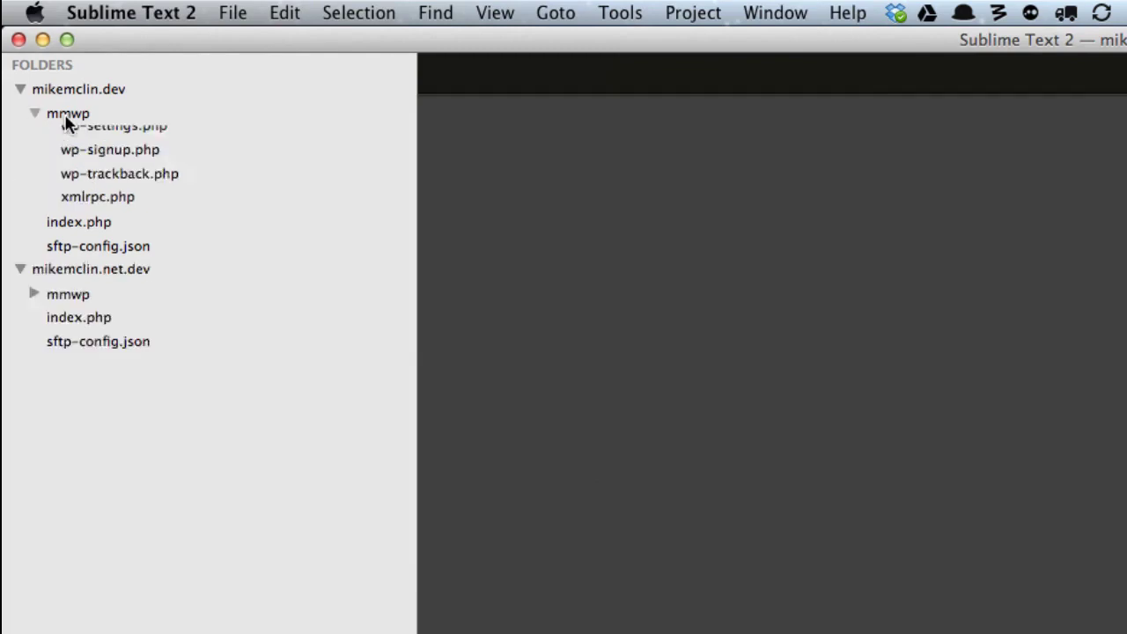
click(99, 305)
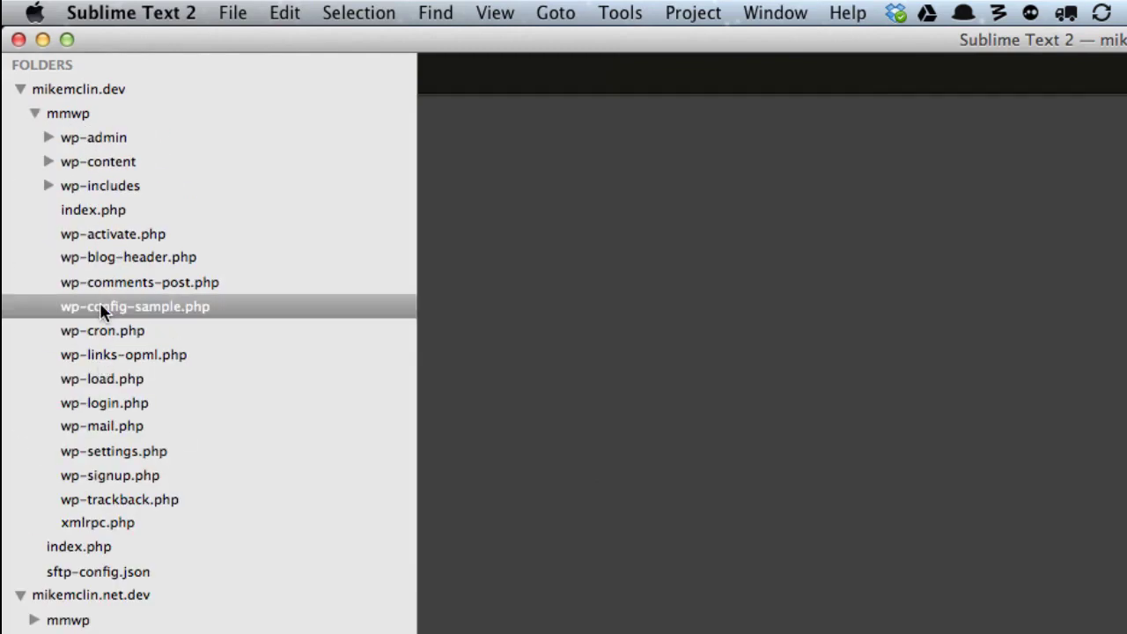
double_click(652, 387)
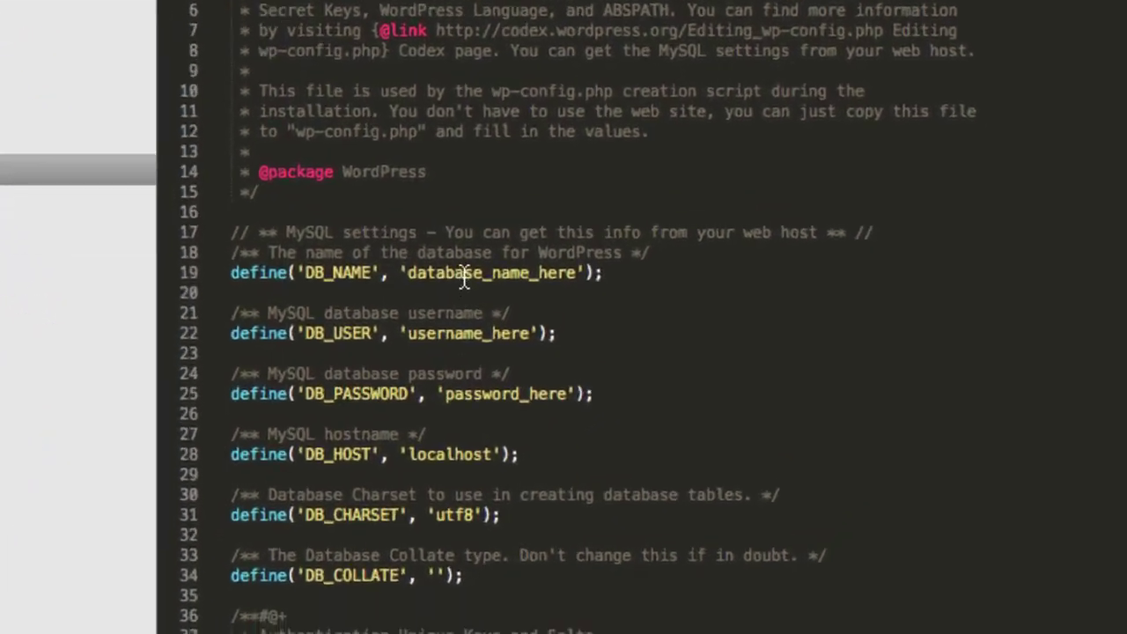
text(root)
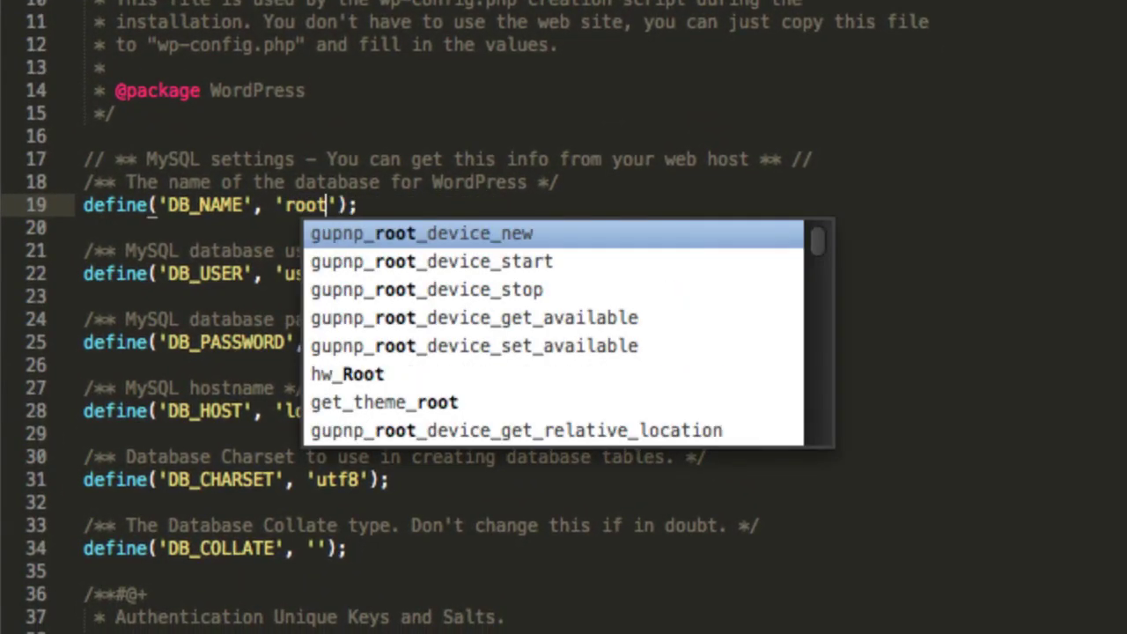
click(941, 138)
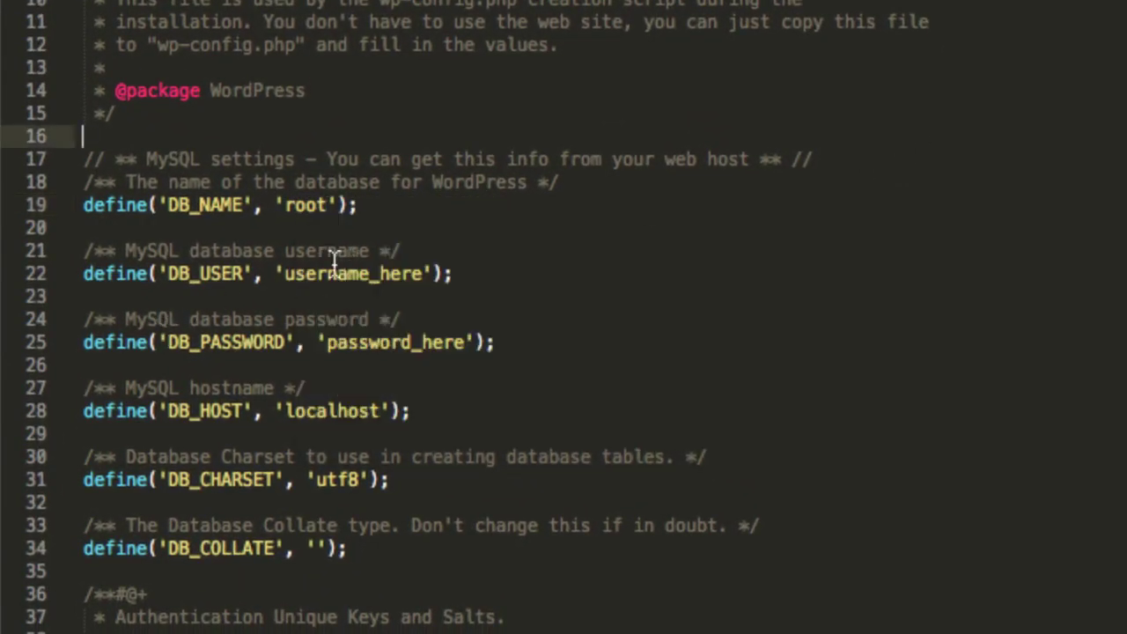
double_click(300, 205)
text(mikemclin)
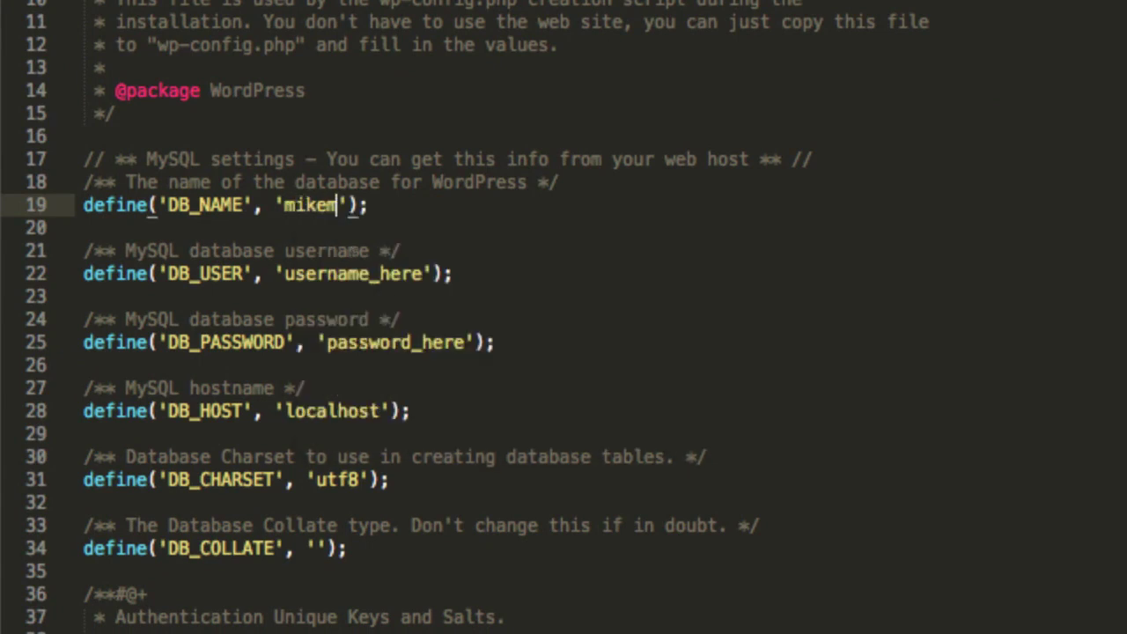
Set DB_USER to root and fill in the database password.
double_click(445, 274)
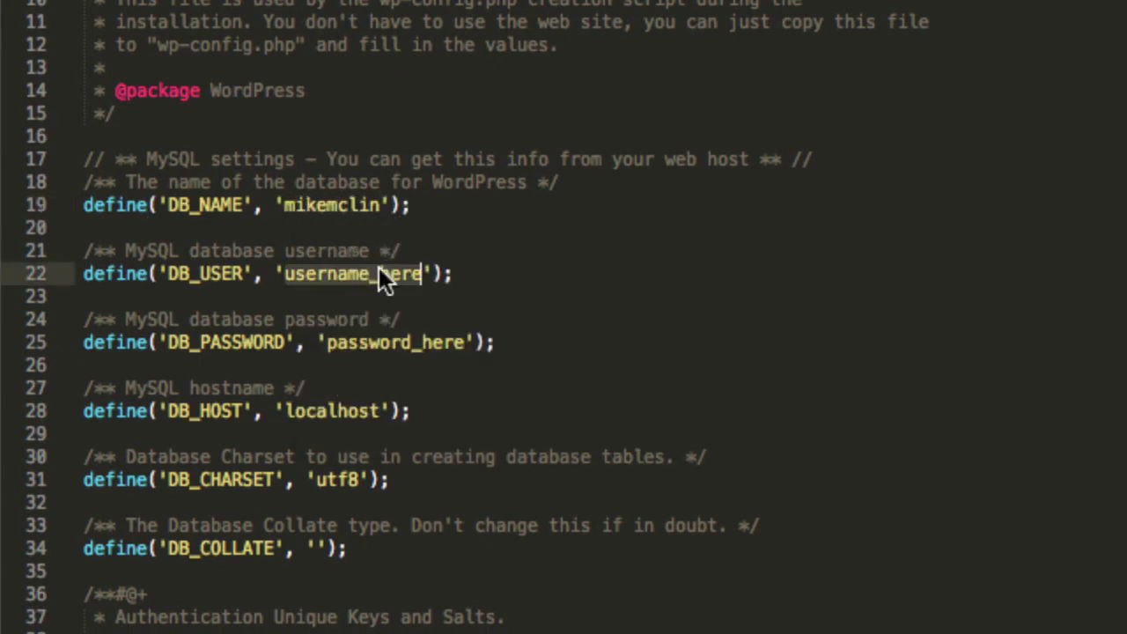
text(root)
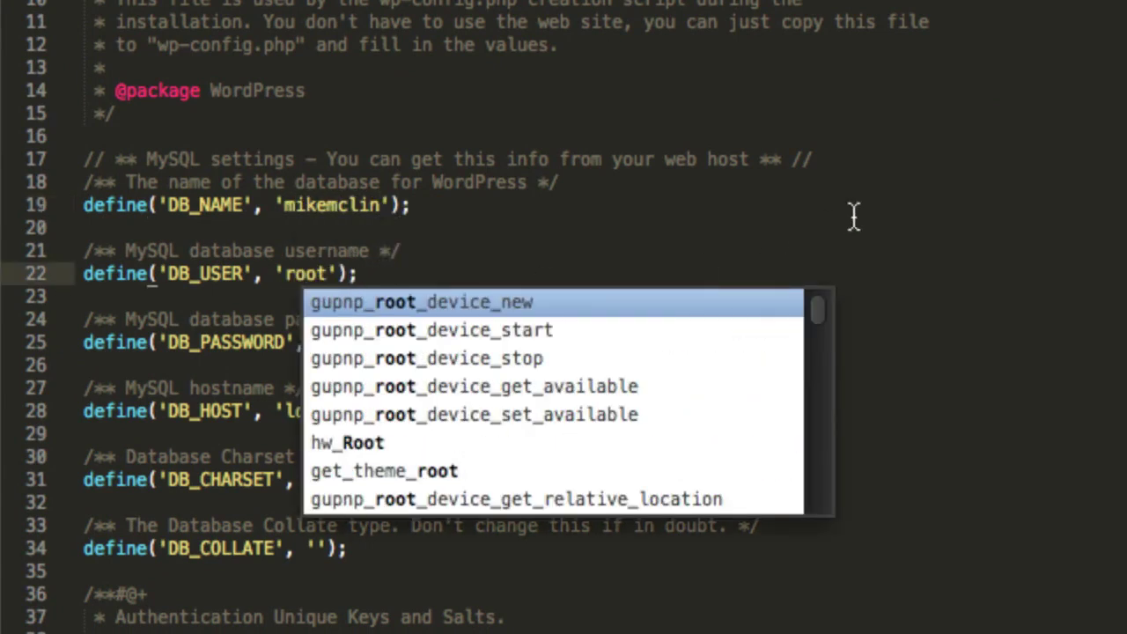
click(856, 212)
double_click(393, 344)
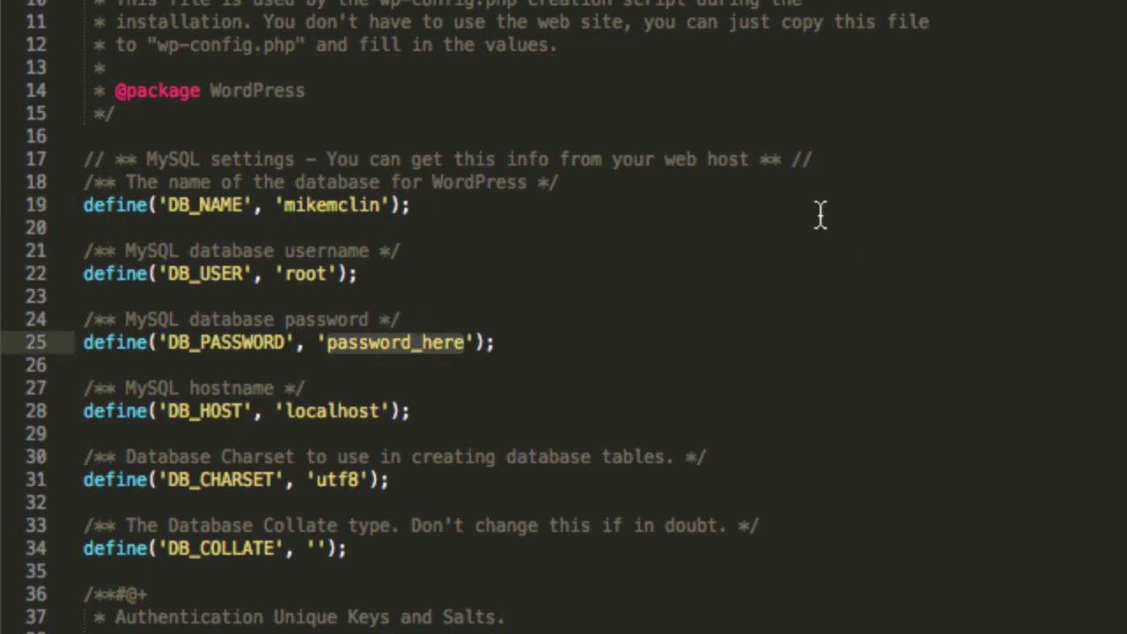
text(root)
click(833, 201)
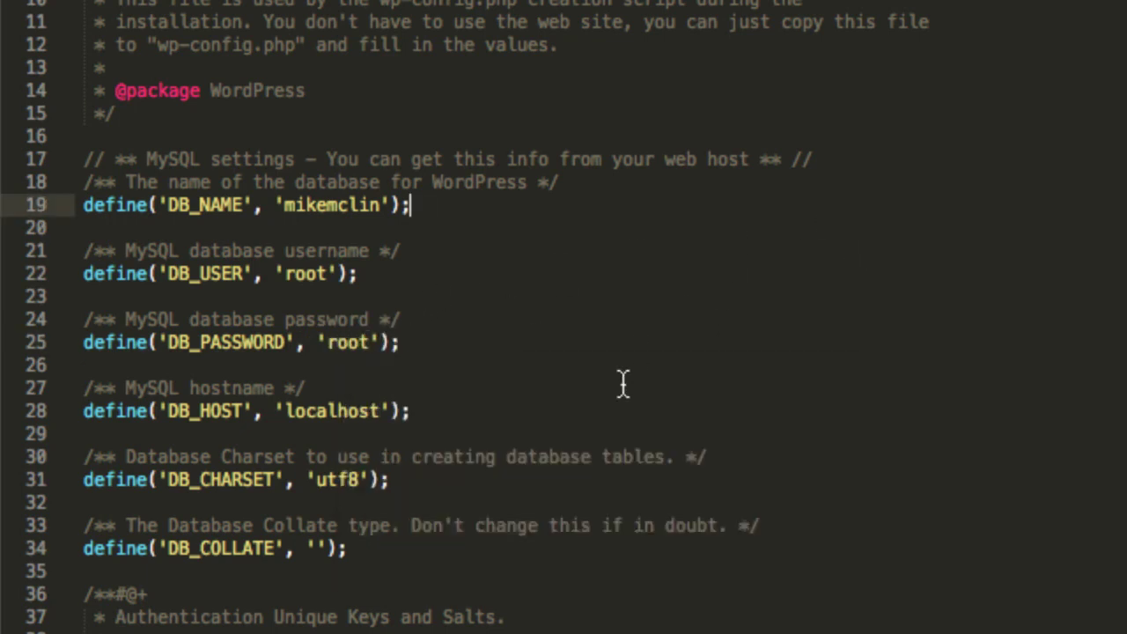
Select the secret-key generator URL on line 40.
scroll(403, 454, down, 1)
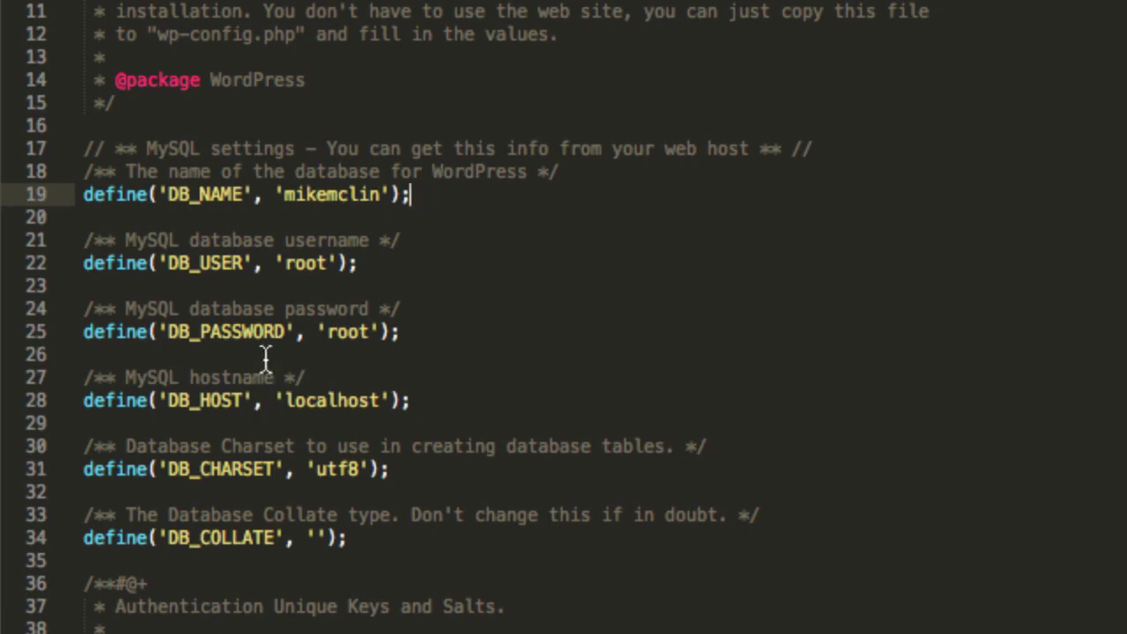
scroll(322, 402, down, 5)
scroll(343, 402, down, 15)
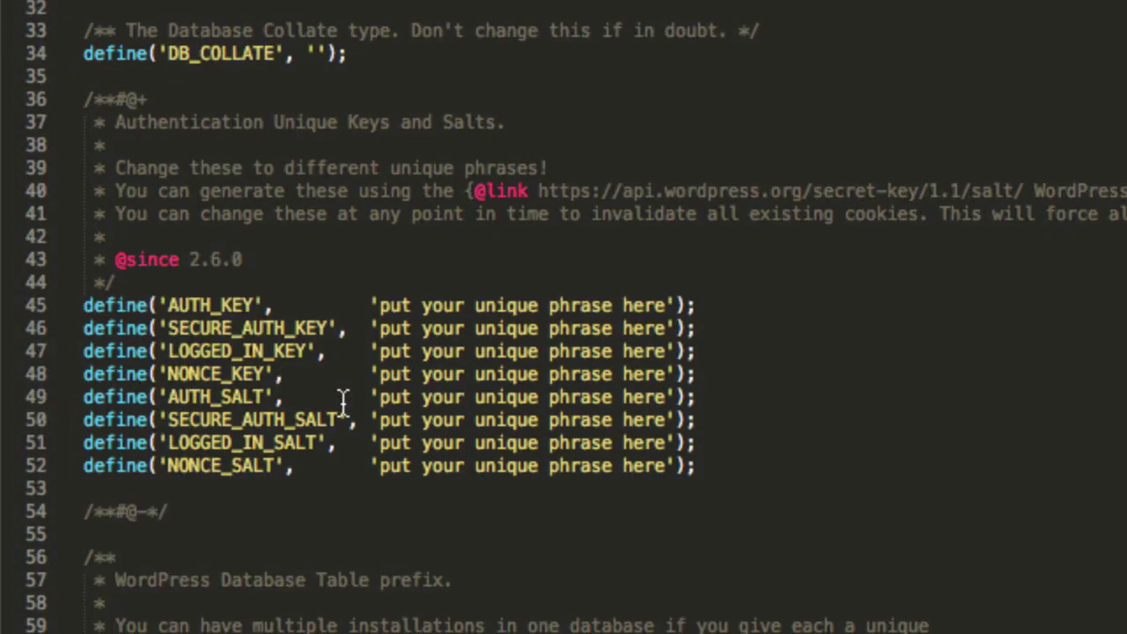
drag(539, 51, 1024, 51)
key(super+c)
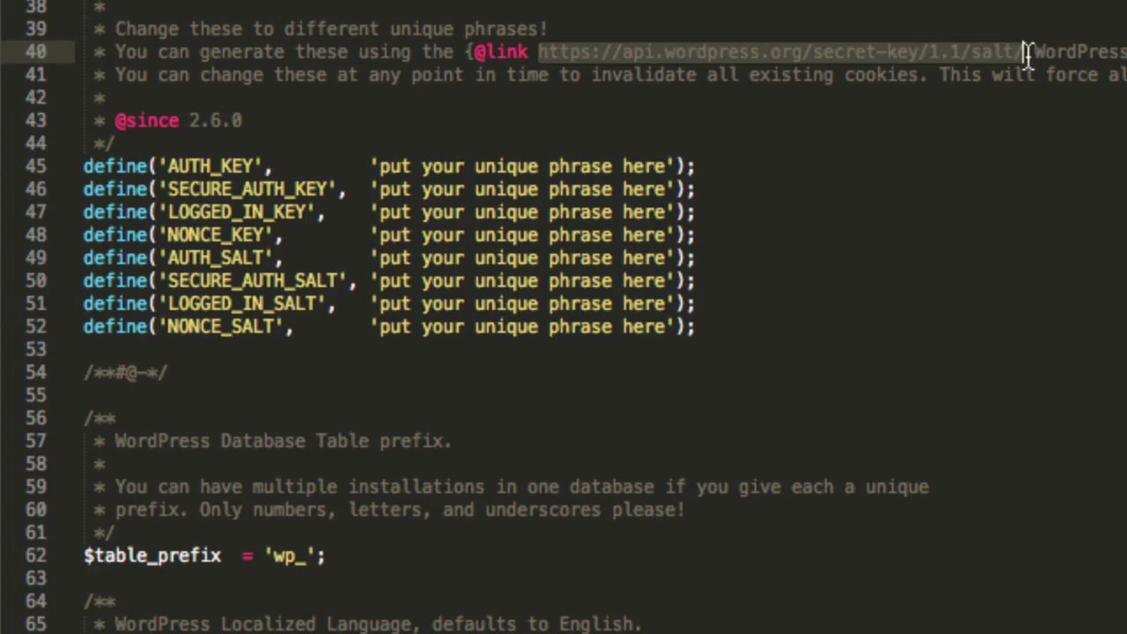
Load the secret-key generator URL in a new Chrome tab and copy the generated salts.
key(super+Tab)
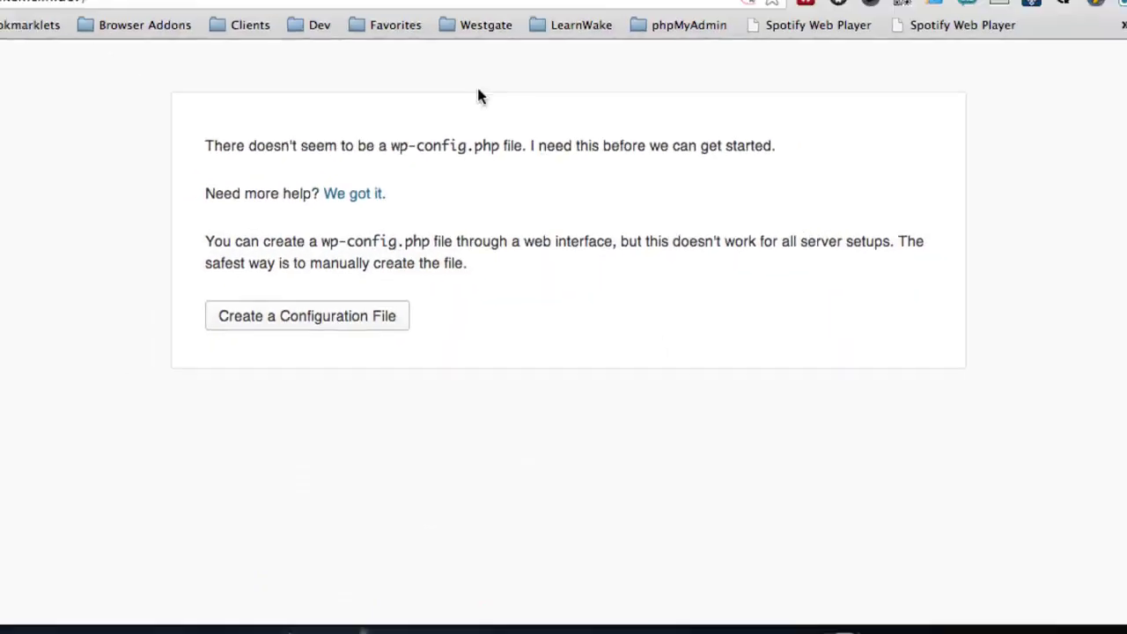
click(564, 21)
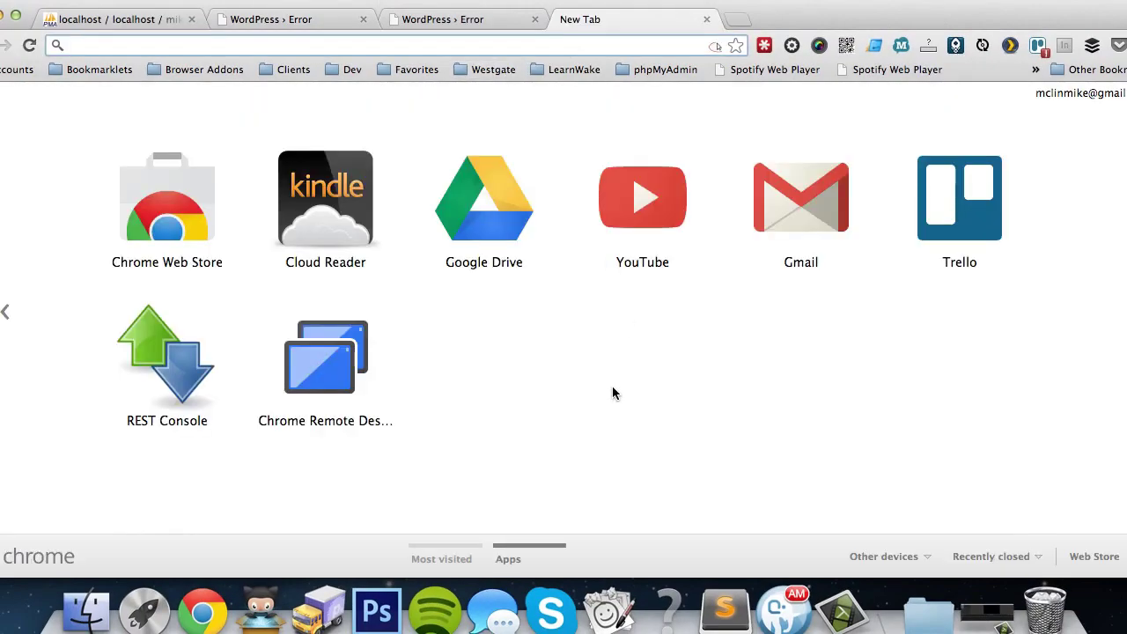
key(super+v)
key(Return)
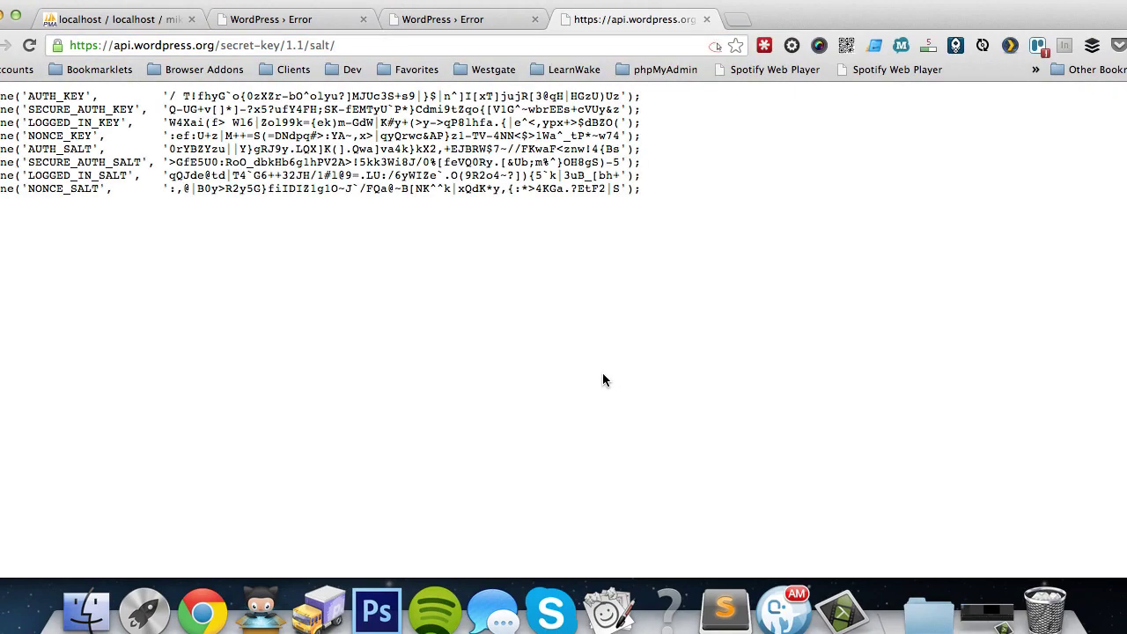
key(super+a)
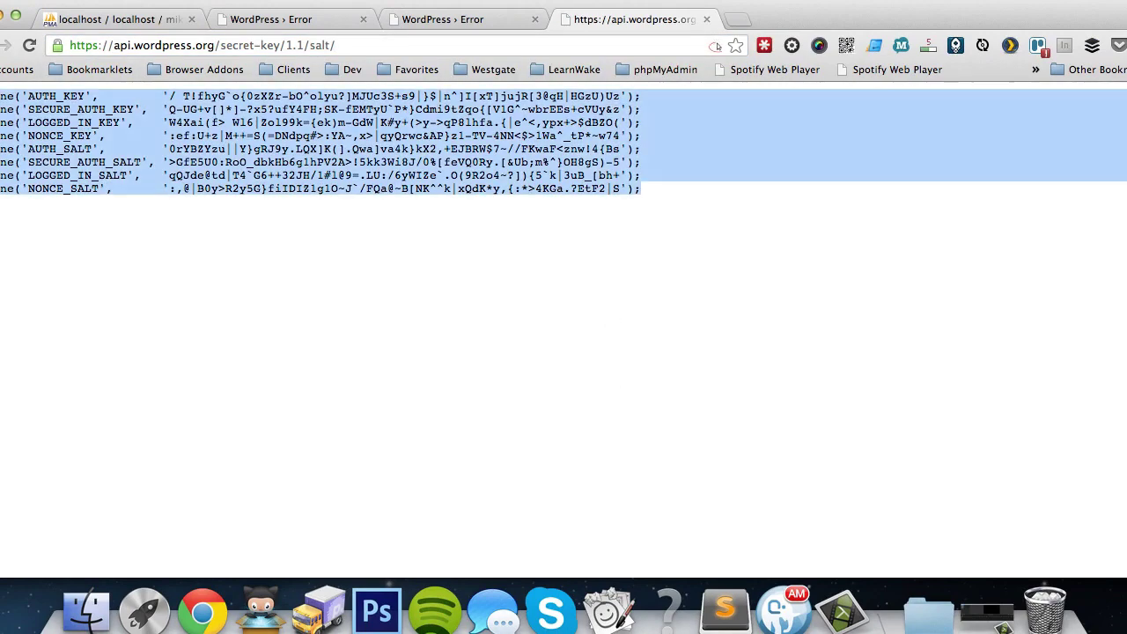
key(super+alt+Left)
Replace the eight key and salt placeholder lines with the generated values.
key(super+Tab)
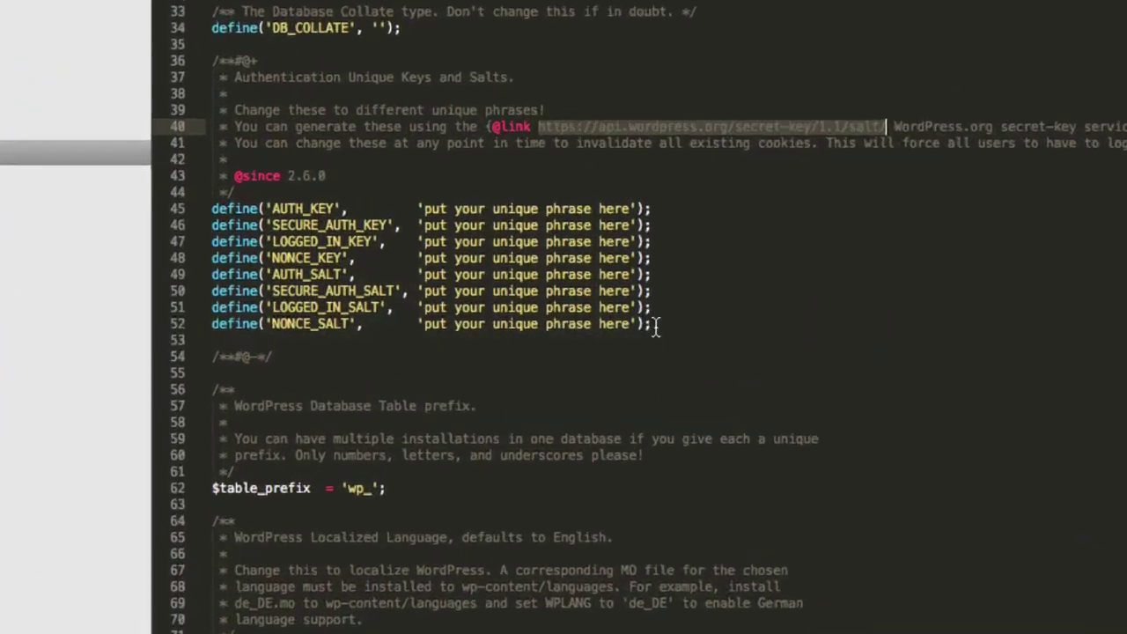
drag(618, 321, 300, 253)
drag(62, 189, 60, 165)
text(define('AUTH_KEY',         '/ T!fhyG`o{0zXZr-bO^olyu?]MJUc3S+s9|}$|n^]I[xT]jujR[3@qH|HGzU)Uz'); define('SECURE_AUTH_KEY',  'Q-UG+v[]*]-?x5?ufY4FH;SK-fEMTyU`P*}Cdmi9tZqo{[V1G^~wbrEEs+cVUy&z'); define('LOGGED_IN_KEY',    'W4Xai(f> Wl6|Zol99k={ek)m-GdW|K#y+(>y->qP8lhfa.{|e^<,ypx+>$dBZO('); define('NONCE_KEY',        ':ef:U+z]M++=S(=DNdpq#>:YA~,x>|qyQrwc&AP}z1-TV-4NN<$>1Wa^_tP*~w74'); define('AUTH_SALT',        '0rYBZYzu||Y}gRJ9y.LQX]K(].Qwa]va4k}kX2,+EJBRW$7~//FKwaF<znw!4{Bs'); define('SECURE_AUTH_SALT', '>GfE5U0:RoO_dbkHb6g1hPV2A>!5kk3Wi8J/0%[feVQ0Ry.[&Ub;m%^}OH8gS)-5'); define('LOGGED_IN_SALT',   'qQJde@td|T4`G6++32JH/1#l@9=.LU:/6yWIZe`.O(9R2o4~?]){5`k|3uB_[bh+'); define('NONCE_SALT',       ':,@|B0y>R2y5G}fiIDIZ1g1O~J`/FQa@~B[NK^^k|xQdK*y,{:*>4KGa.?EtF2|S');)
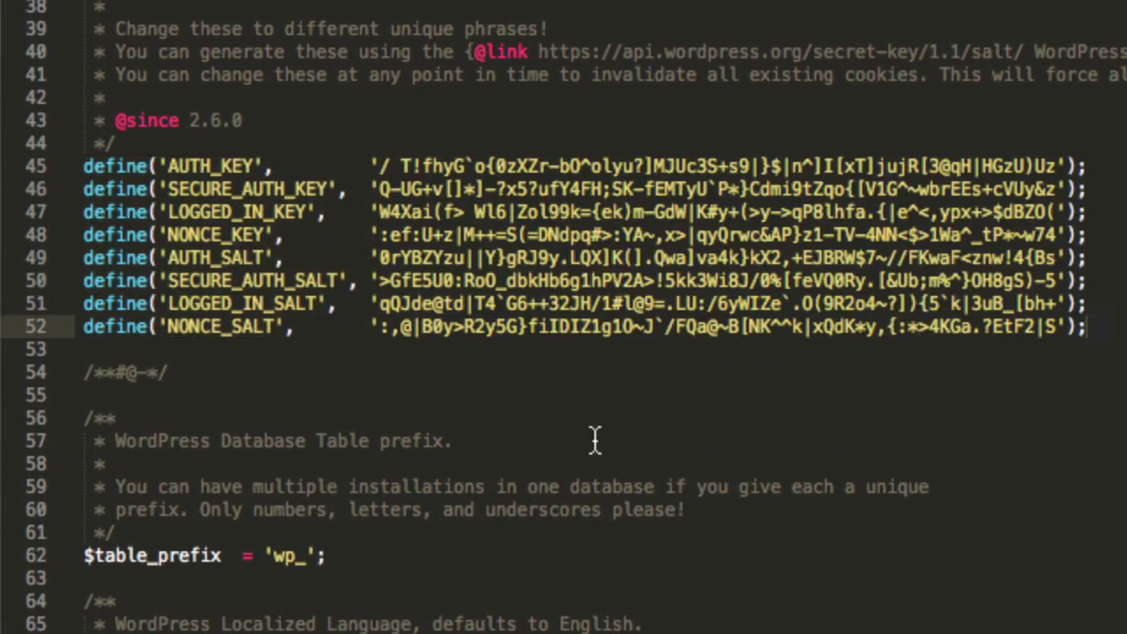
Change the table prefix from 'wp_' to 'mmcom_' and save the file.
scroll(471, 282, down, 5)
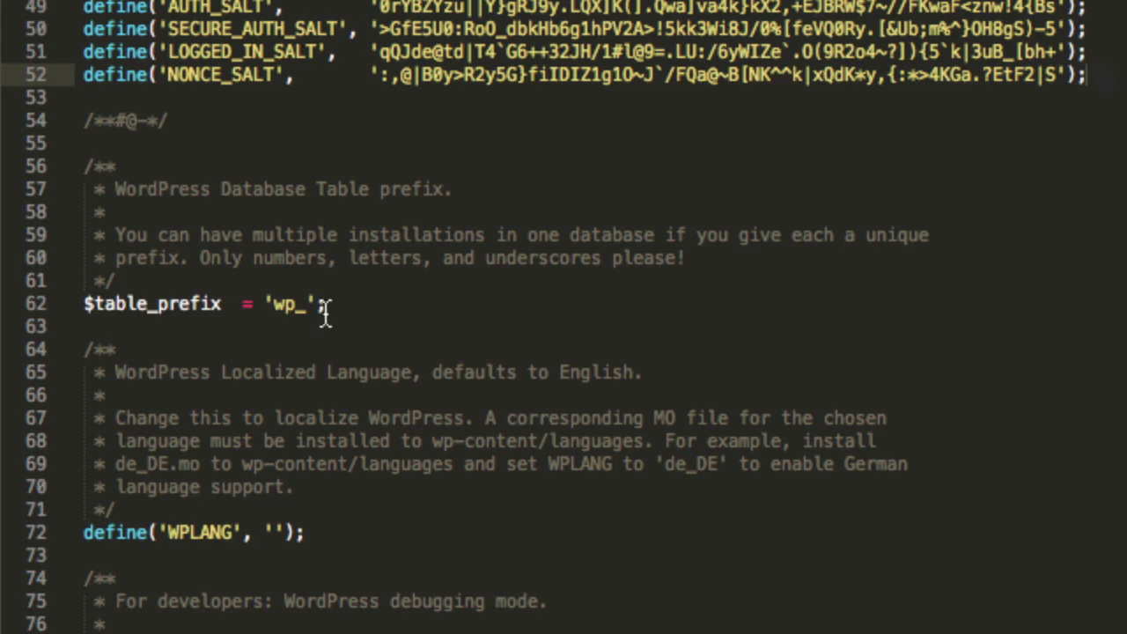
drag(274, 304, 295, 303)
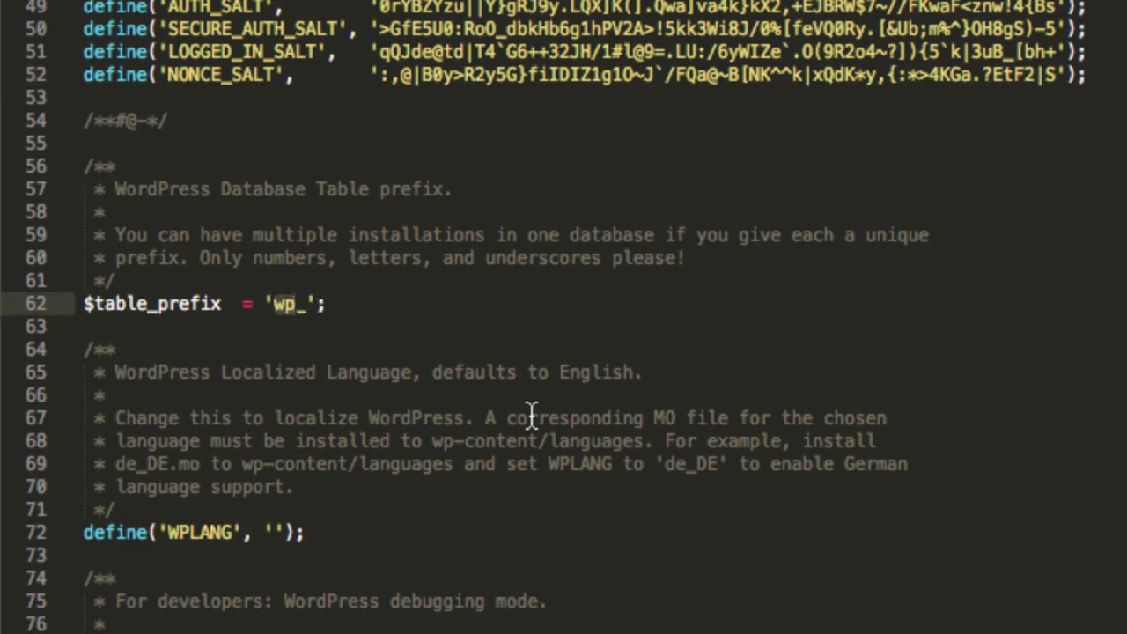
text(mmcom)
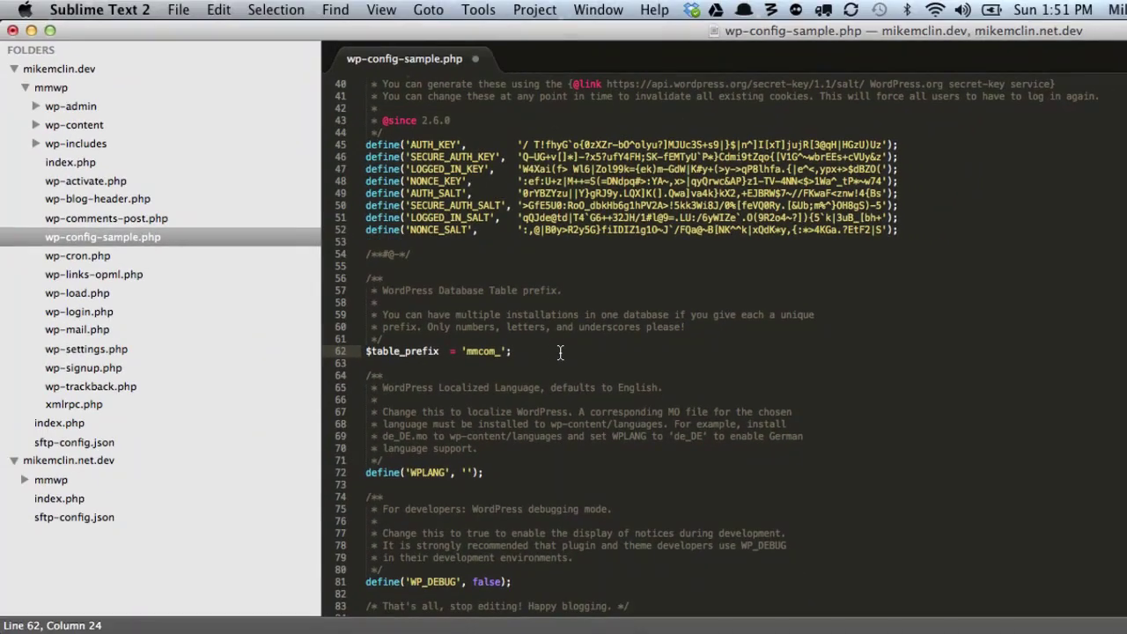
key(super+s)
Reload the WordPress setup page in Chrome and return to Sublime Text 2.
key(super+Tab)
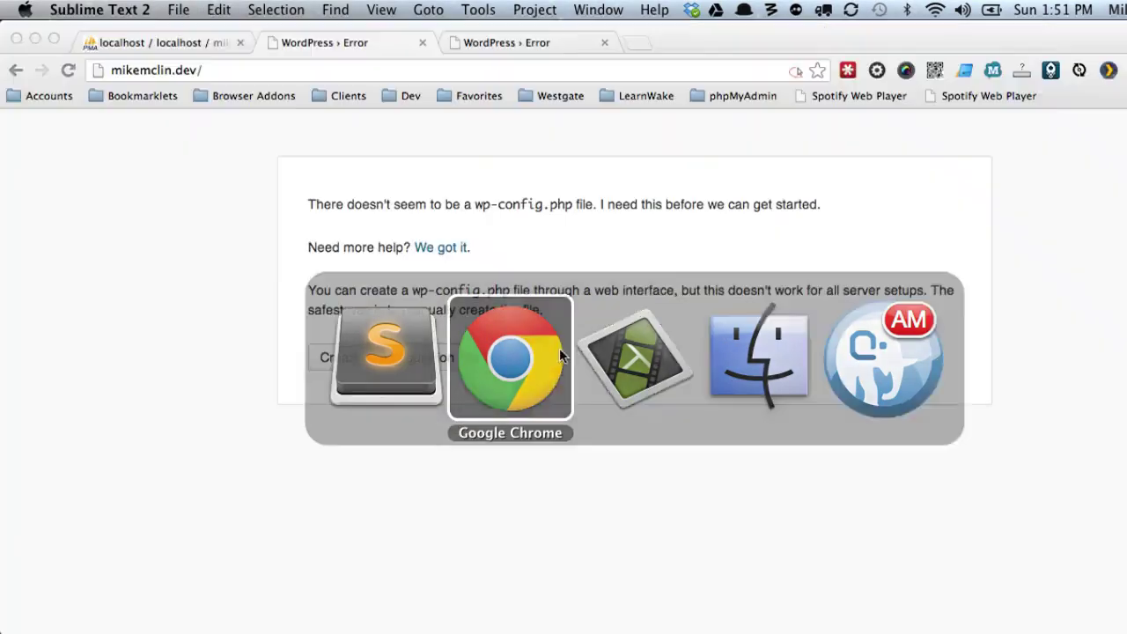
click(65, 70)
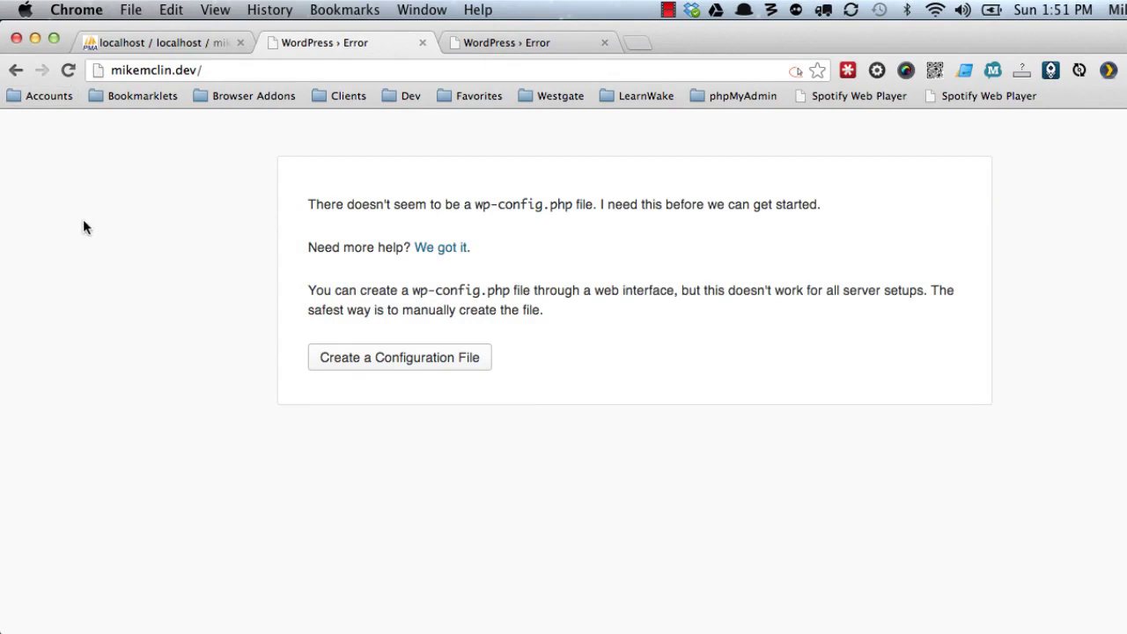
key(super+Tab)
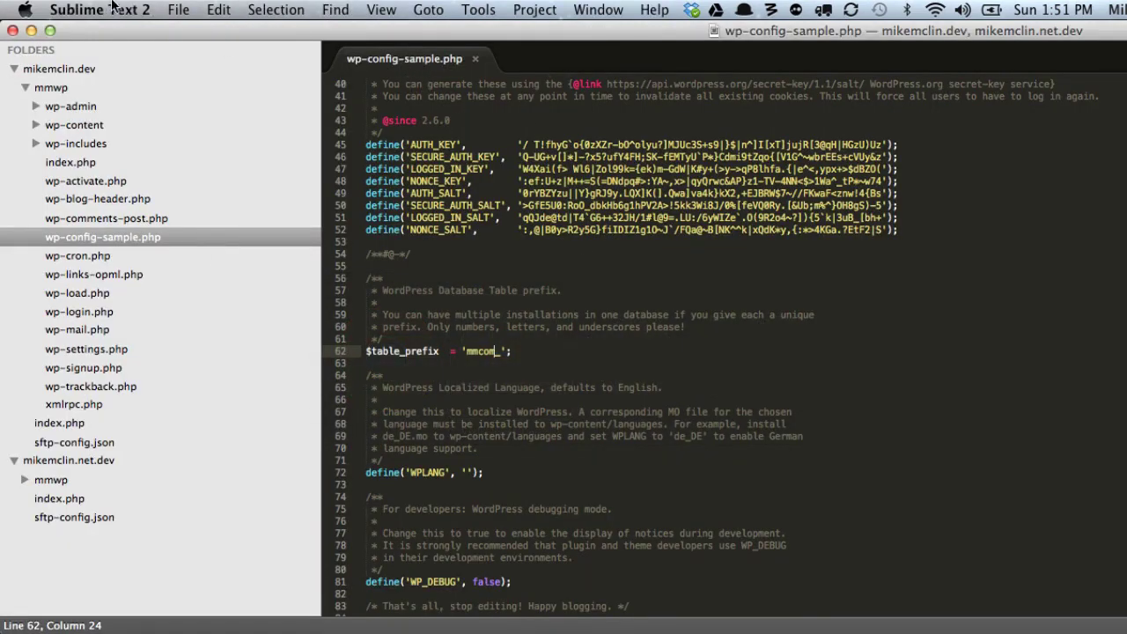
click(176, 10)
Save the edited config as wp-config.php in the mmwp folder.
click(202, 153)
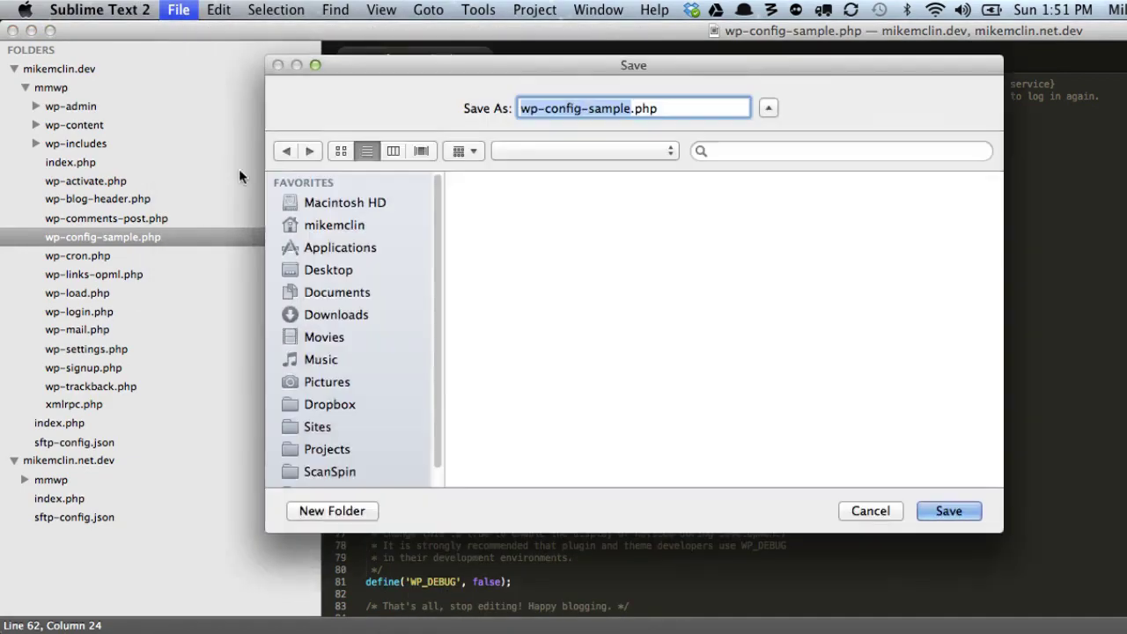
key(Right)
key(alt+shift+Left)
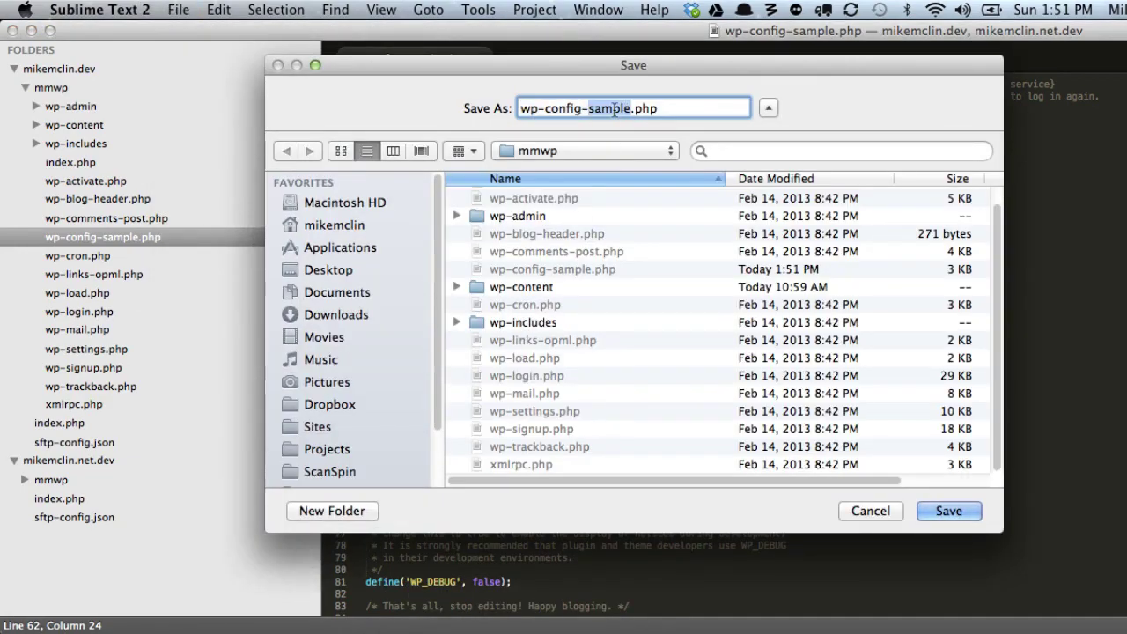
key(BackSpace)
key(BackSpace)
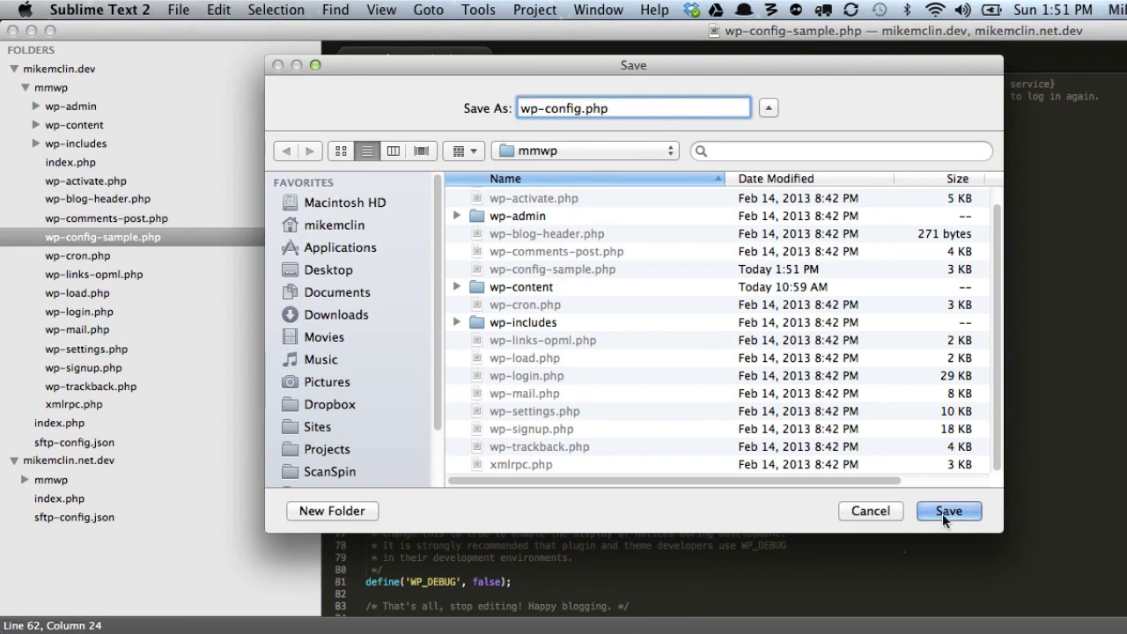
click(944, 512)
key(super+Tab)
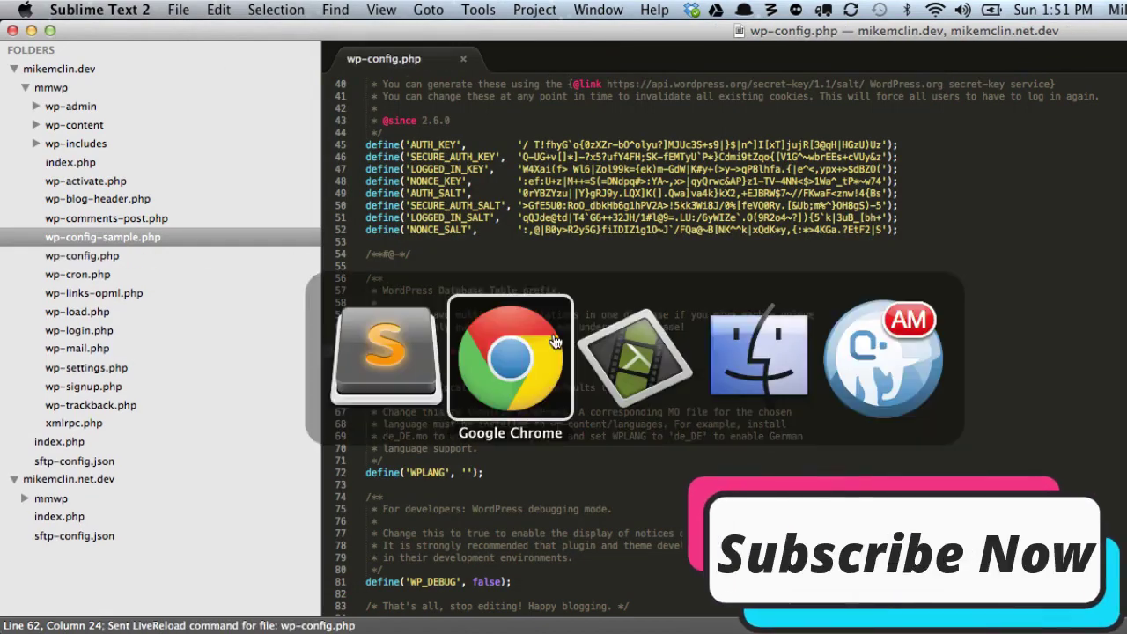
Insert mmwp/ after mikemclin.dev/ in the address to reach the install page.
key(super+r)
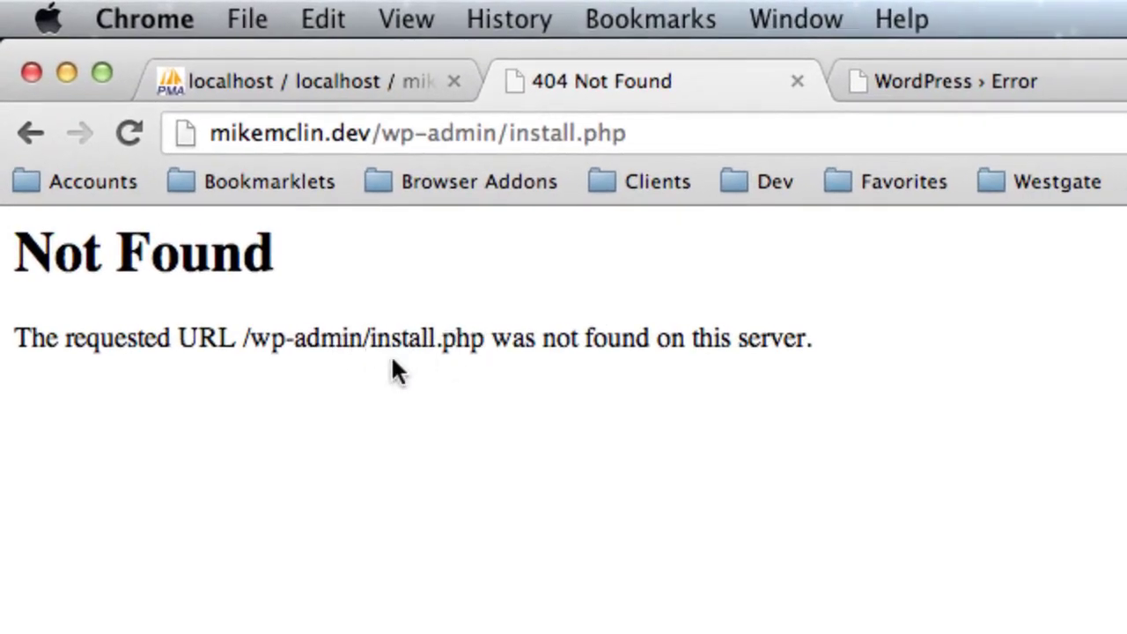
click(382, 139)
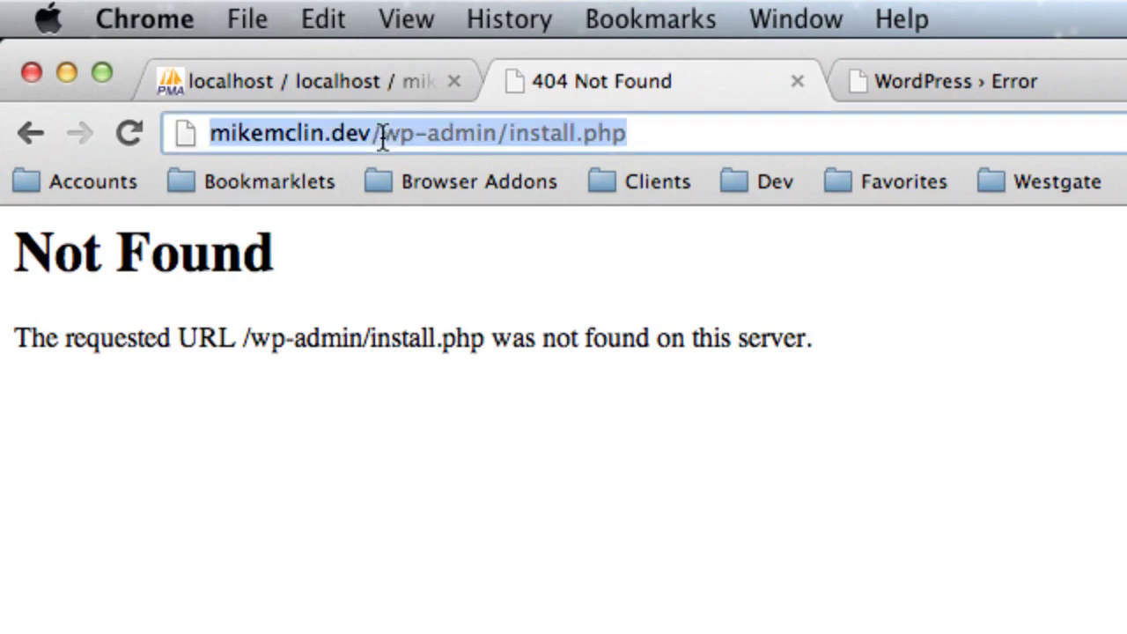
click(383, 136)
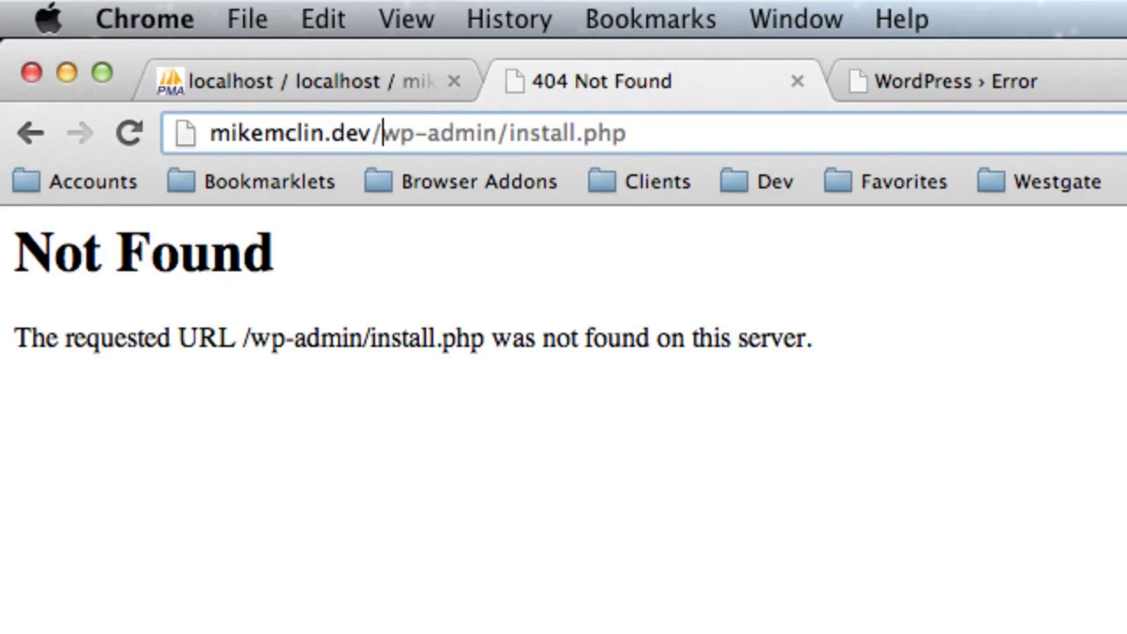
text(mmwp/)
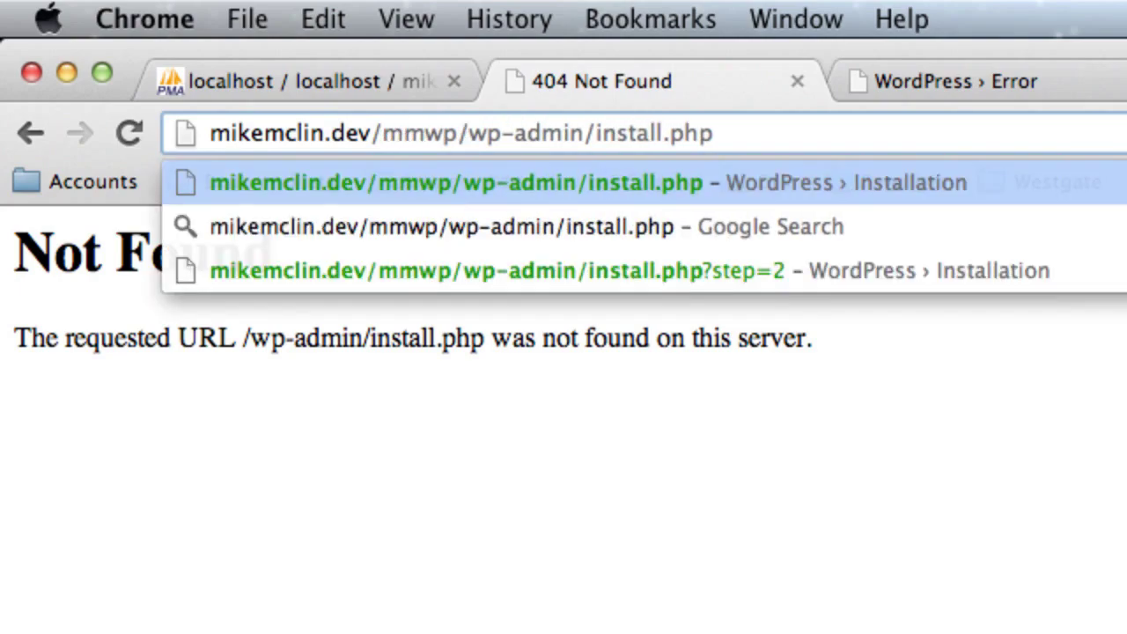
key(Return)
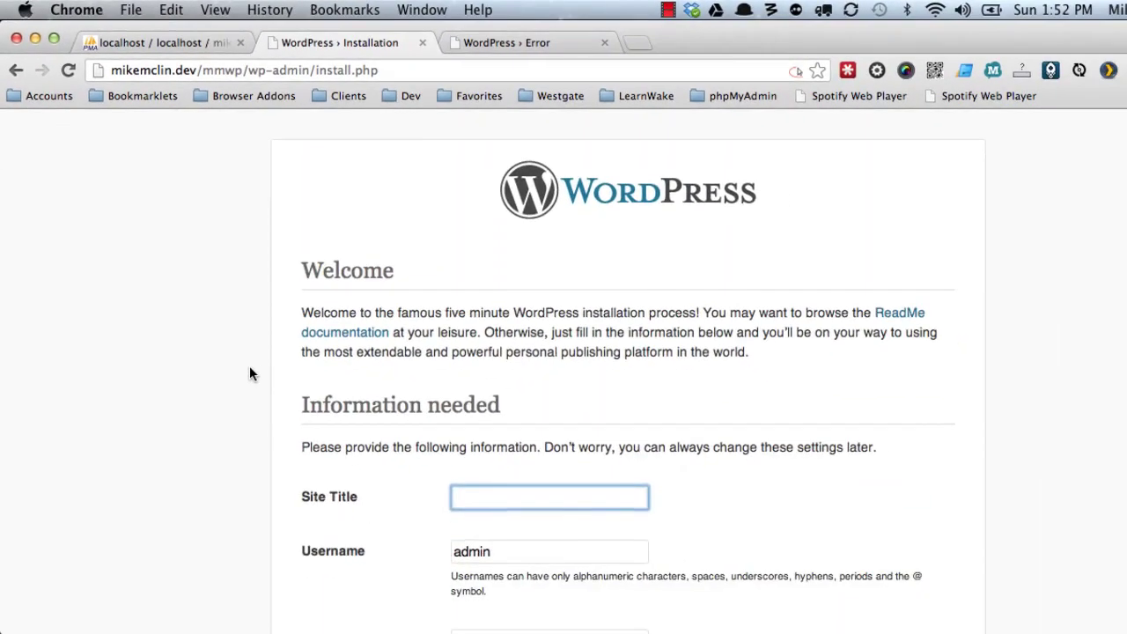
scroll(249, 368, down, 5)
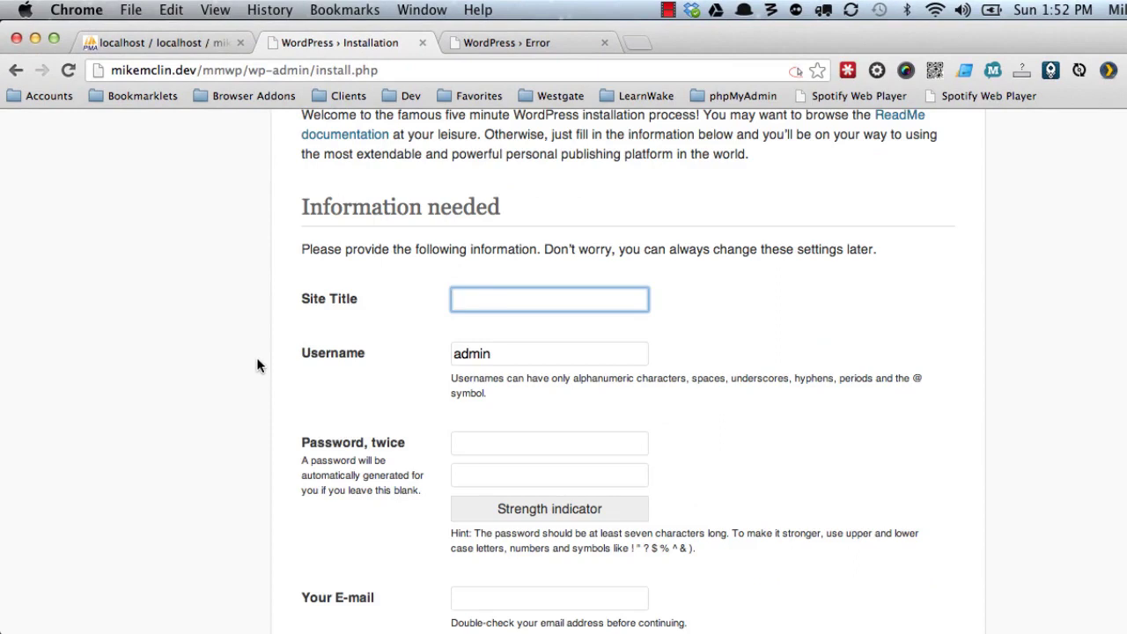
Enter site title MikeMcLin.com and the admin username.
text(MikeMcL)
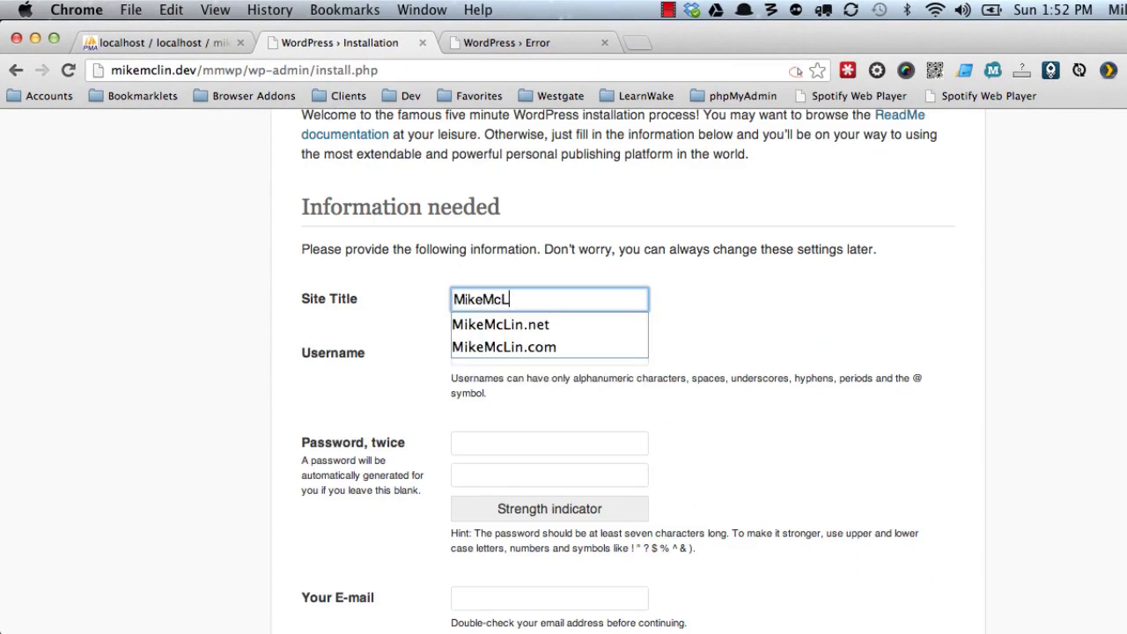
text(in.com)
key(Tab)
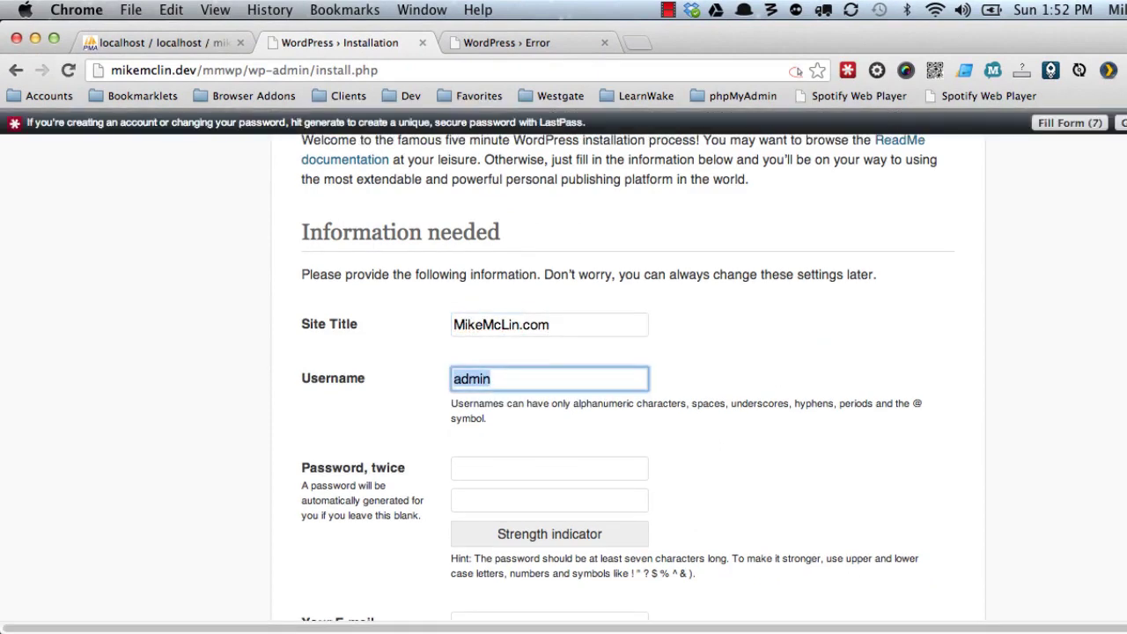
text(mike_mcli)
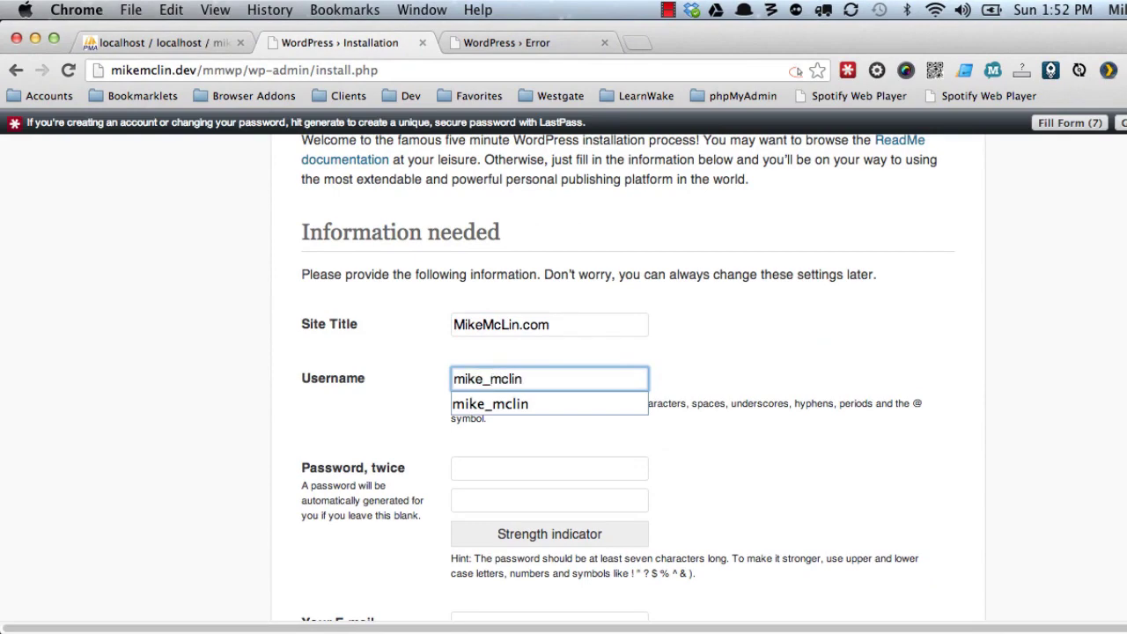
text(n)
key(Tab)
scroll(270, 372, down, 3)
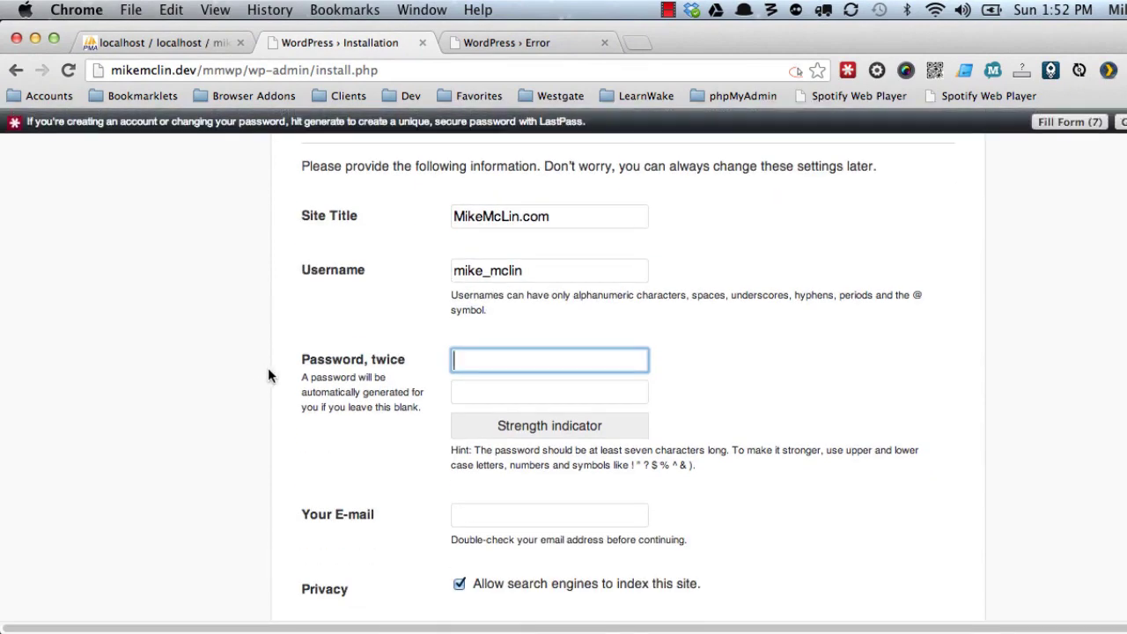
Enter the admin password twice and the e-mail address, then install WordPress.
text(••)
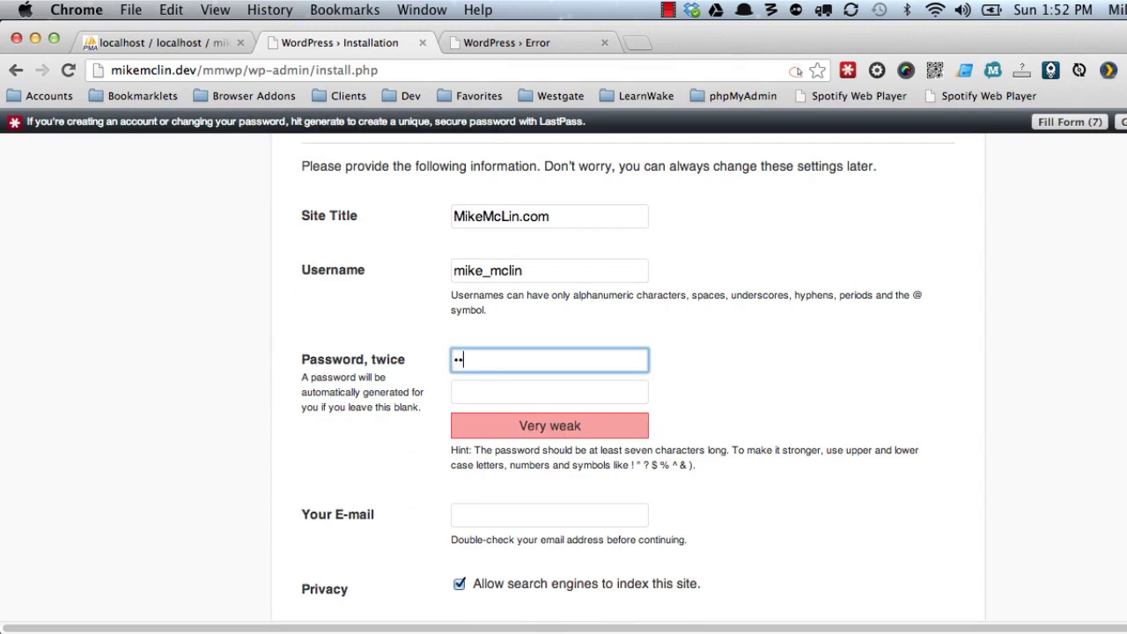
text(••••••)
key(Tab)
text(•••)
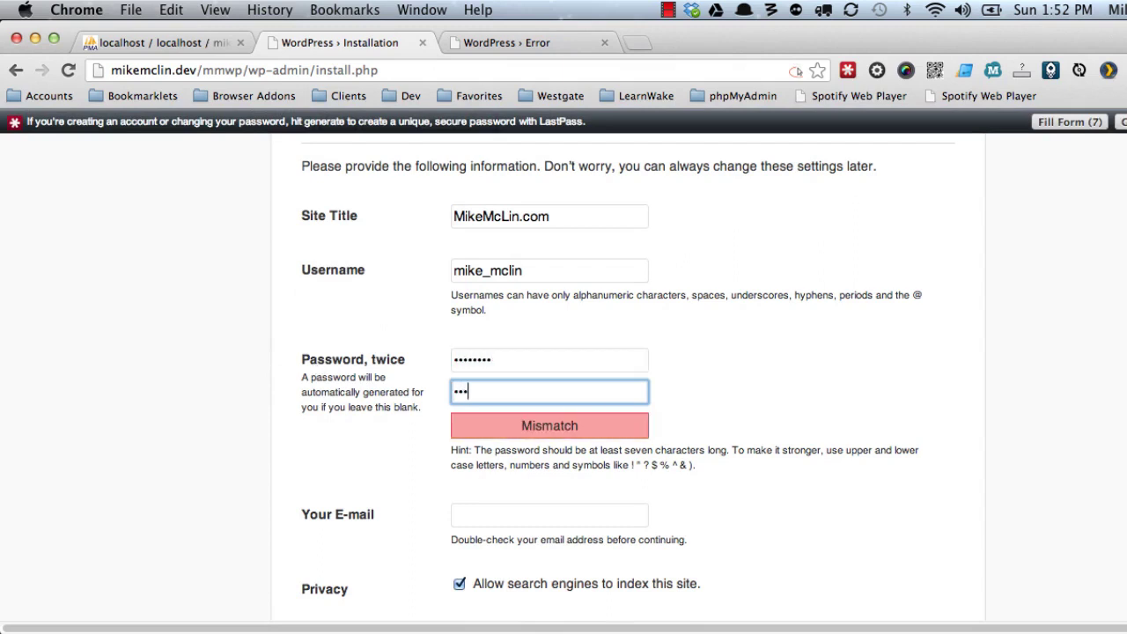
text(•••••)
key(Tab)
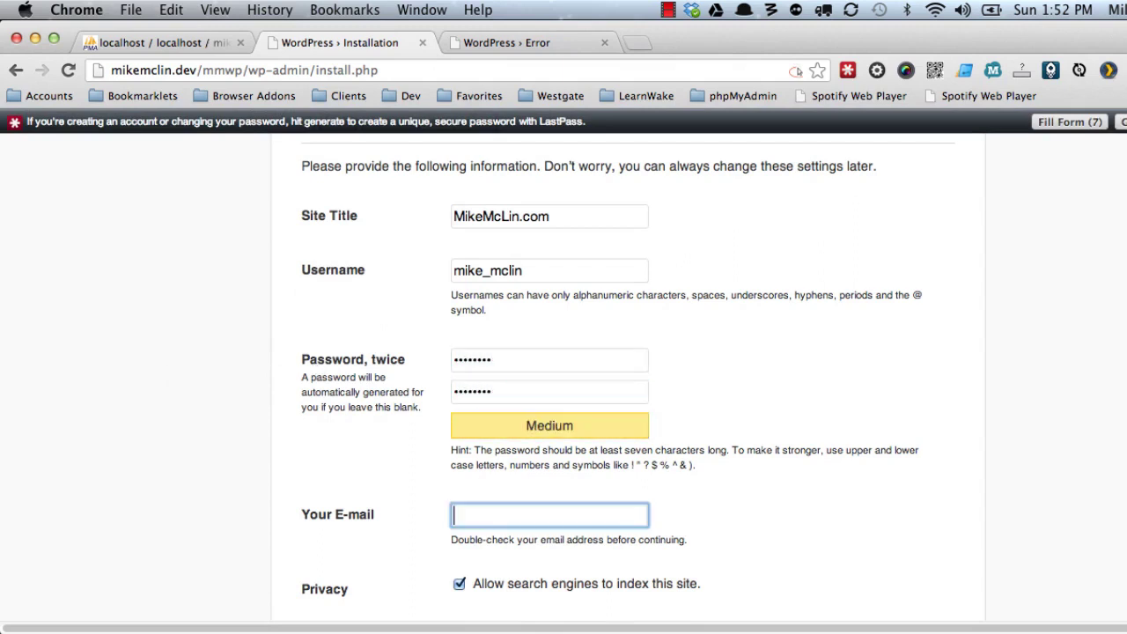
text(mcli)
key(Down)
key(Return)
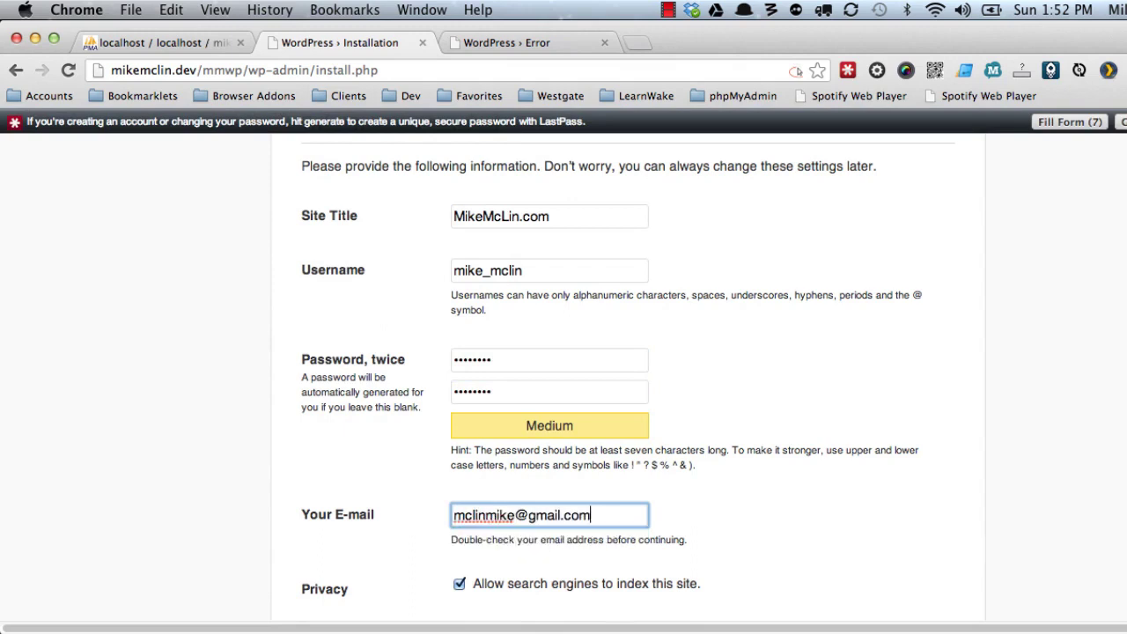
scroll(214, 417, down, 1)
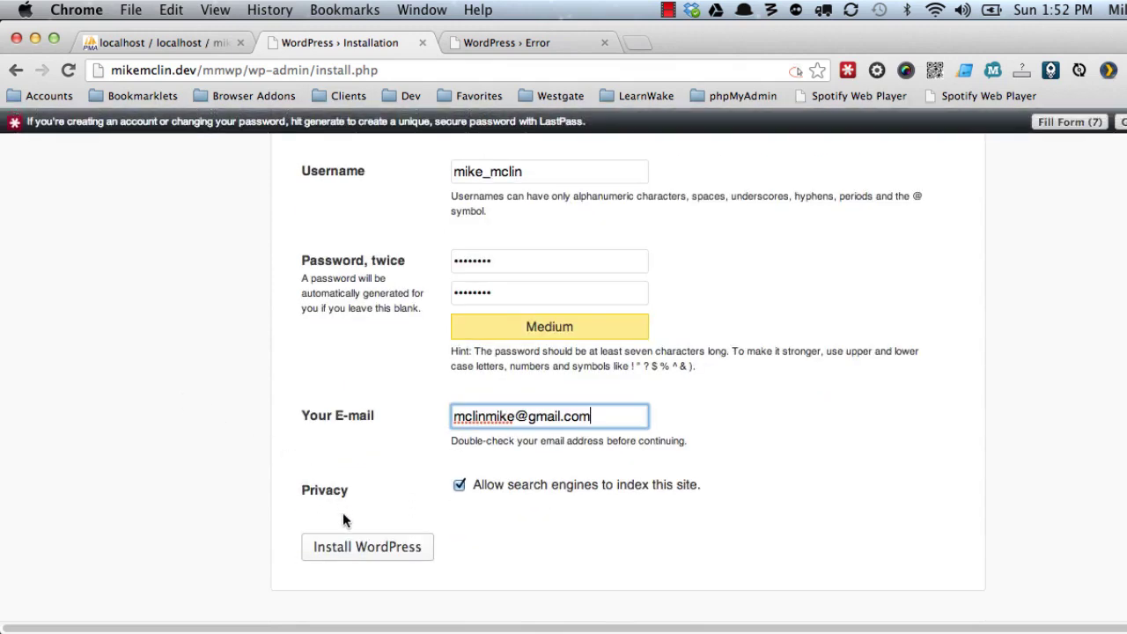
click(361, 548)
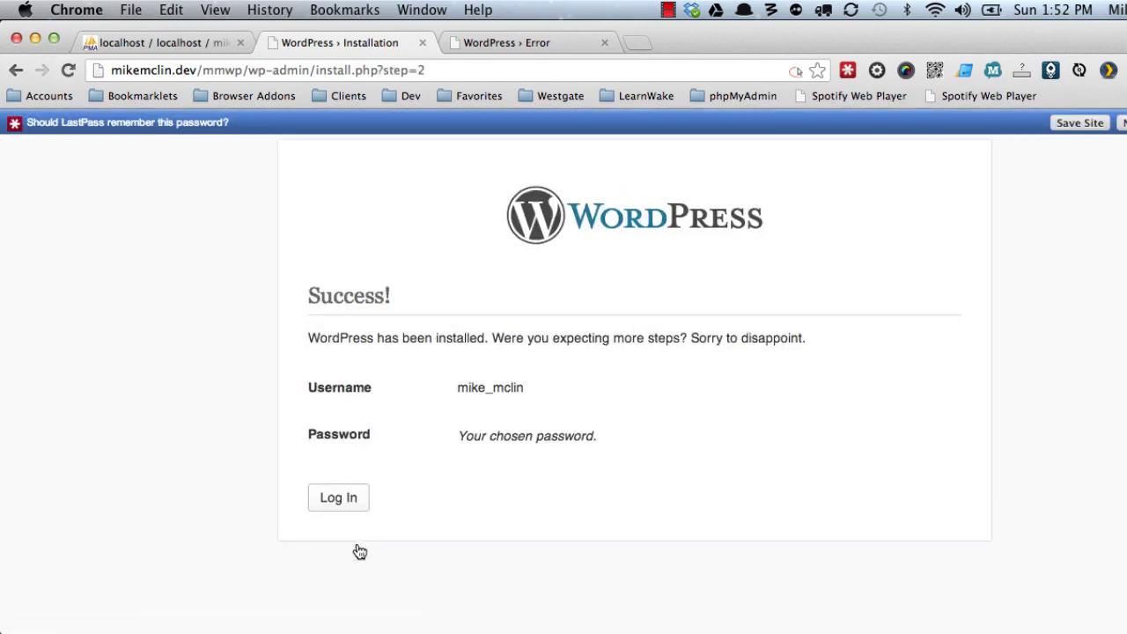
Log in to mikemclin.dev's Dashboard with the new admin username and password.
click(342, 498)
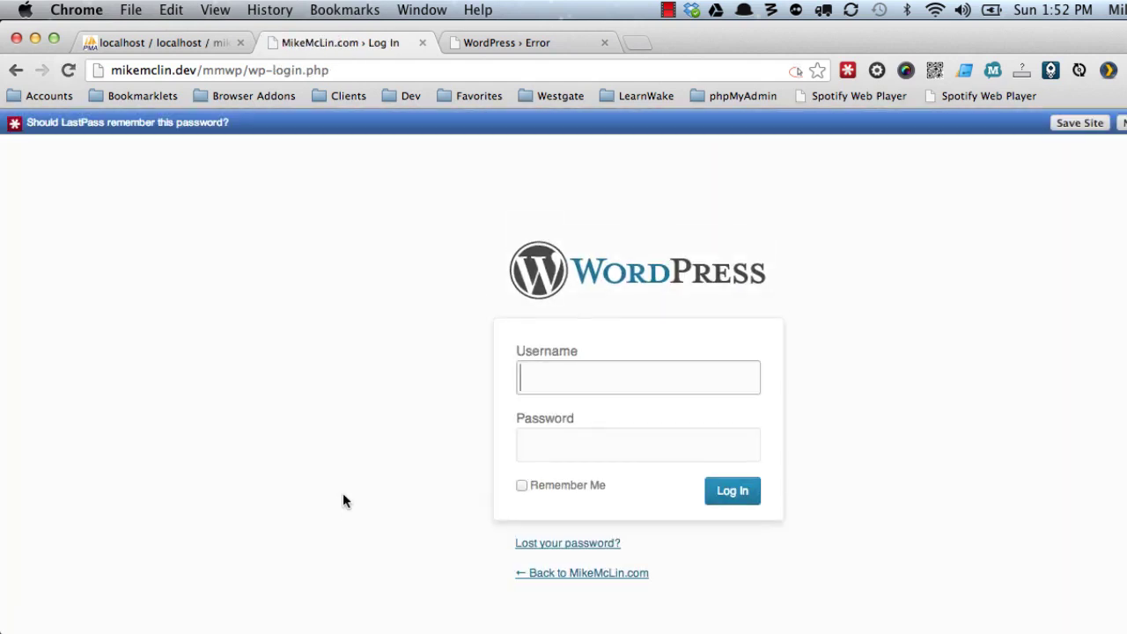
text(mike_mclin)
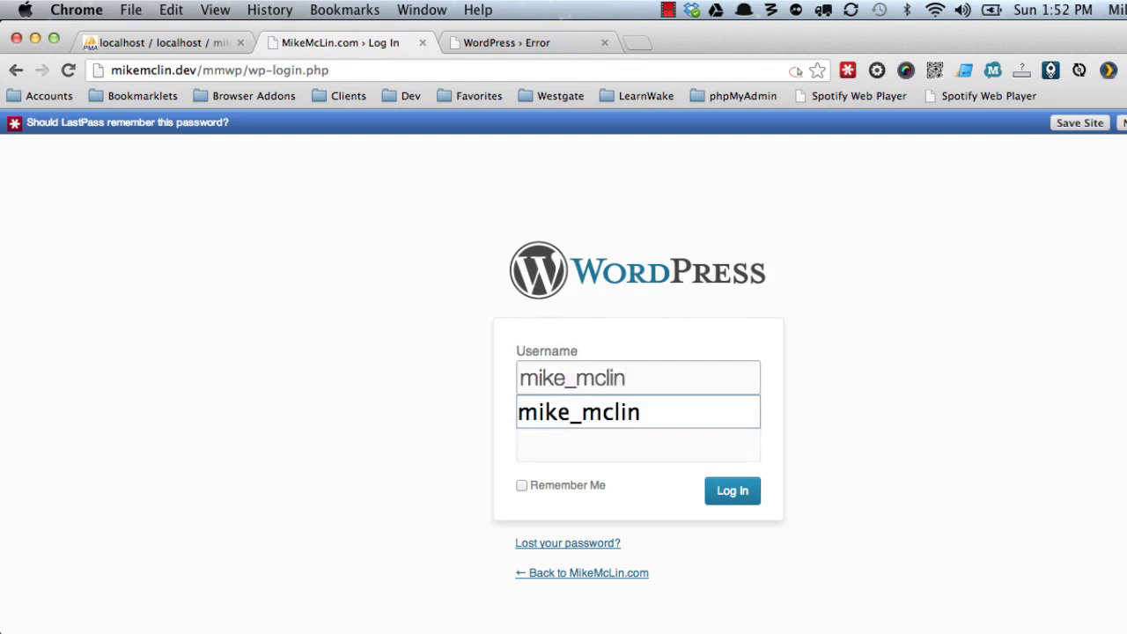
key(Tab)
text(********)
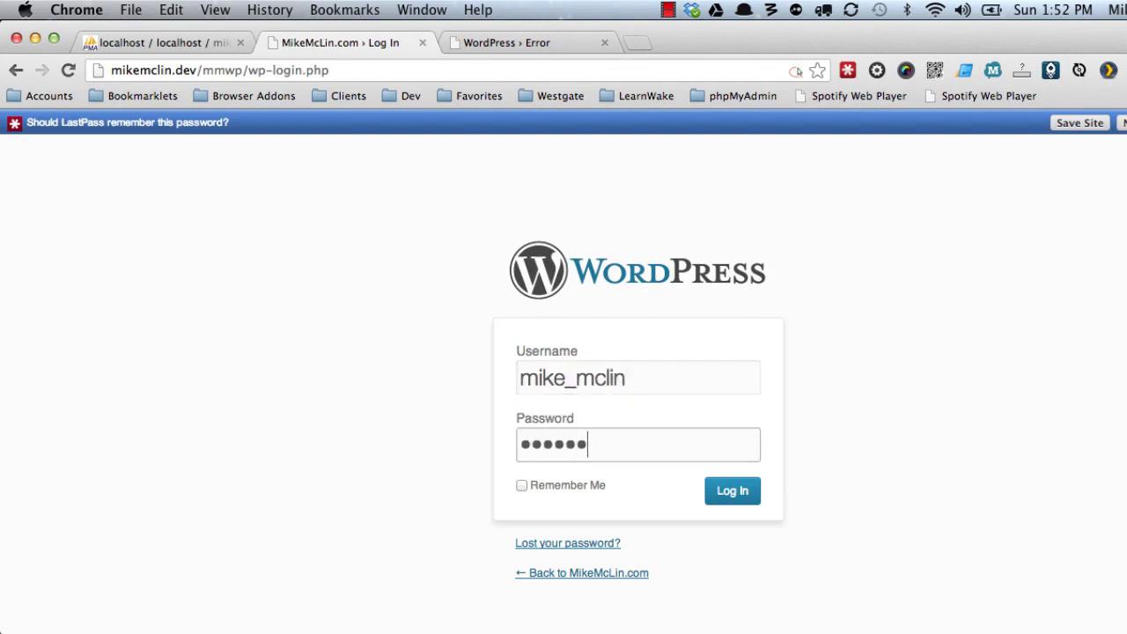
key(Return)
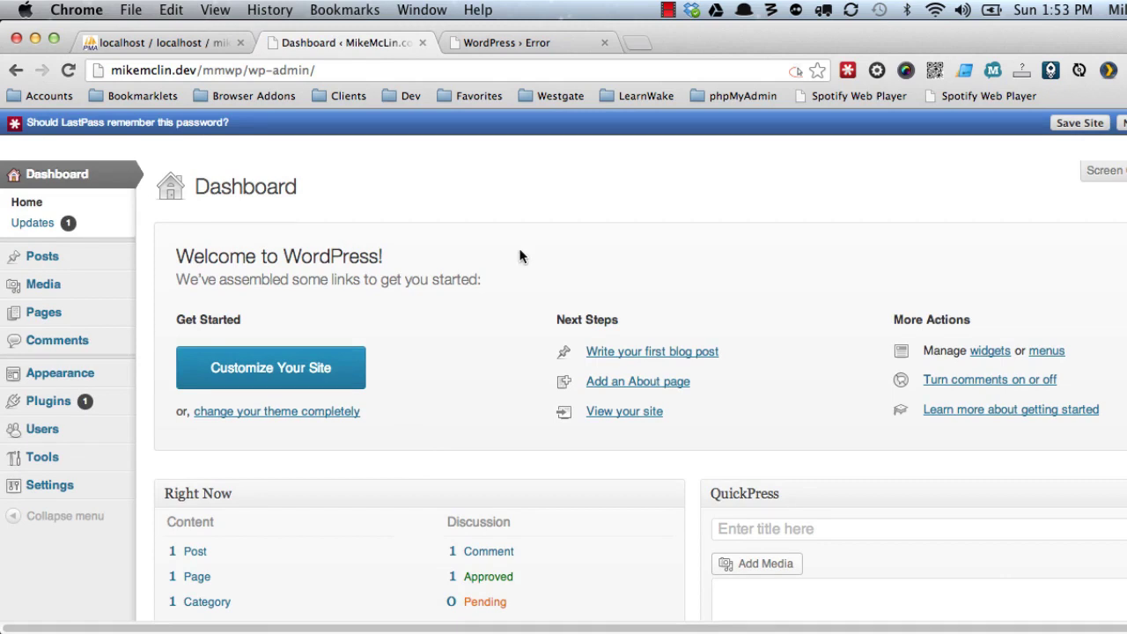
click(508, 41)
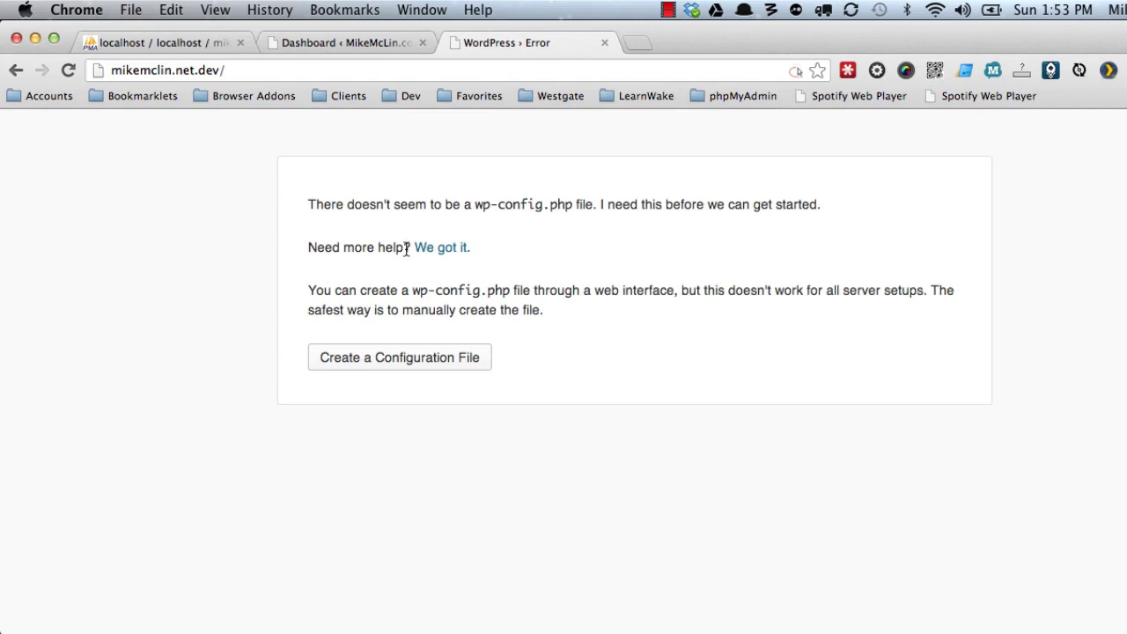
Return to phpMyAdmin and reload the mikemclin database's table list.
click(310, 48)
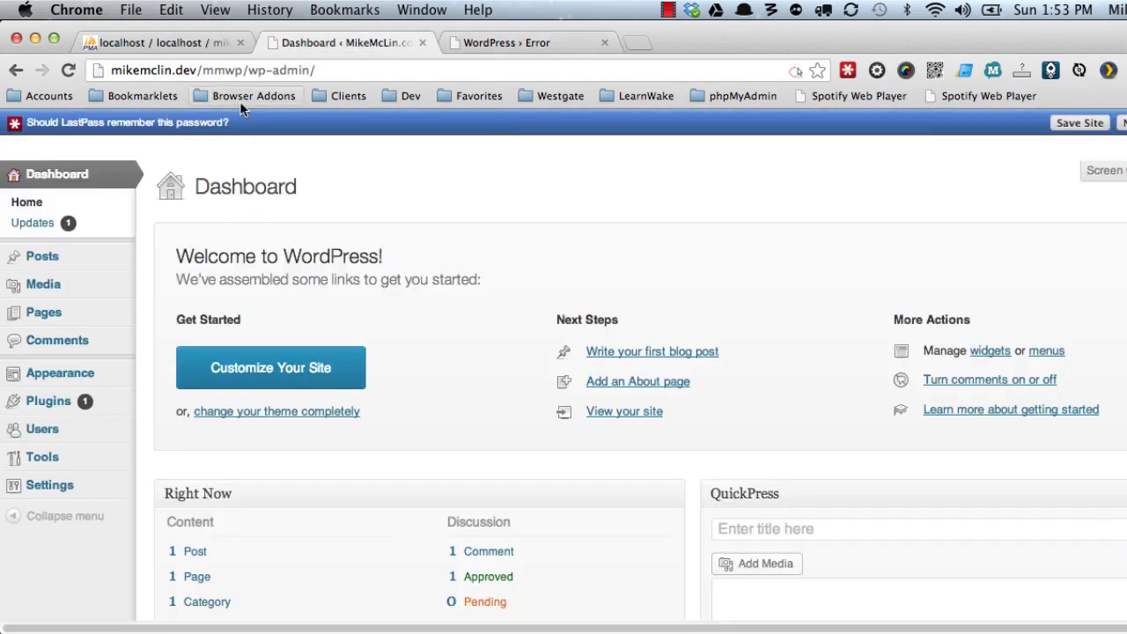
click(176, 42)
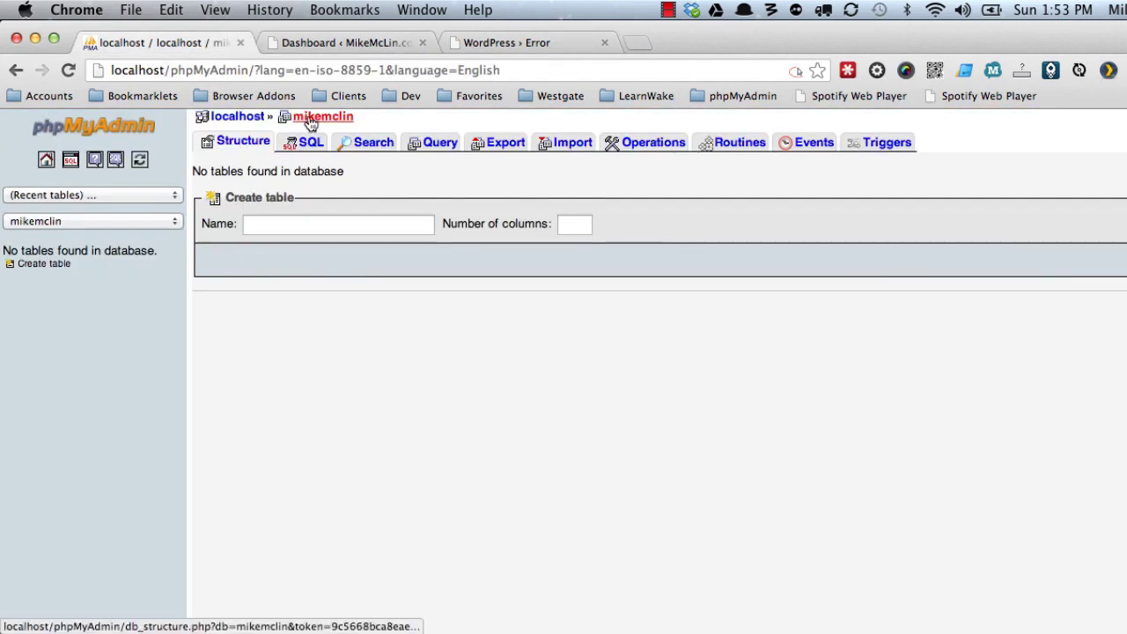
click(300, 116)
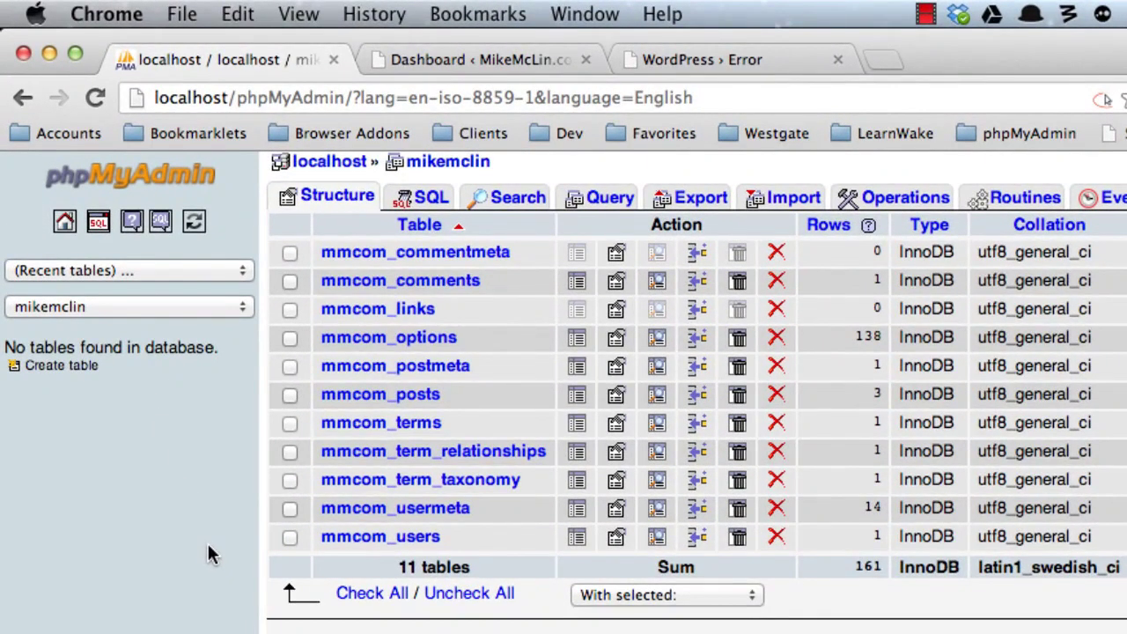
Search Google for 'wordpress edit the wp-config file' and open the Codex wp-config.php article.
click(877, 64)
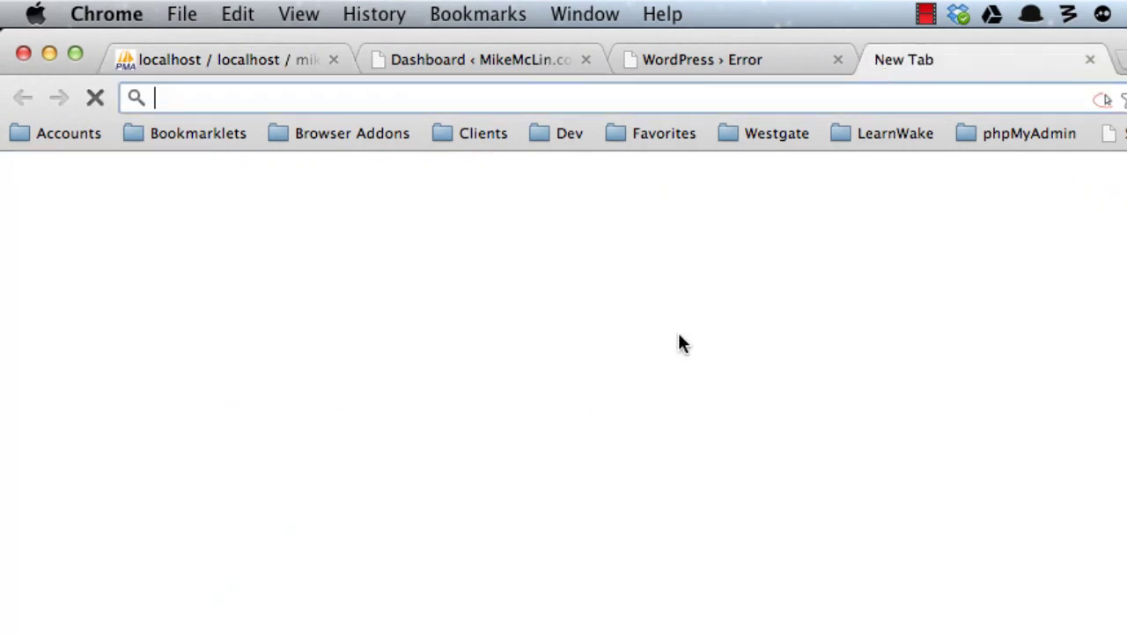
text(wo)
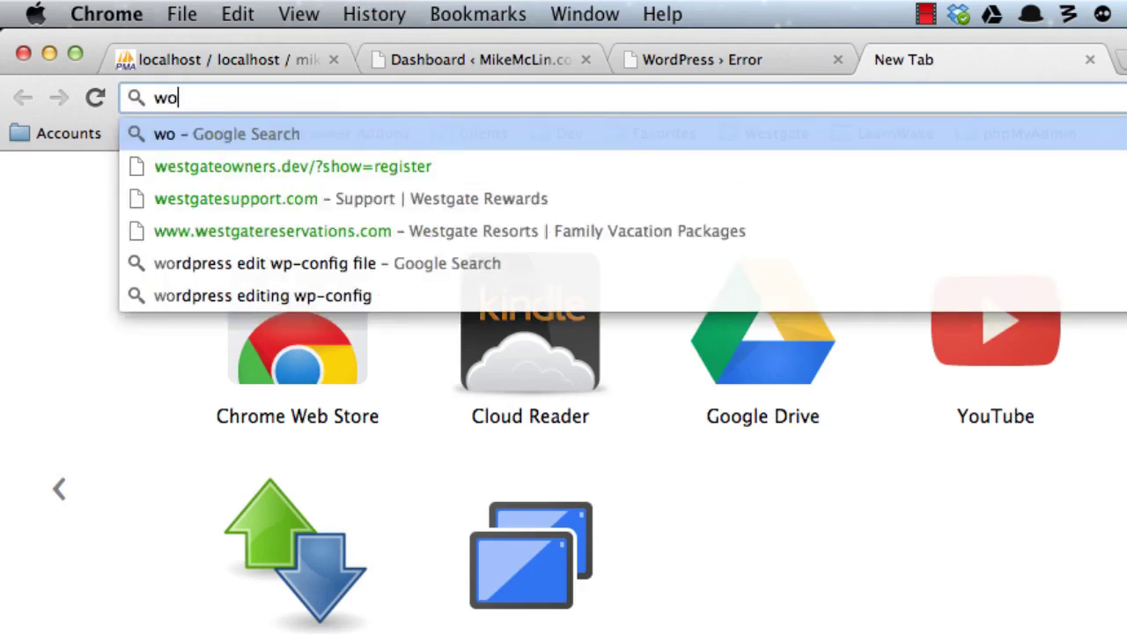
text(rdpress edit)
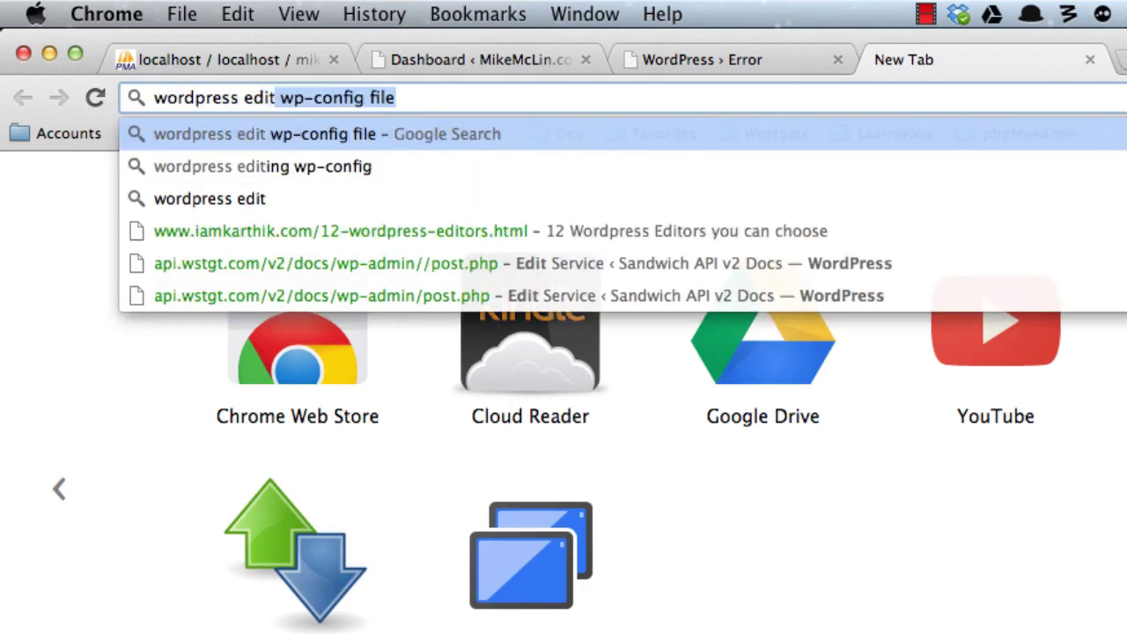
text( the wp-config file)
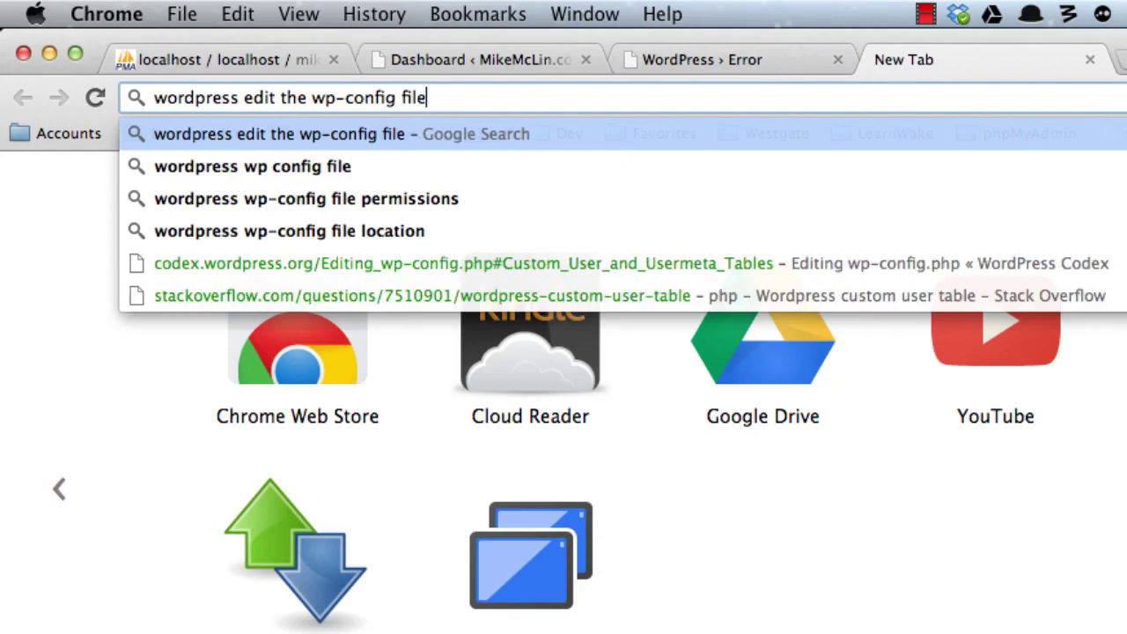
key(Return)
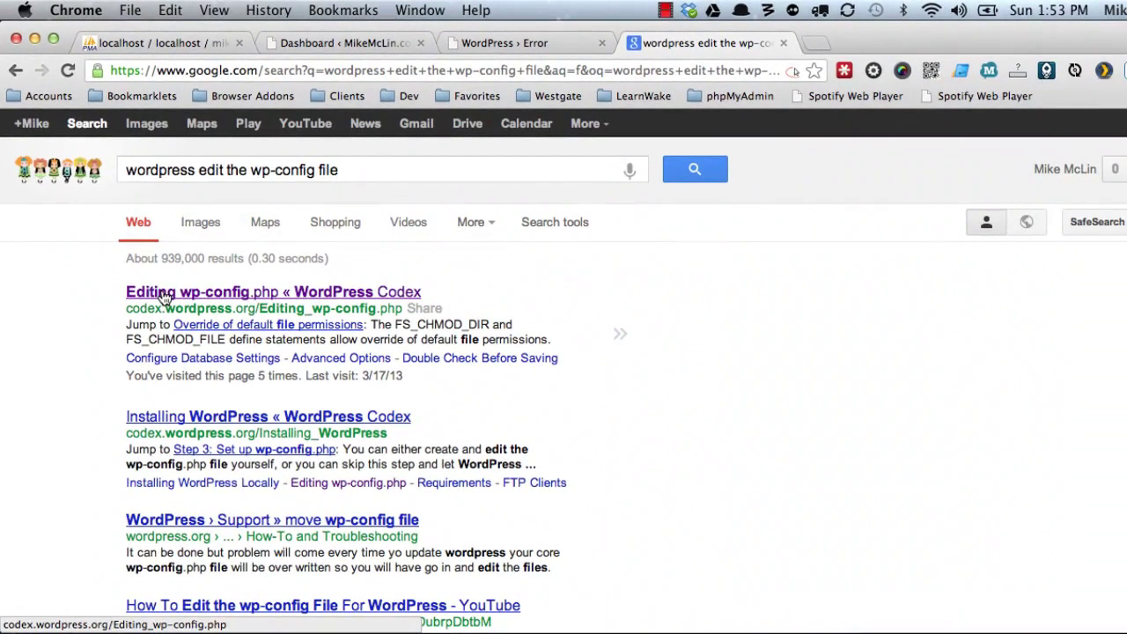
click(164, 294)
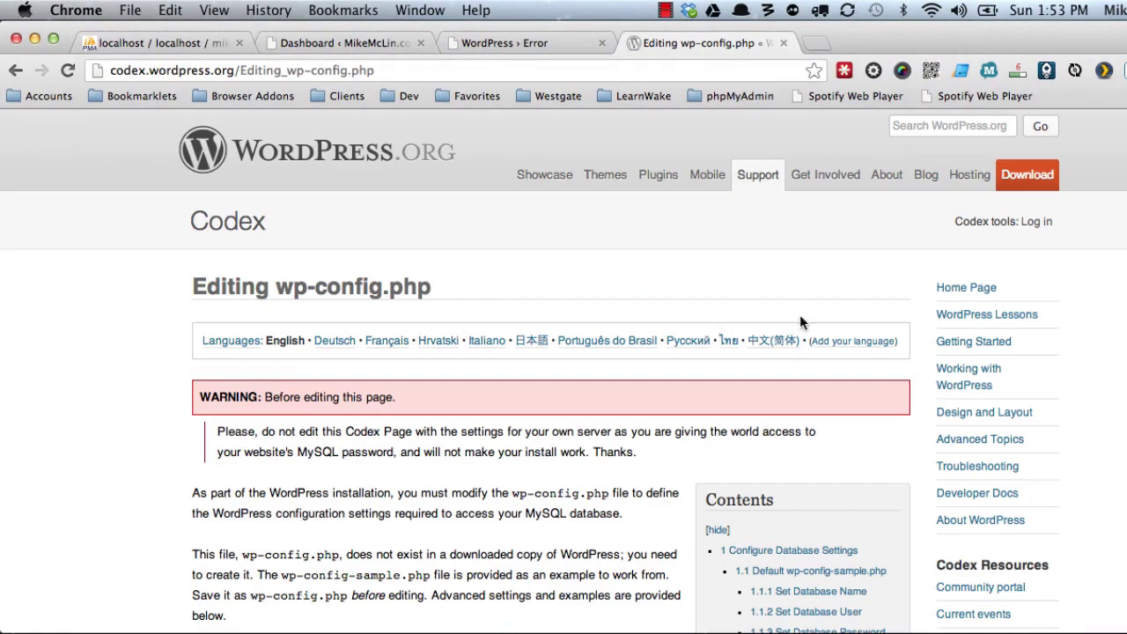
Jump to the Codex article's Custom User and Usermeta Tables section.
scroll(845, 334, down, 10)
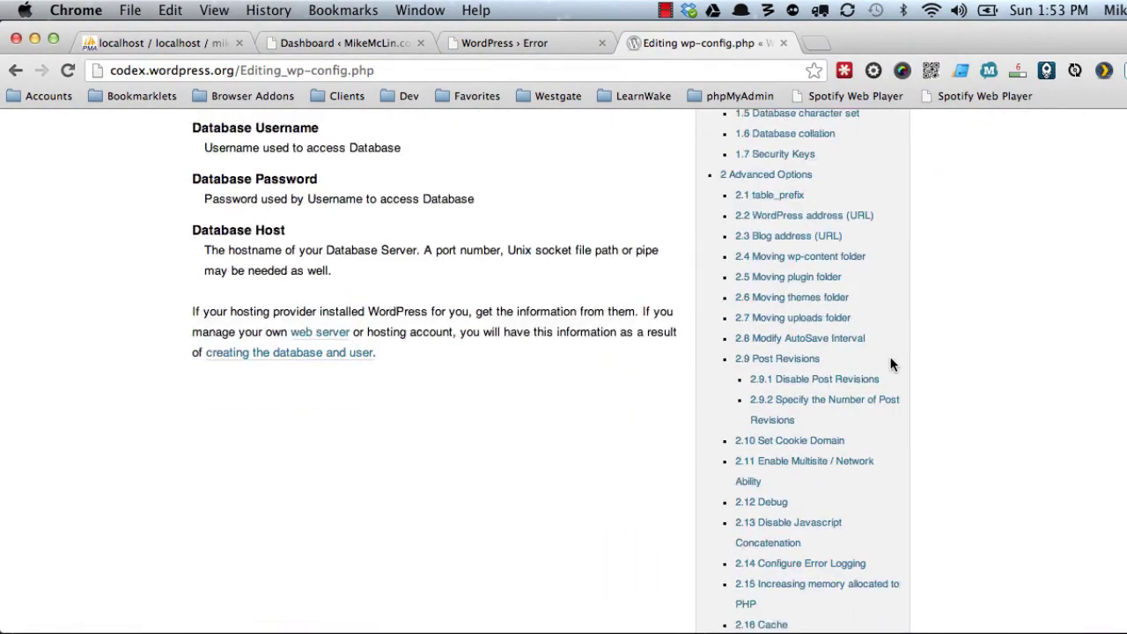
scroll(891, 357, down, 5)
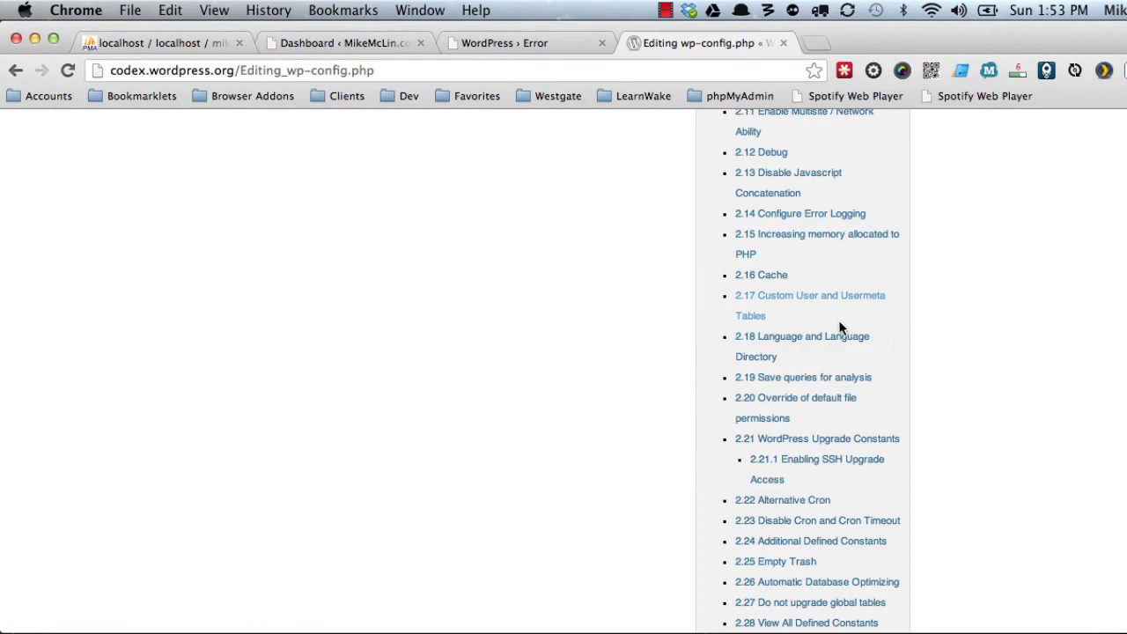
click(788, 303)
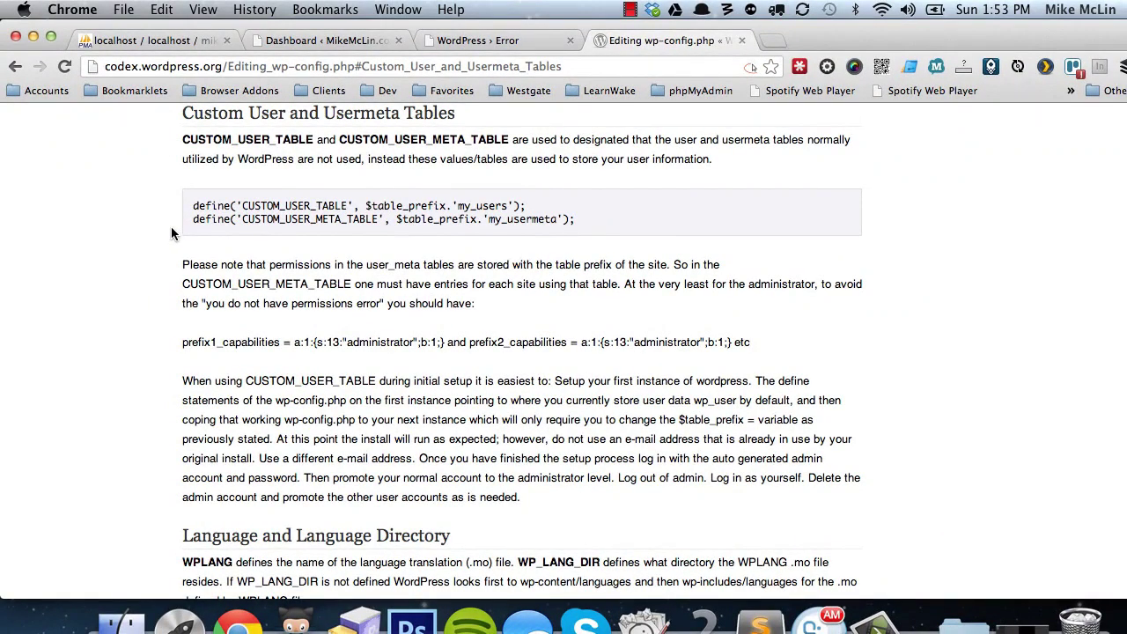
key(super+Tab)
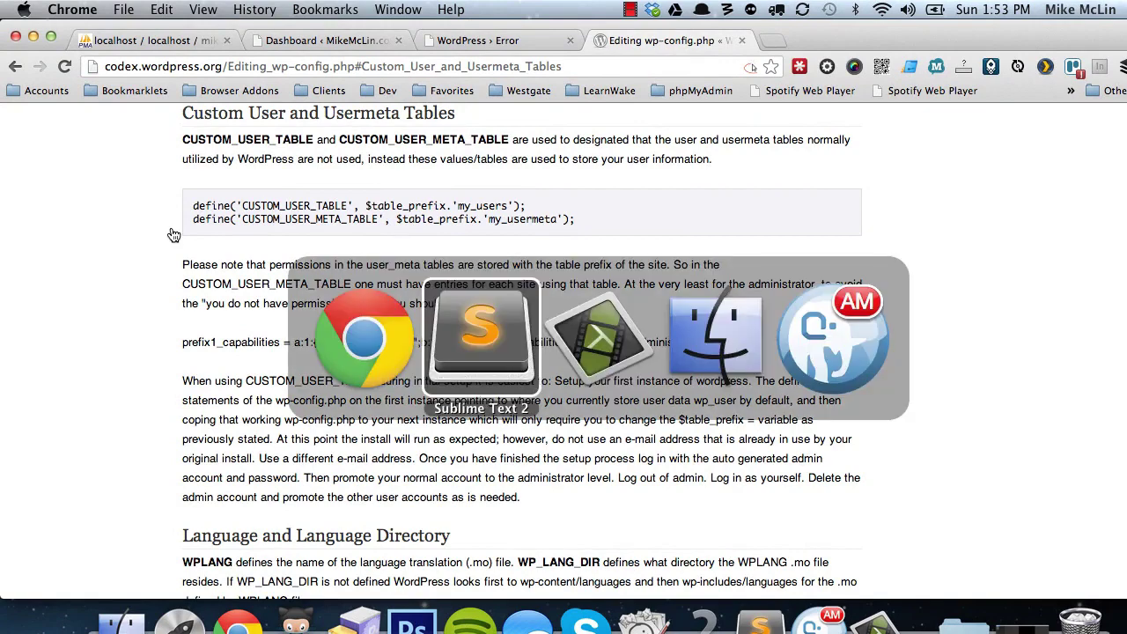
Review mikemclin.dev's wp-config.php database settings, salts and 'mmcom_' table prefix.
click(994, 204)
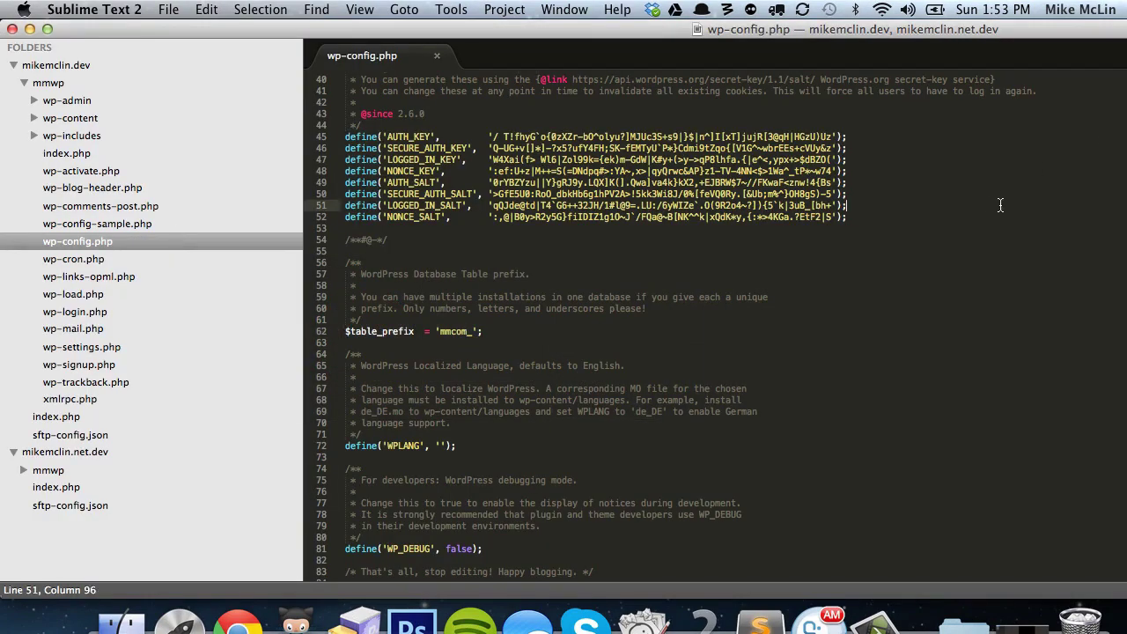
scroll(933, 211, up, 5)
scroll(864, 213, up, 5)
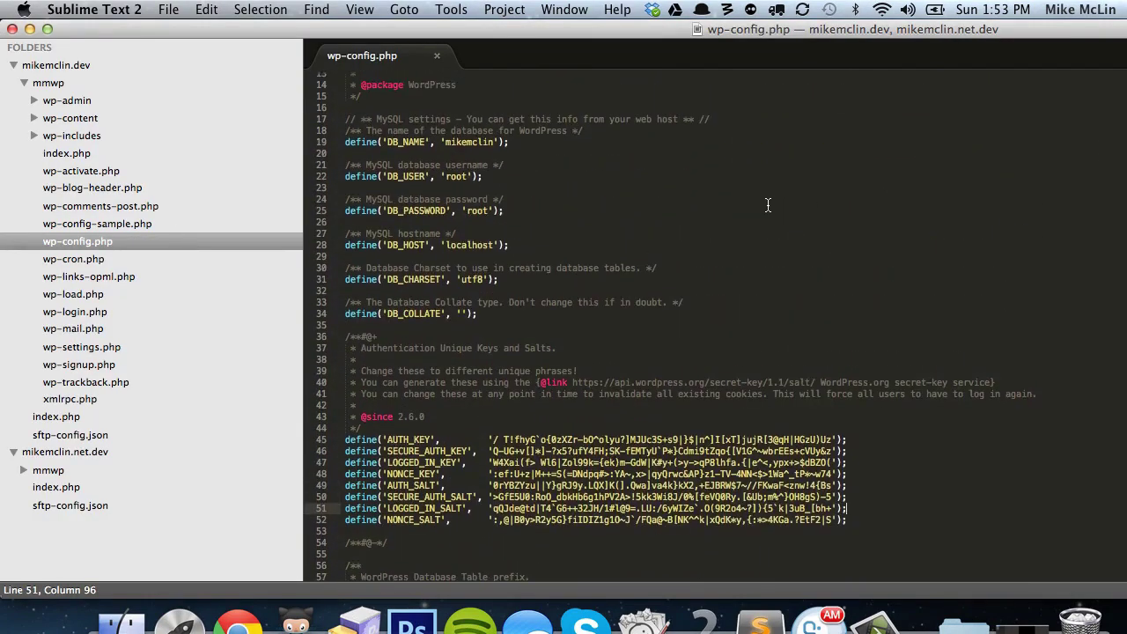
scroll(573, 265, down, 1)
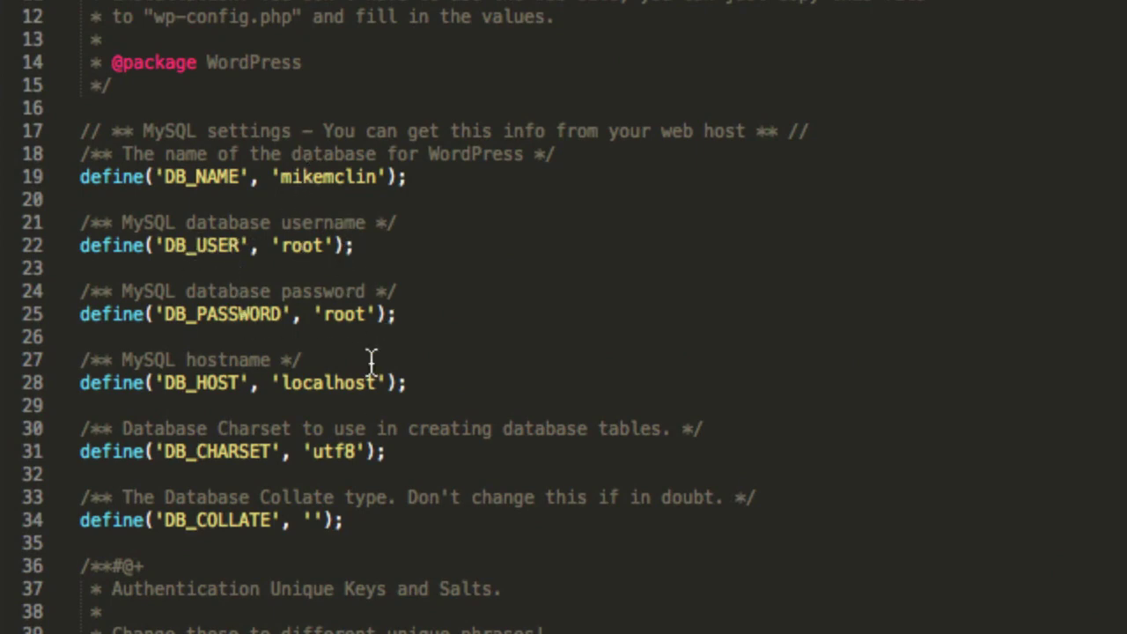
scroll(374, 401, down, 3)
scroll(374, 401, down, 10)
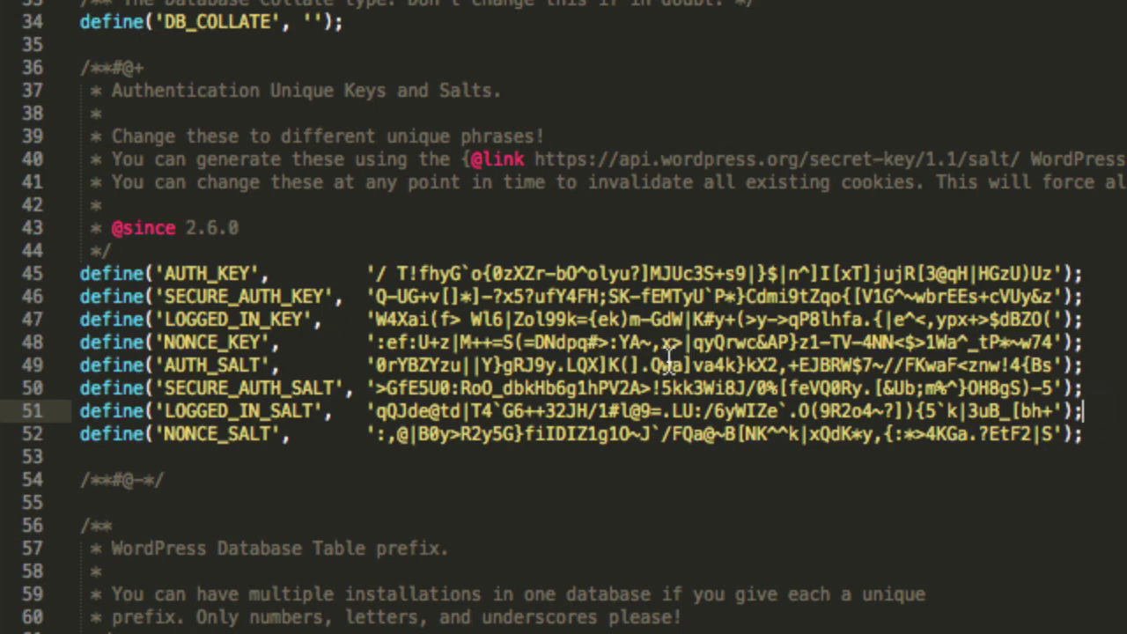
scroll(667, 365, down, 3)
scroll(675, 364, down, 3)
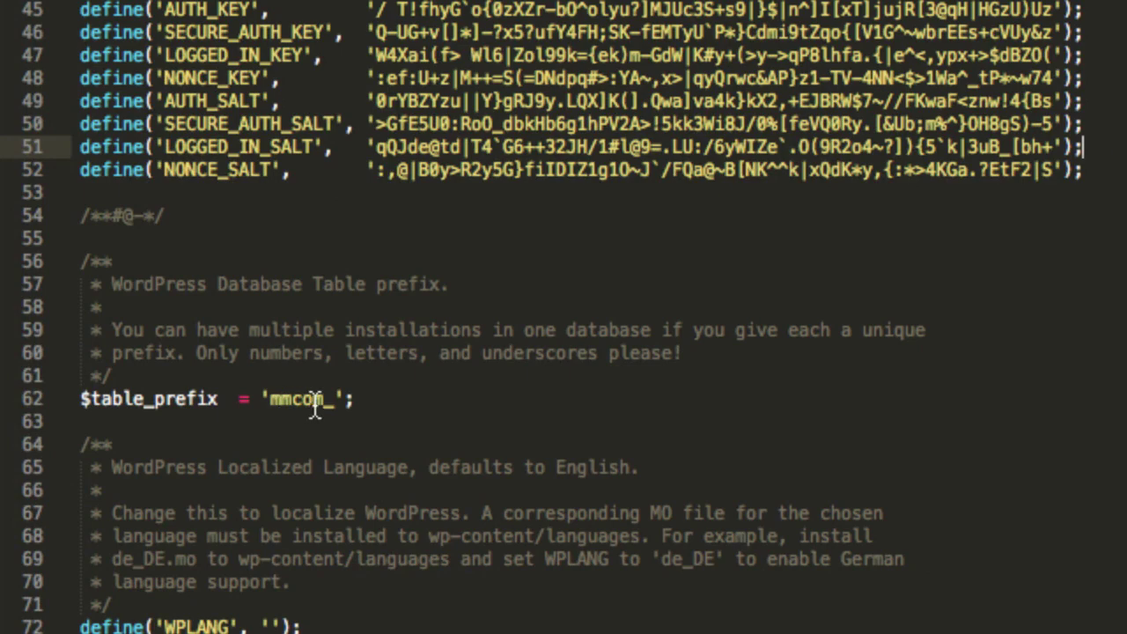
scroll(388, 425, up, 1)
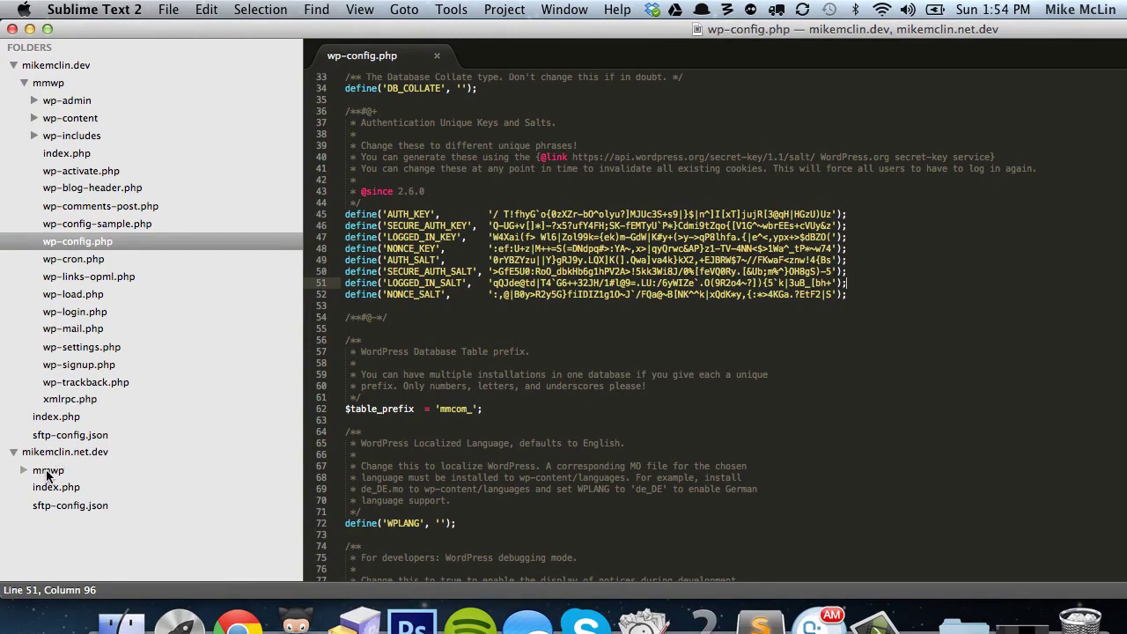
Create a new wp-config.php file in mikemclin.net.dev's mmwp folder.
right_click(47, 477)
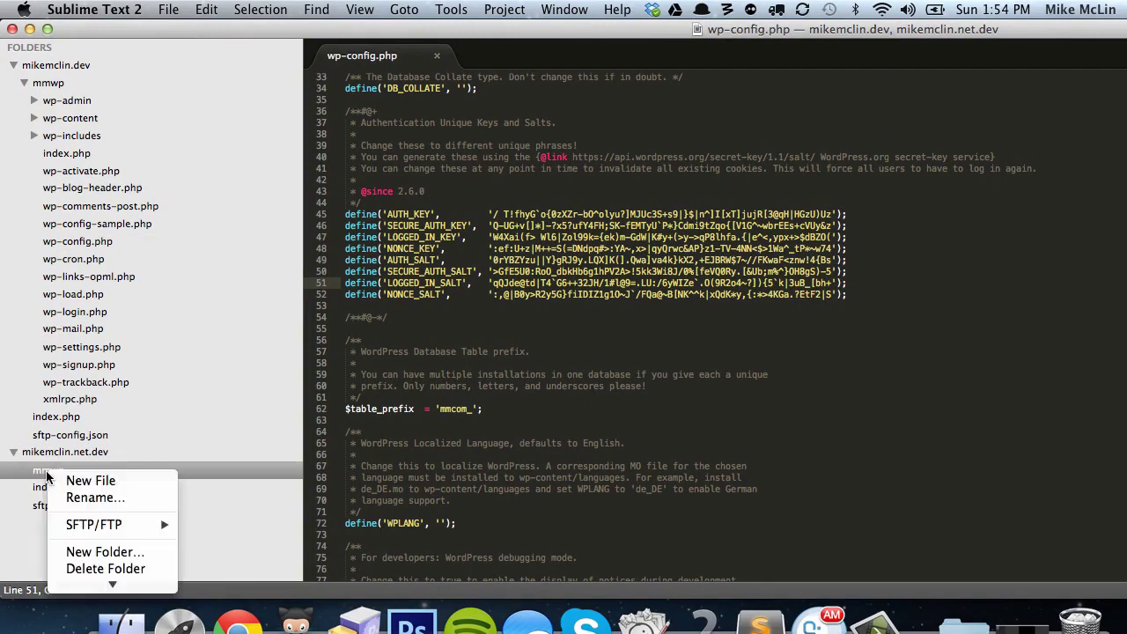
click(73, 480)
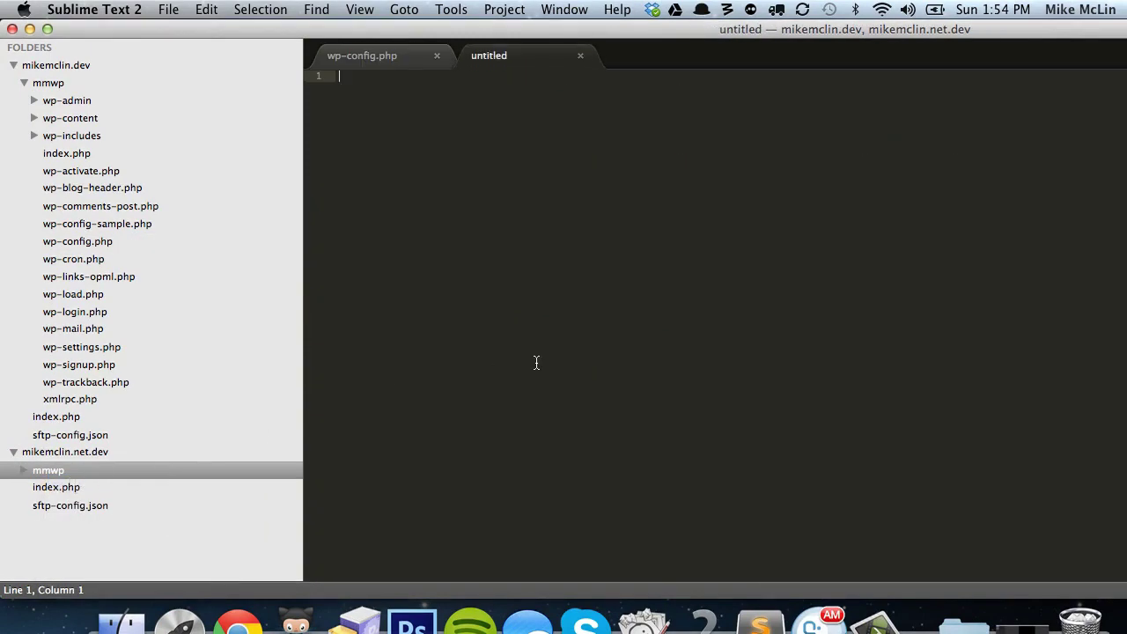
key(super+s)
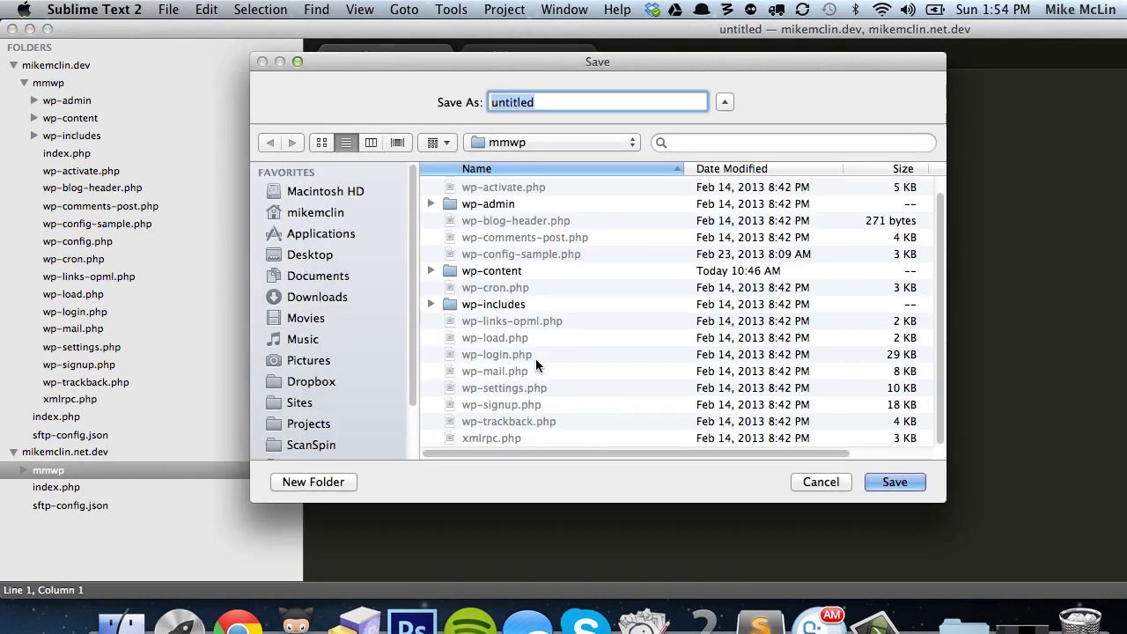
text(wp-config.php)
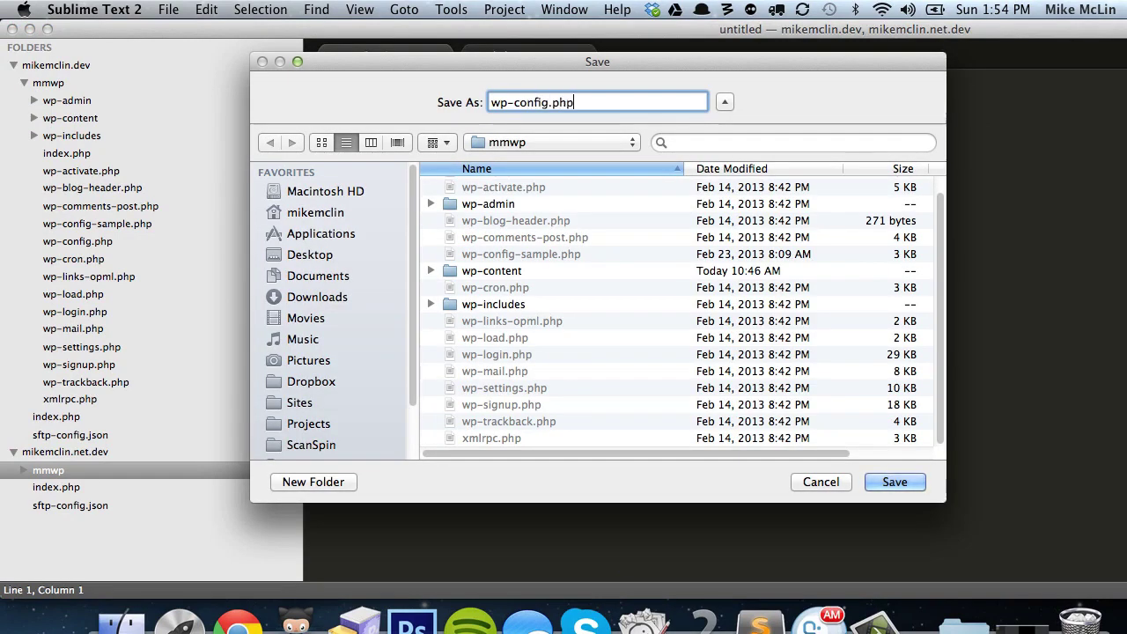
key(Return)
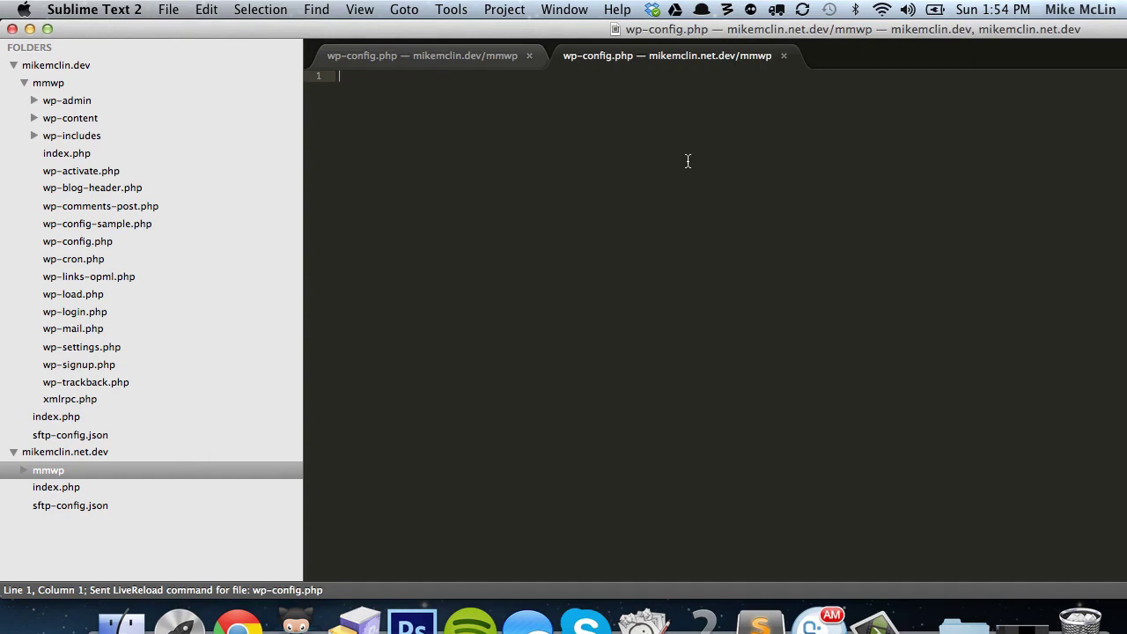
Copy the whole mikemclin.dev config into the new net.dev wp-config.php.
click(440, 58)
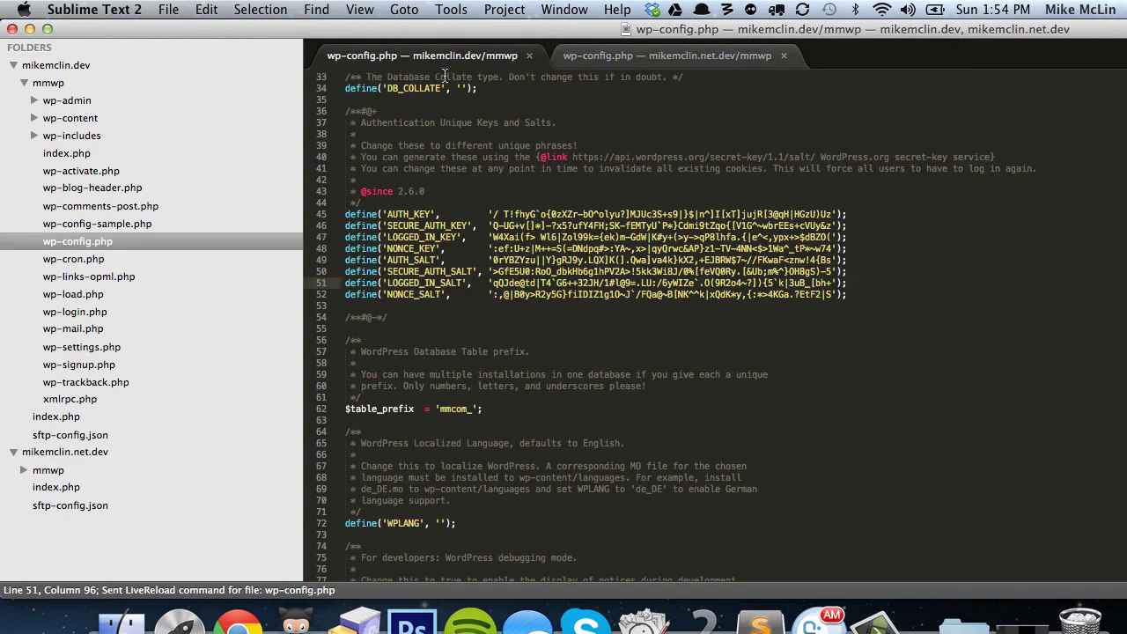
click(445, 125)
key(super+a)
key(super+c)
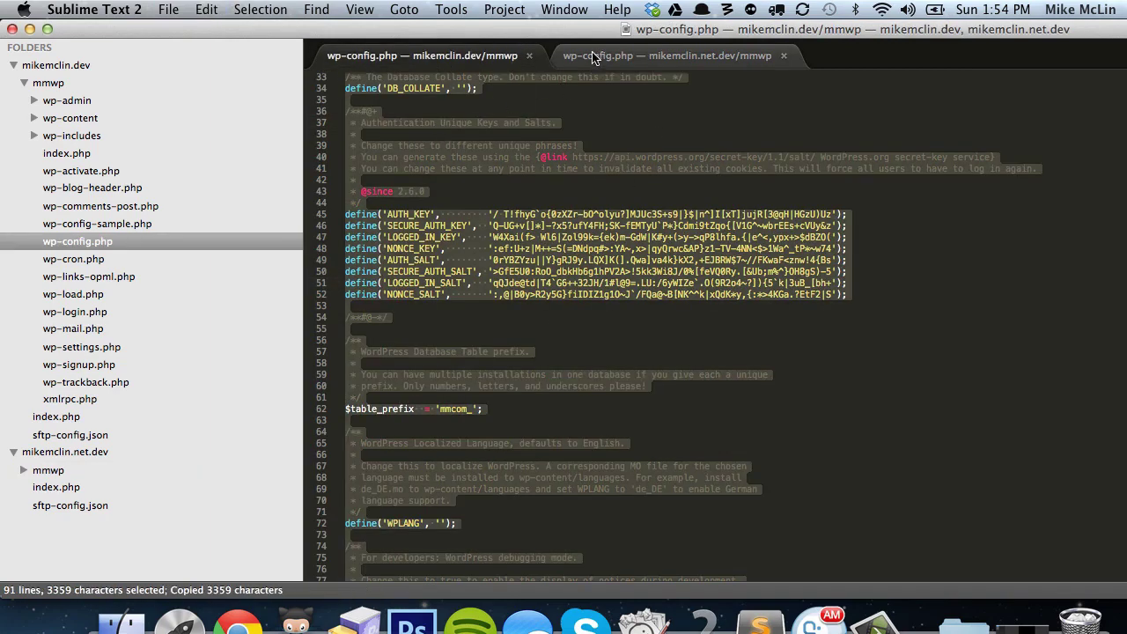
click(594, 59)
key(super+v)
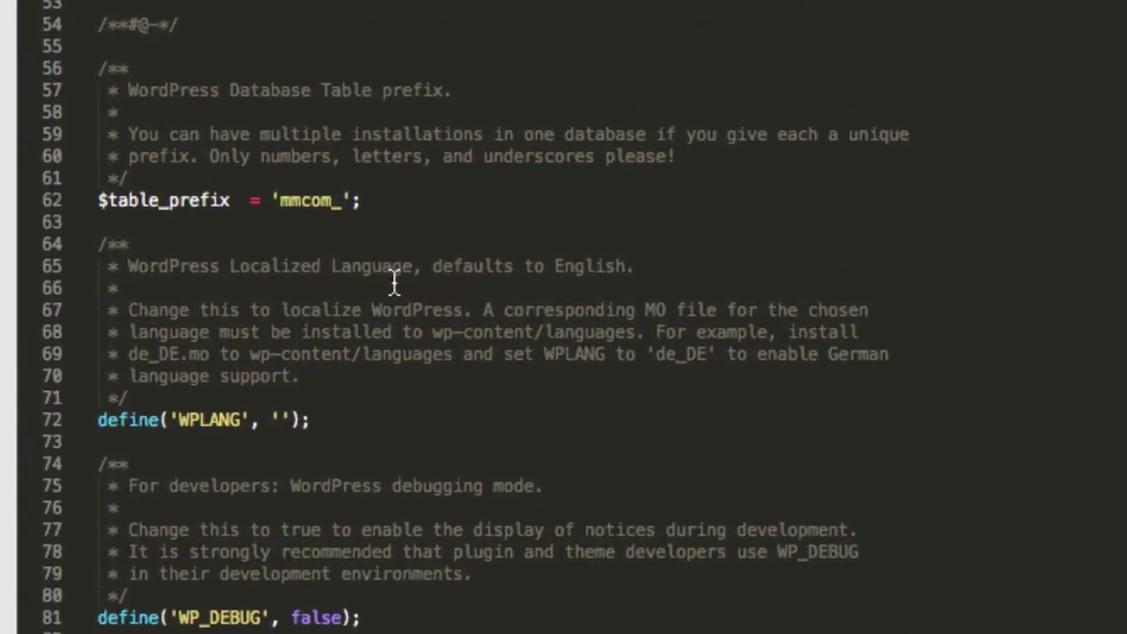
Change the net.dev table prefix from 'mmcom_' to 'mmnet_'.
click(453, 243)
drag(289, 197, 316, 199)
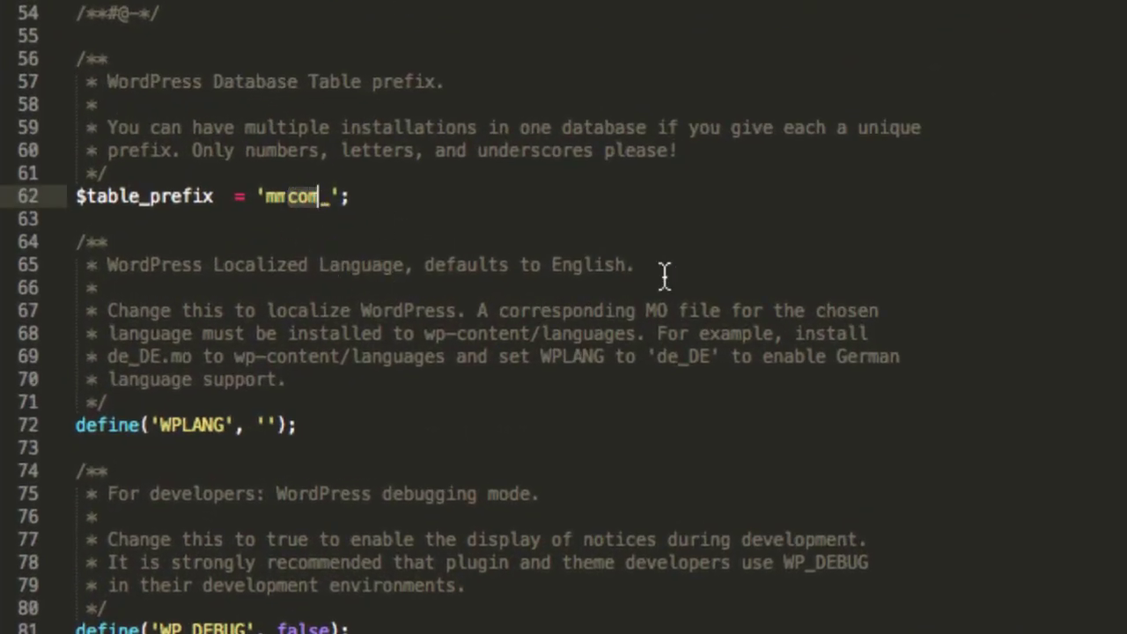
text(net)
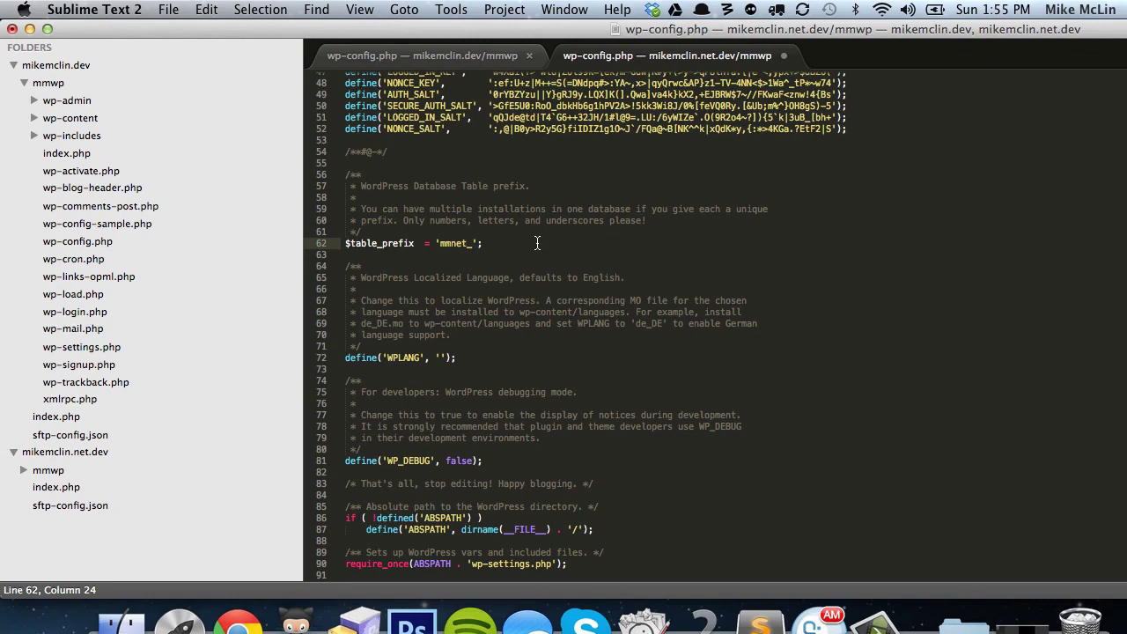
key(super+Tab)
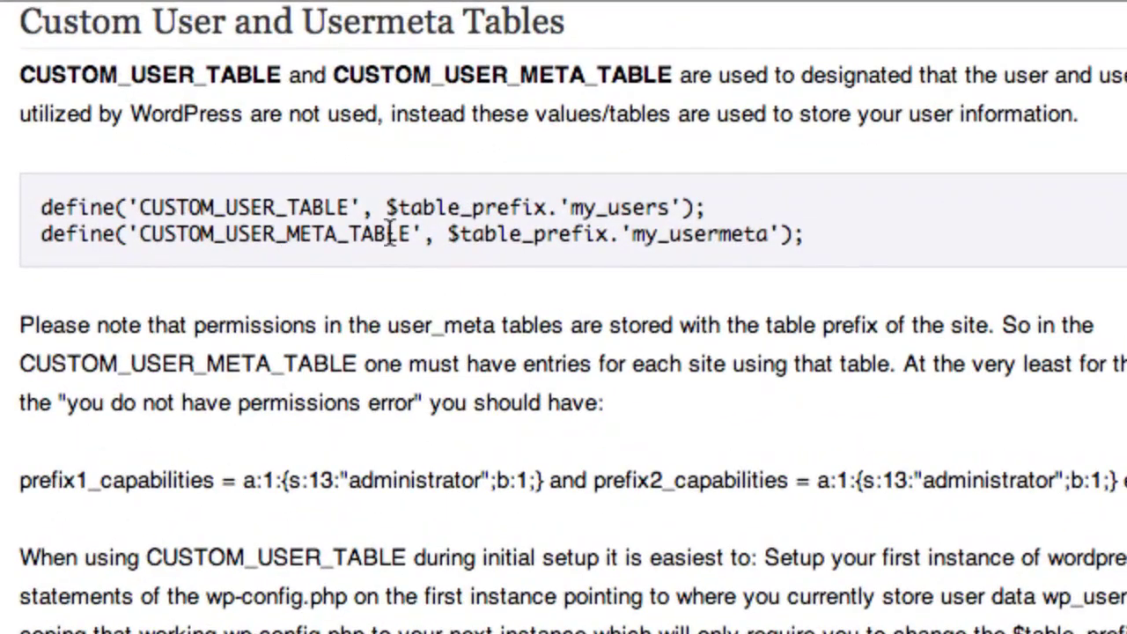
Copy the CUSTOM_USER_TABLE and CUSTOM_USER_META_TABLE define lines from the Codex sample.
drag(818, 235, 33, 208)
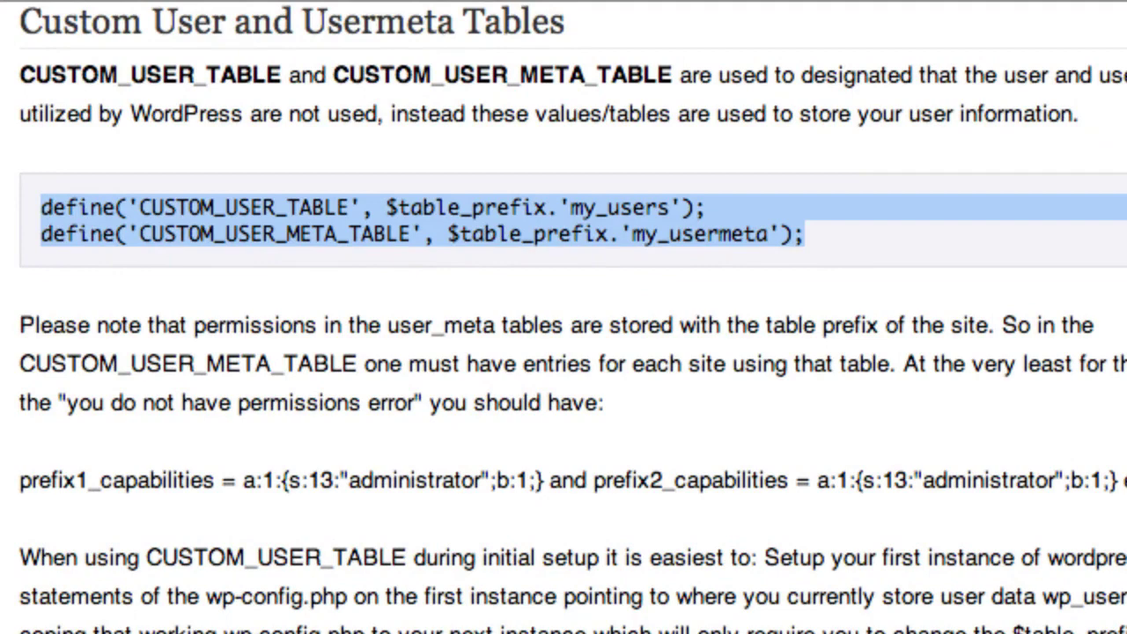
key(super+Tab)
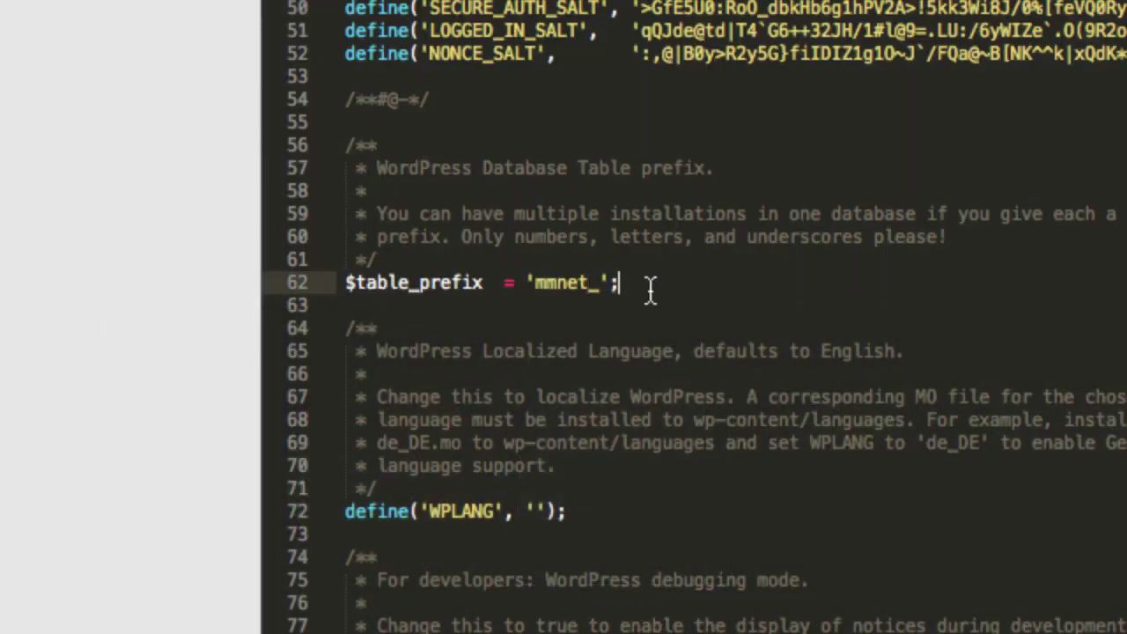
Paste the two define lines below the 'mmnet_' prefix, then view phpMyAdmin's mmcom_ tables.
key(Return)
key(Return)
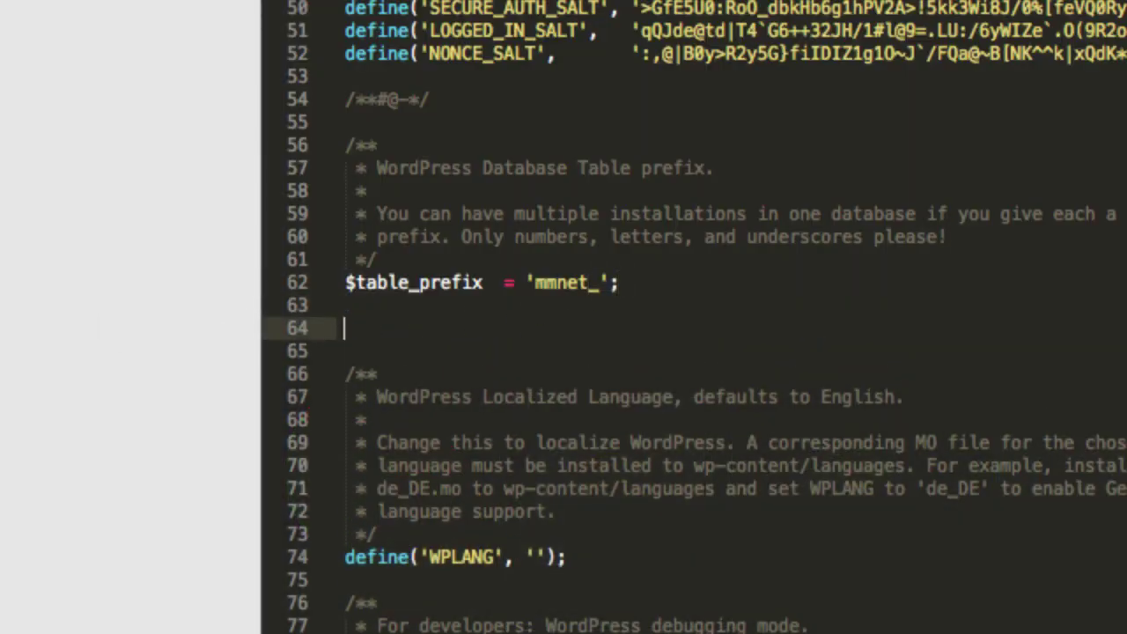
key(super+v)
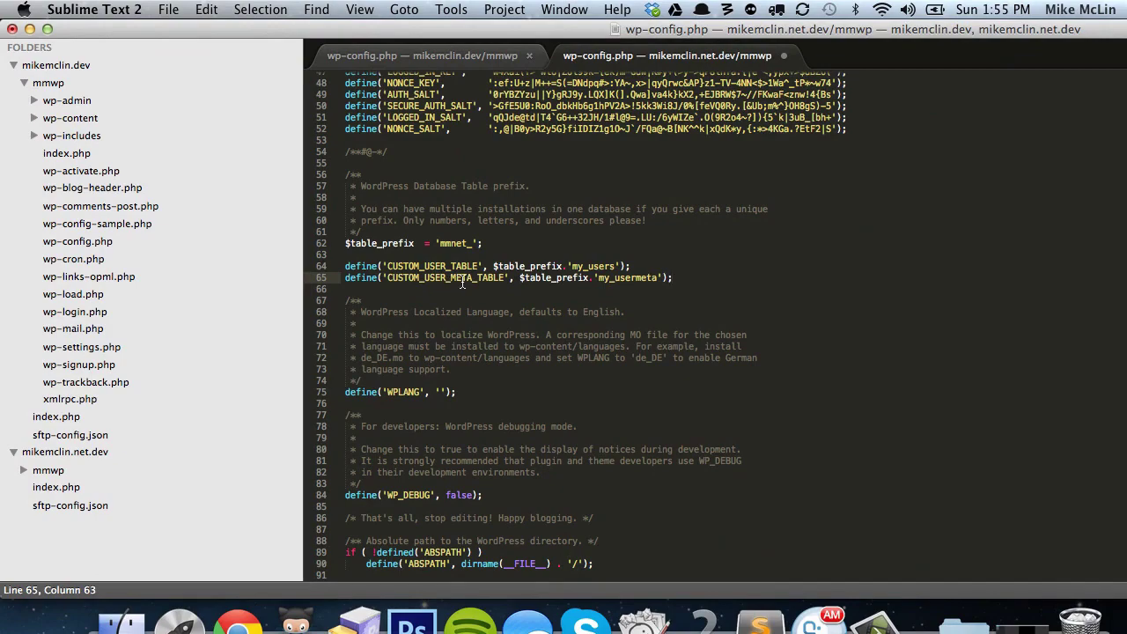
key(super+Tab)
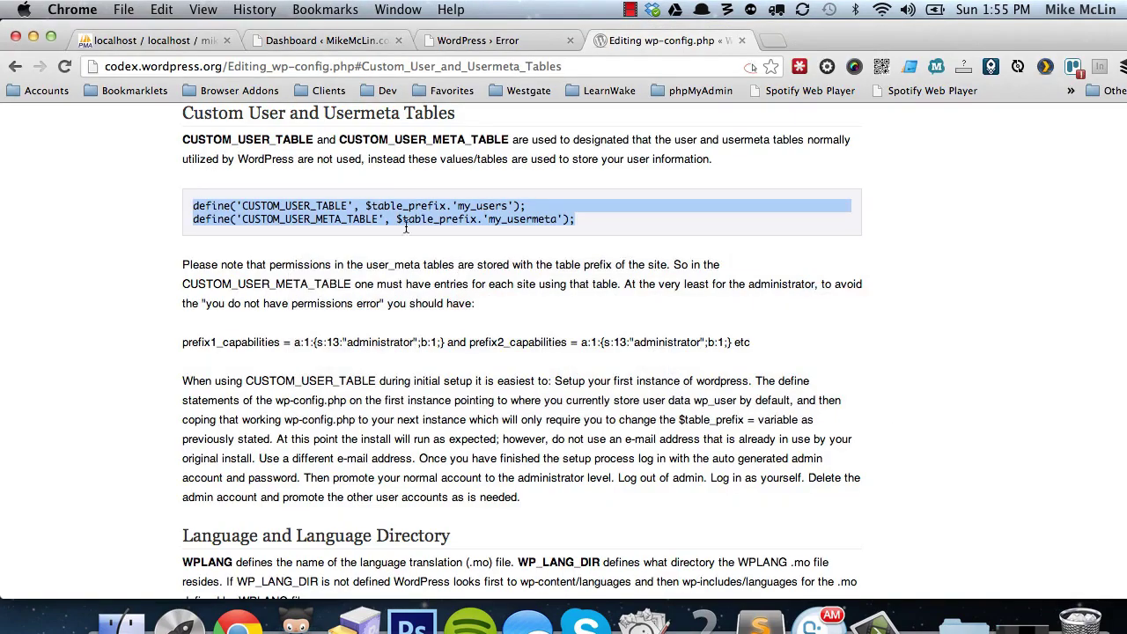
click(153, 42)
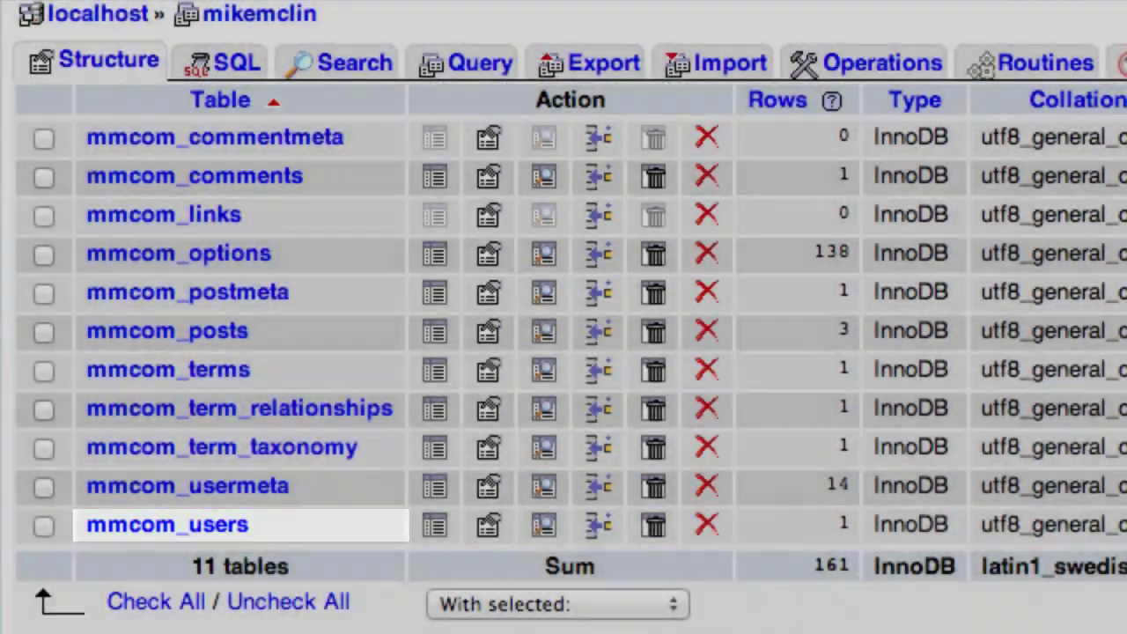
Point CUSTOM_USER_TABLE at 'mmcom_users', dropping the $table_prefix concatenation.
key(super+Tab)
click(907, 381)
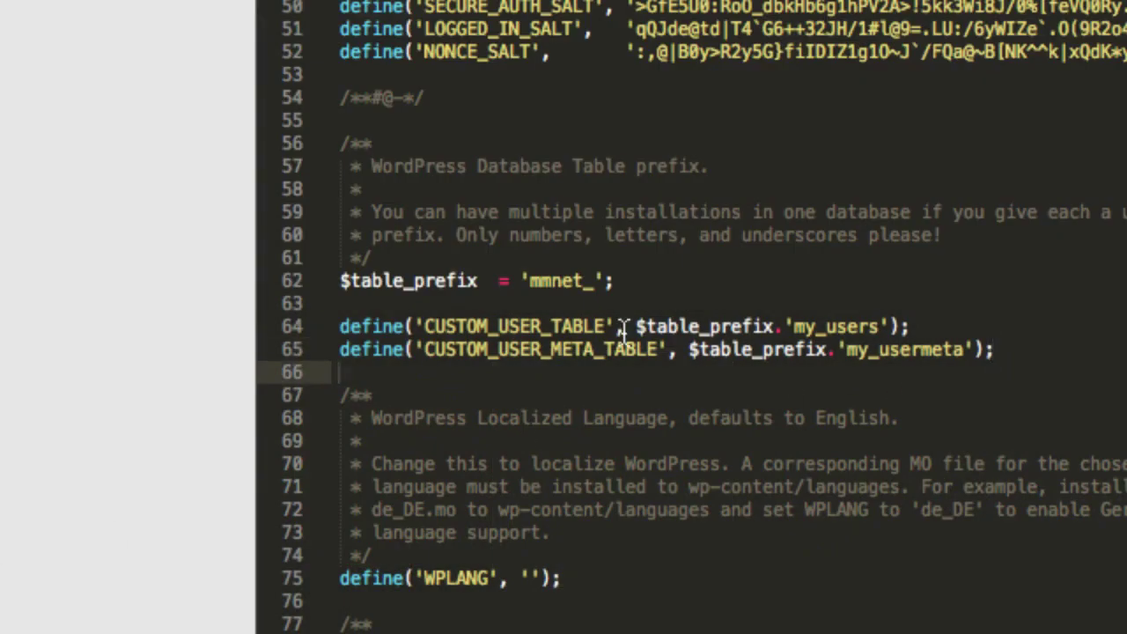
drag(646, 327, 777, 326)
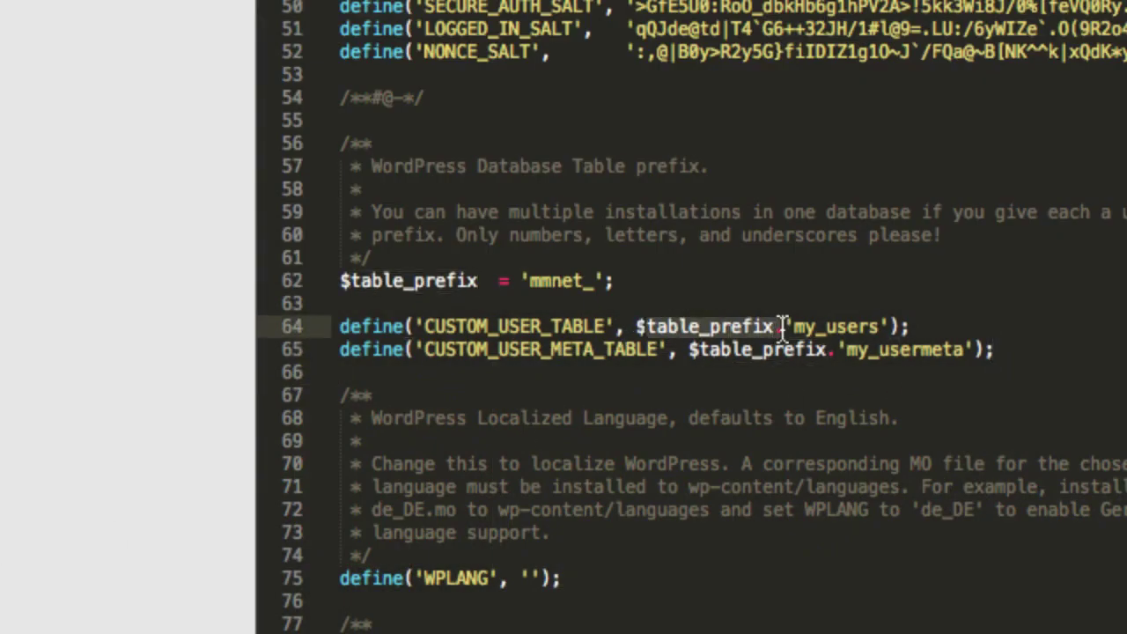
key(BackSpace)
key(BackSpace)
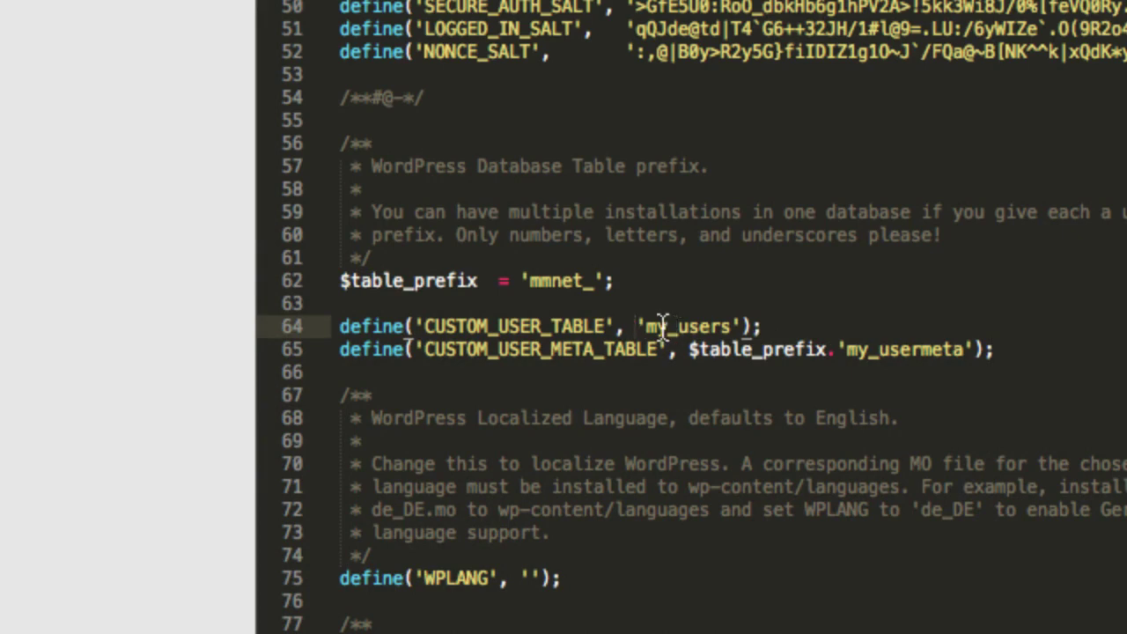
click(720, 304)
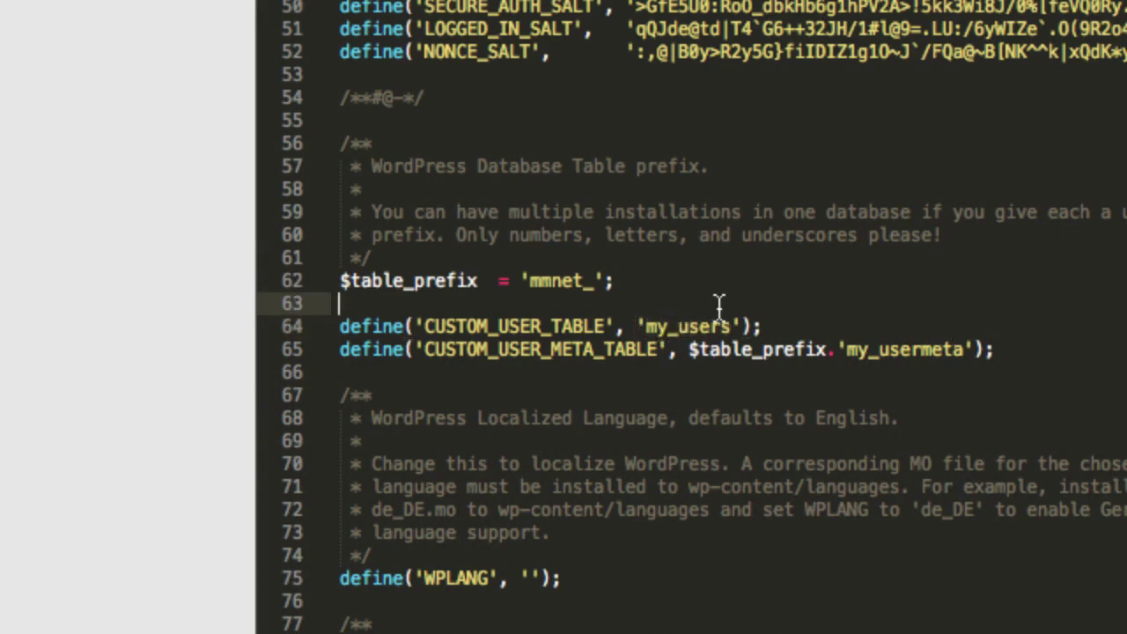
click(666, 327)
key(BackSpace)
text(mcom)
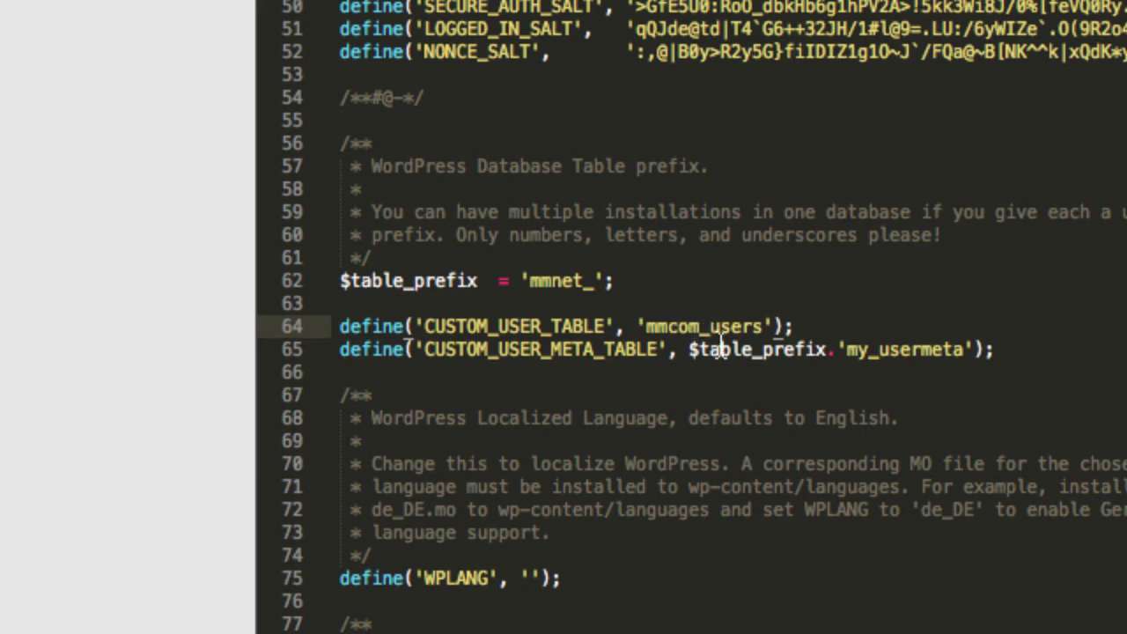
Point CUSTOM_USER_META_TABLE at 'mmcom_usermeta', dropping the $table_prefix concatenation.
double_click(793, 349)
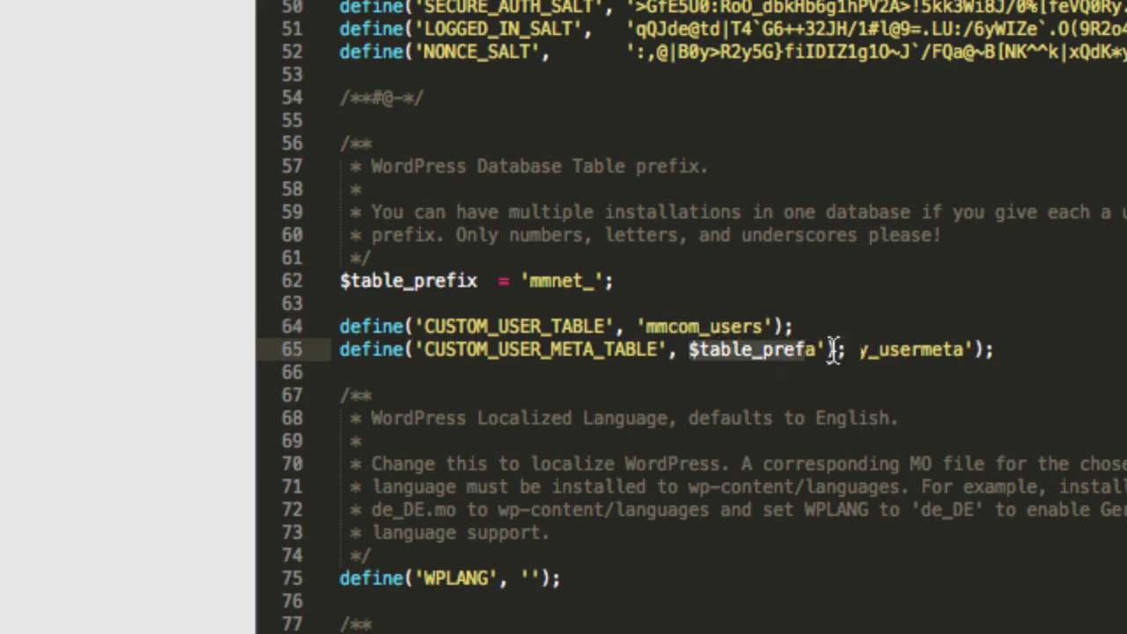
key(BackSpace)
click(727, 350)
key(BackSpace)
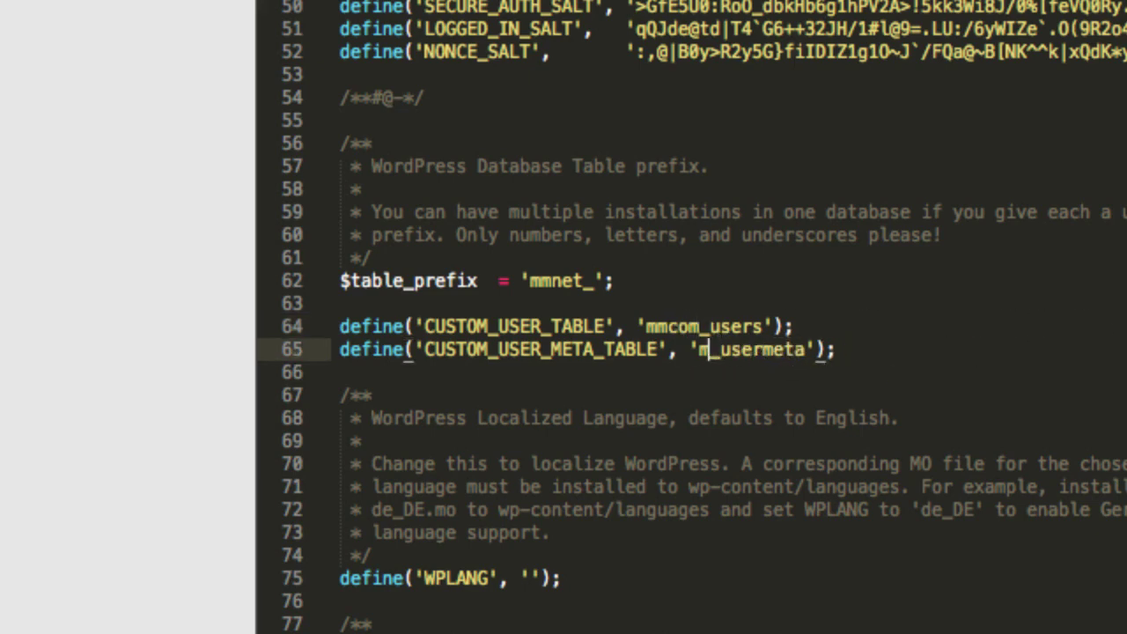
text(mcom)
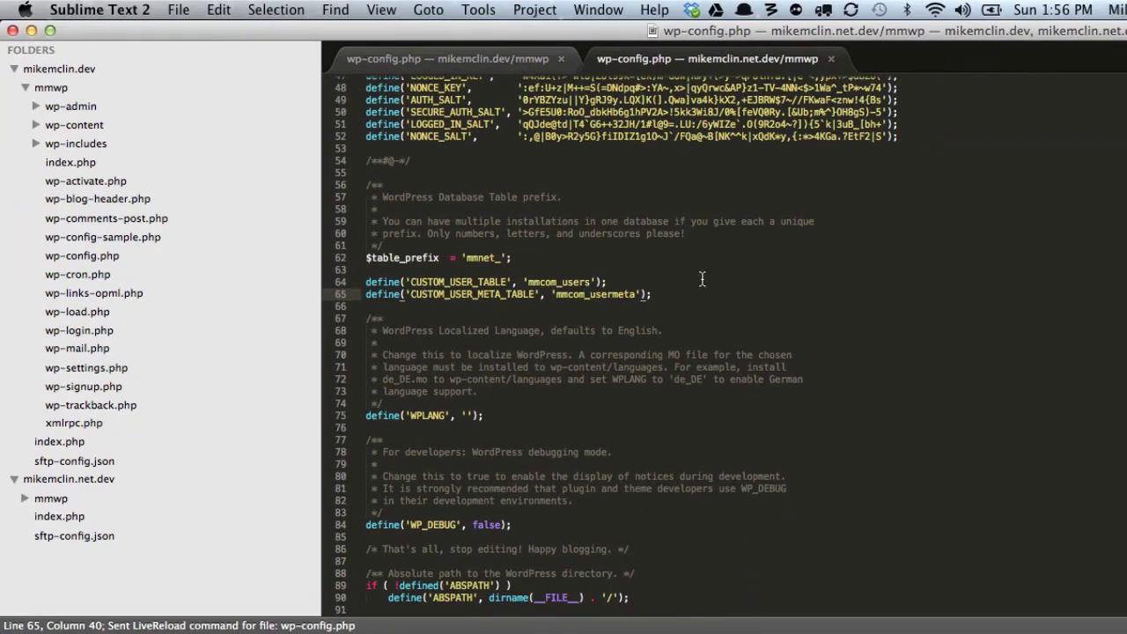
key(super+Tab)
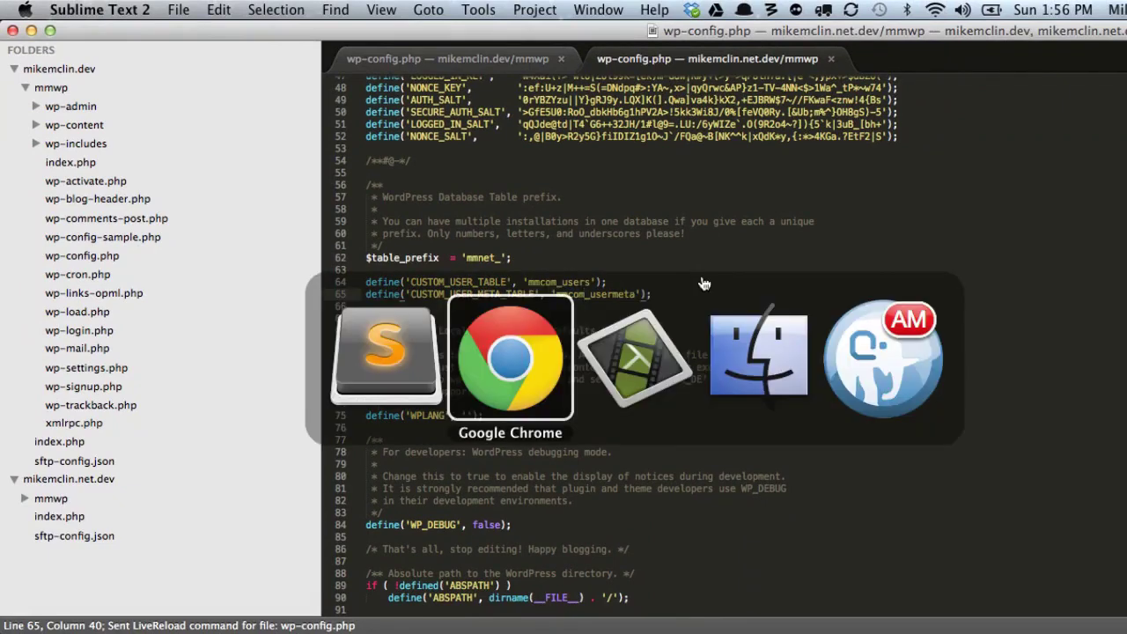
Reload the net.dev site, then load its install page at mikemclin.net.dev/mmwp/.
click(509, 42)
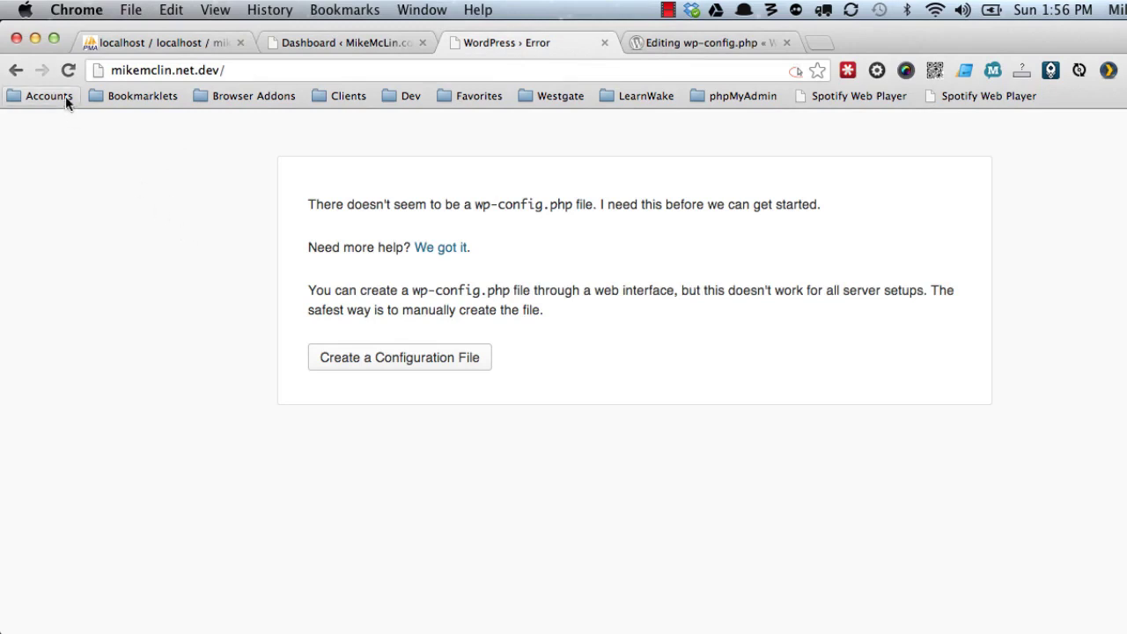
click(68, 70)
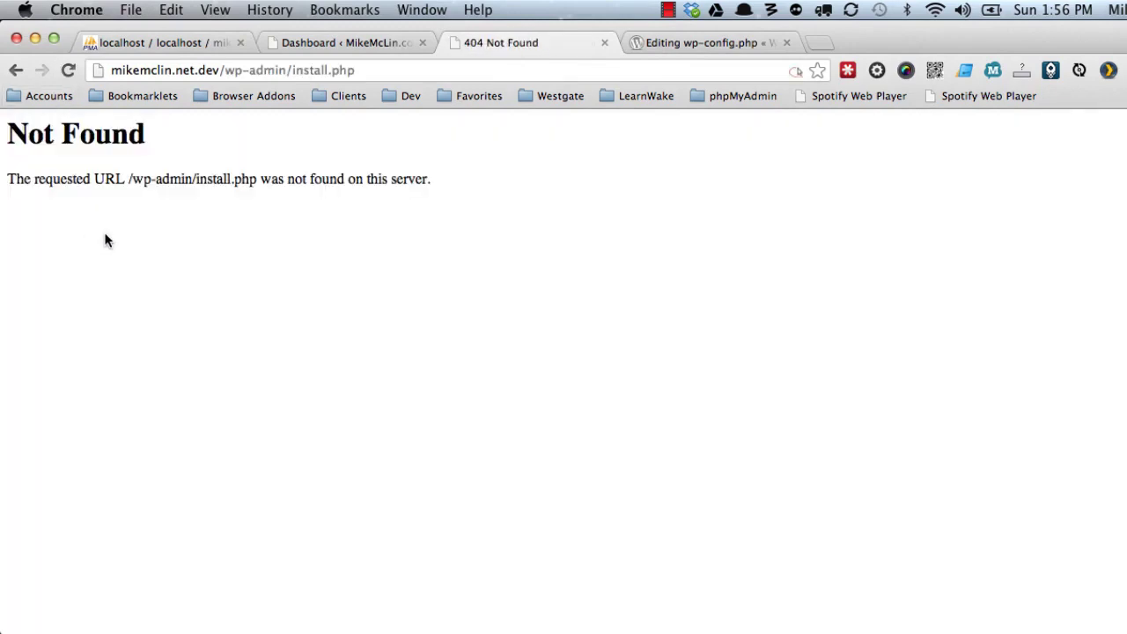
click(223, 71)
click(224, 70)
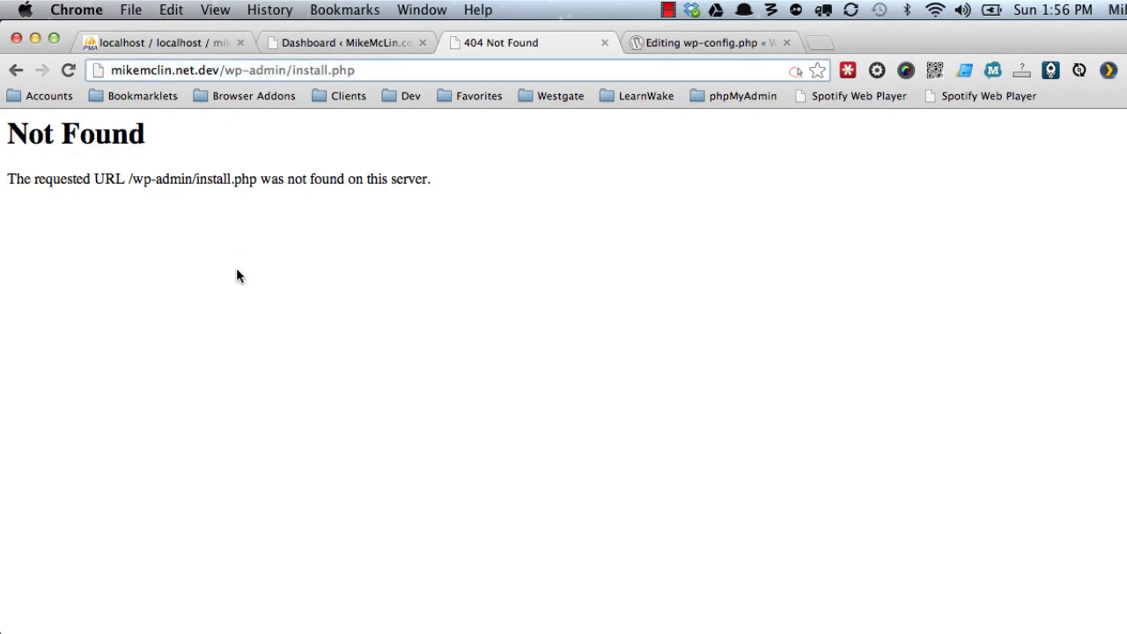
text(mmwp/)
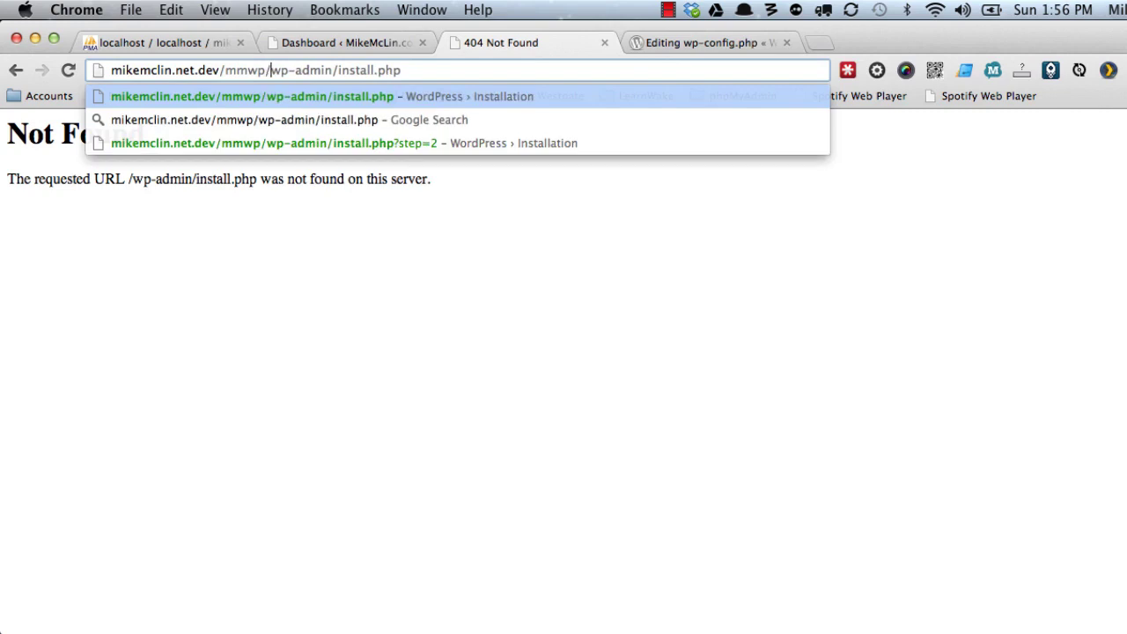
key(Return)
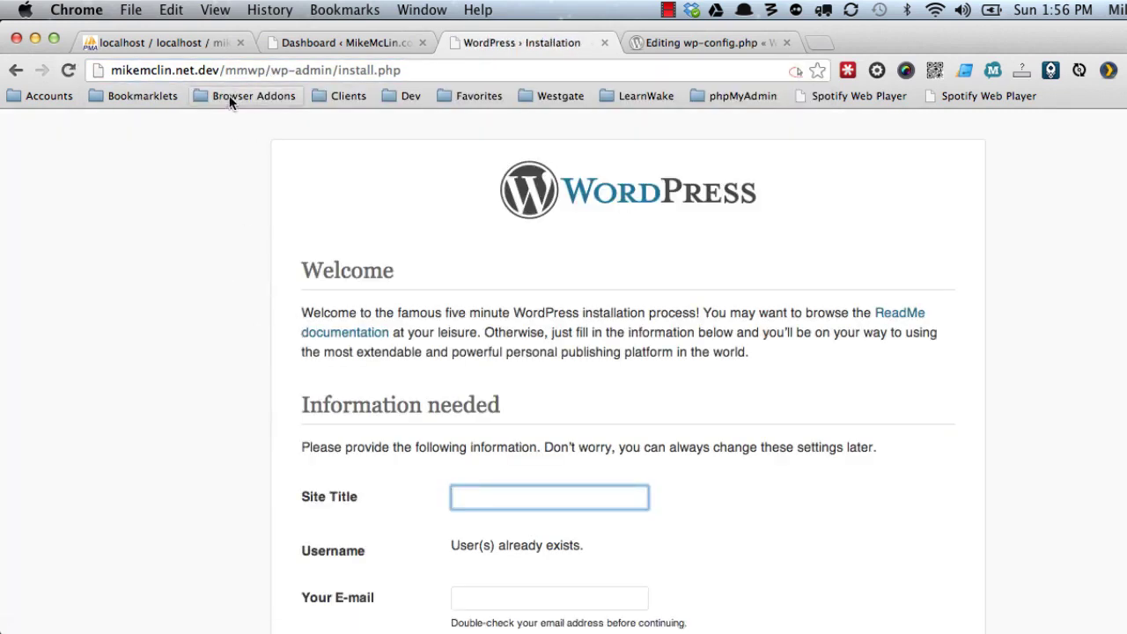
Install WordPress with site title 'MikeMcLin.net' and the admin's e-mail address.
scroll(247, 256, down, 3)
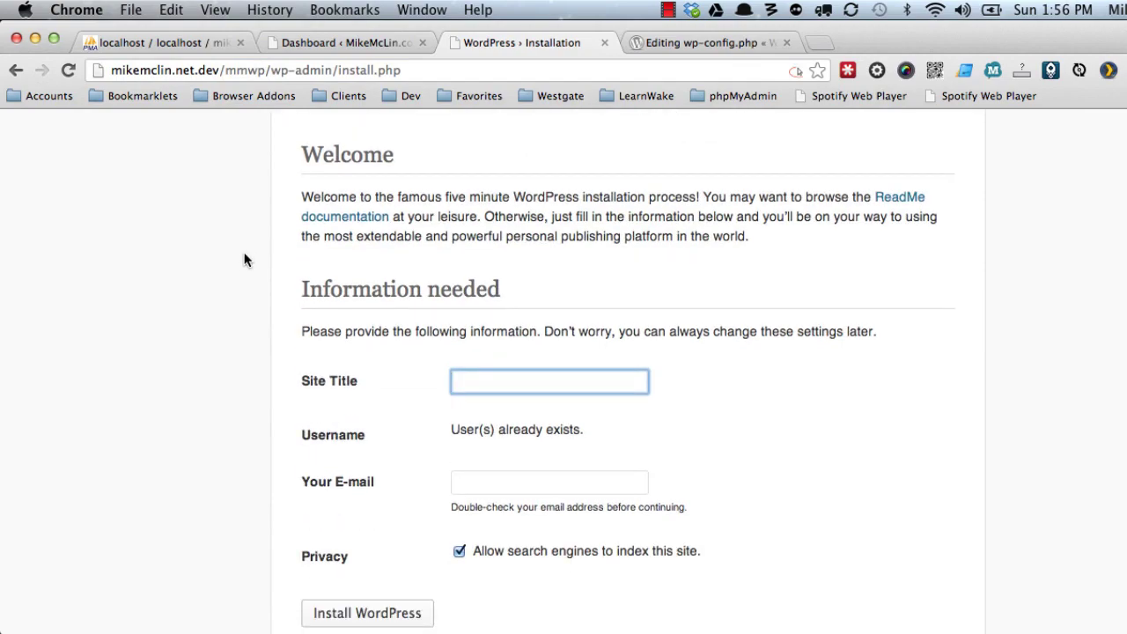
scroll(261, 272, down, 1)
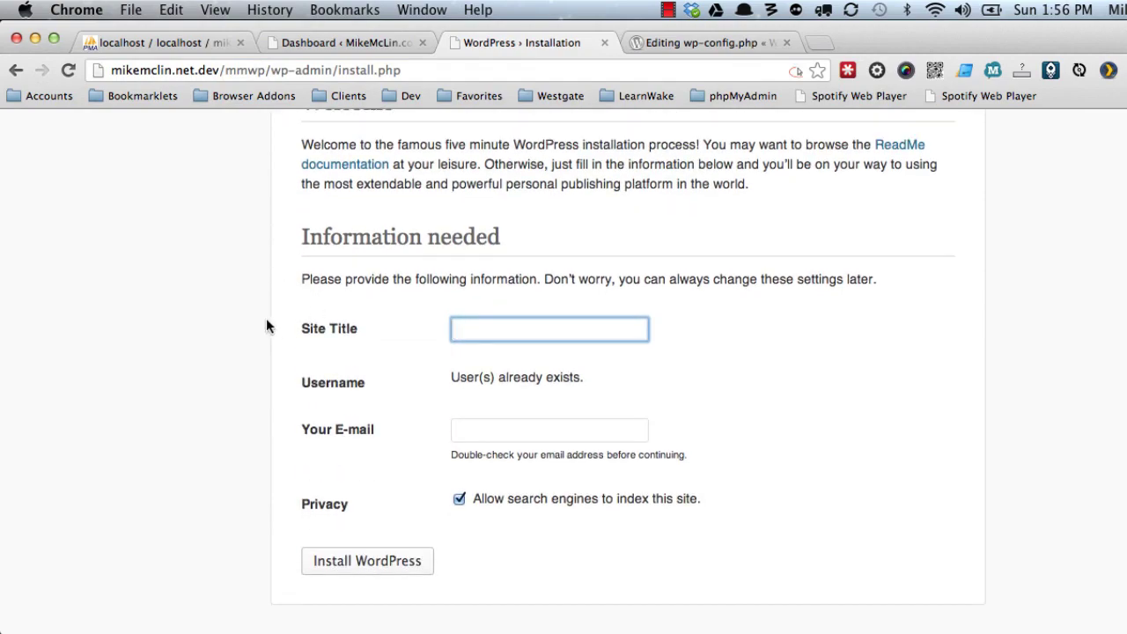
text(MikeMcLin.net)
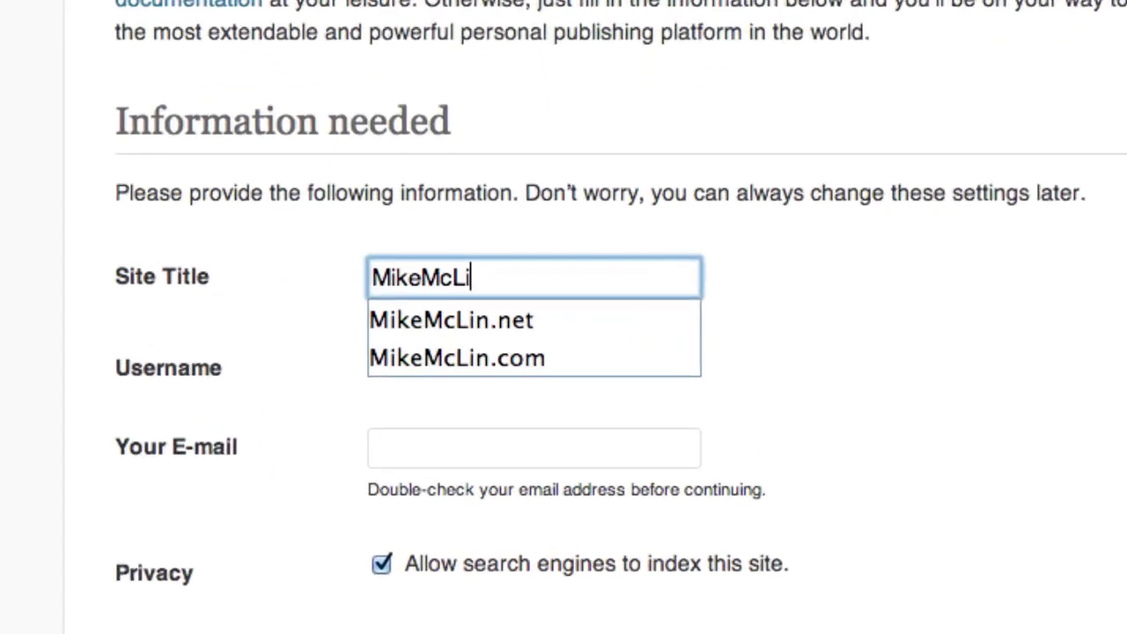
key(Tab)
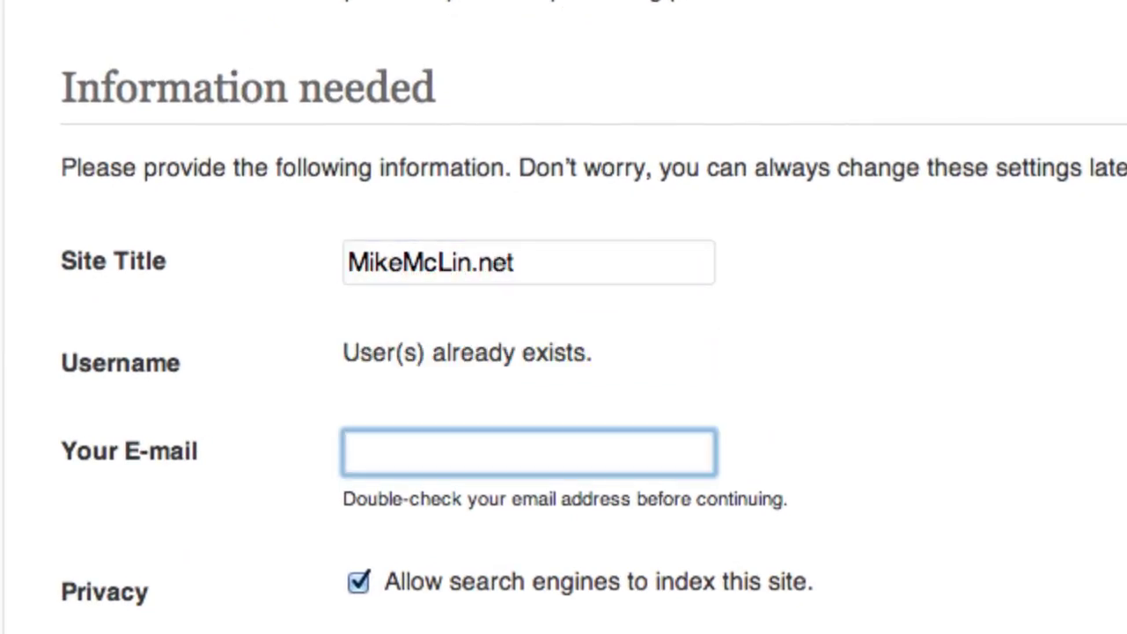
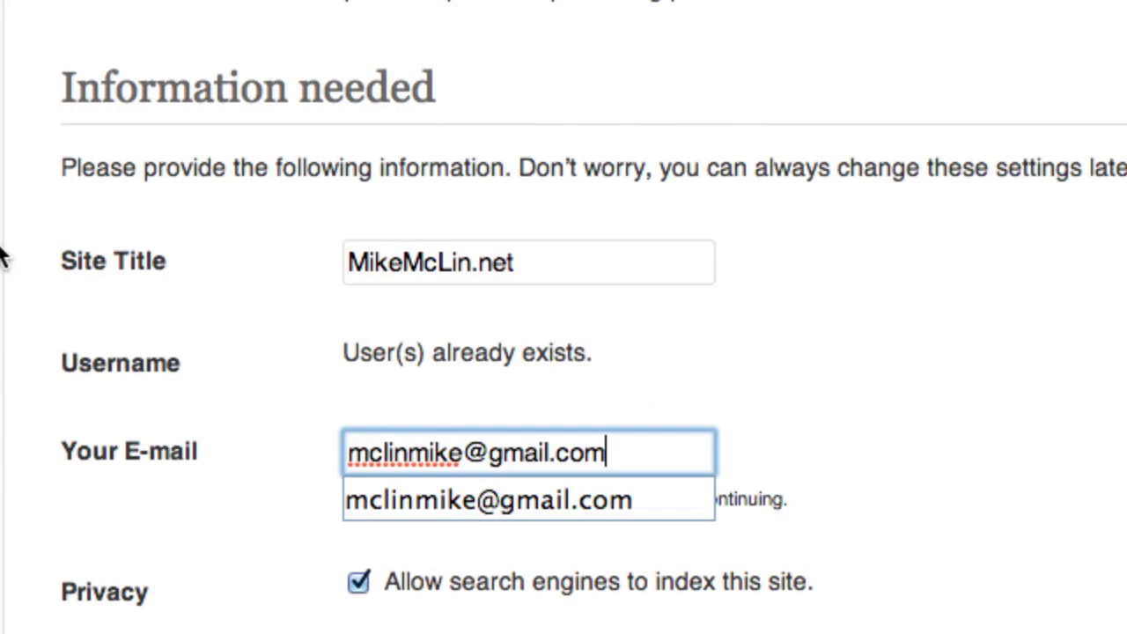
key(Tab)
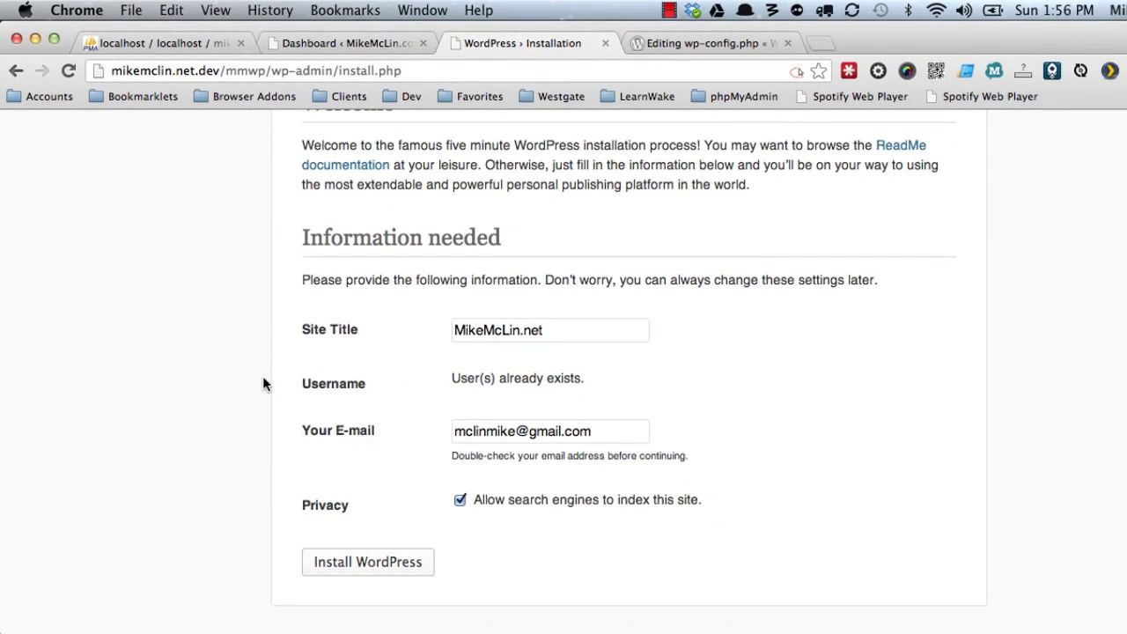
click(359, 562)
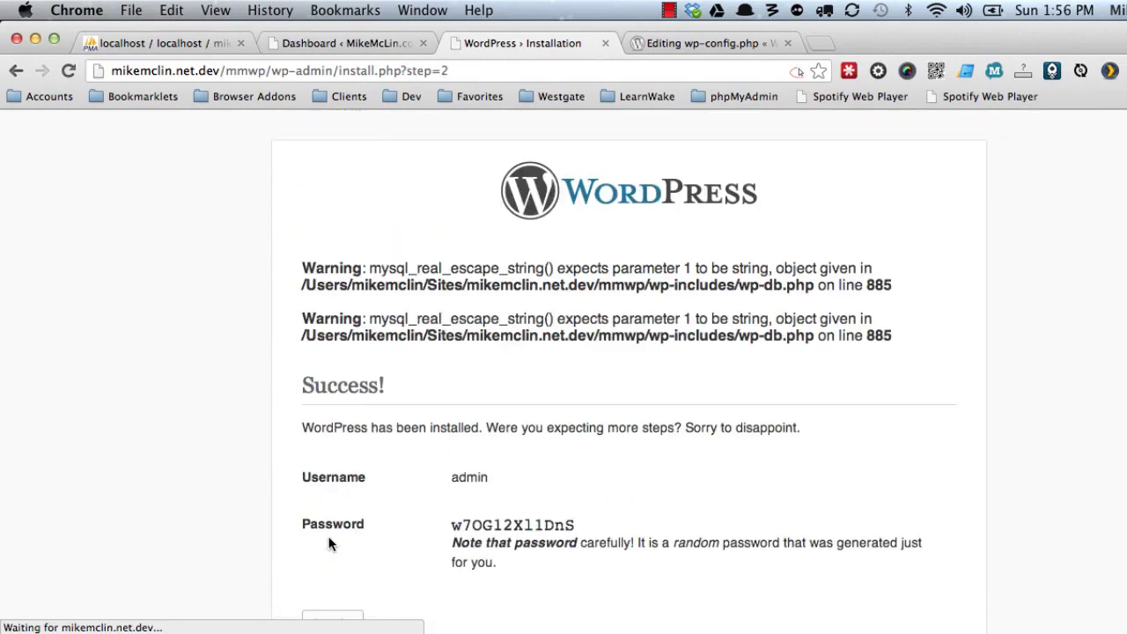
scroll(299, 532, down, 2)
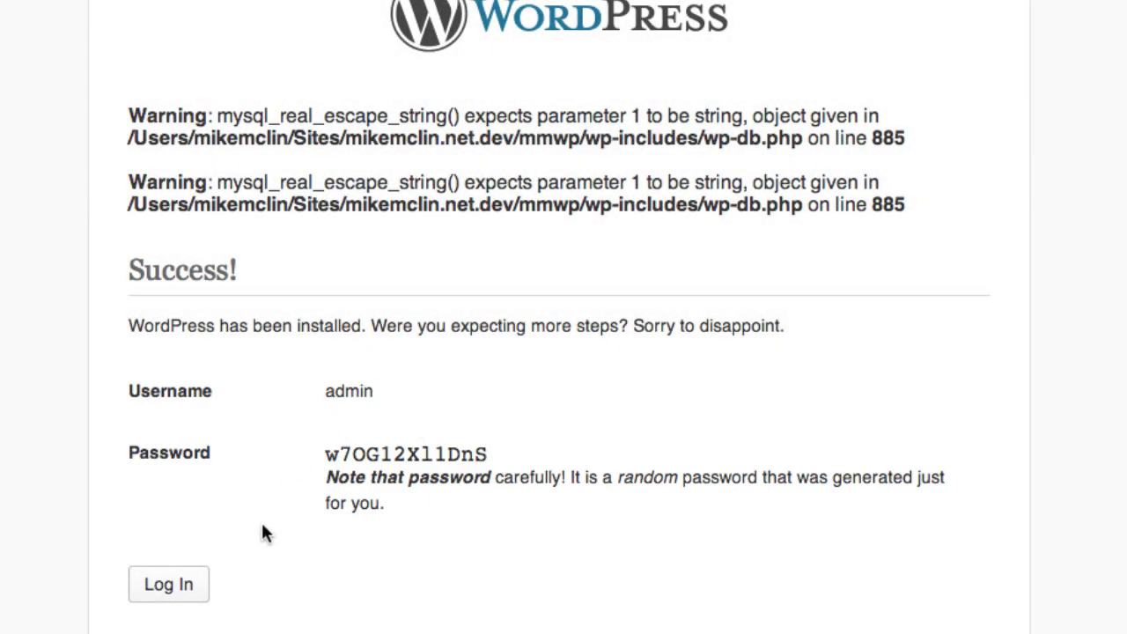
Log in to the new site with the shared account's username and password.
click(167, 588)
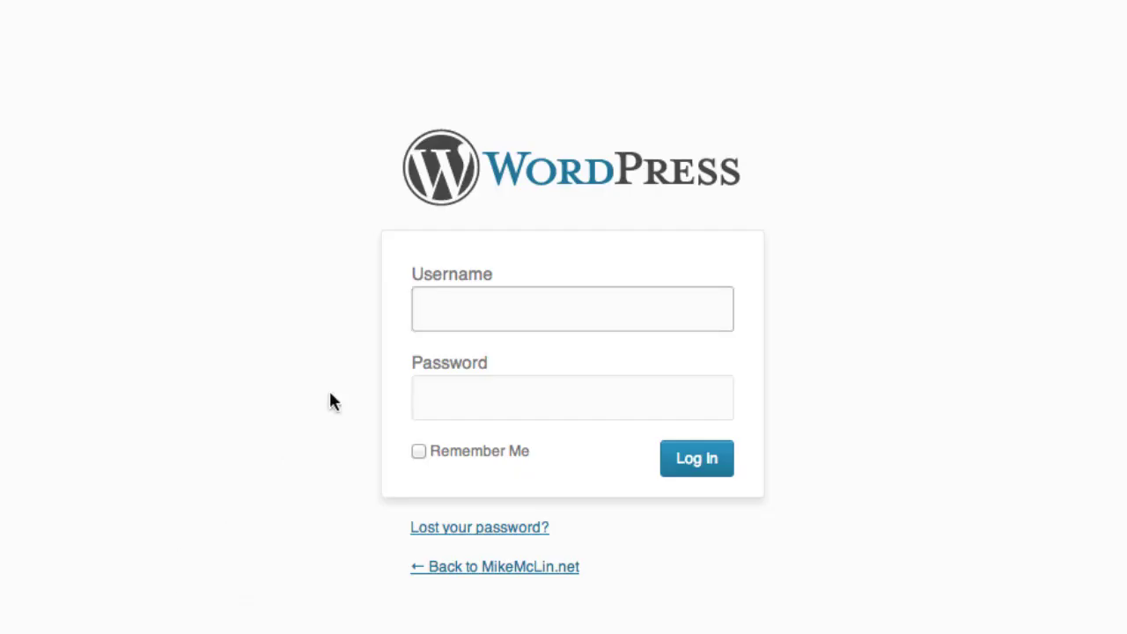
text(mike_m)
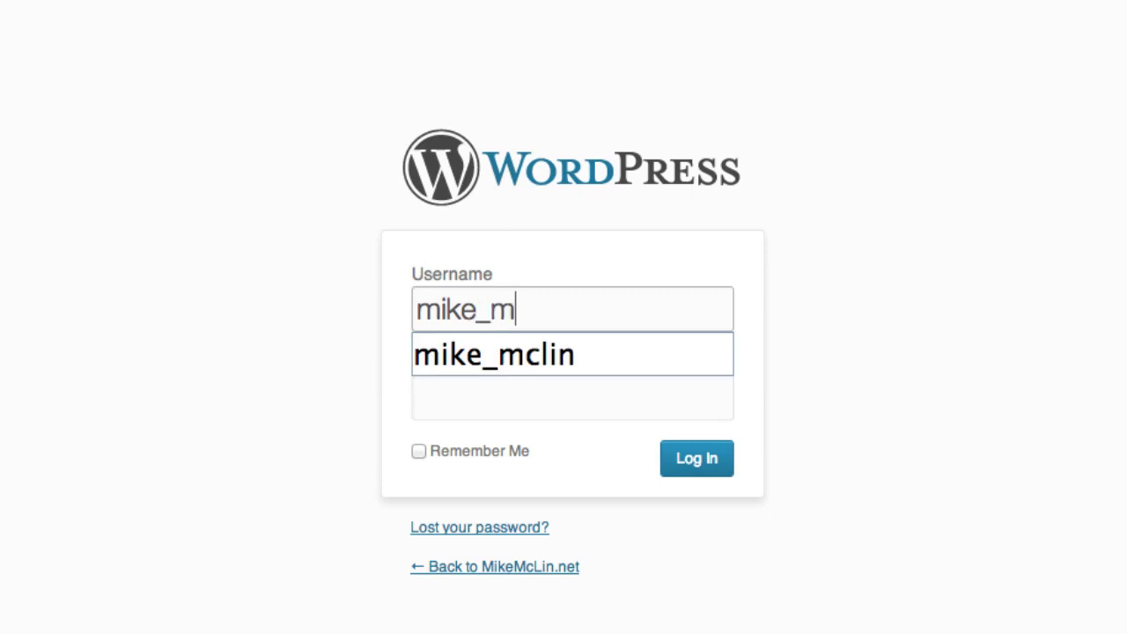
text(clin)
key(Tab)
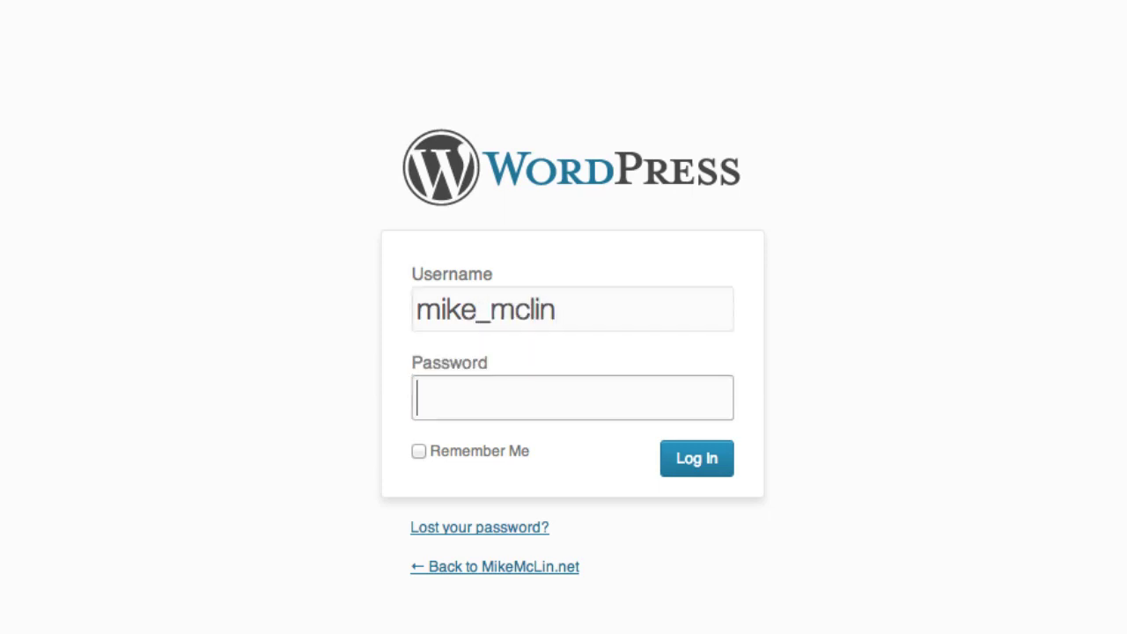
text(******)
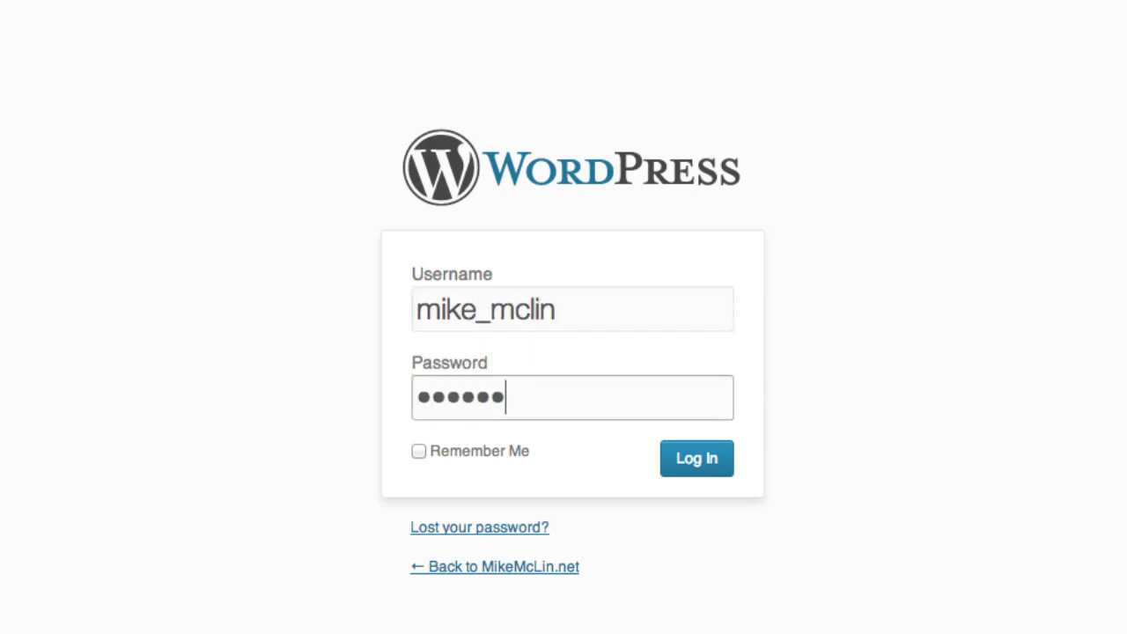
text(**)
click(686, 464)
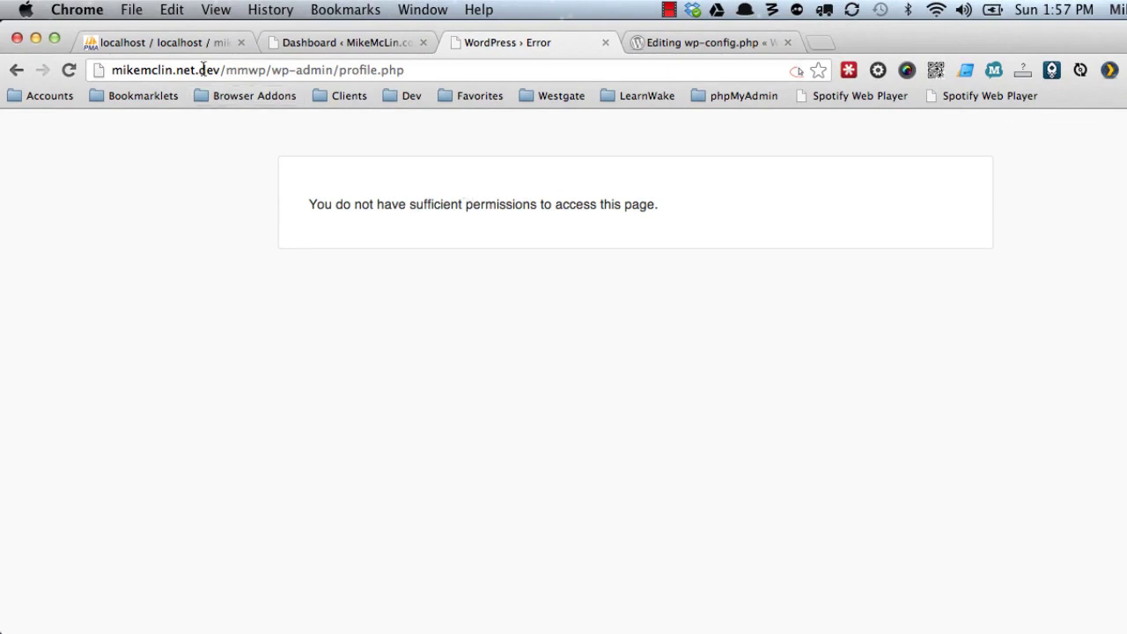
Reload the shared database's table list in phpMyAdmin to show all 20 mmcom_ and mmnet_ tables.
click(192, 42)
click(484, 42)
click(171, 42)
click(301, 117)
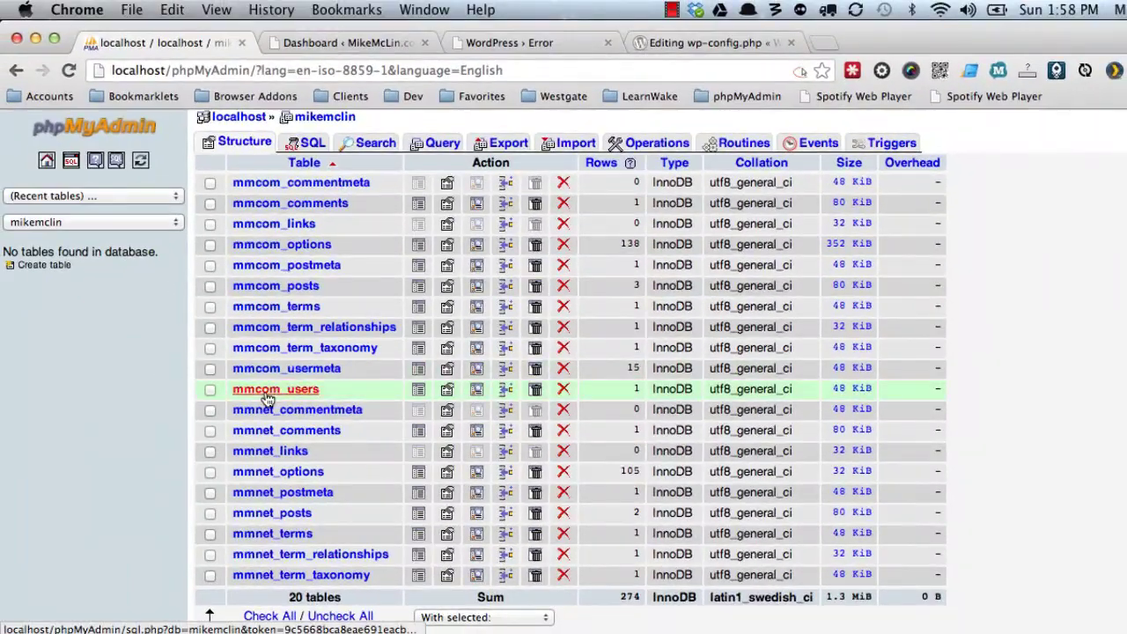
Browse the 15 mmcom_usermeta rows, then return to the Codex note on prefix_capabilities entries.
click(268, 370)
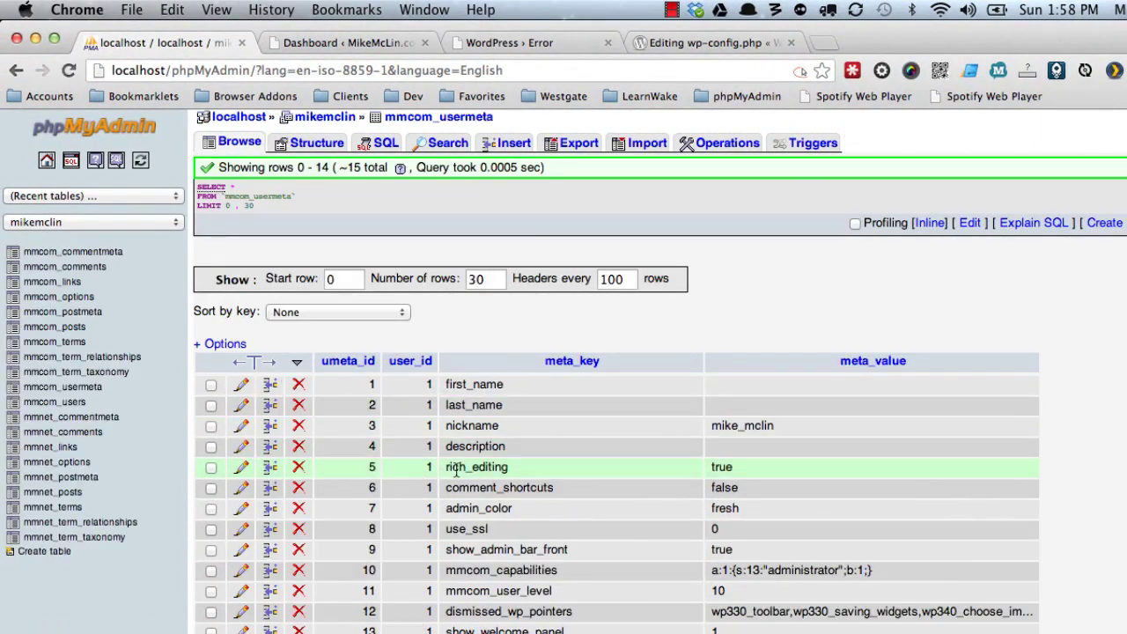
scroll(456, 470, down, 5)
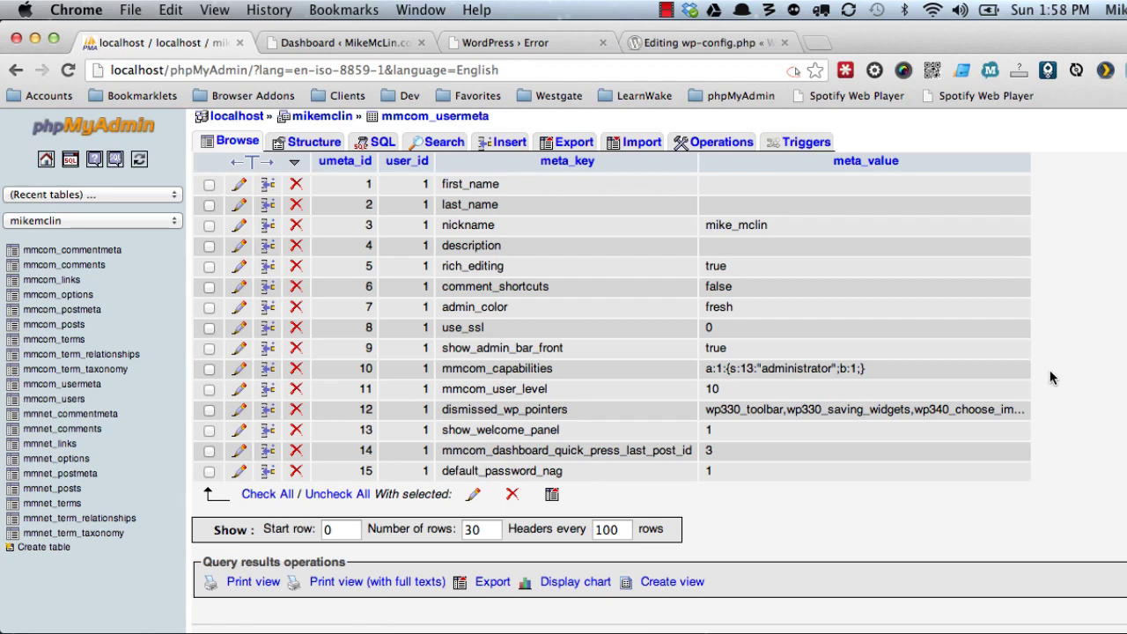
click(712, 42)
click(457, 278)
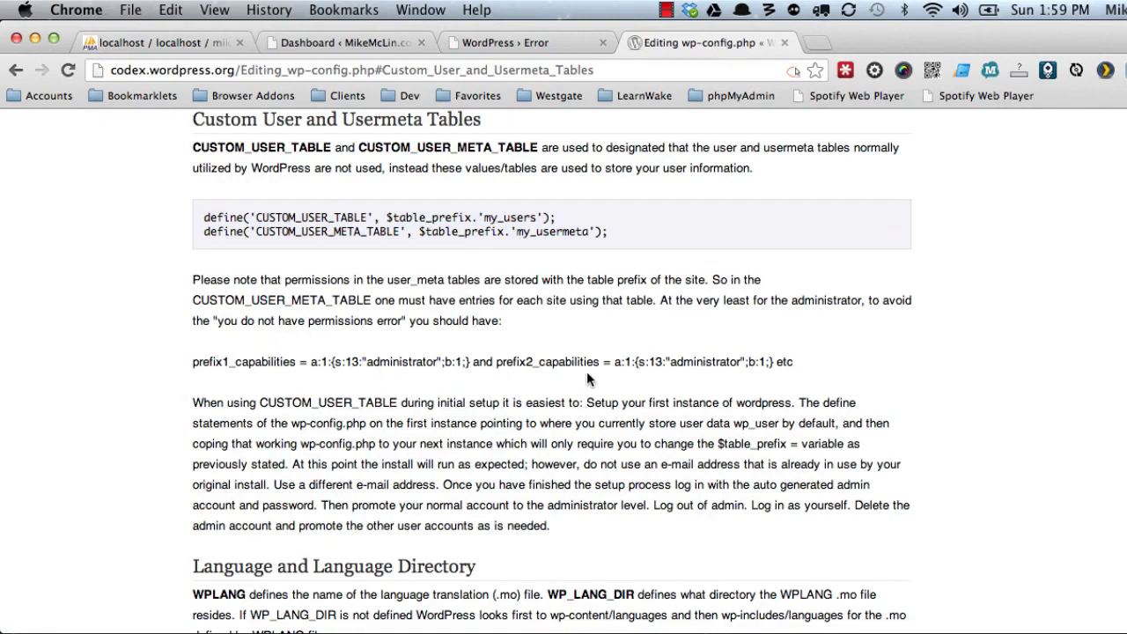
Select the prefix2 administrator capabilities value on the Codex page.
drag(613, 361, 761, 361)
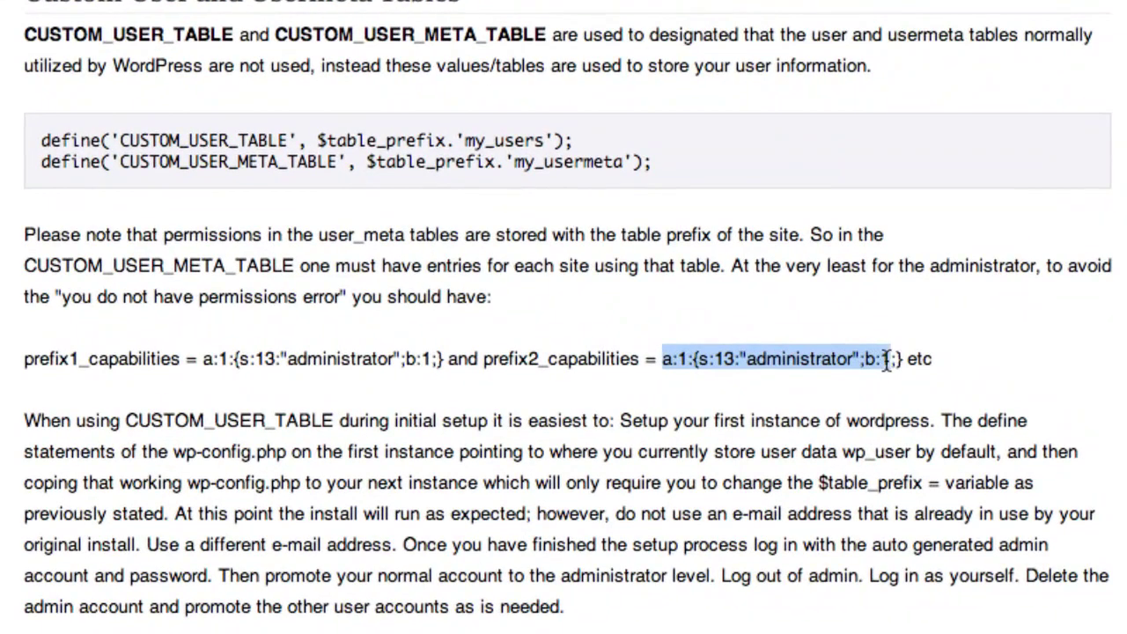
drag(885, 361, 902, 361)
key(super+c)
key(super+Tab)
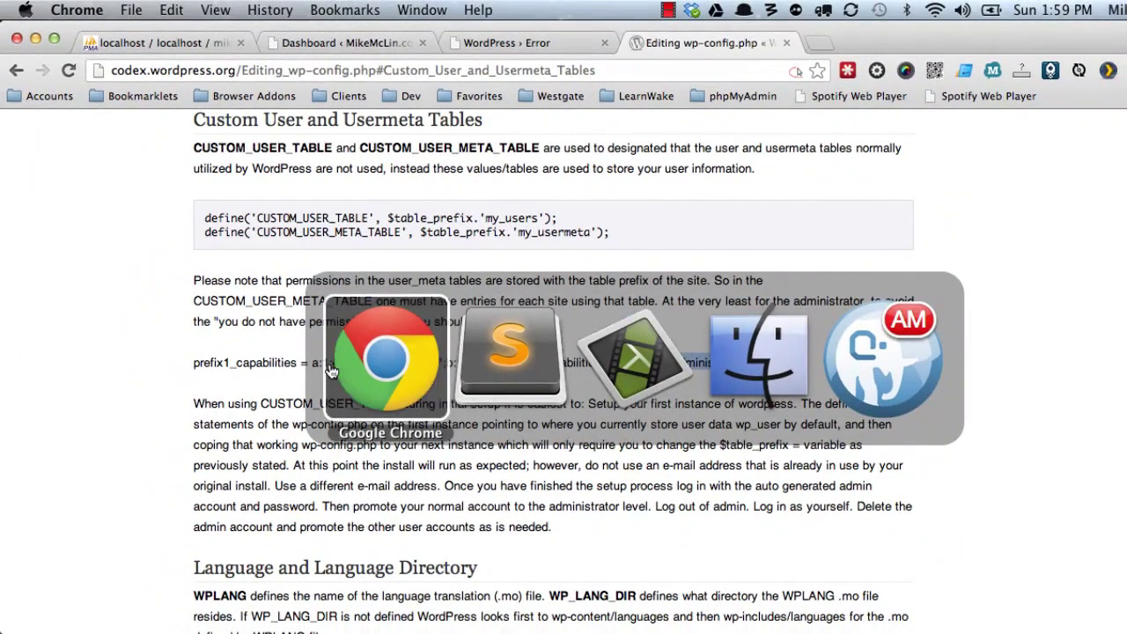
Confirm mmcom_users holds only user ID 1, then open mmcom_usermeta's structure.
click(148, 44)
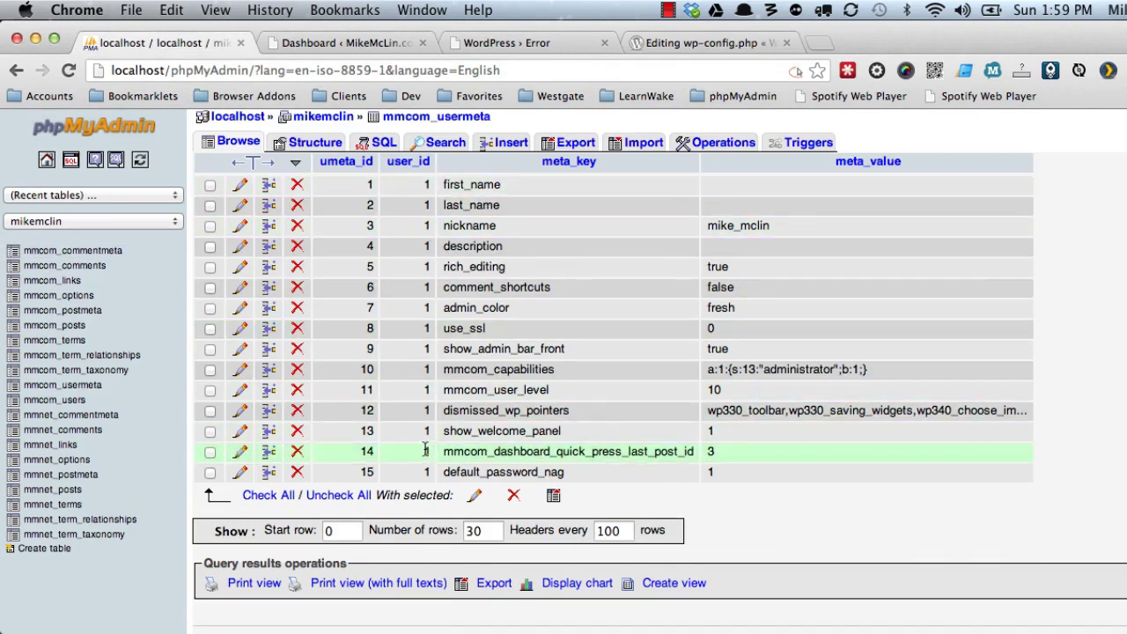
click(72, 405)
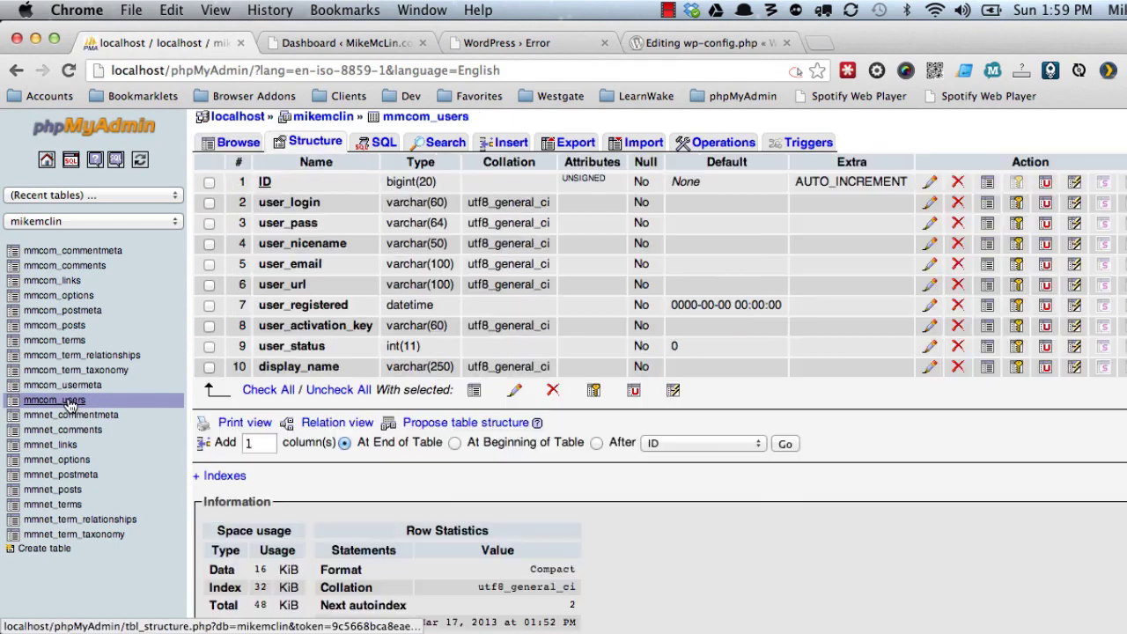
click(239, 143)
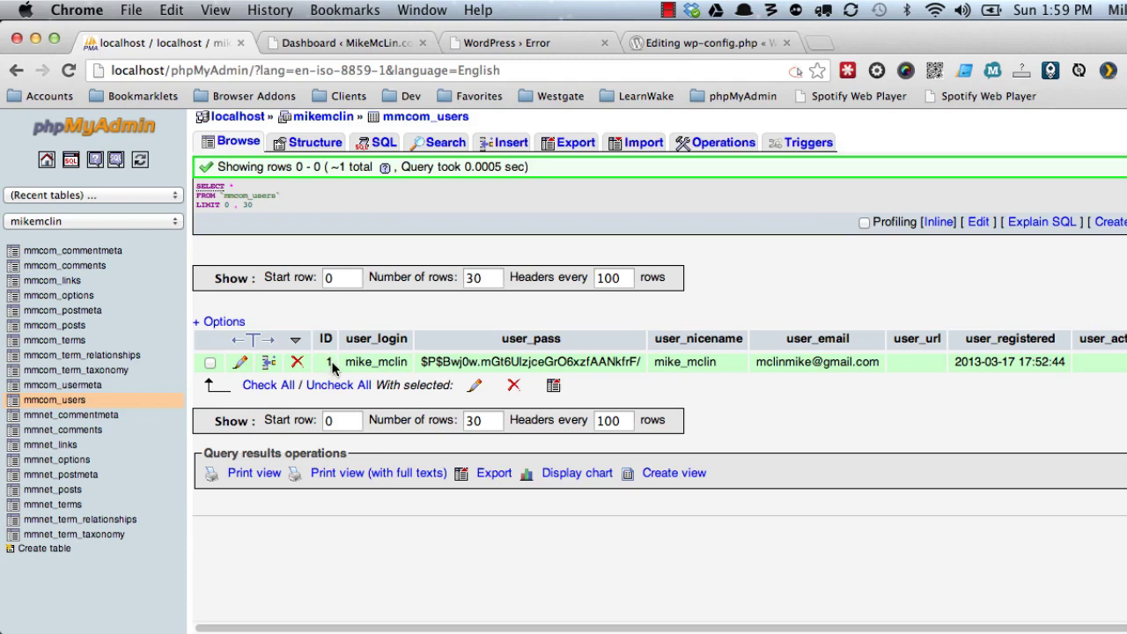
click(96, 391)
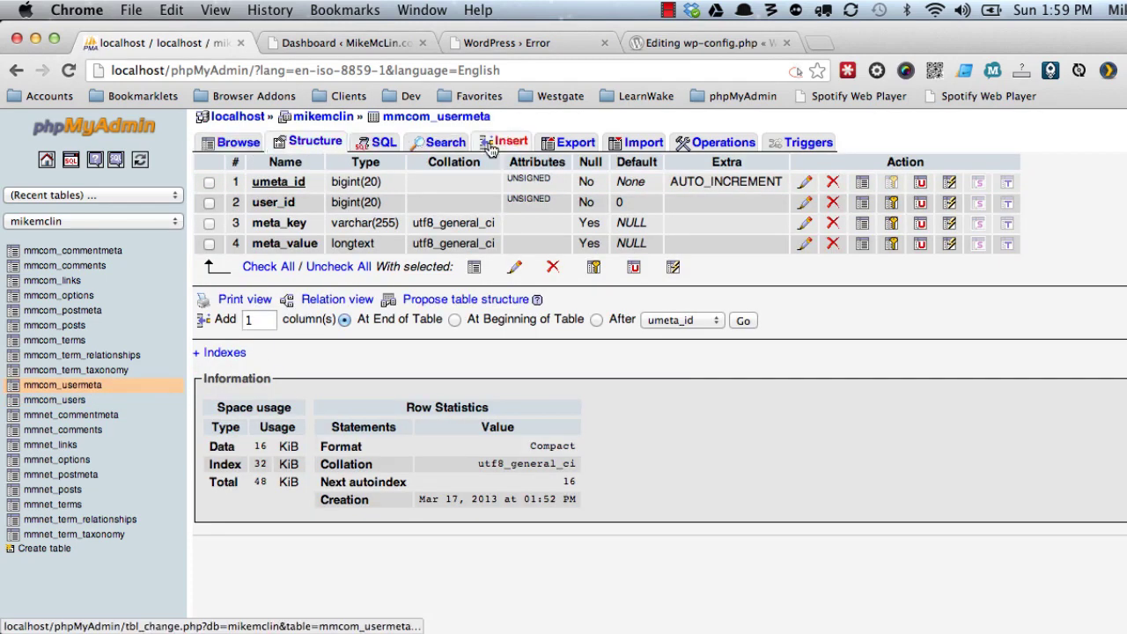
Fill a new mmcom_usermeta row: user_id 1, meta_key mmnet_capabilities, pasted administrator capabilities value.
click(493, 144)
click(589, 211)
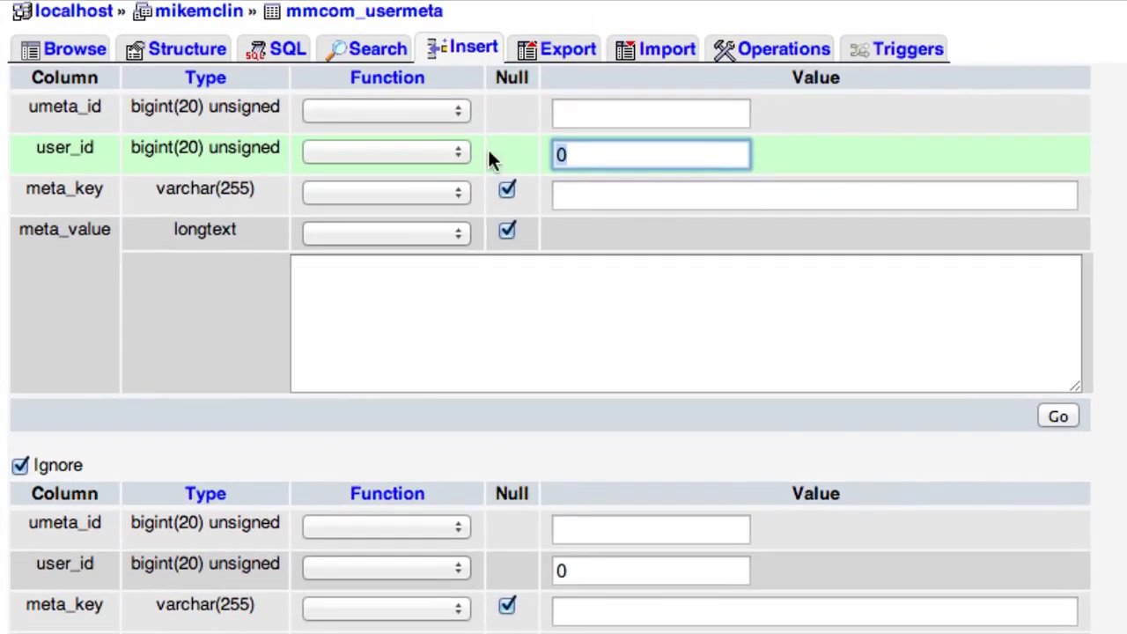
key(BackSpace)
text(1)
click(813, 185)
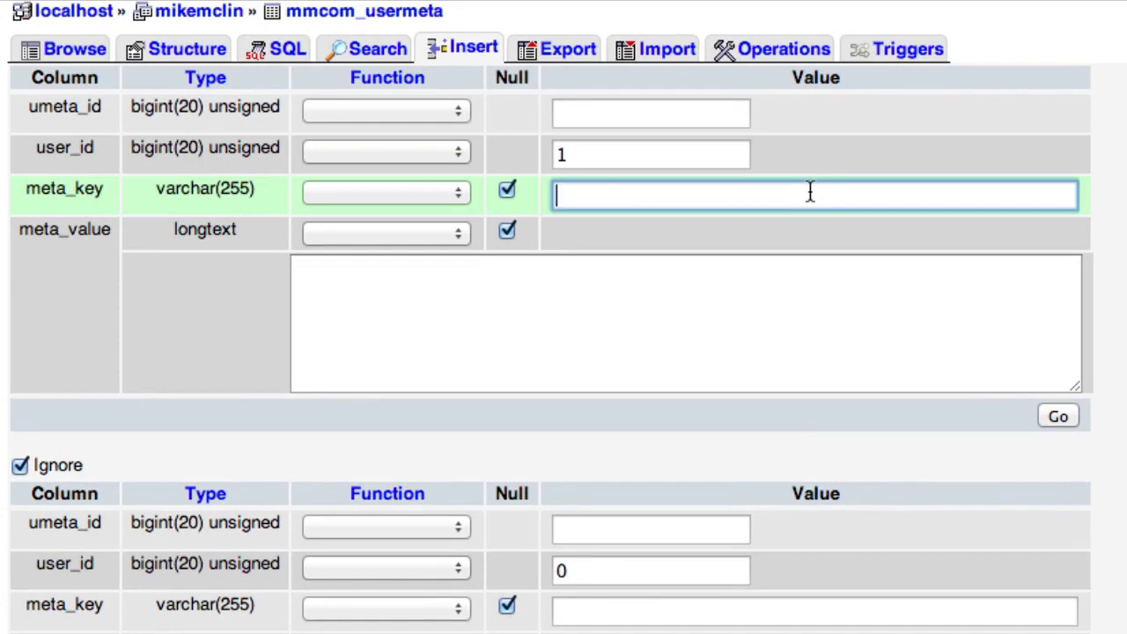
text(mmnet_)
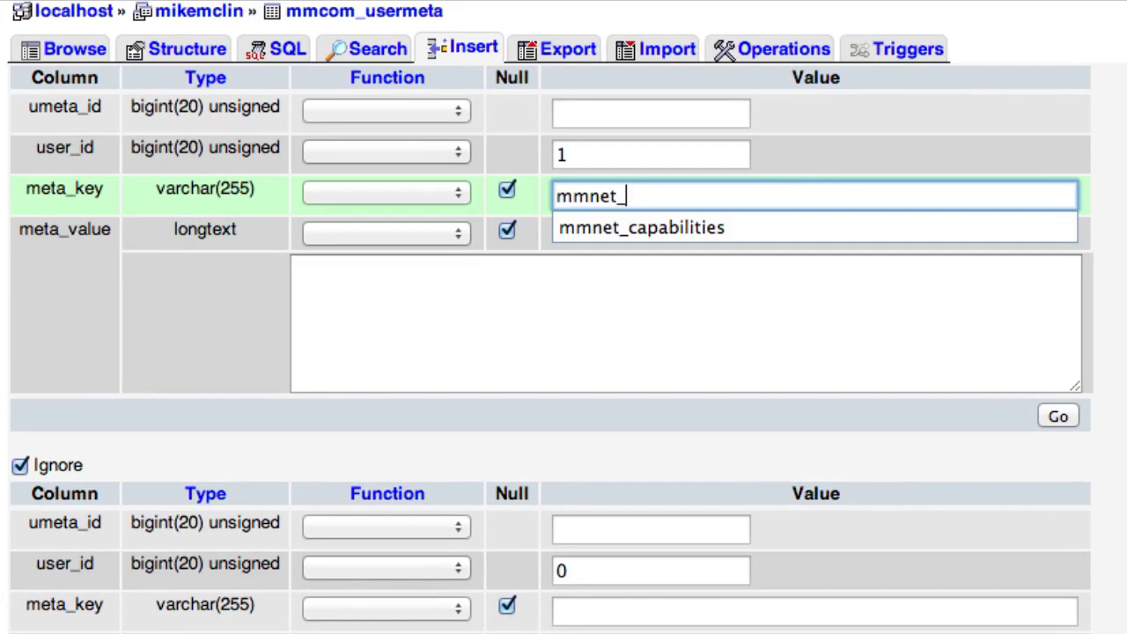
key(Down)
key(Return)
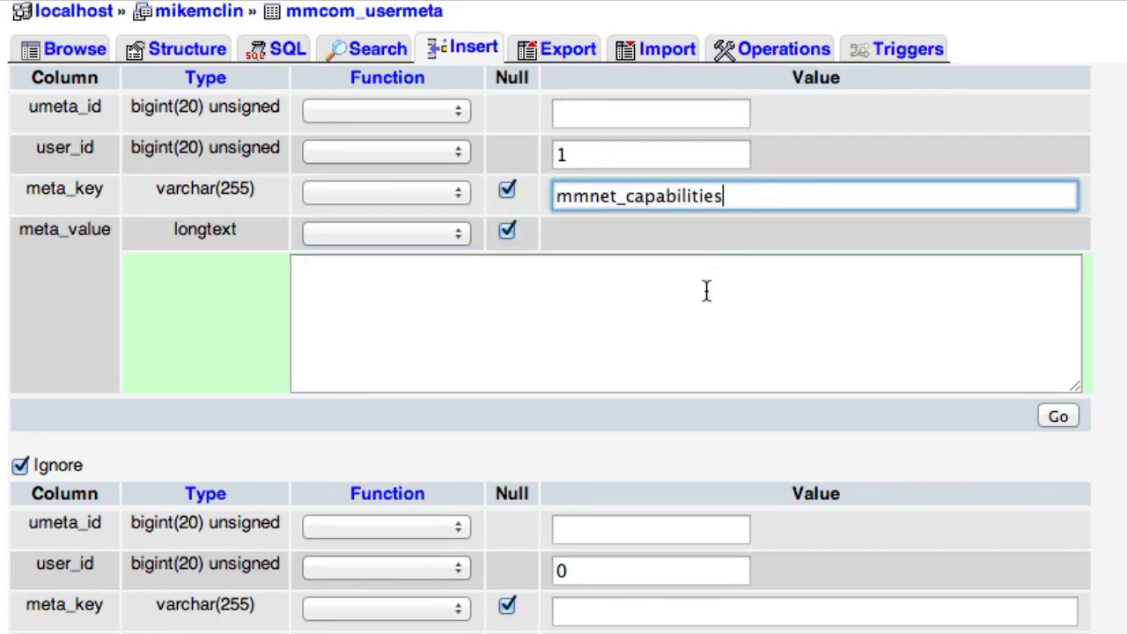
click(705, 296)
key(super+v)
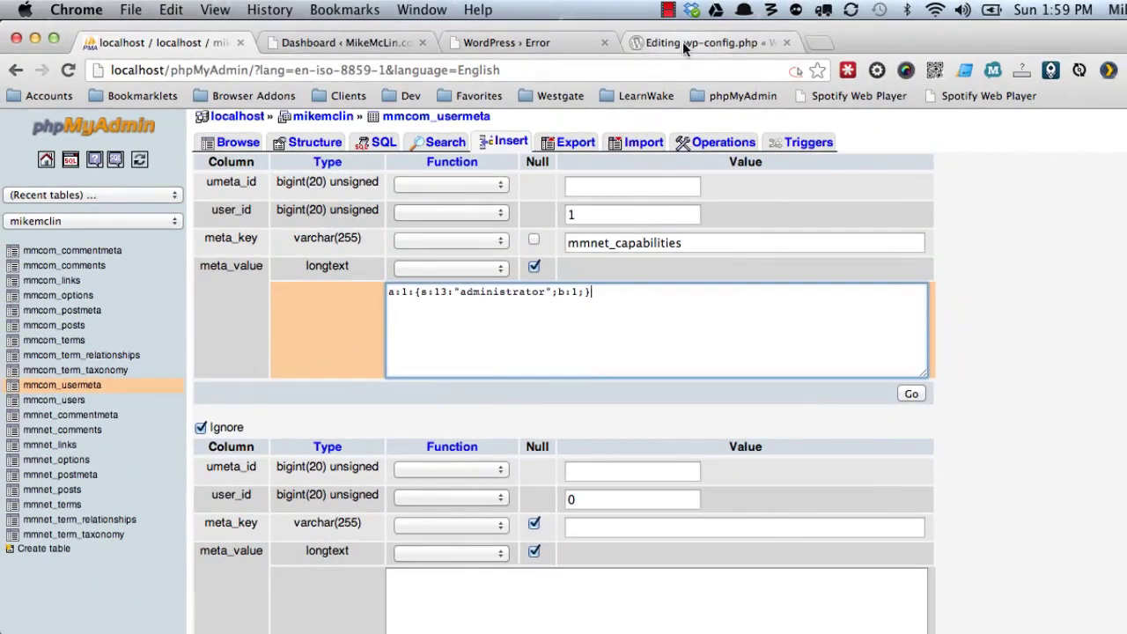
Cross-check the Codex and site tabs, then save the new mmnet_capabilities row.
click(686, 45)
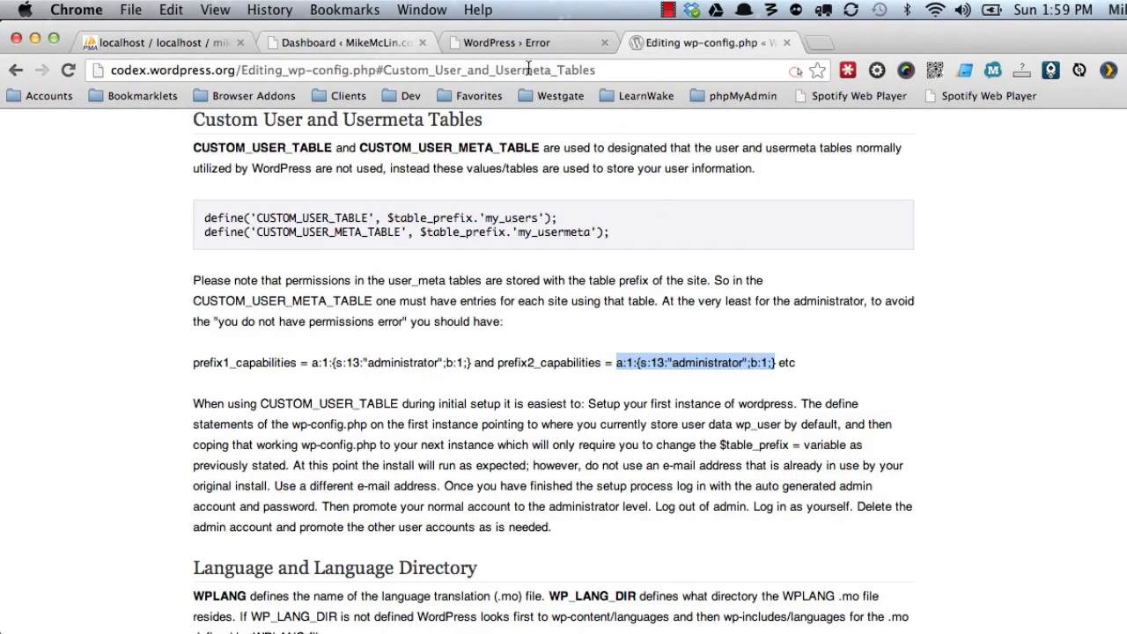
click(507, 44)
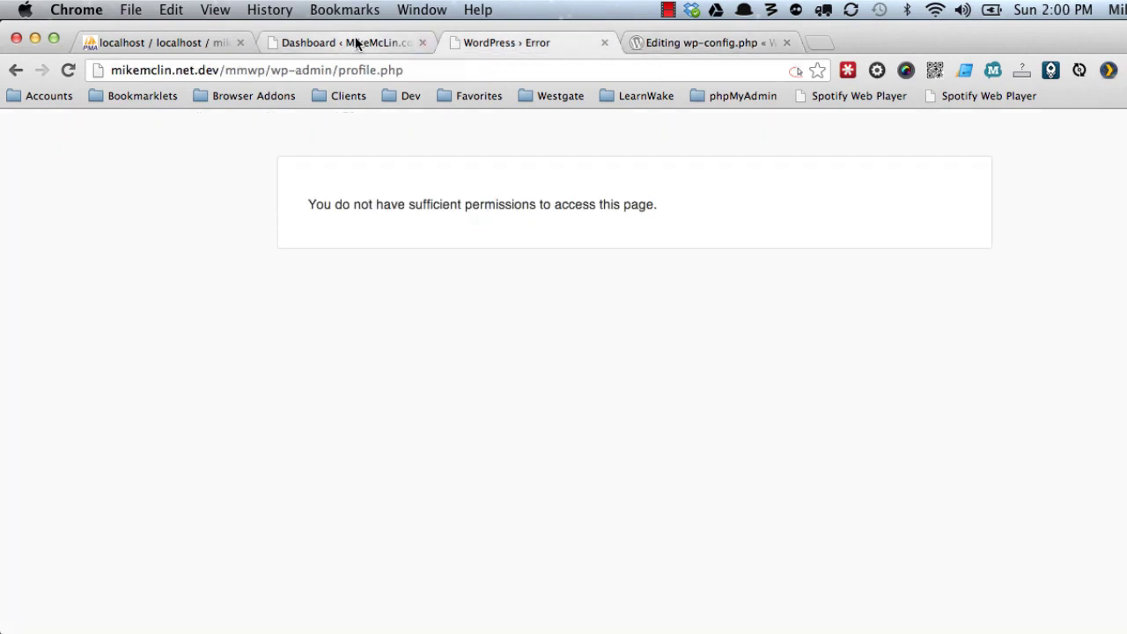
click(328, 40)
click(184, 43)
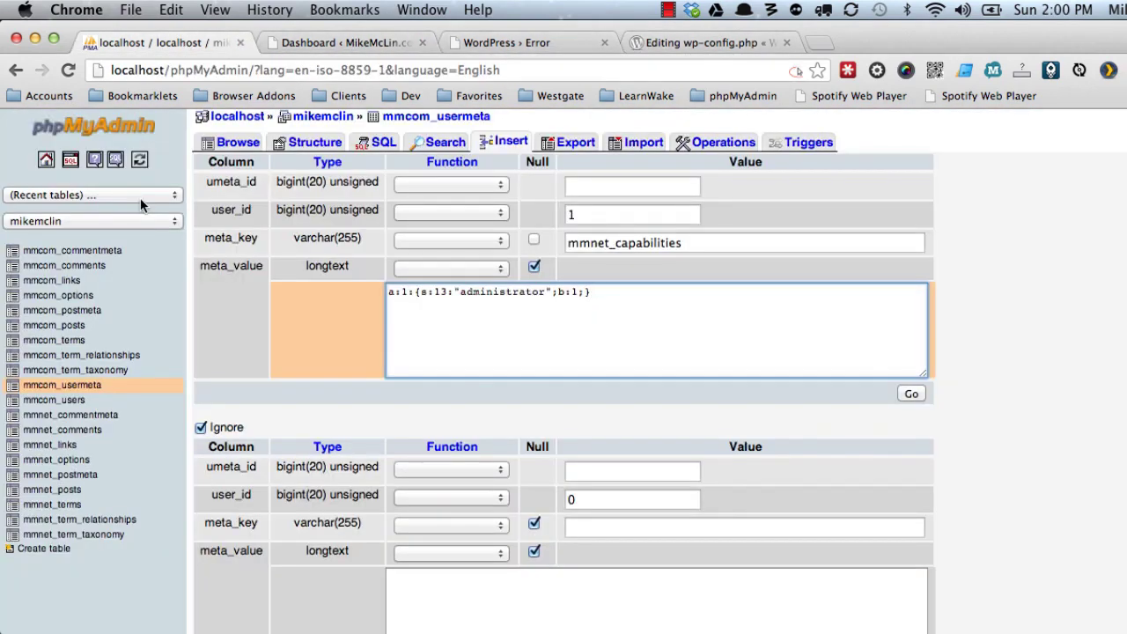
click(912, 396)
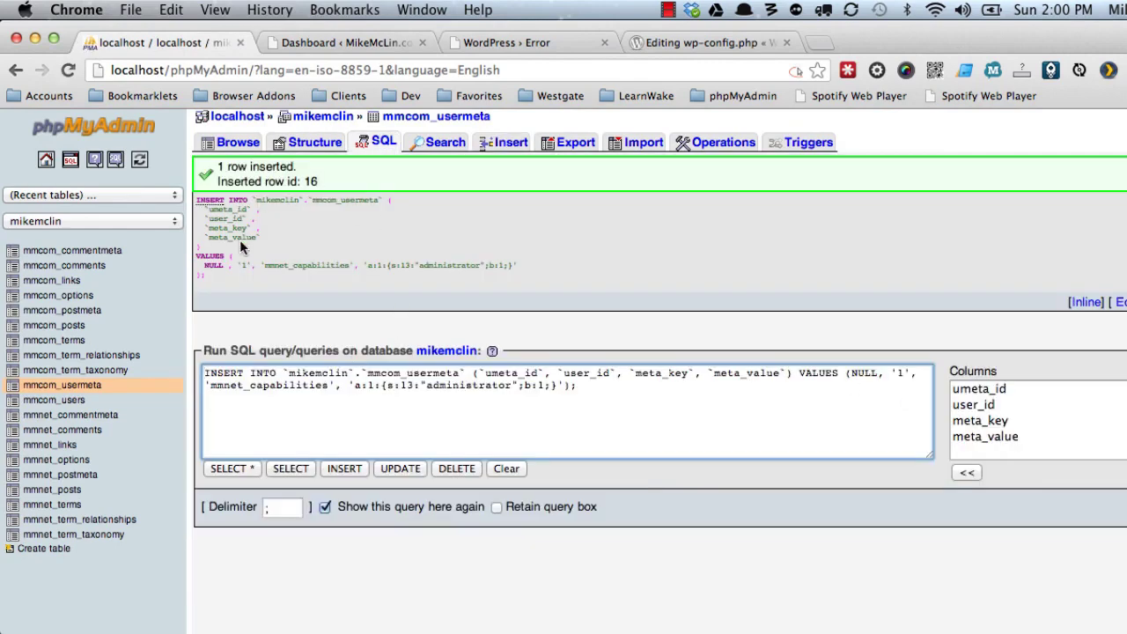
Browse mmcom_usermeta to confirm the new 16th row for user 1.
click(84, 392)
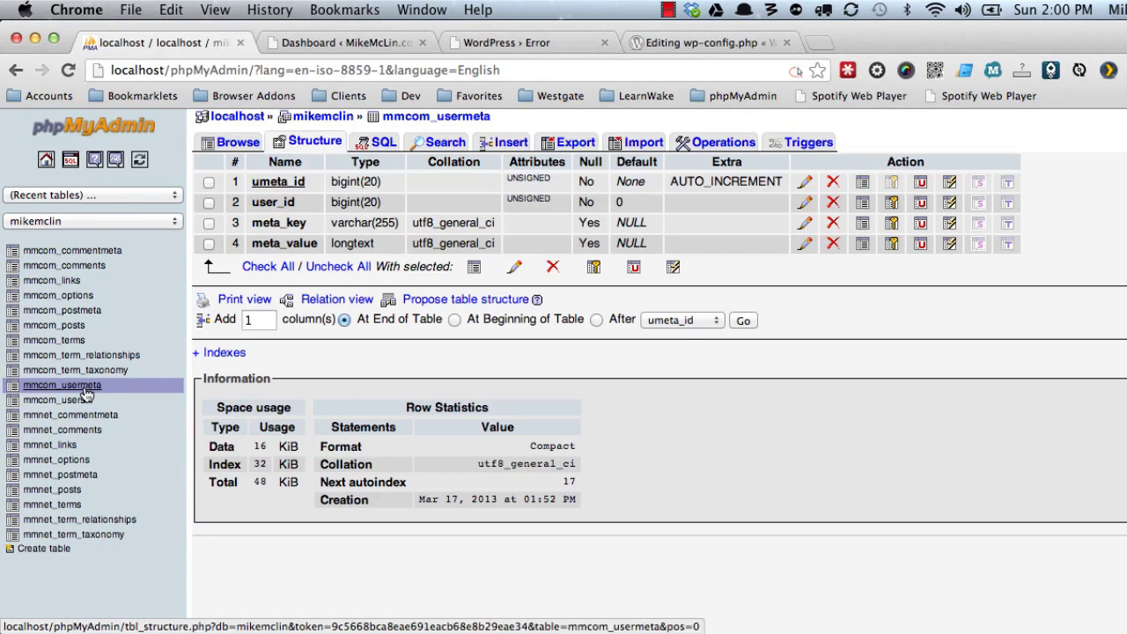
click(251, 145)
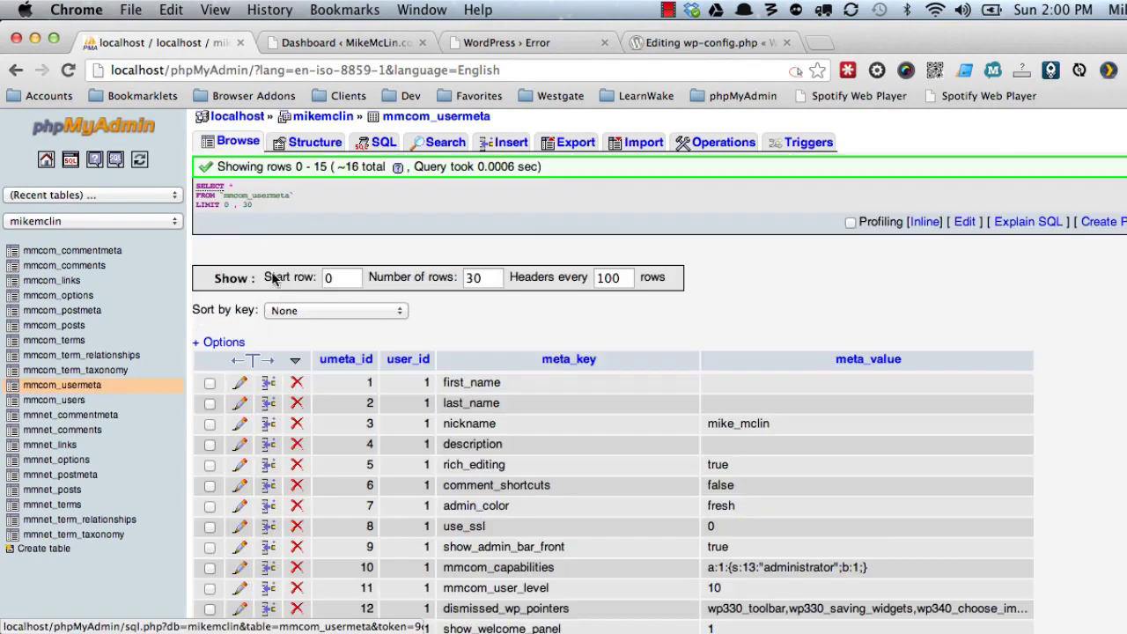
scroll(277, 289, down, 4)
scroll(278, 289, down, 2)
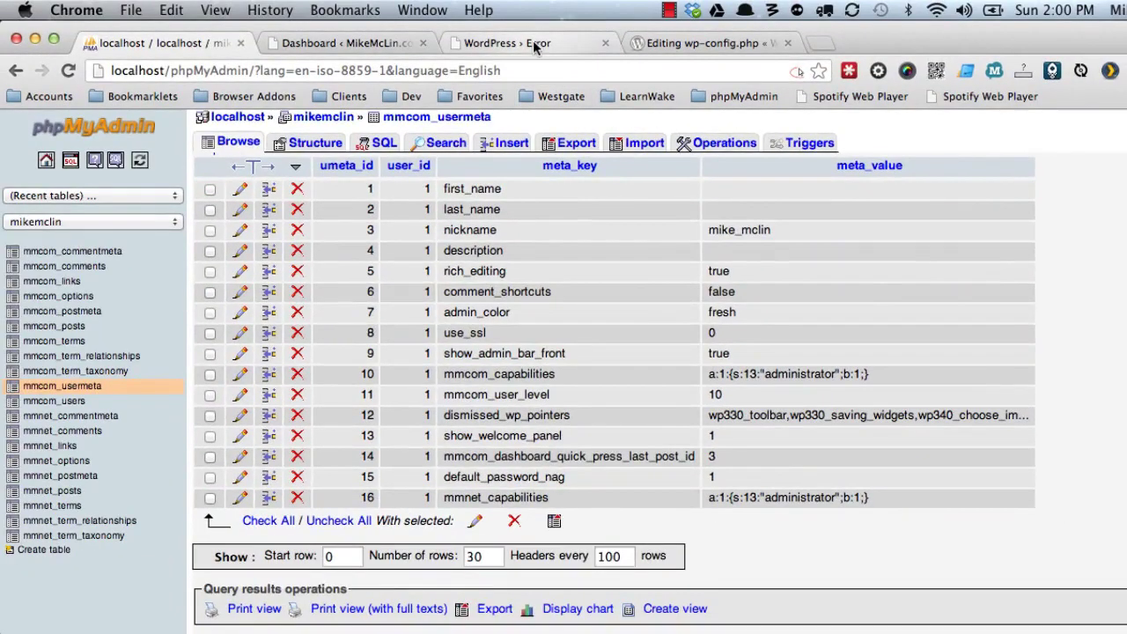
Reload the .net site's error tab so it now opens the admin Profile page.
click(533, 44)
key(super+r)
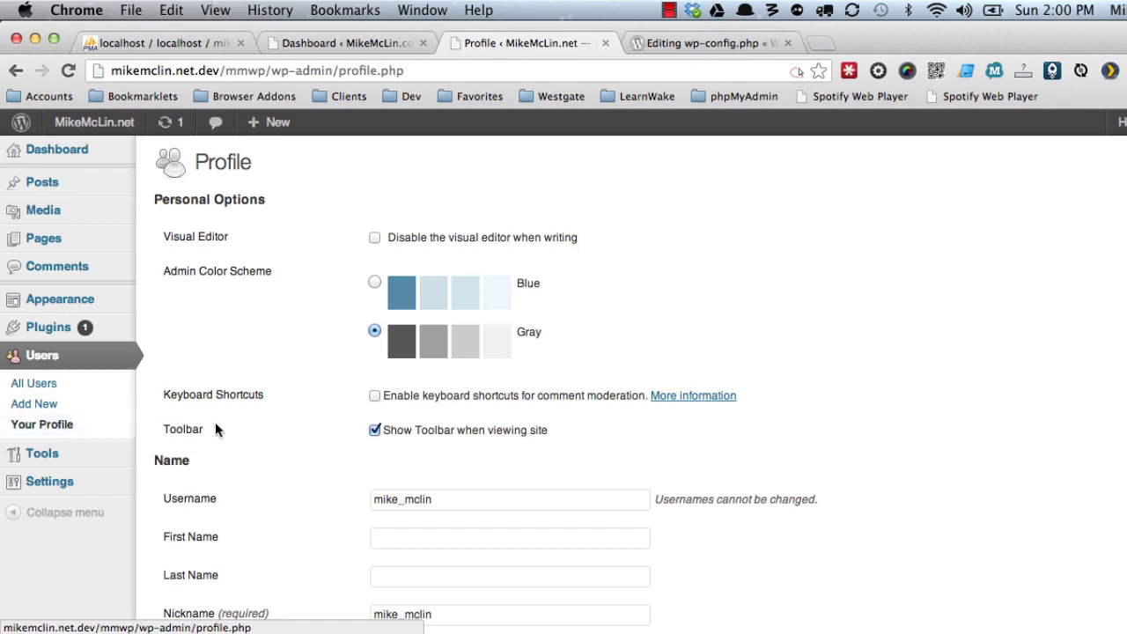
scroll(220, 423, down, 4)
Enter the user's first name and update the .net profile, getting 'Profile updated.'.
click(476, 363)
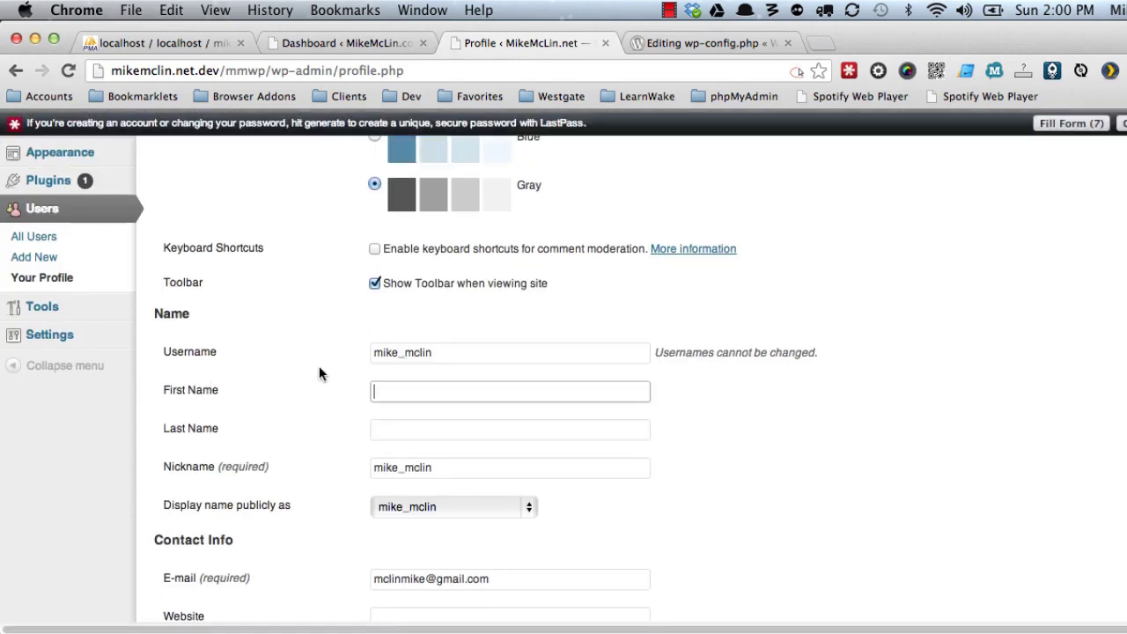
text(Mike)
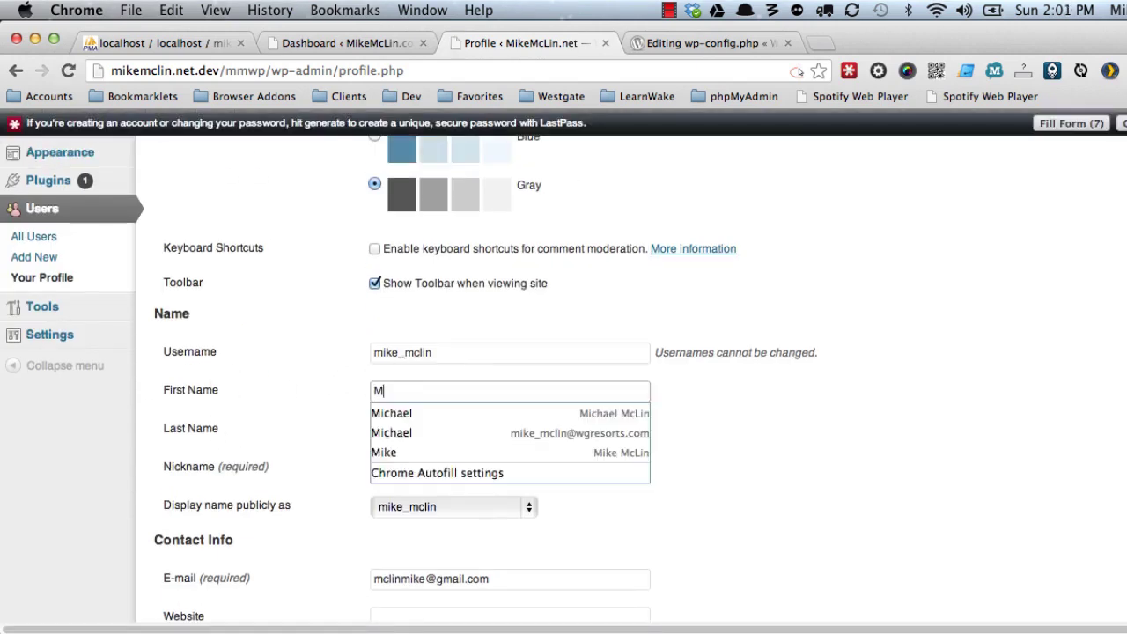
click(242, 370)
scroll(243, 378, down, 6)
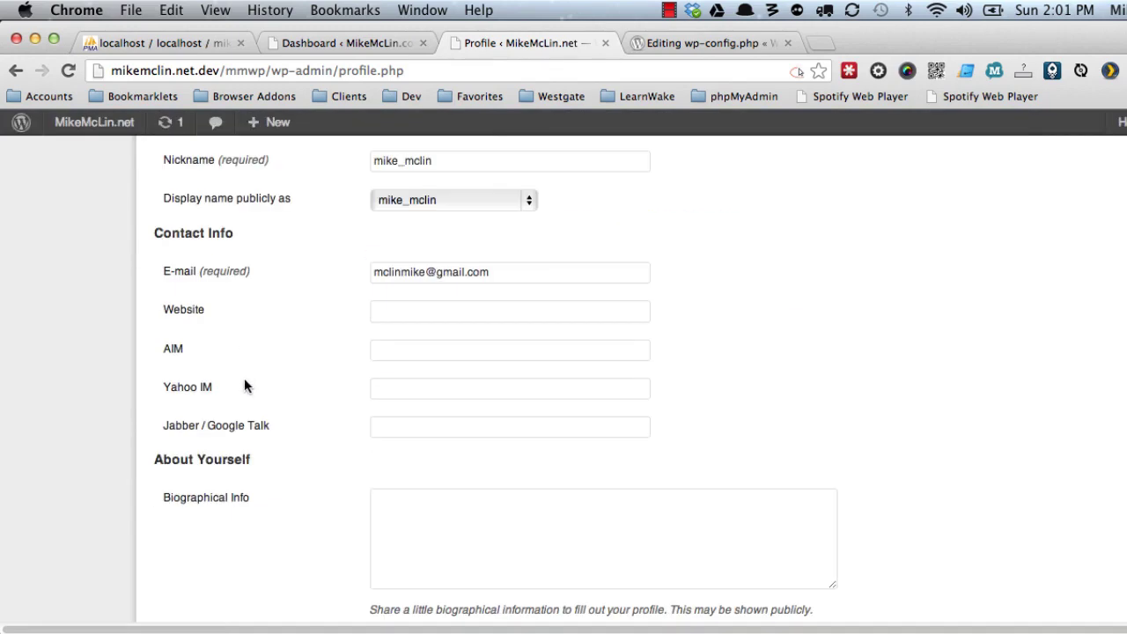
click(225, 548)
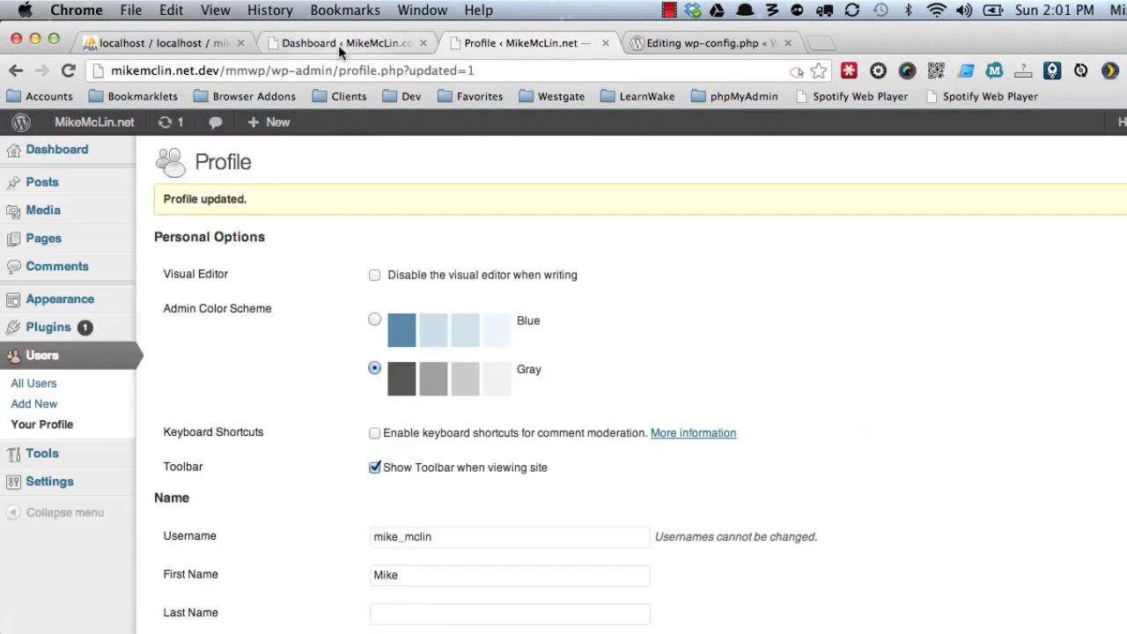
click(339, 44)
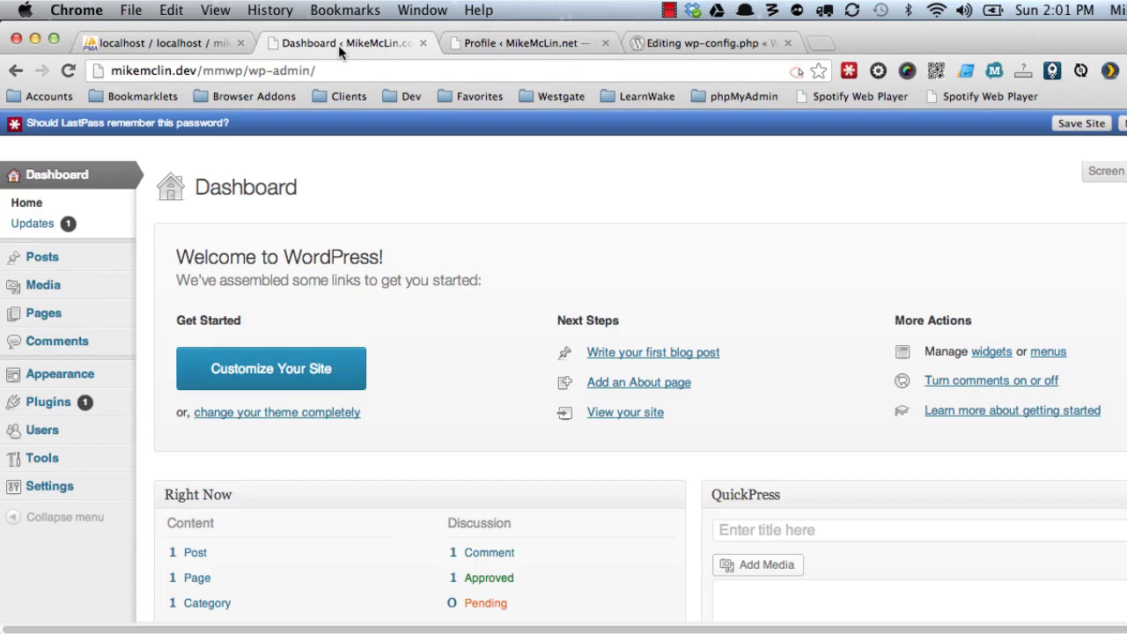
Dismiss the auto-generated password notice on the .com Users screen and open the profile.
click(42, 432)
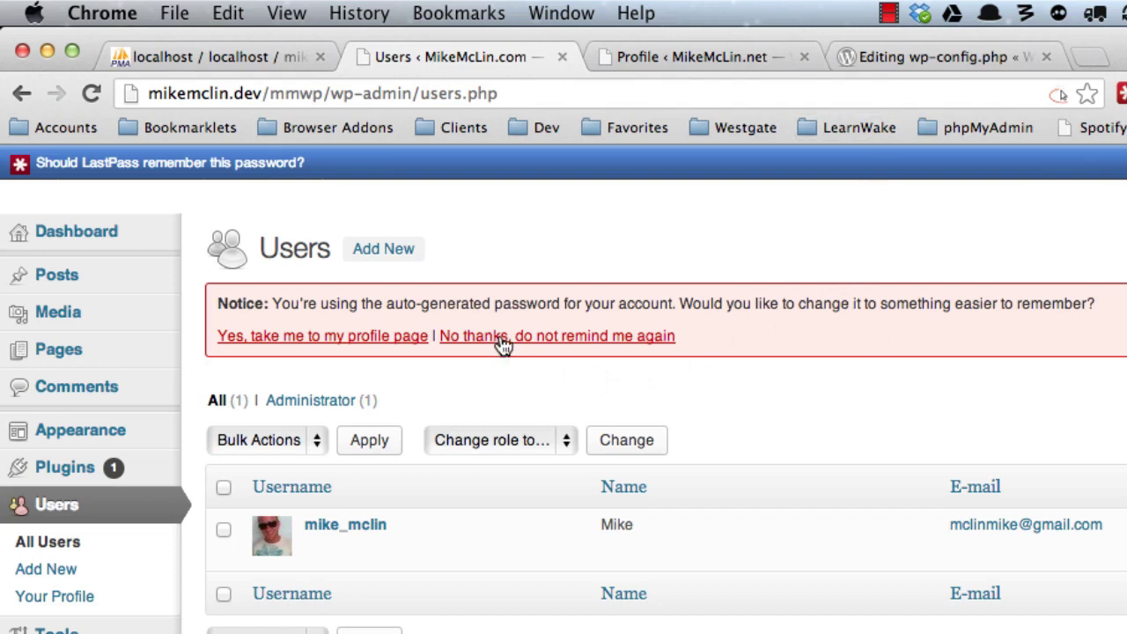
click(560, 346)
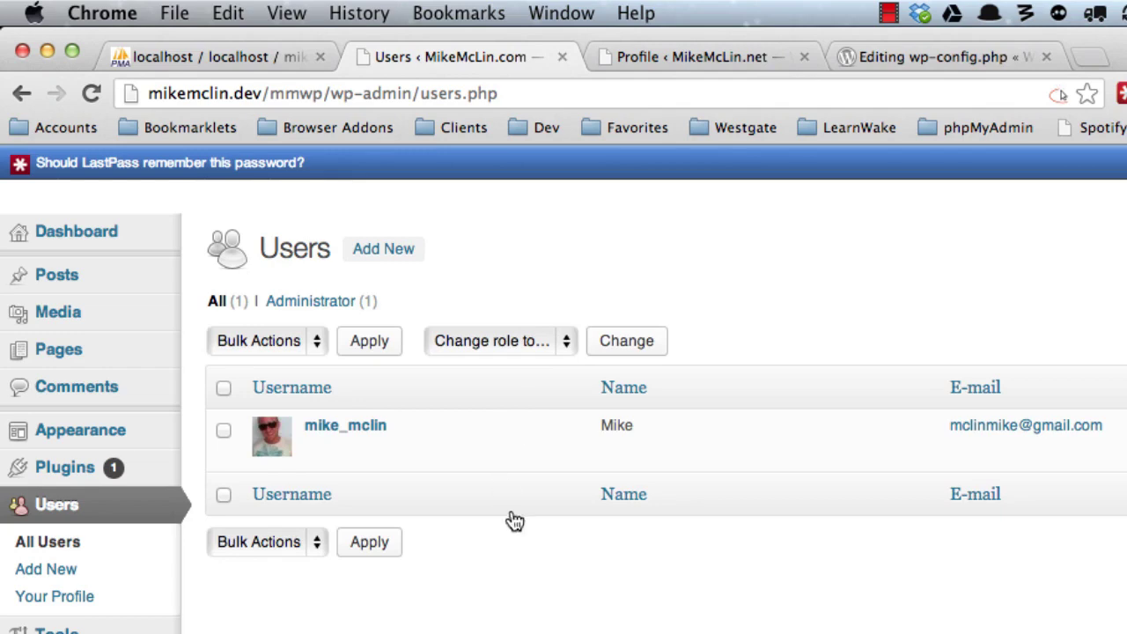
click(318, 451)
Enter the user's last name and update the .com profile, getting 'Profile updated.'.
scroll(491, 538, down, 4)
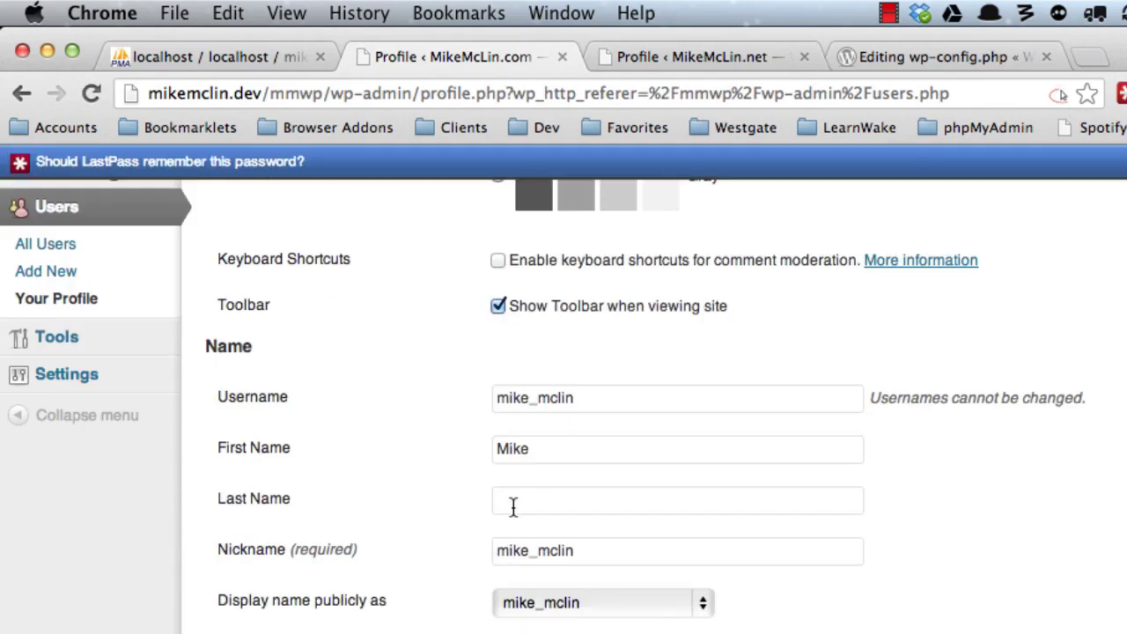
click(513, 503)
text(McLin)
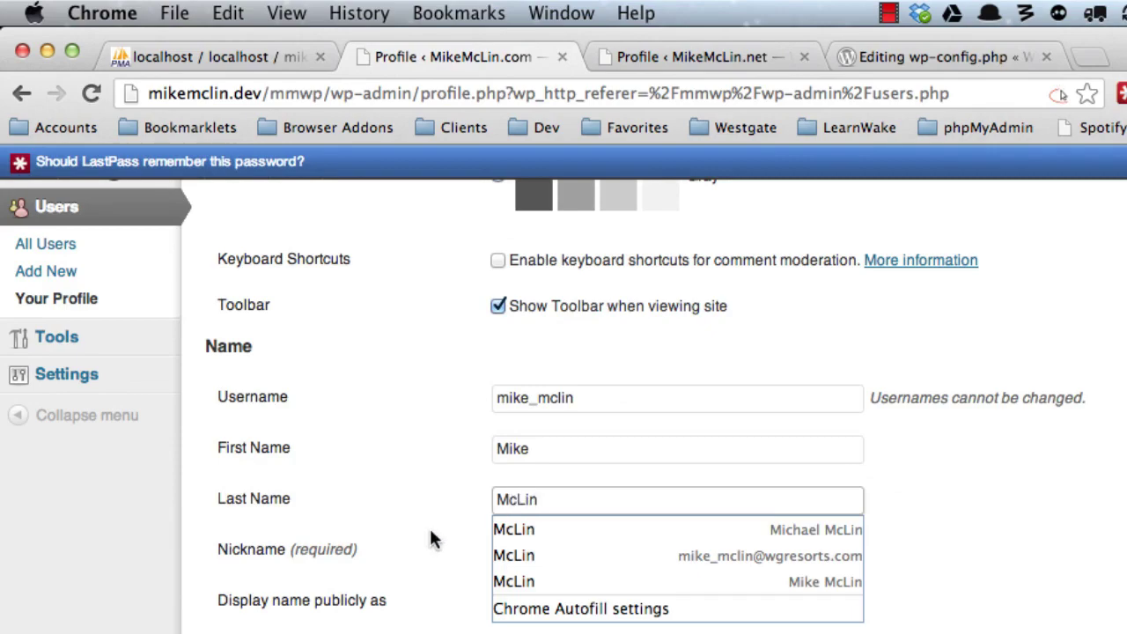
click(407, 547)
scroll(405, 548, down, 10)
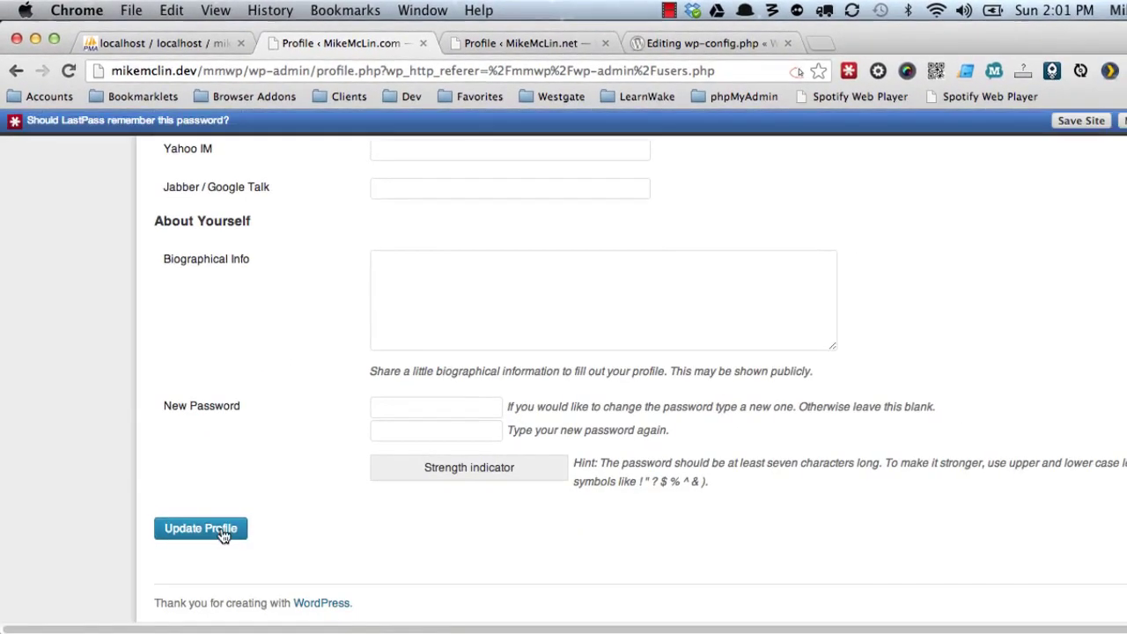
click(222, 533)
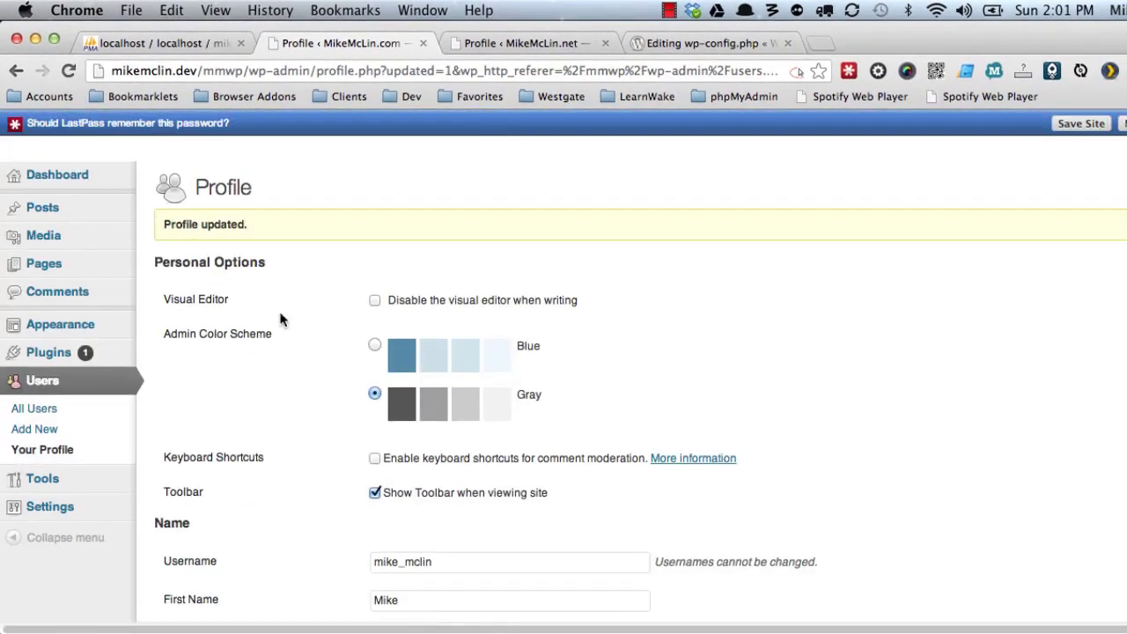
click(493, 44)
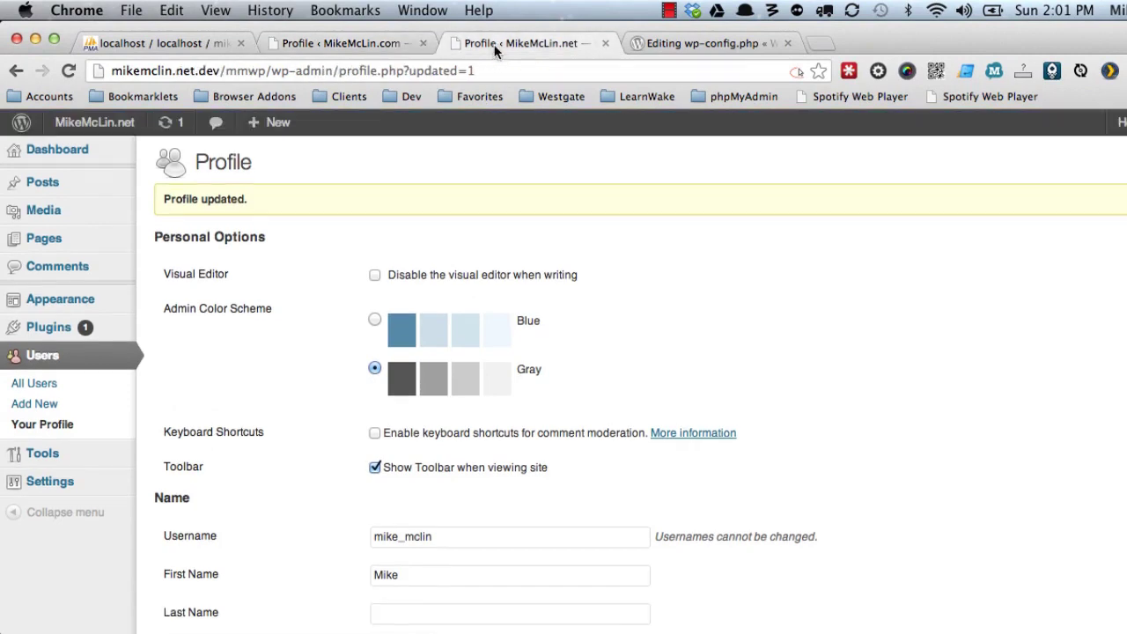
On the .net site, start a new user with the suggested username and e-mail address.
click(51, 361)
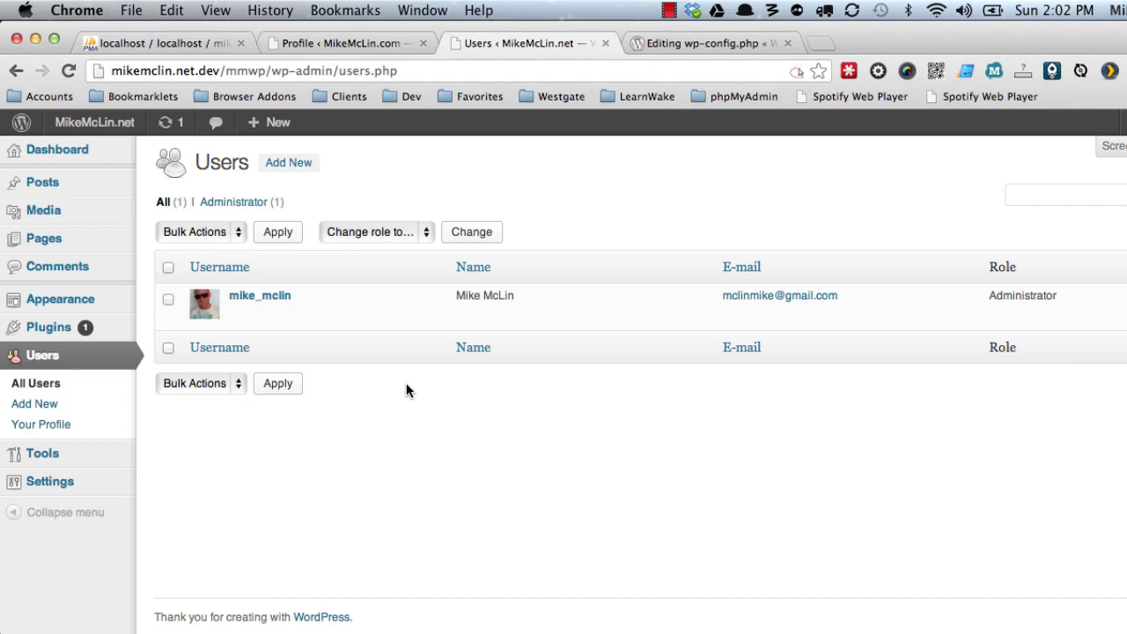
click(292, 164)
click(386, 236)
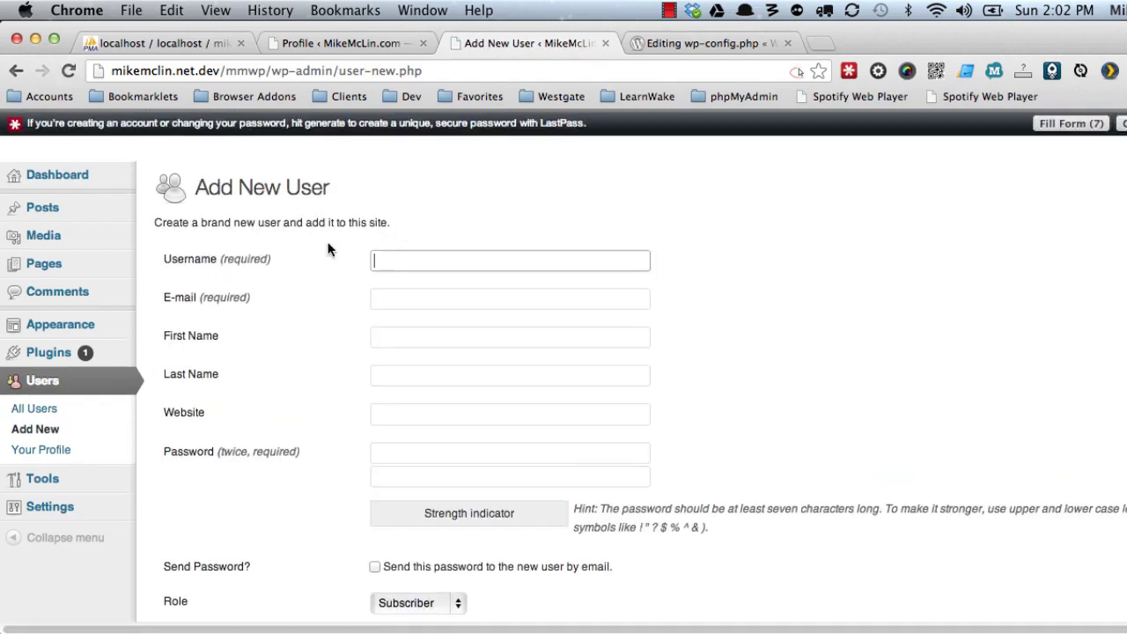
text(joh)
key(Down)
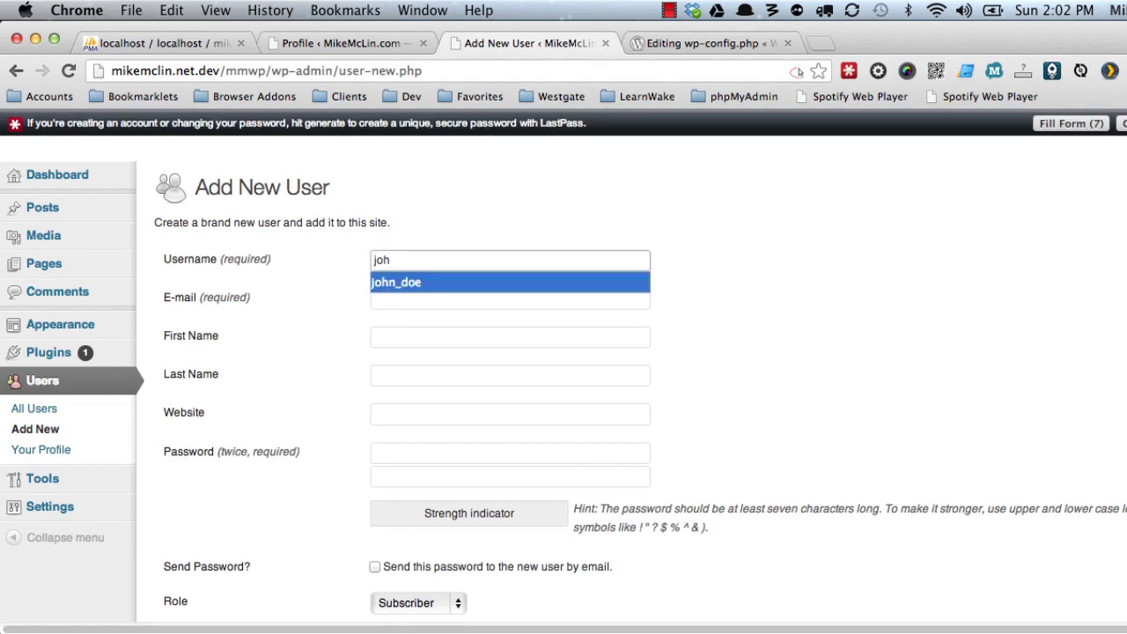
key(Return)
key(Tab)
text(john)
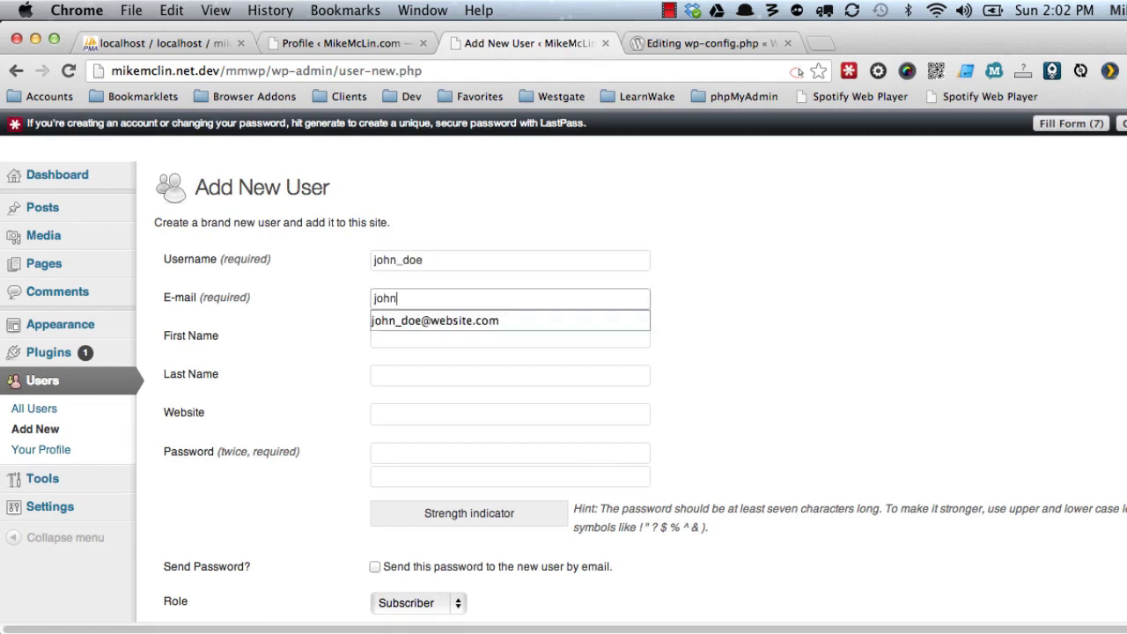
key(Down)
key(Return)
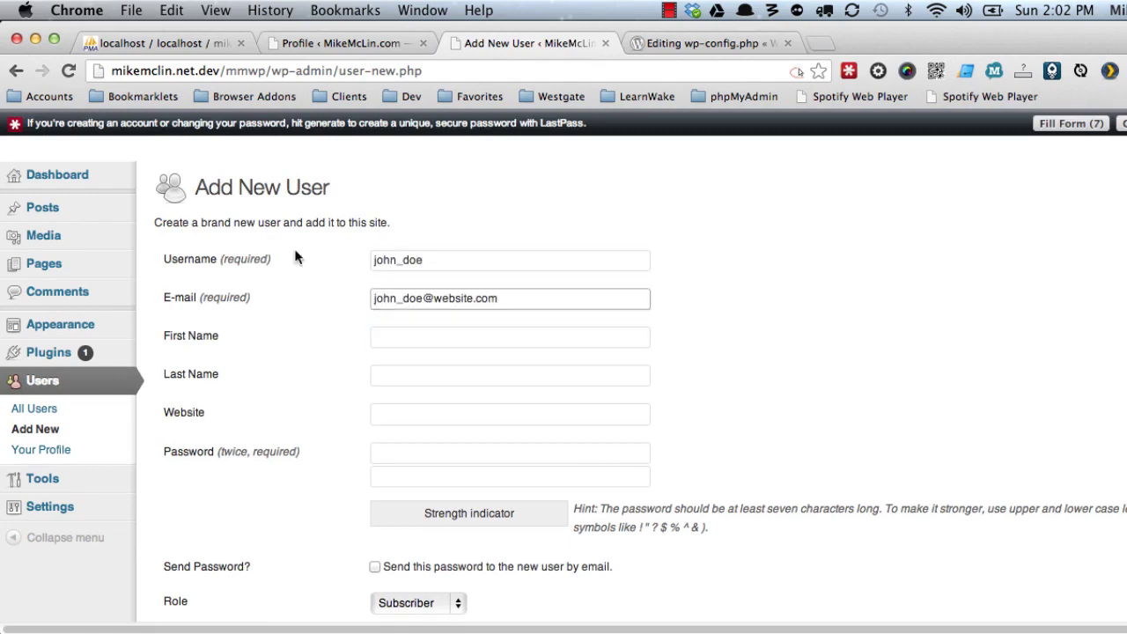
Enter the new user's password twice, assign the Editor role, and create the account.
click(398, 453)
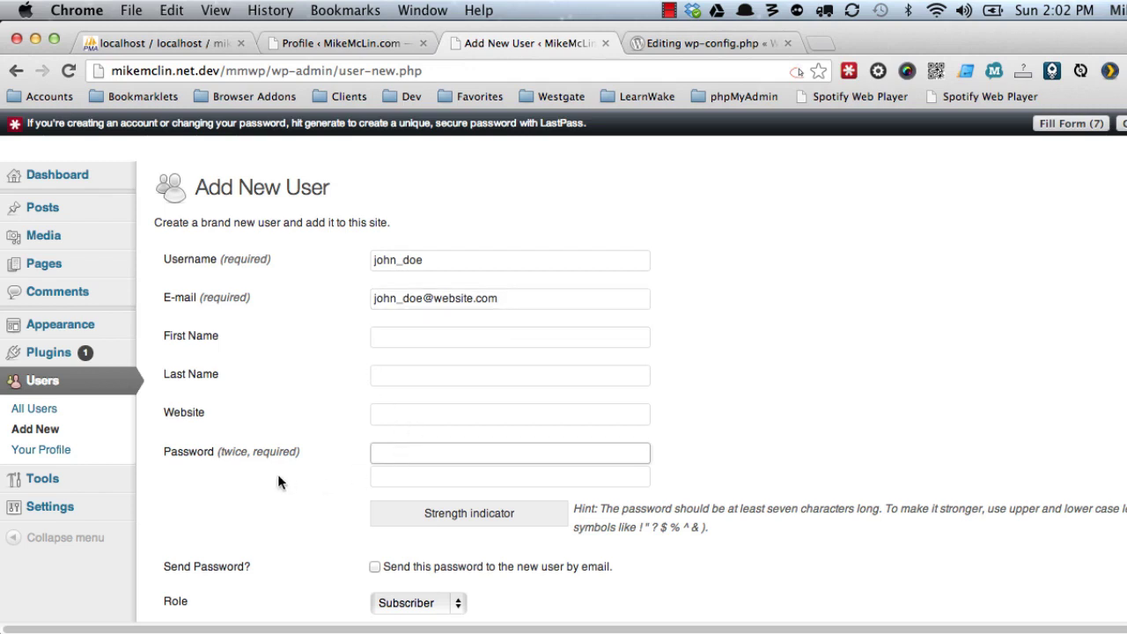
text(•••••)
key(Tab)
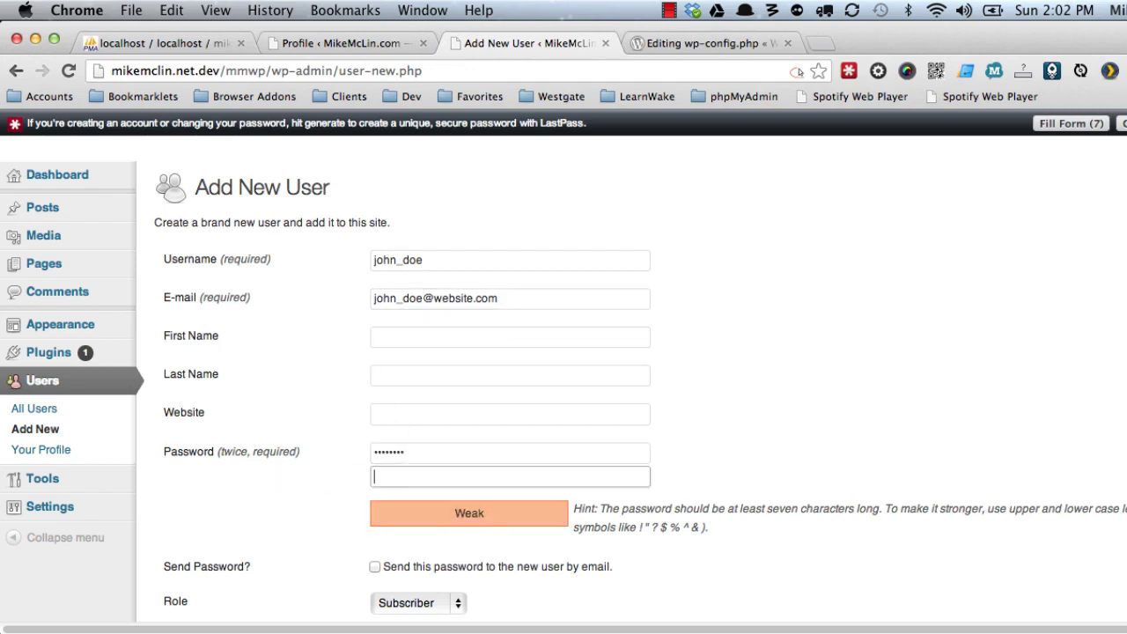
text(••••••••)
scroll(322, 460, down, 3)
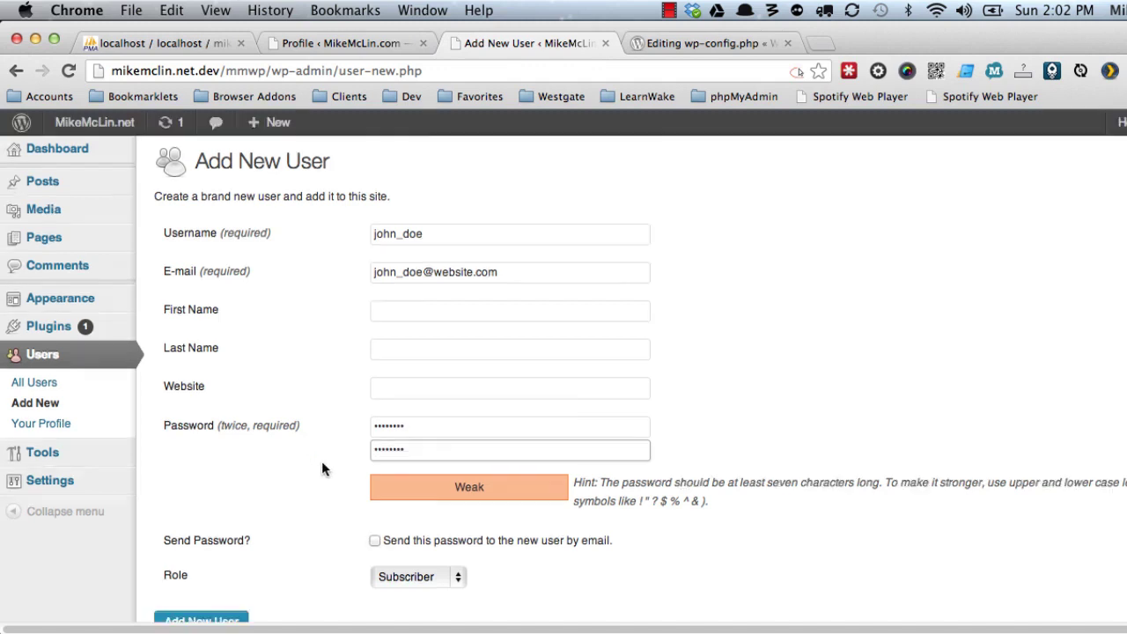
click(380, 490)
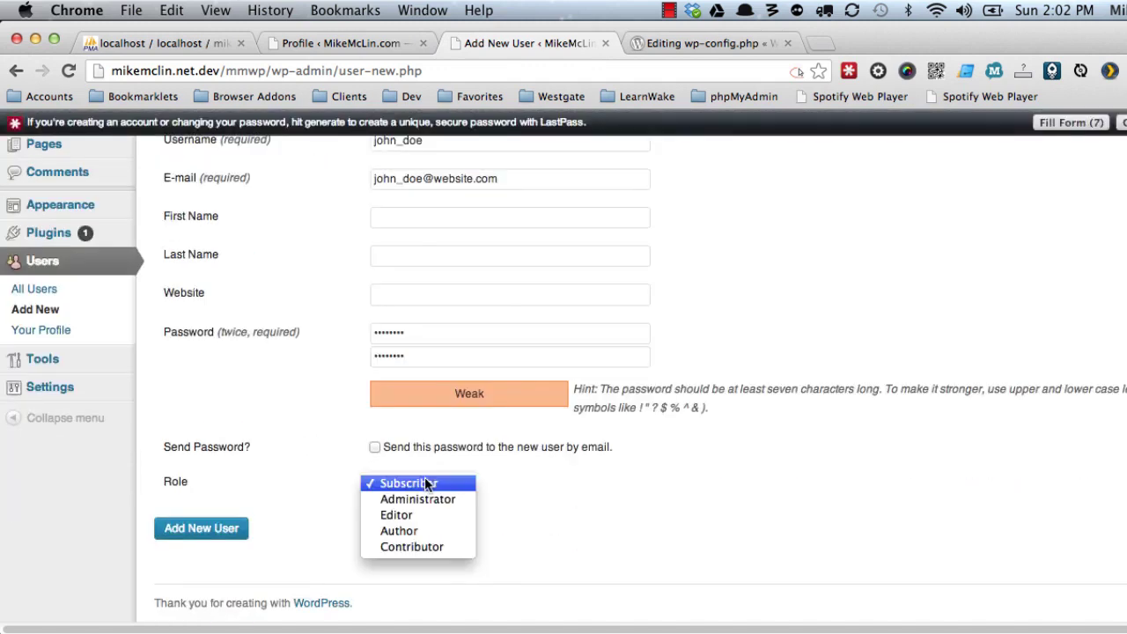
click(410, 518)
click(218, 530)
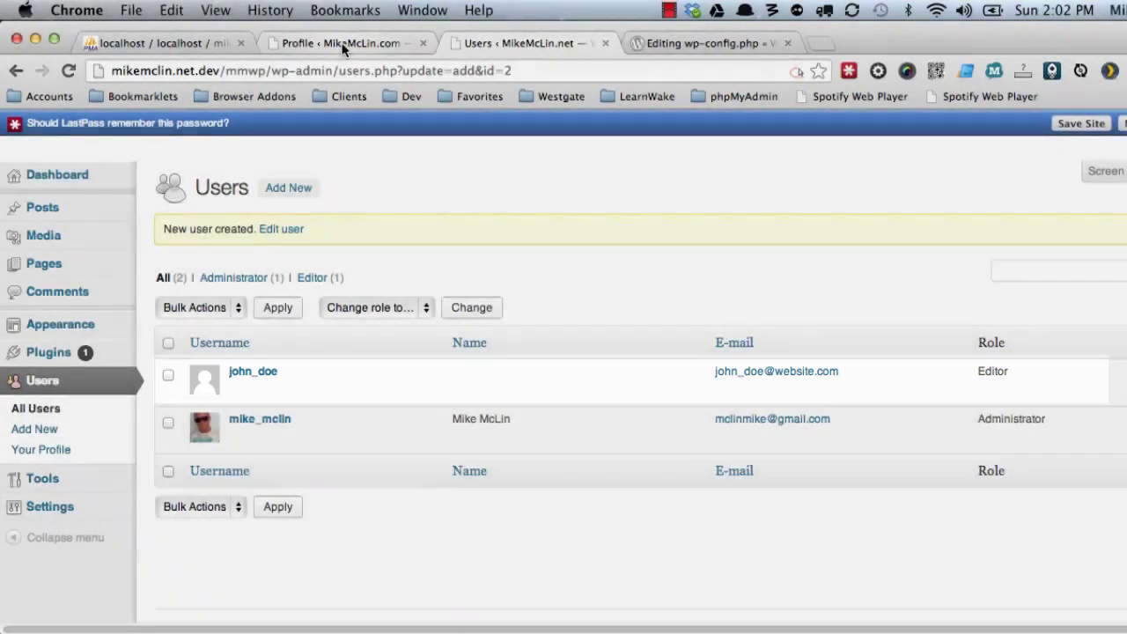
On the .com site, leave the new shared user with 'No role for this site'.
click(343, 46)
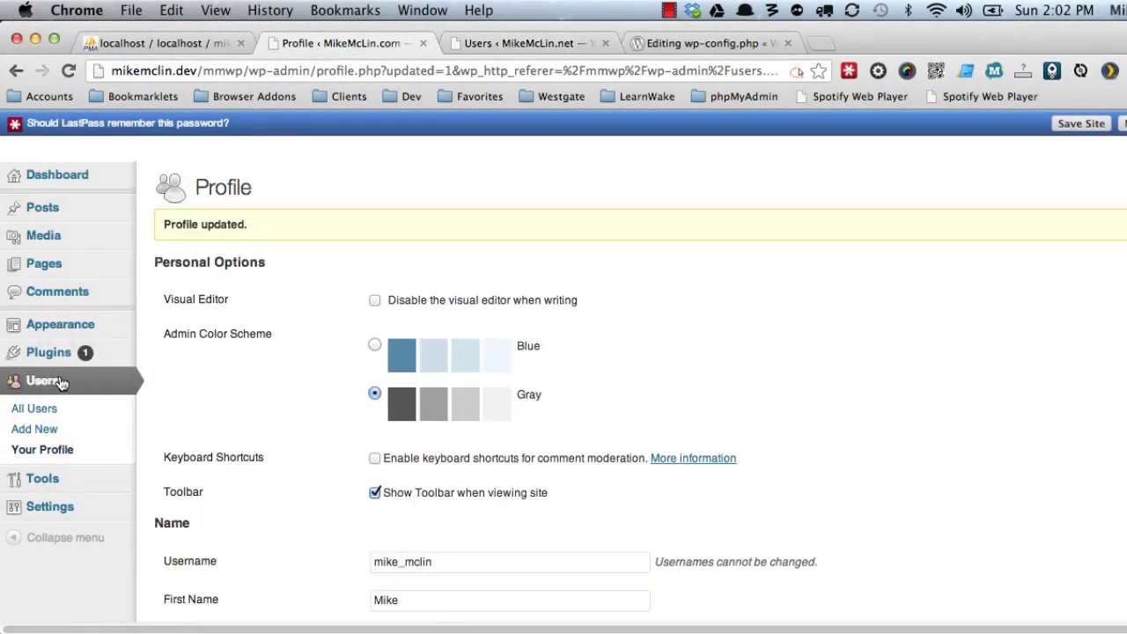
click(42, 411)
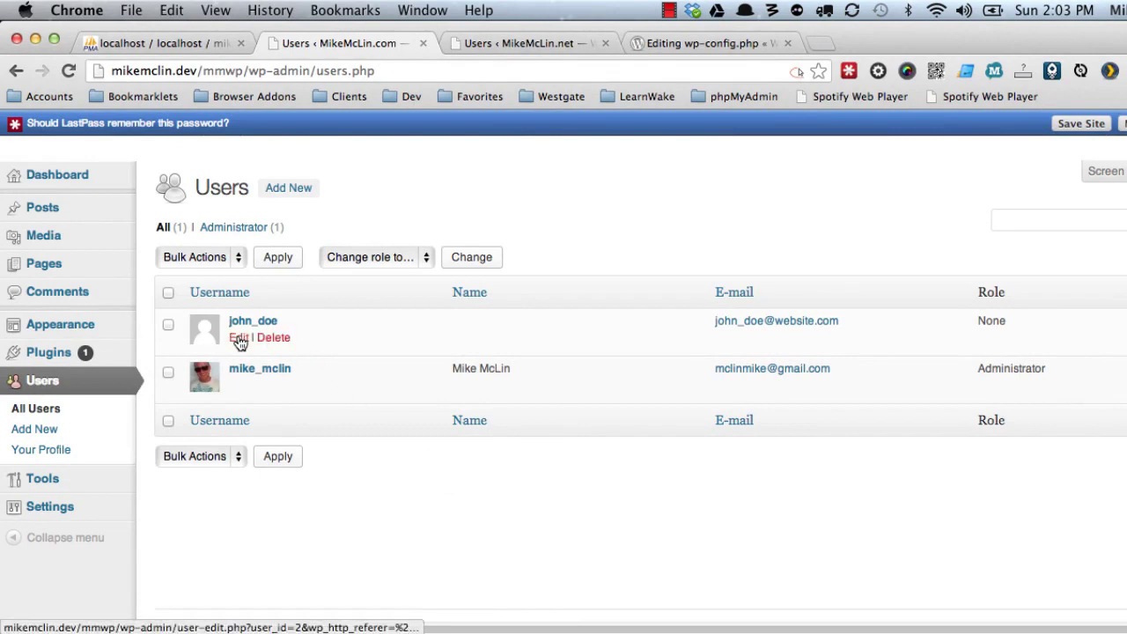
click(239, 338)
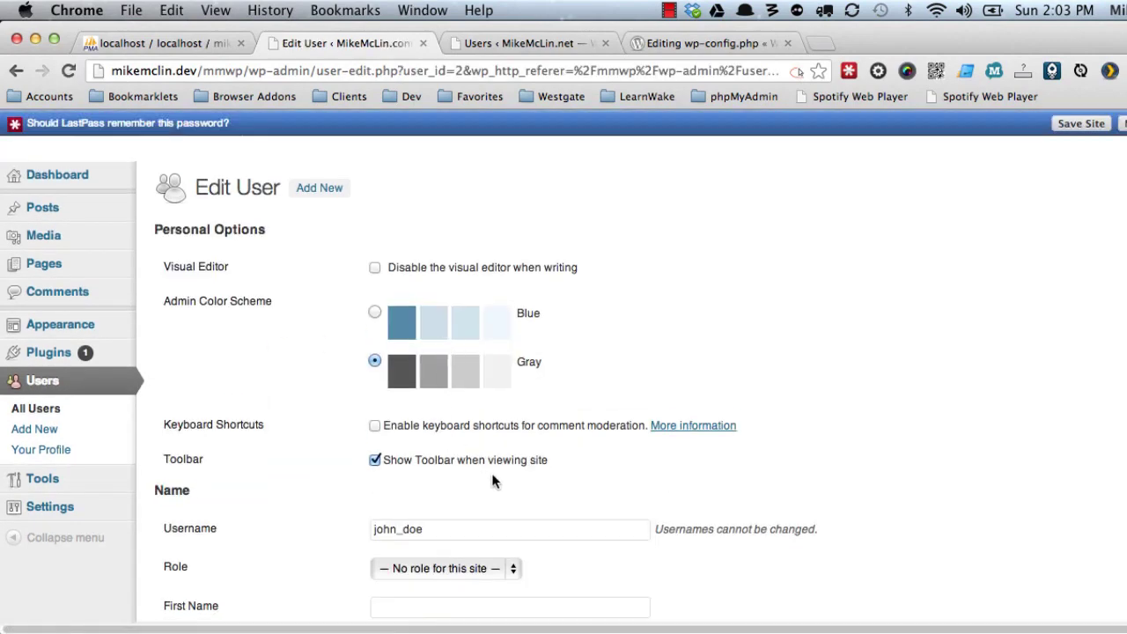
scroll(491, 480, down, 5)
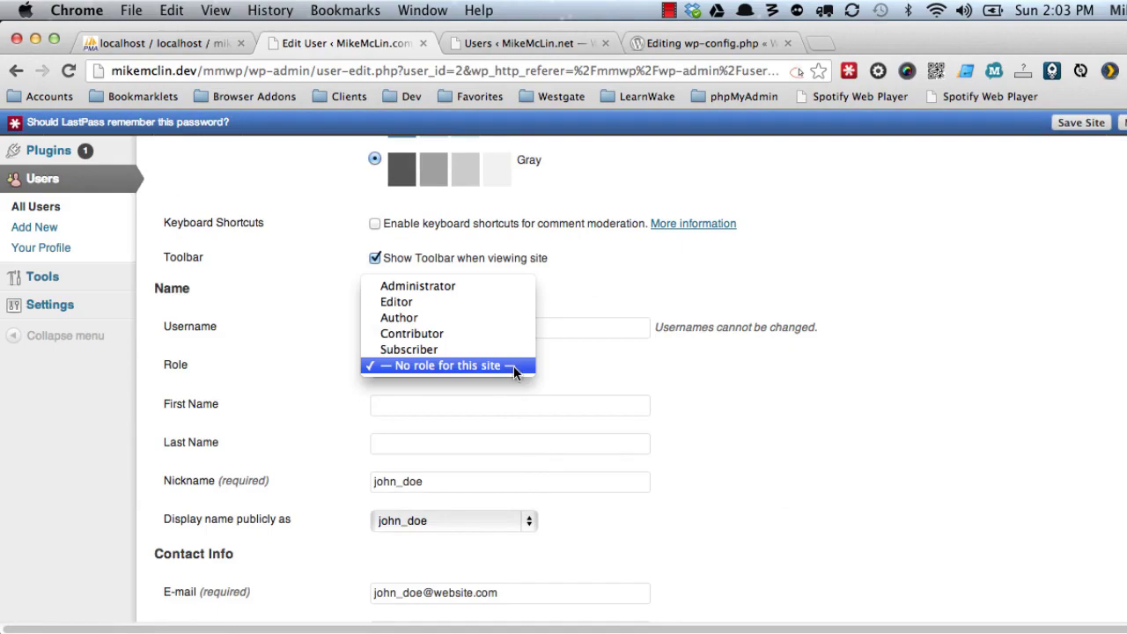
click(514, 365)
scroll(729, 376, up, 5)
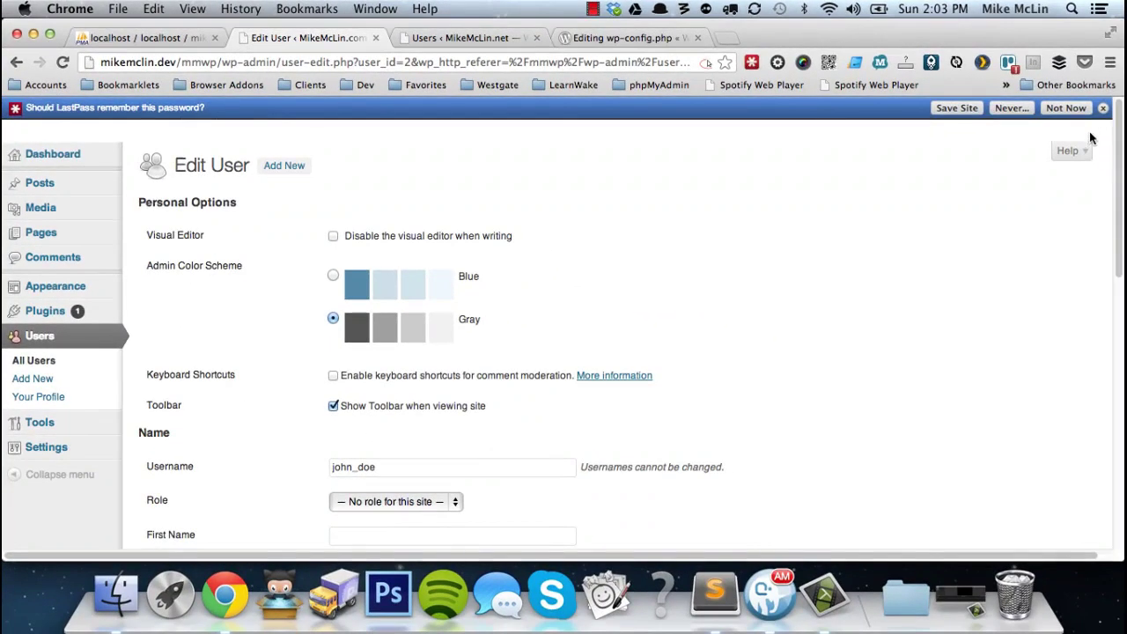
Log out of the .com site through the Howdy account menu.
click(1091, 105)
mouse_move(1060, 109)
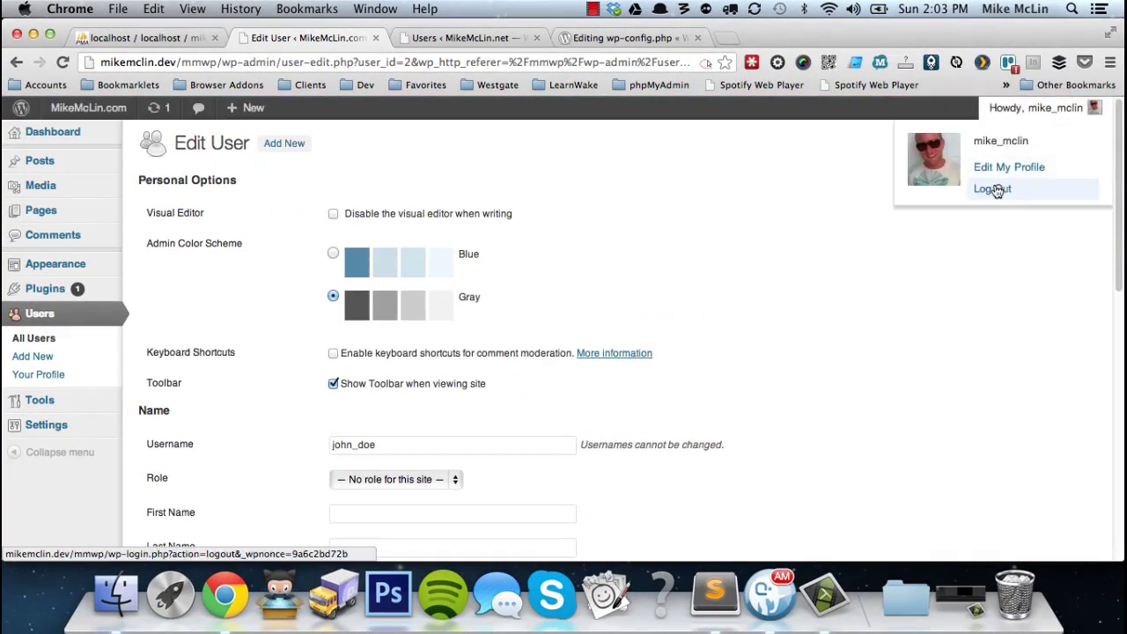
click(997, 188)
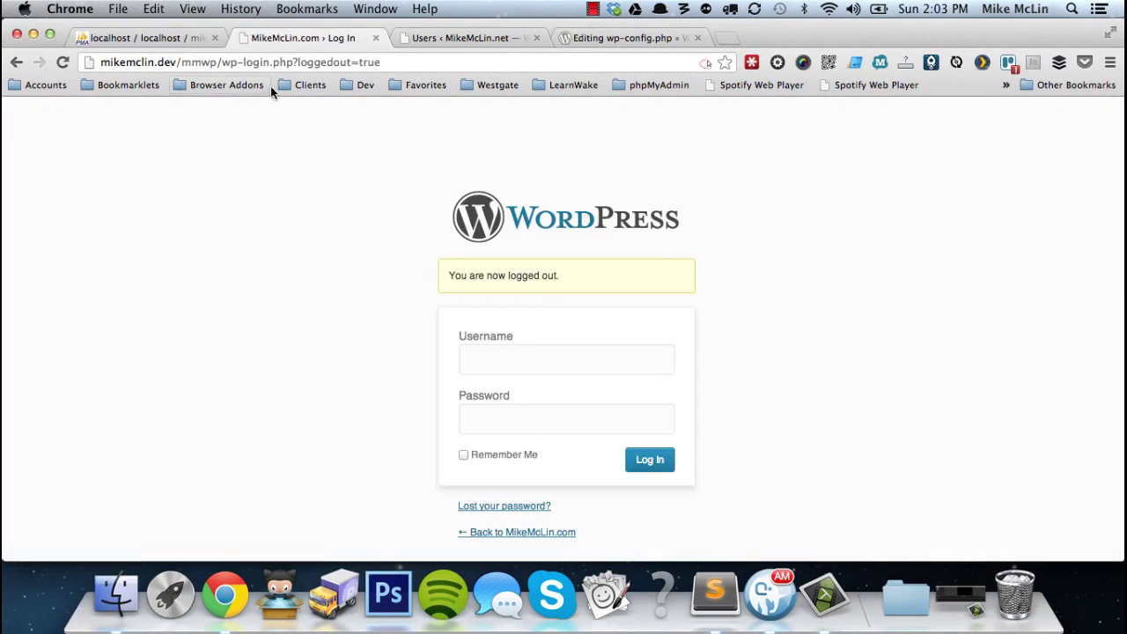
click(487, 36)
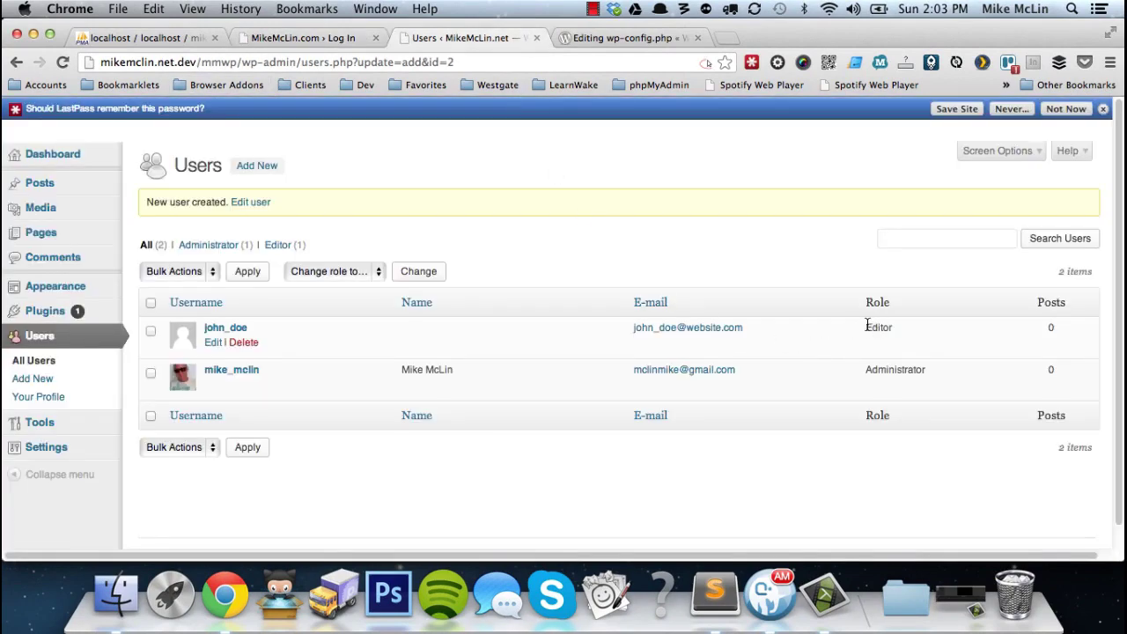
Log in to the .com site as the new user, landing on a permissions error.
click(284, 39)
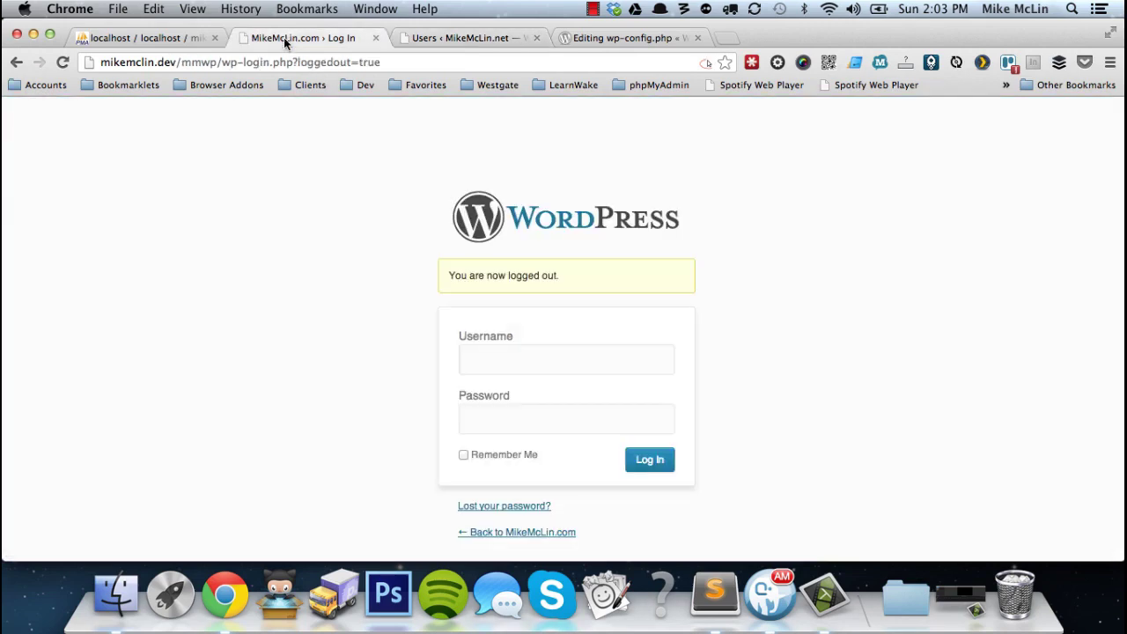
click(485, 365)
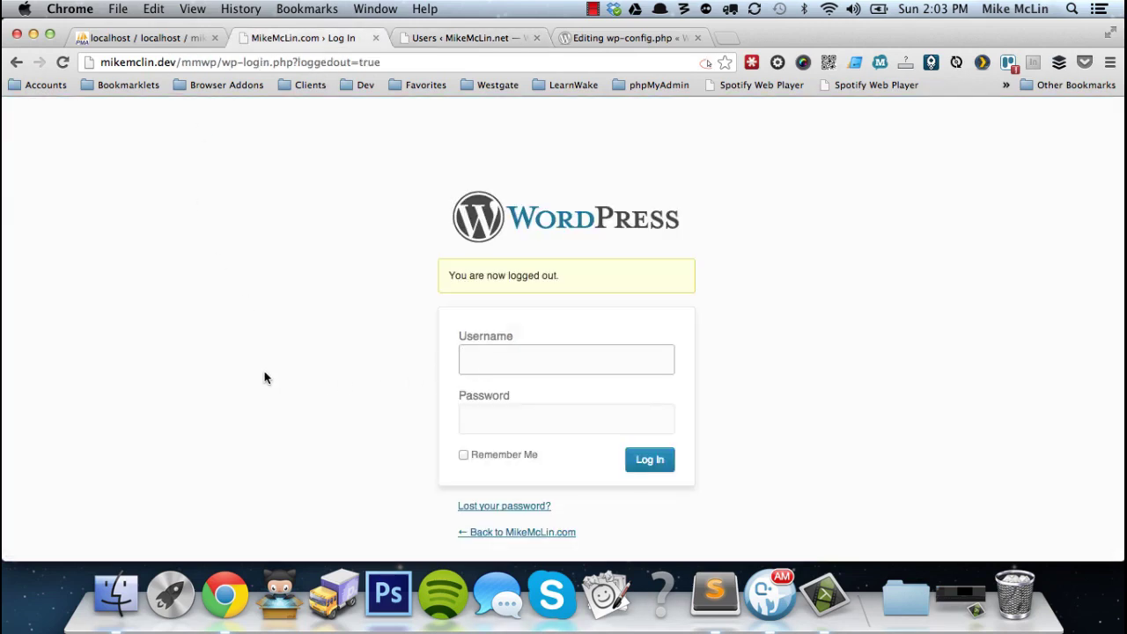
text(m)
key(BackSpace)
text(john)
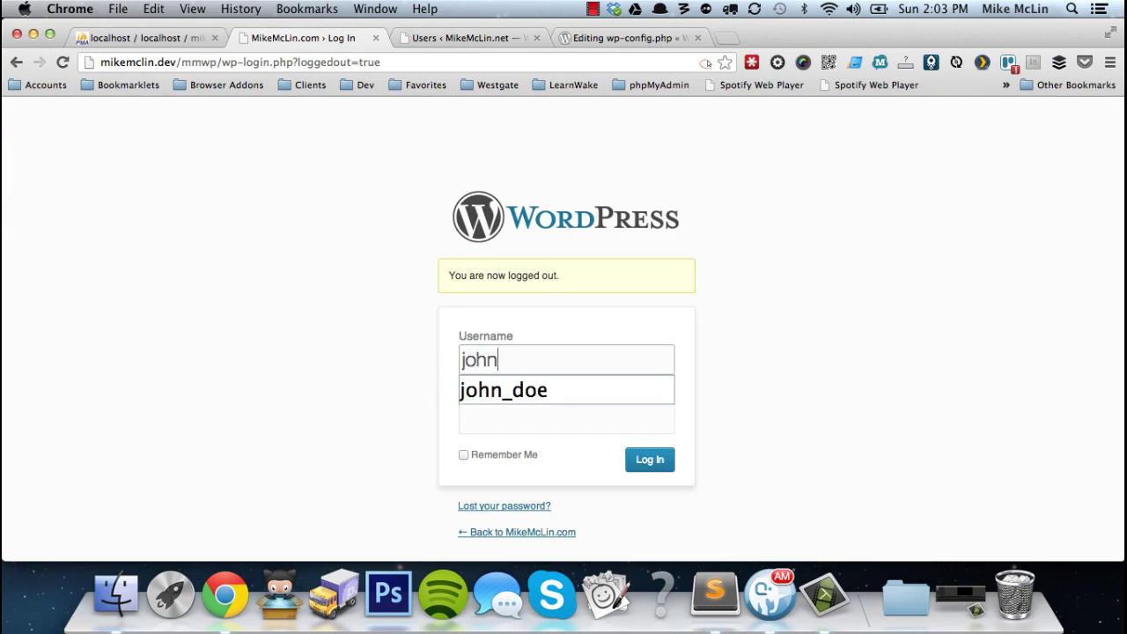
key(Down)
key(Return)
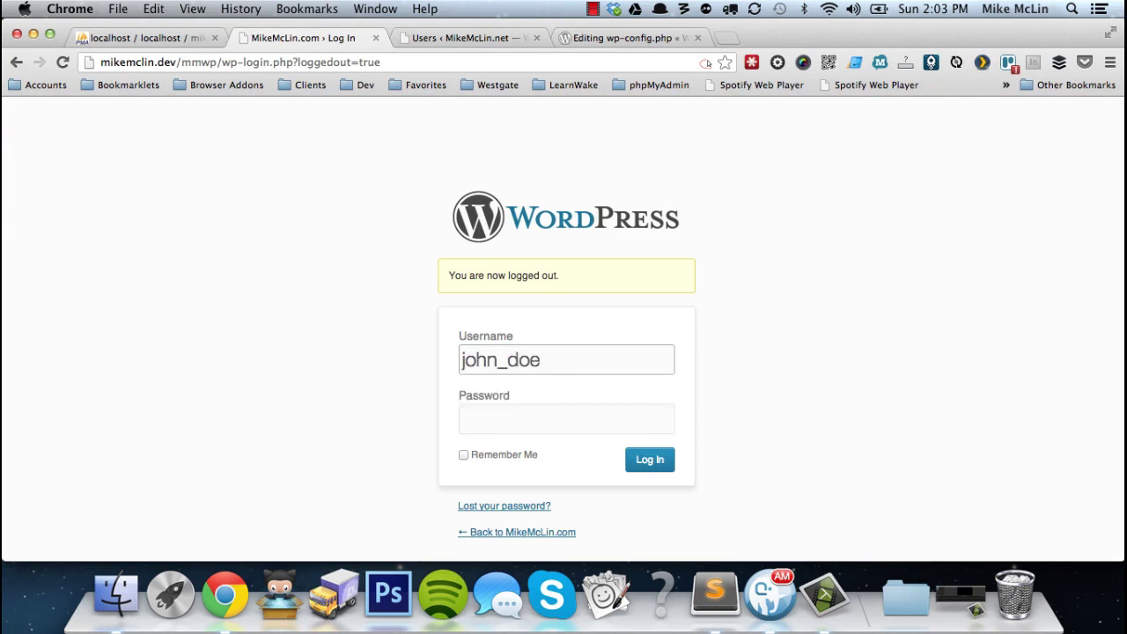
key(Tab)
text(password)
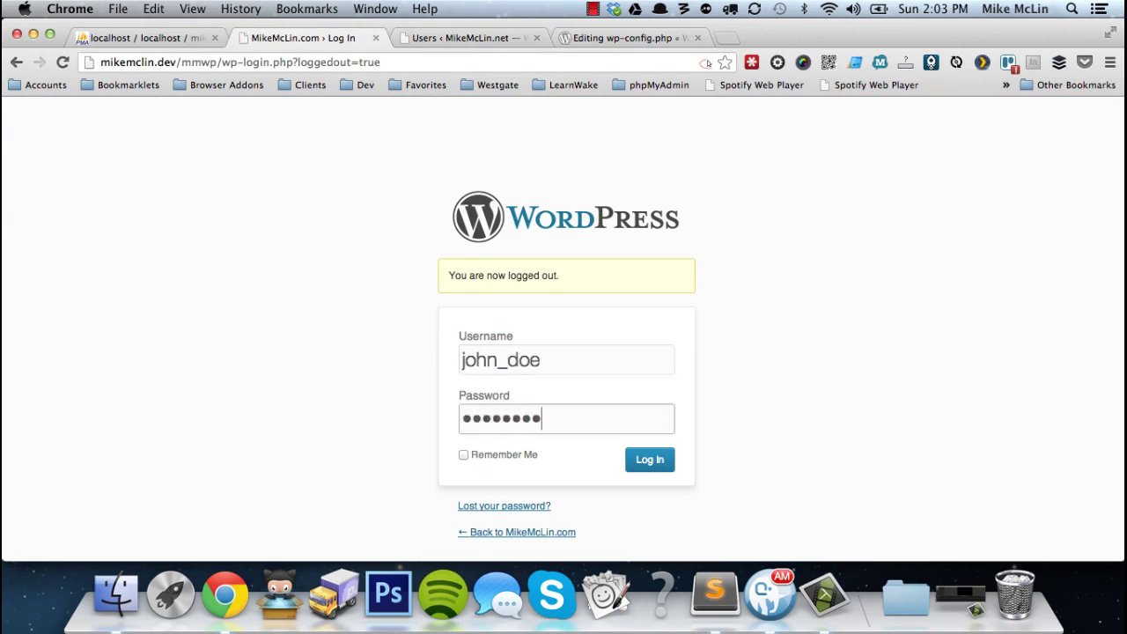
click(665, 464)
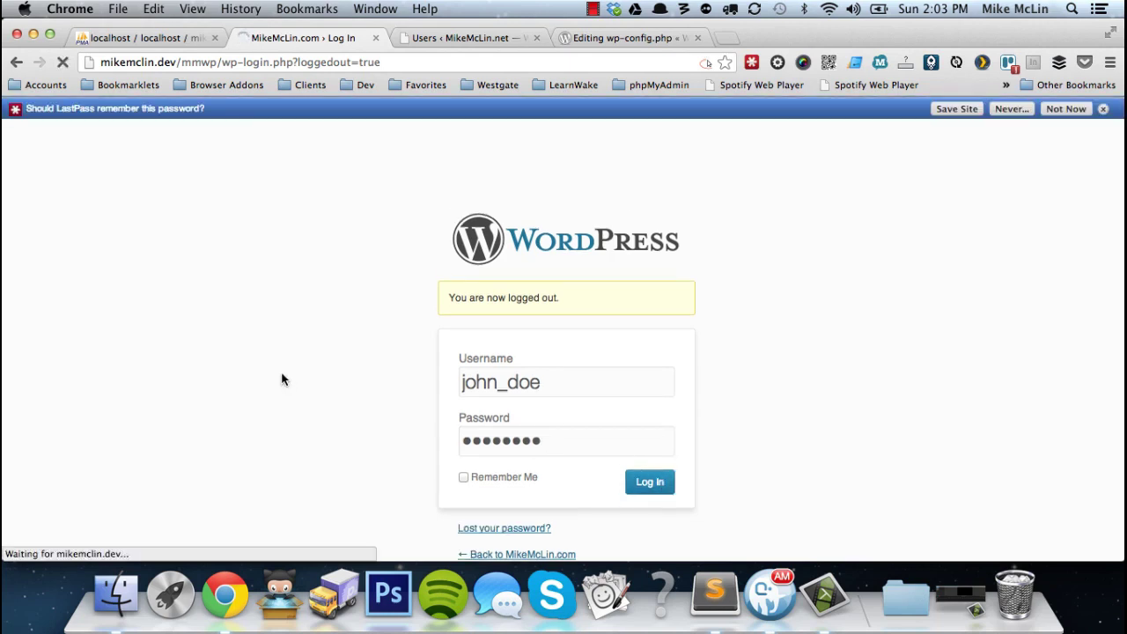
click(1103, 108)
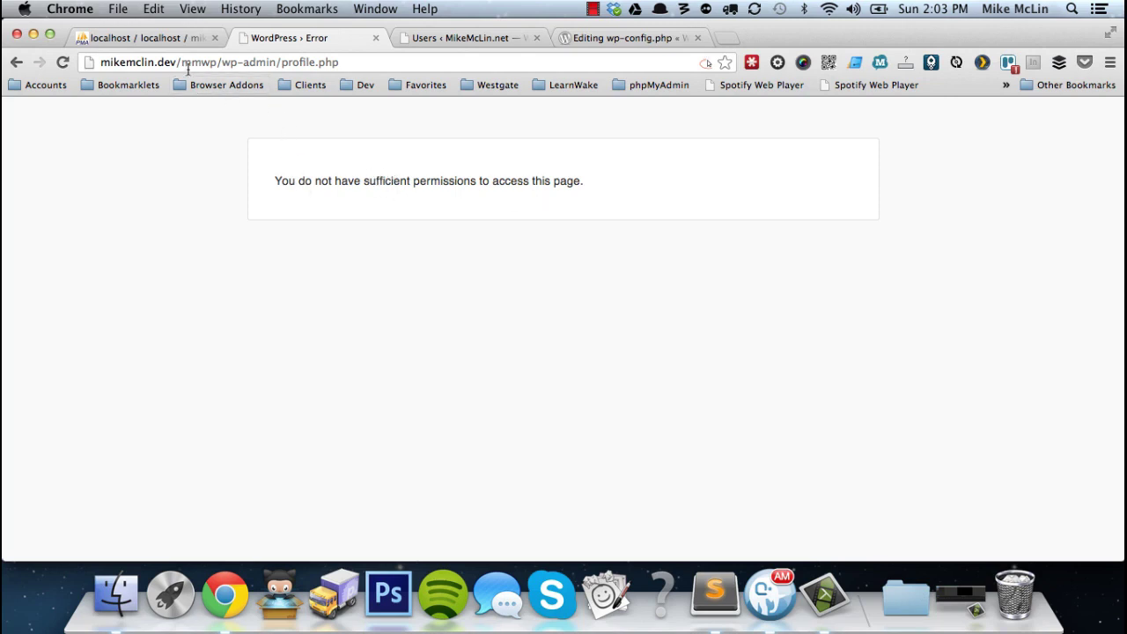
Trim the address to the site root and view the .com public homepage.
drag(182, 63, 454, 62)
key(BackSpace)
key(Return)
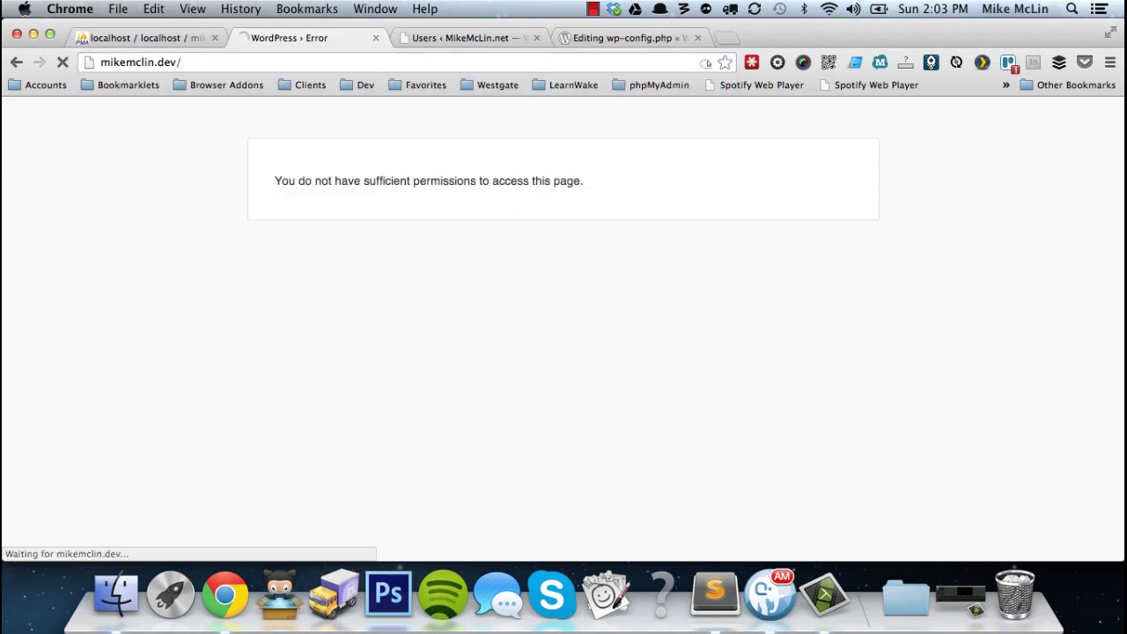
scroll(757, 412, down, 3)
scroll(757, 411, down, 5)
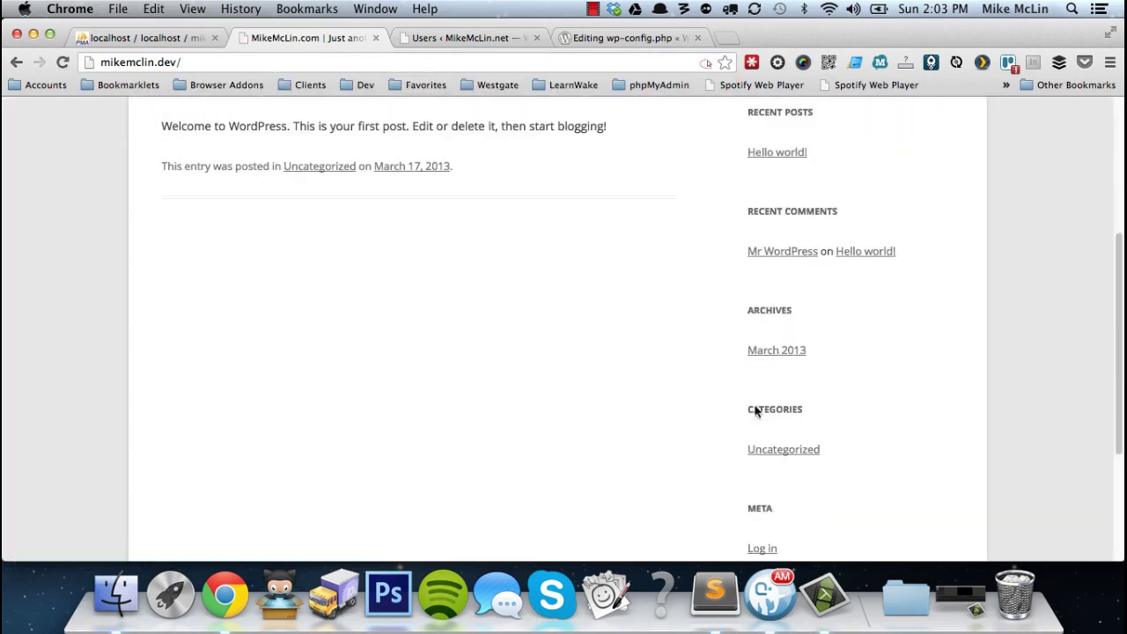
Log back in to the .com site as the administrator from the Meta widget.
click(760, 334)
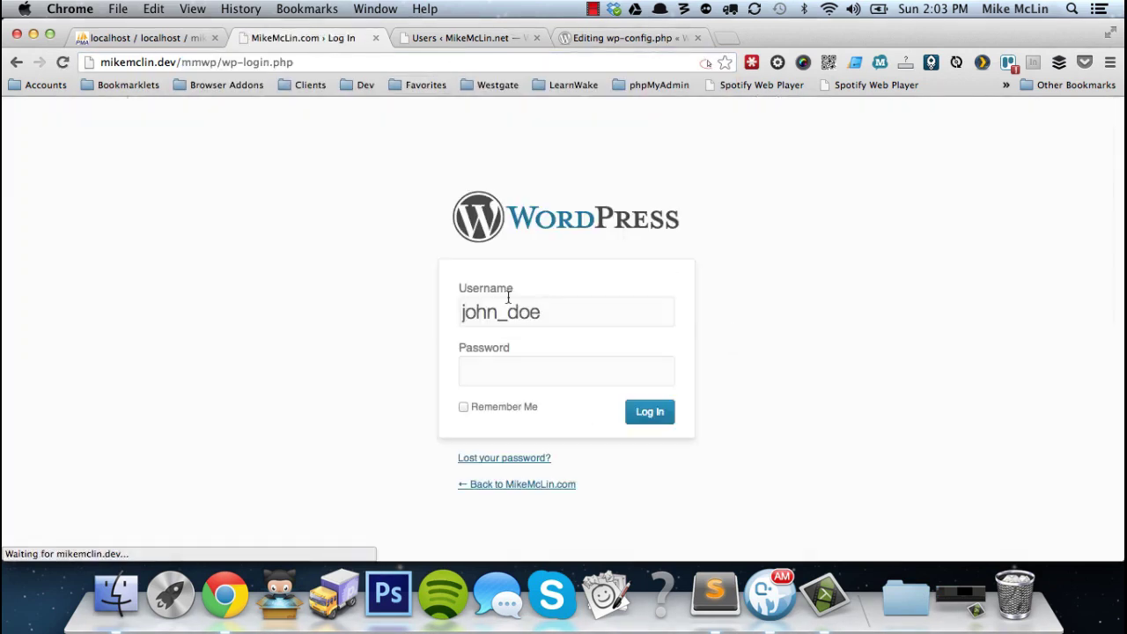
double_click(549, 316)
text(mike_mclin)
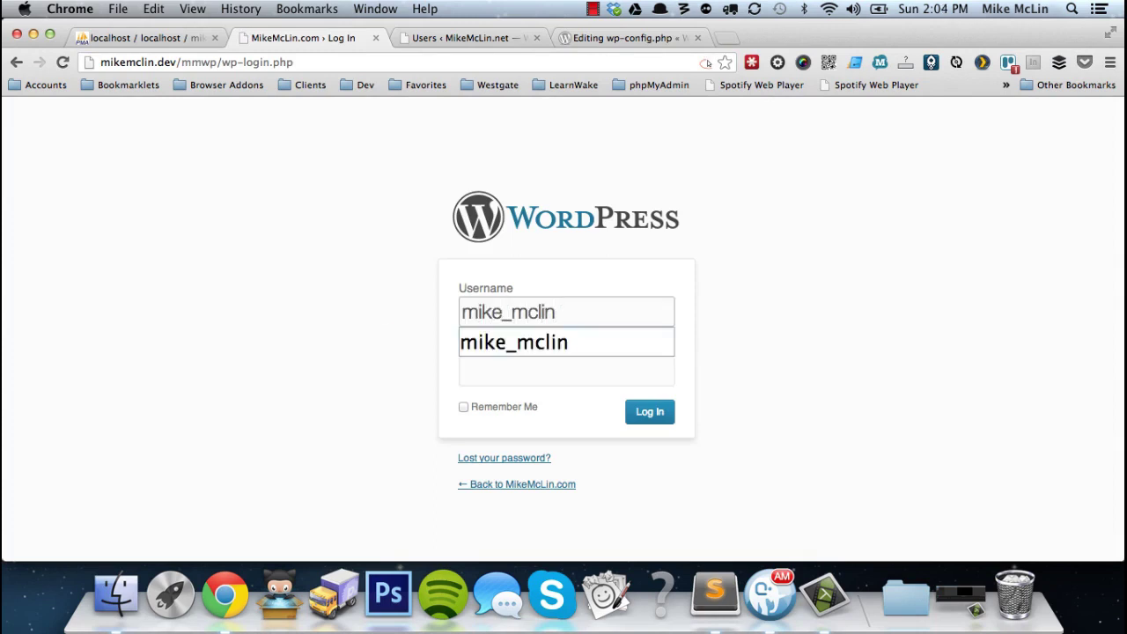
key(Tab)
text(********)
key(Return)
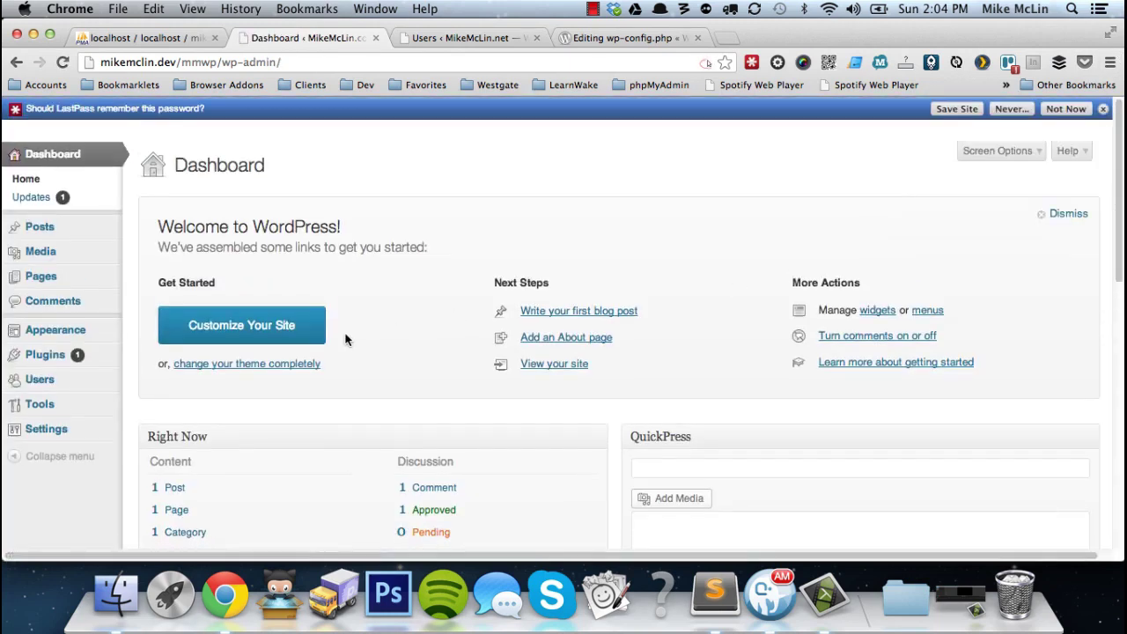
Search the plugin installer for wp-orphanage.
click(34, 360)
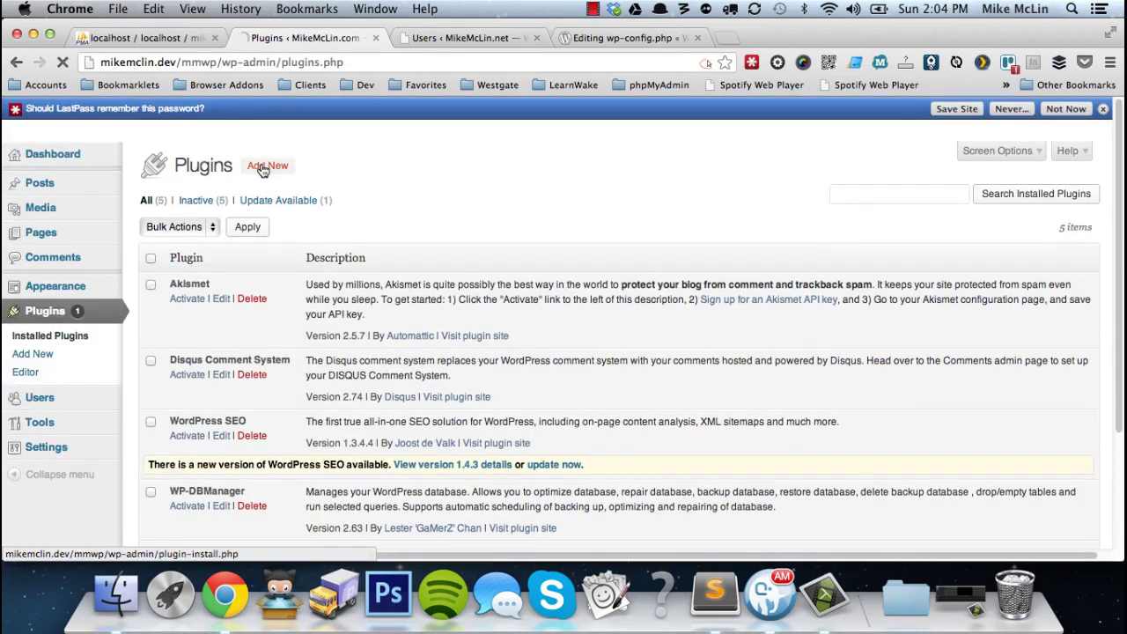
click(263, 168)
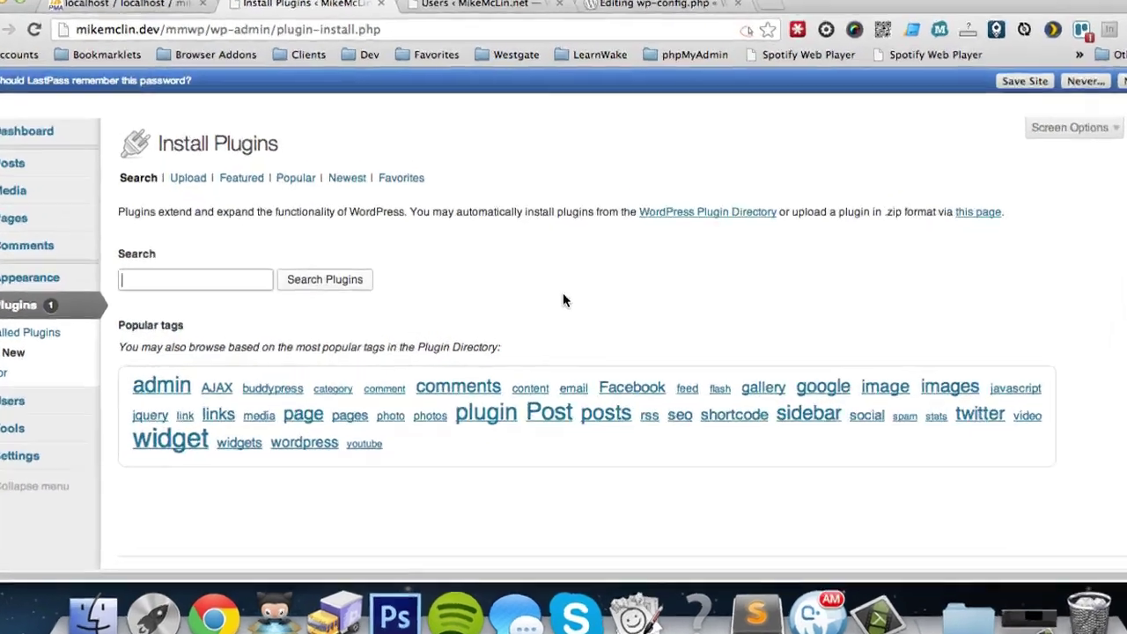
text(wp)
text(-)
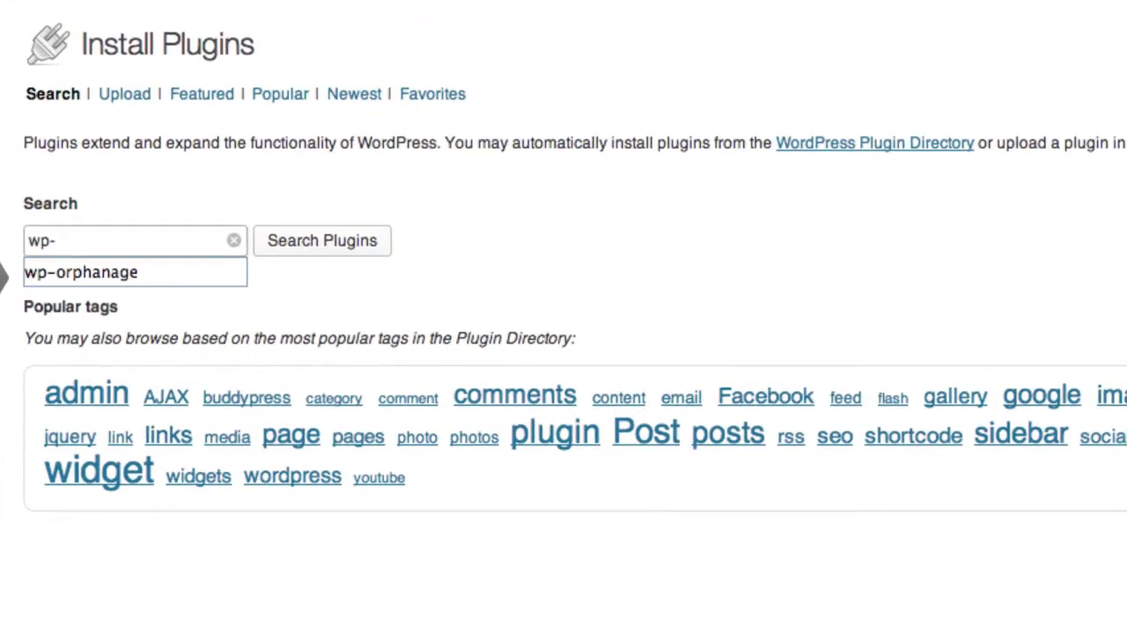
key(Down)
key(Return)
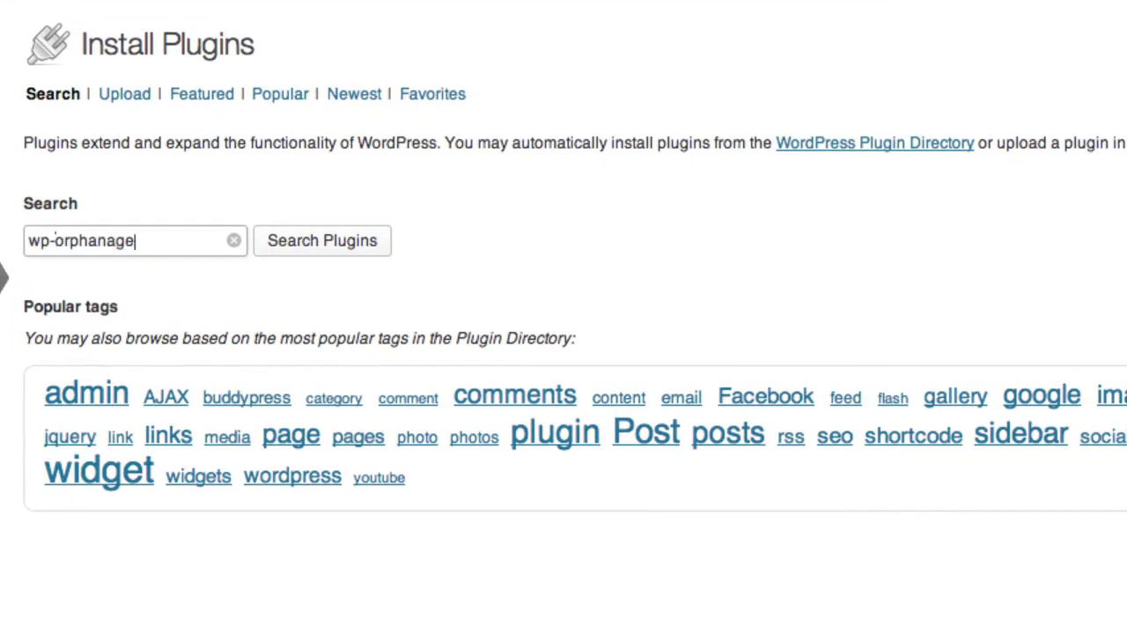
Search plugins for wp-orphanage and review details of WP-Orphanage 1.2 and WP-Orphanage Extended 1.0.
click(377, 249)
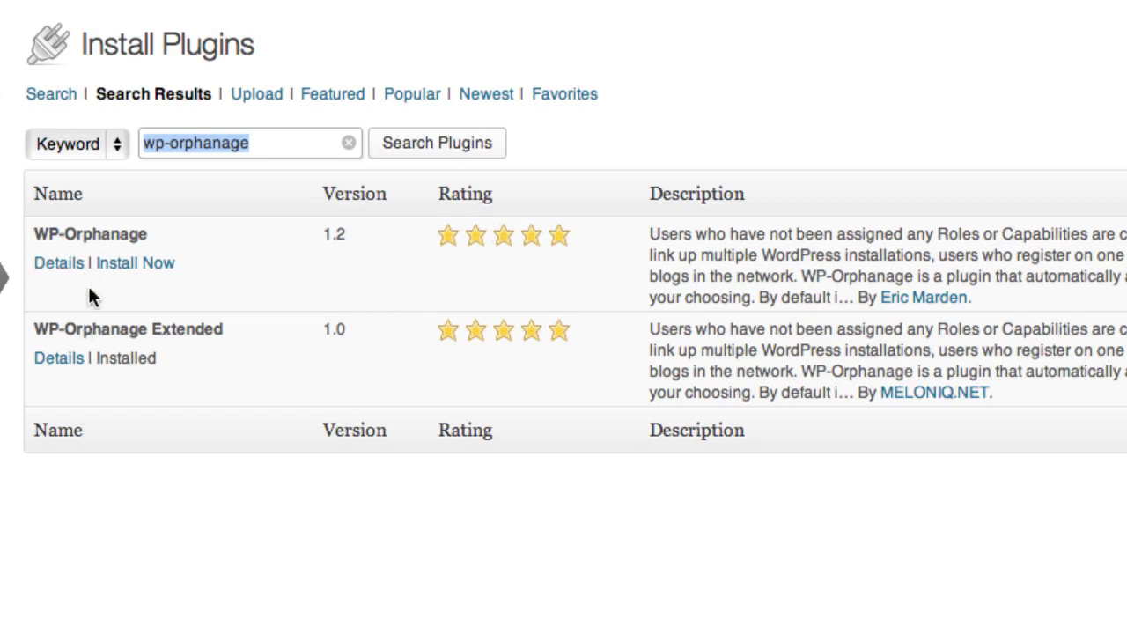
click(63, 275)
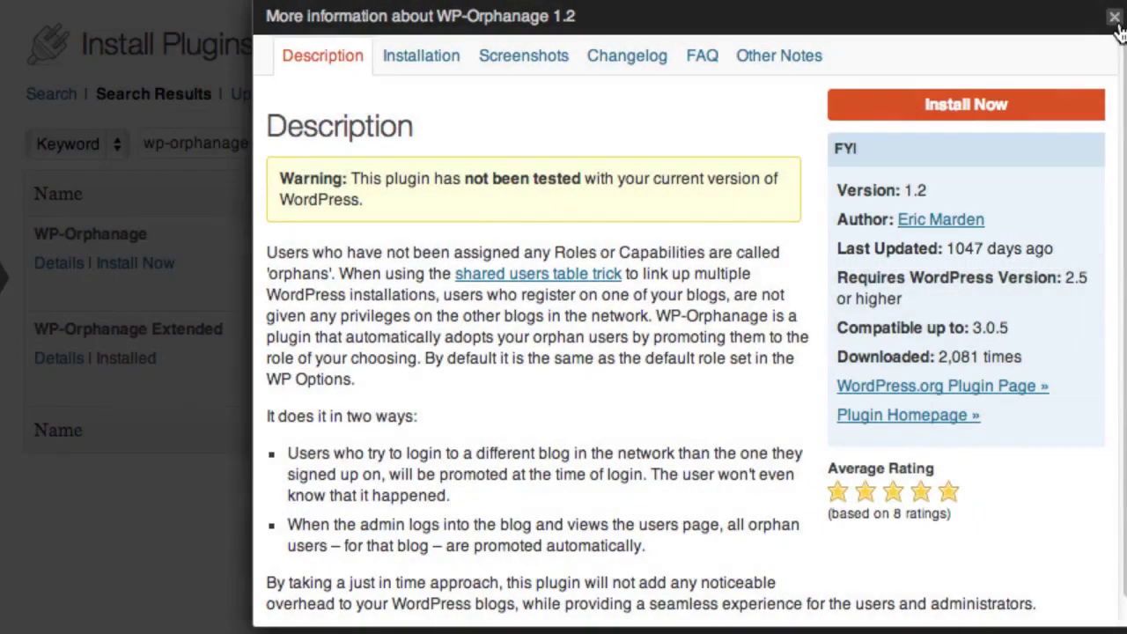
click(1112, 16)
click(56, 361)
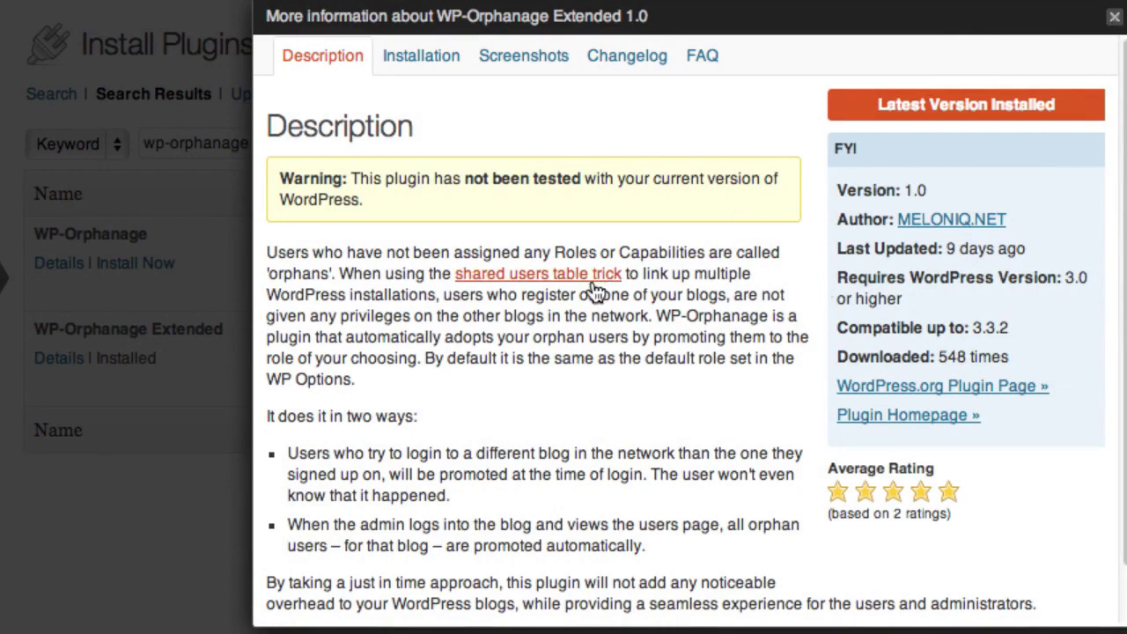
click(1115, 21)
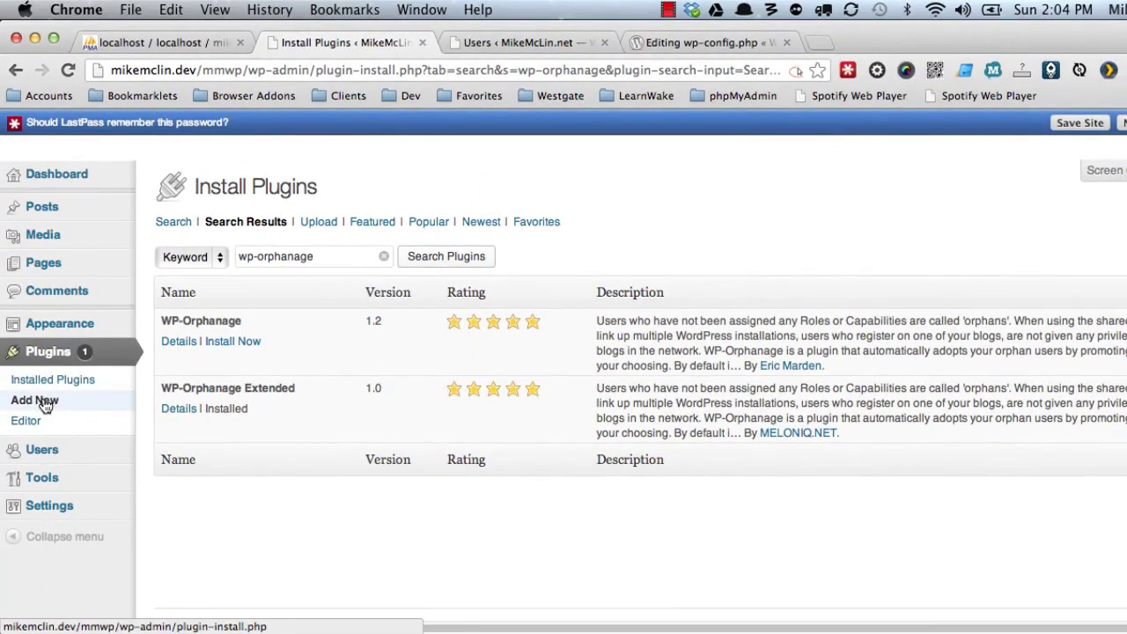
Activate WP-Orphanage Extended and view its settings: default role Subscriber, Prefix 1 mmcom_.
click(44, 381)
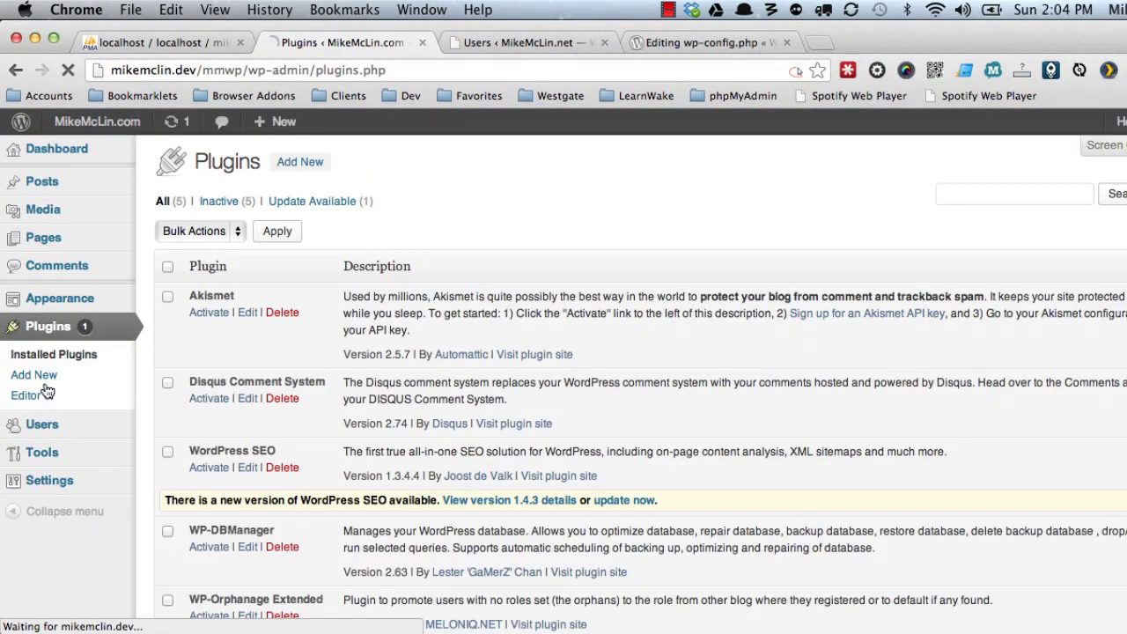
scroll(177, 449, down, 5)
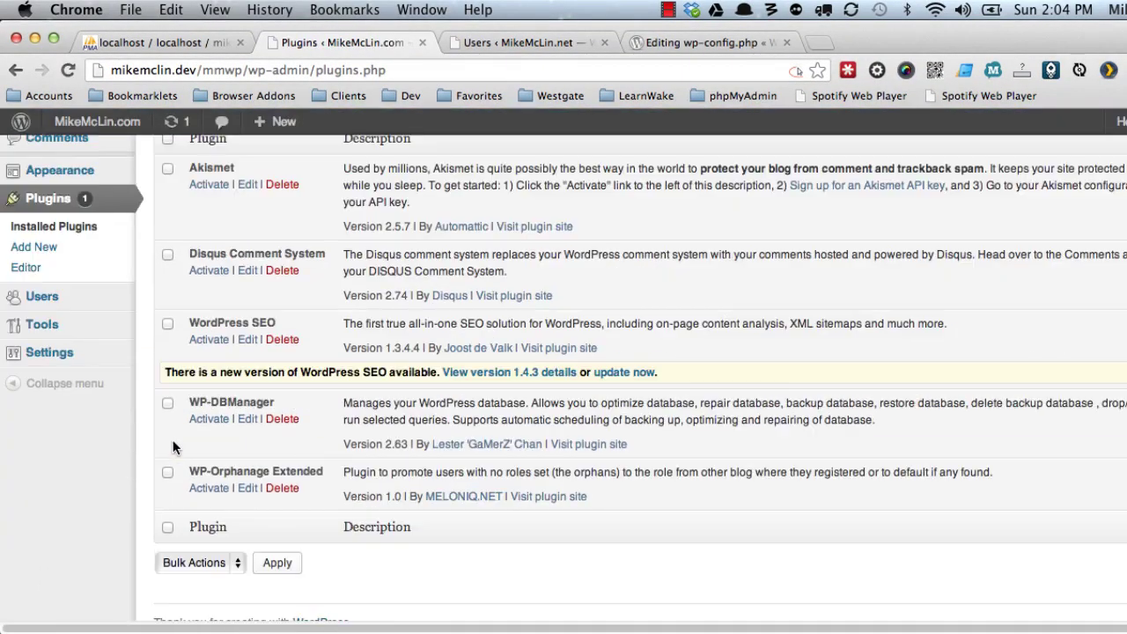
click(208, 491)
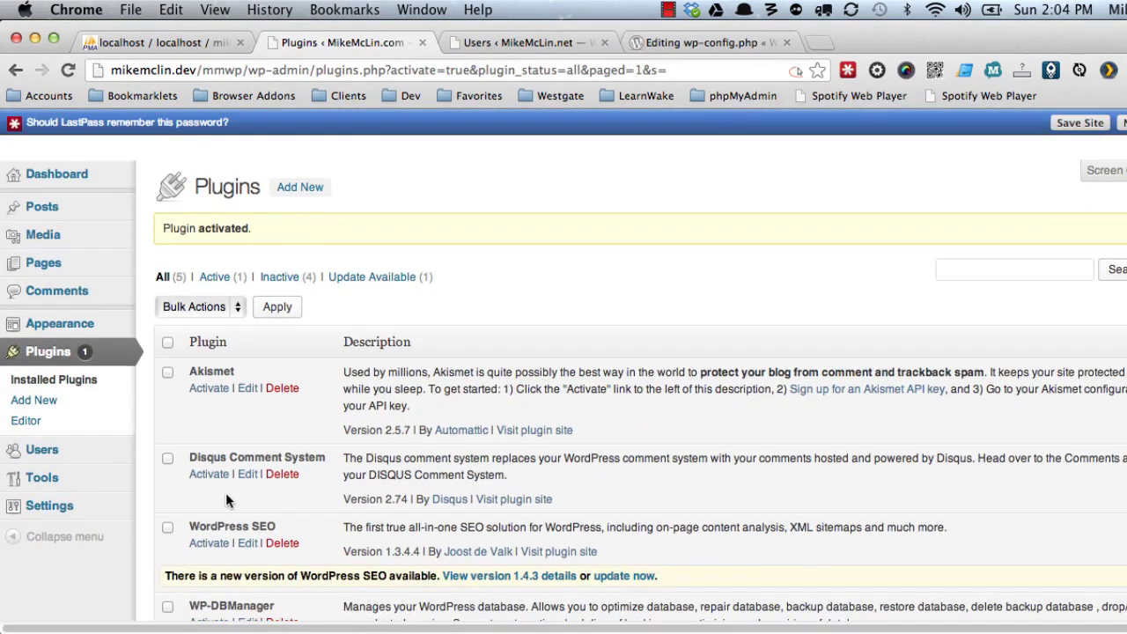
mouse_move(69, 514)
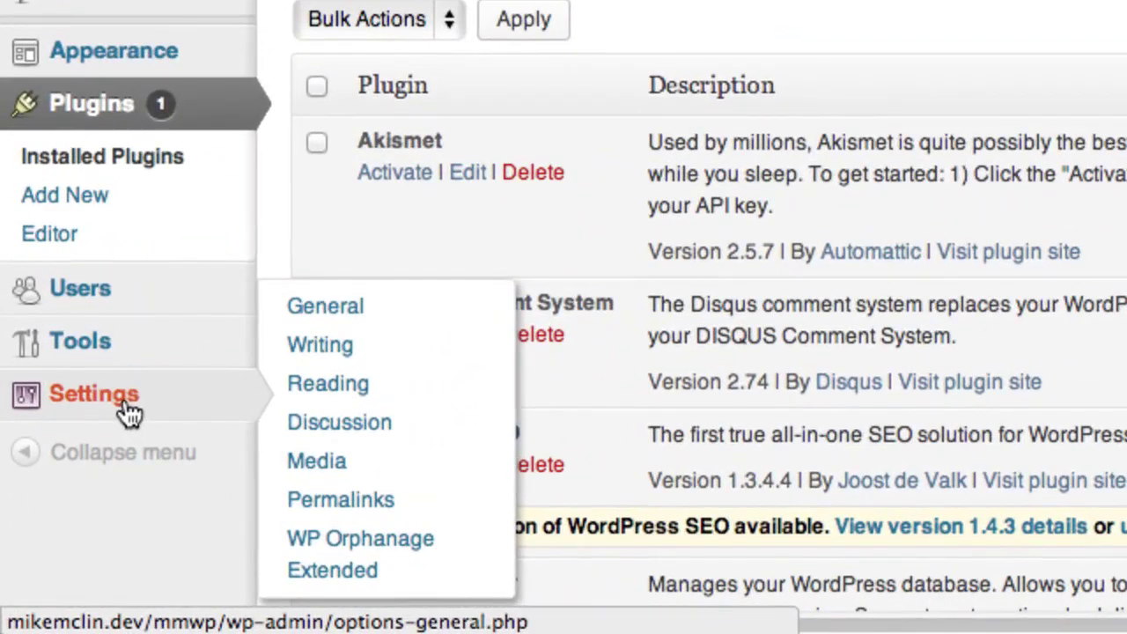
click(389, 552)
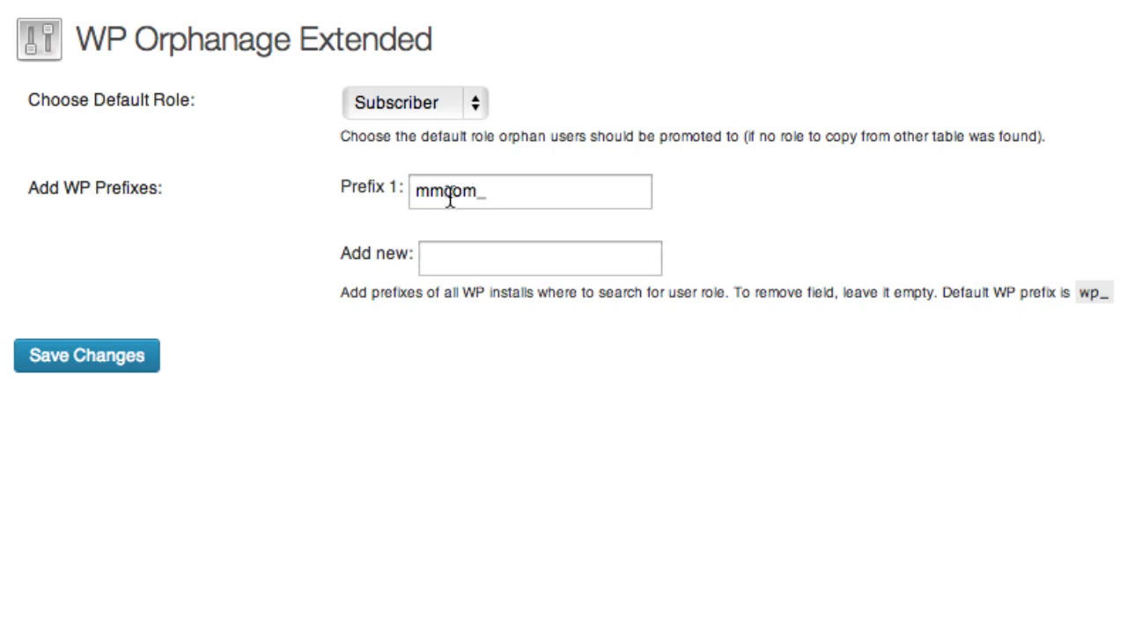
Keep Subscriber as default role, save Prefix 1 mmcom_, and view the .com site's users.
click(451, 106)
click(449, 106)
click(112, 361)
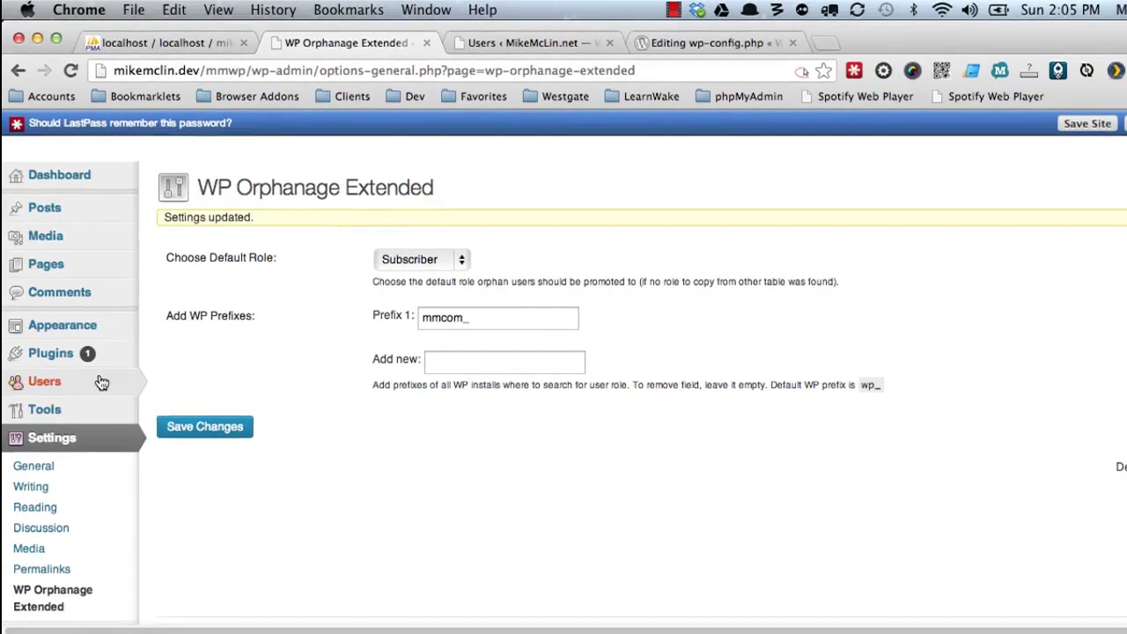
mouse_move(102, 382)
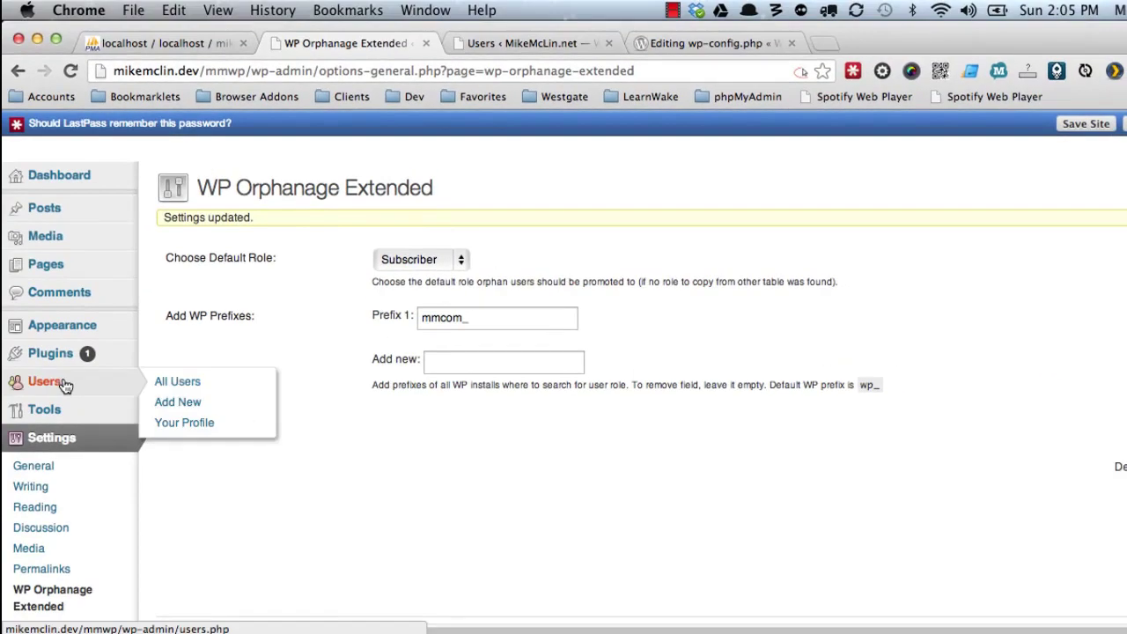
click(181, 379)
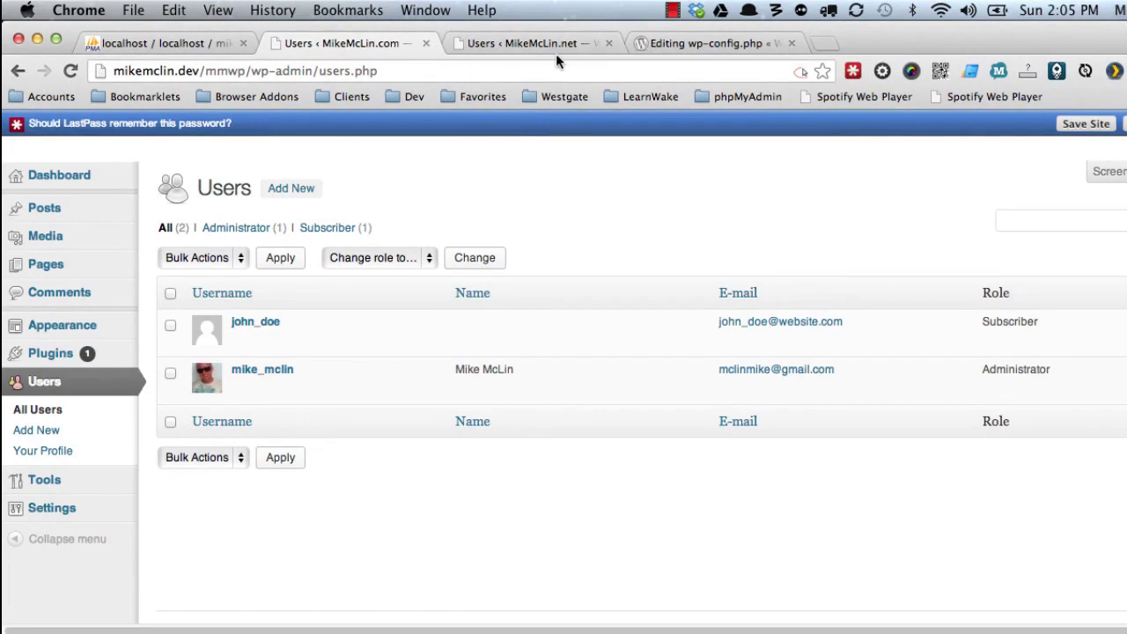
On the .net site, activate WP-Orphanage Extended from Installed Plugins.
click(553, 44)
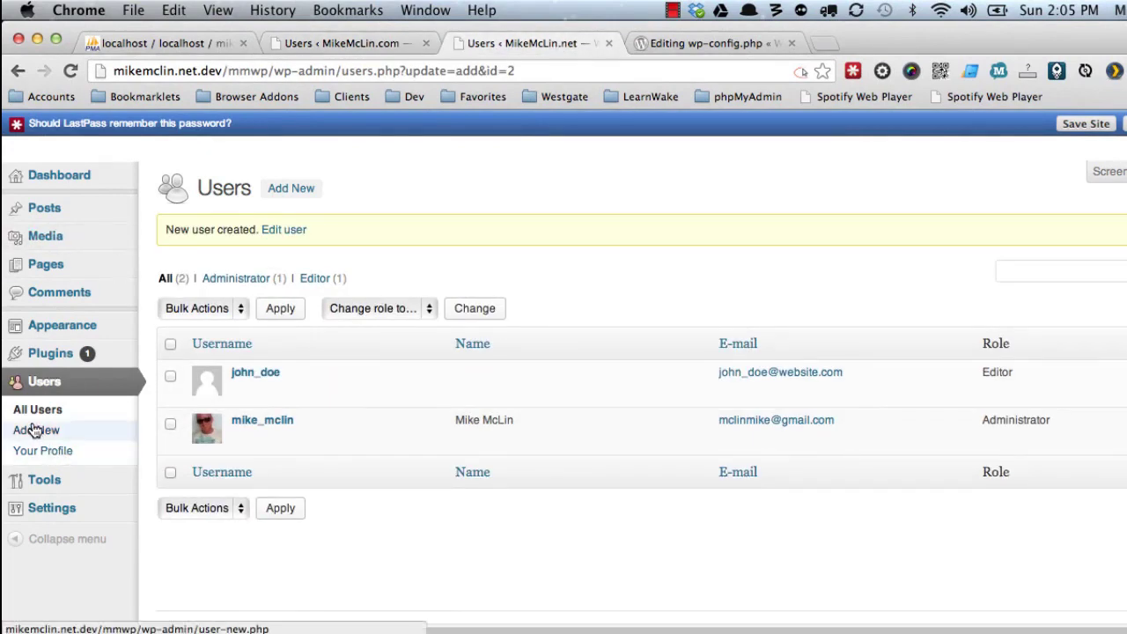
mouse_move(76, 360)
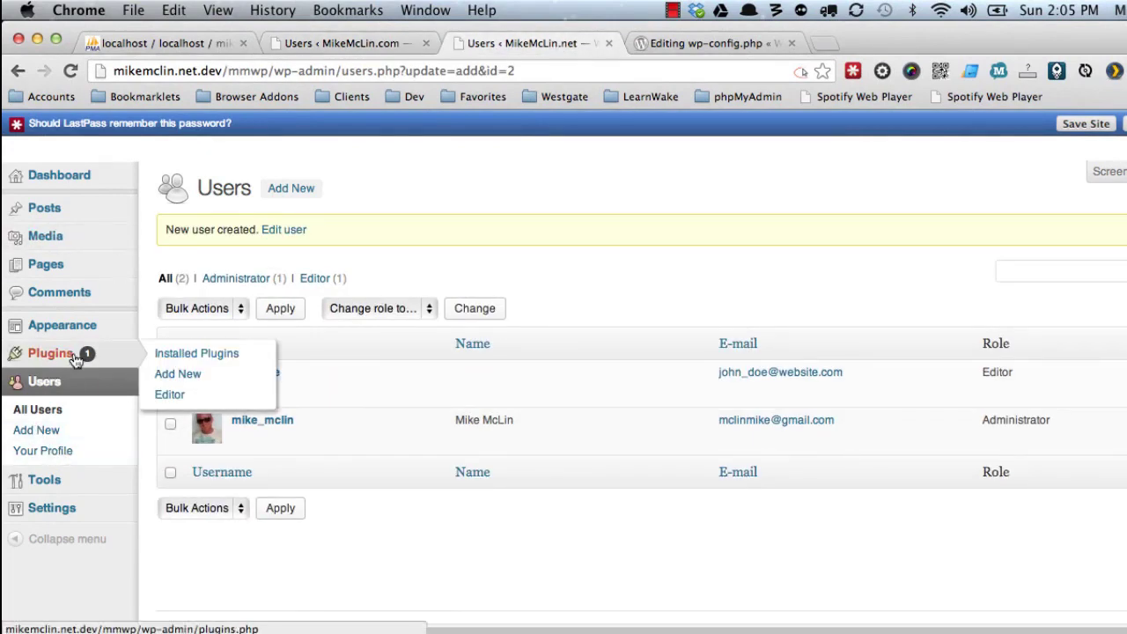
click(176, 354)
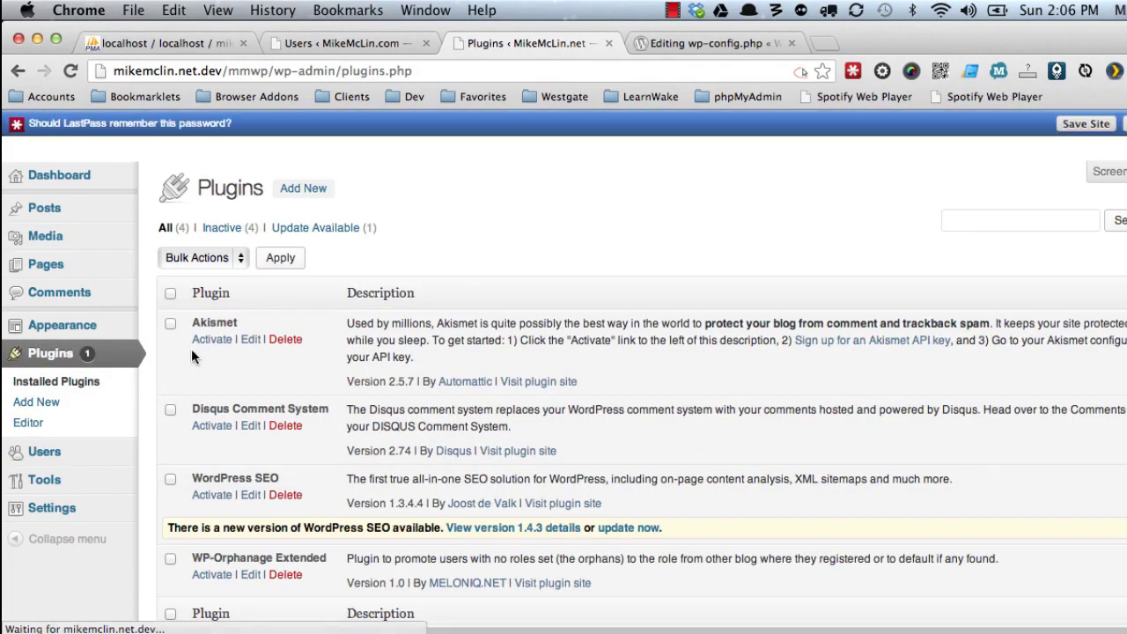
scroll(191, 349, down, 3)
click(216, 471)
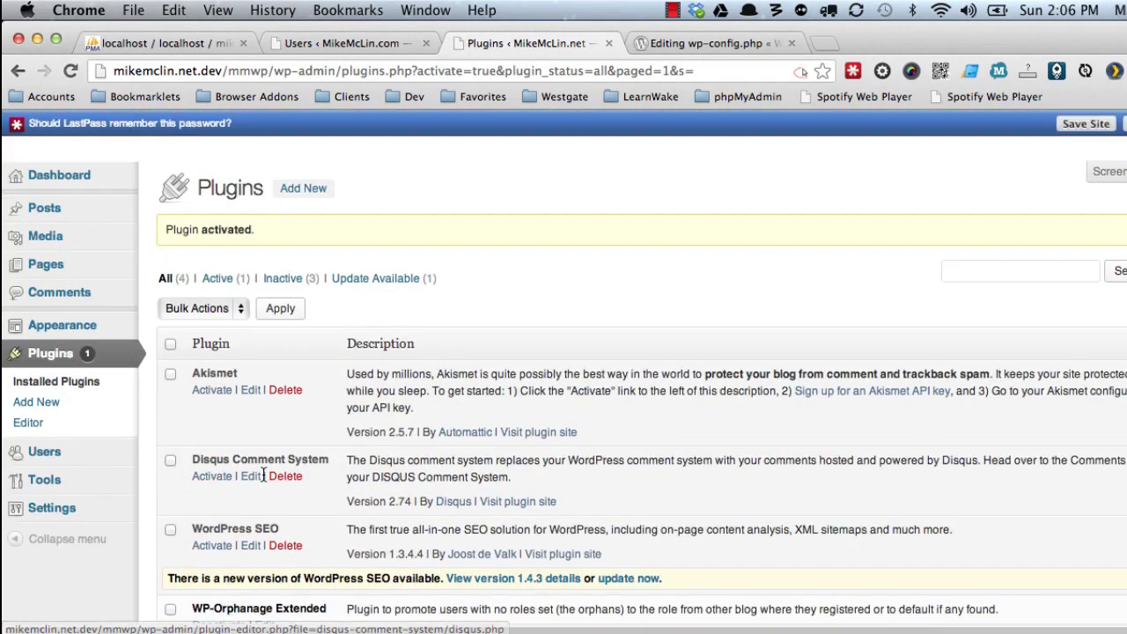
Open the .net site's WP Orphanage Extended settings, where Prefix 1 shows mmnet_.
scroll(275, 478, down, 1)
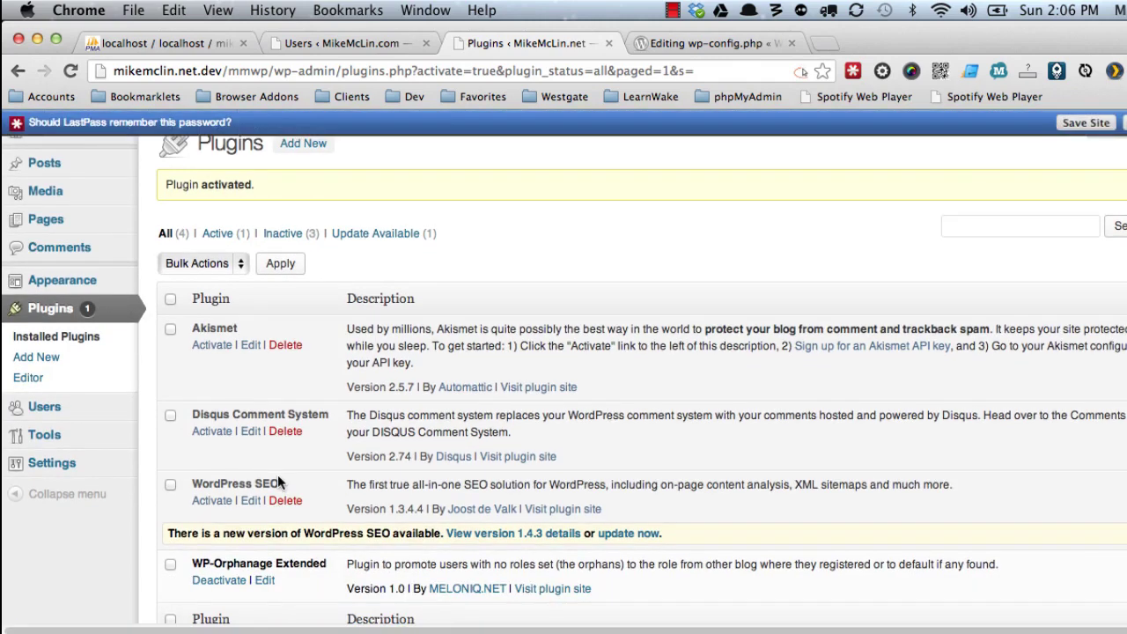
scroll(277, 480, down, 1)
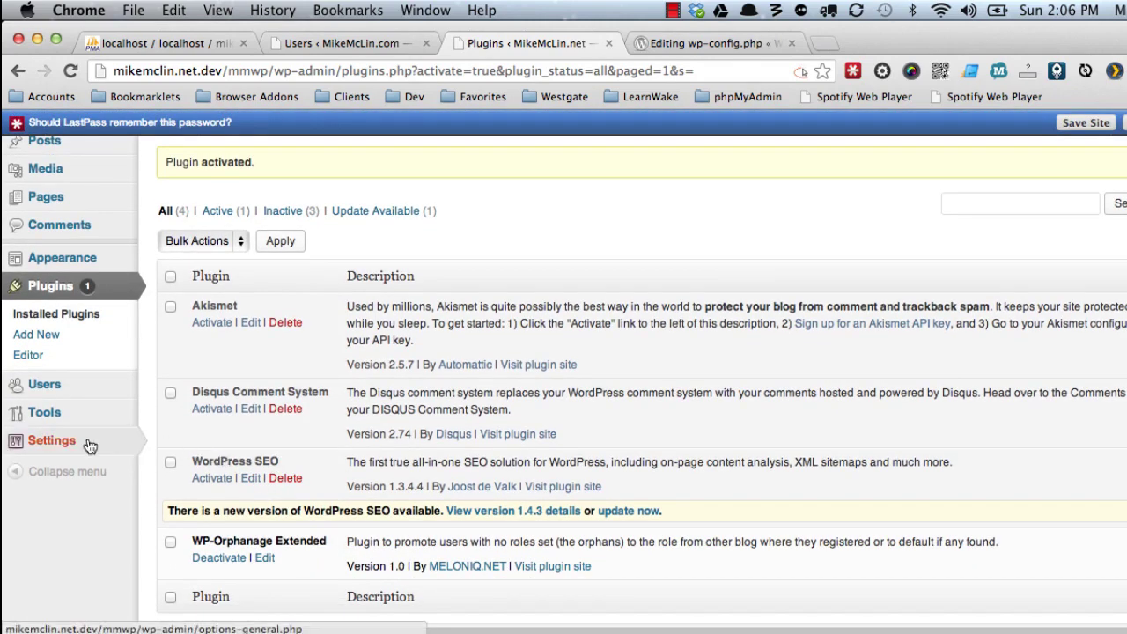
mouse_move(85, 447)
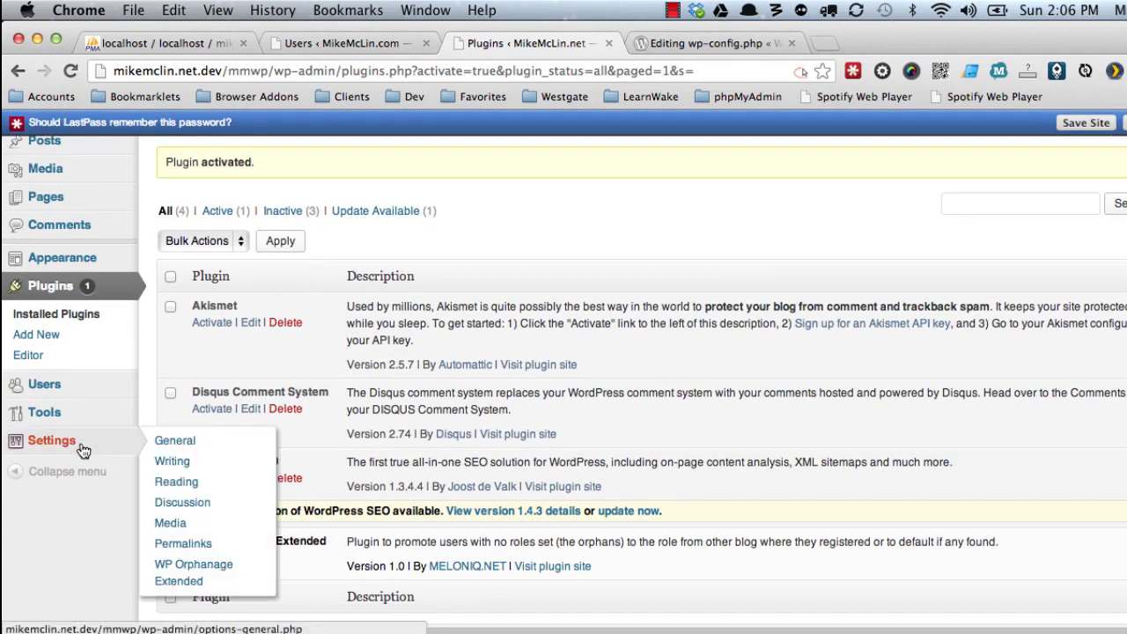
click(185, 568)
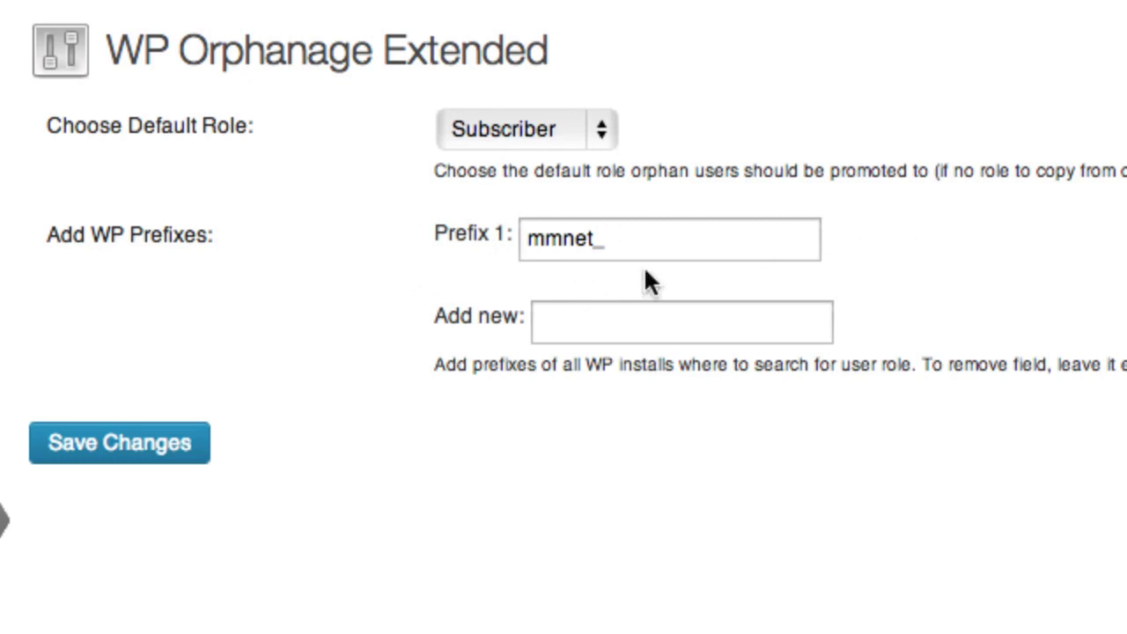
Change the .net site's Prefix 1 from mmnet_ to mmcom_, save it, and return to the .com users.
click(565, 242)
drag(565, 242, 596, 243)
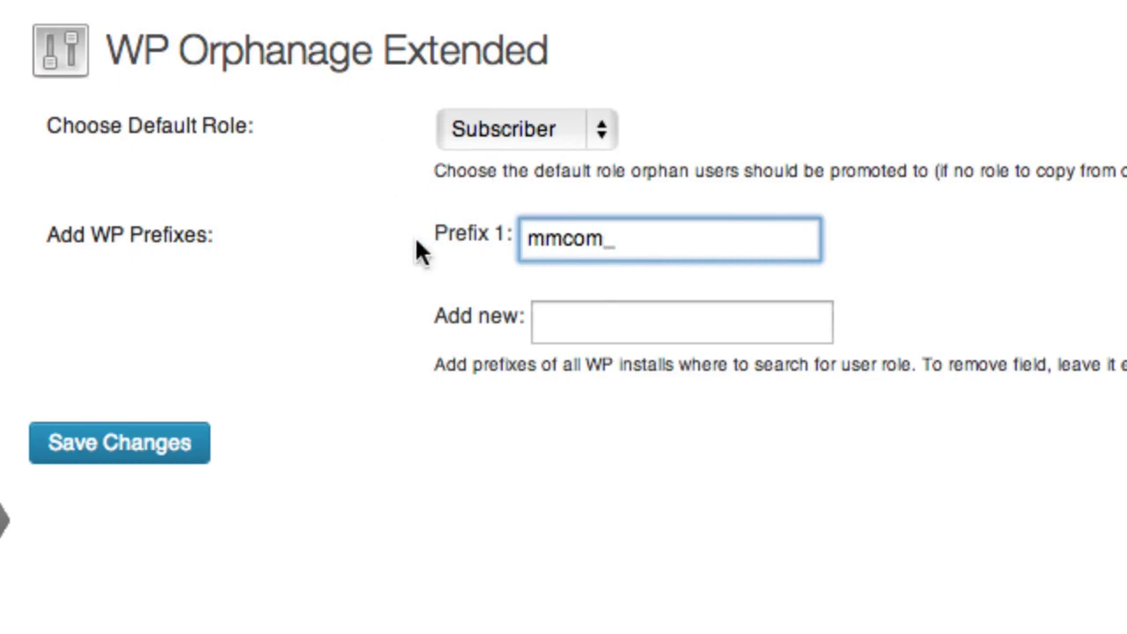
click(198, 431)
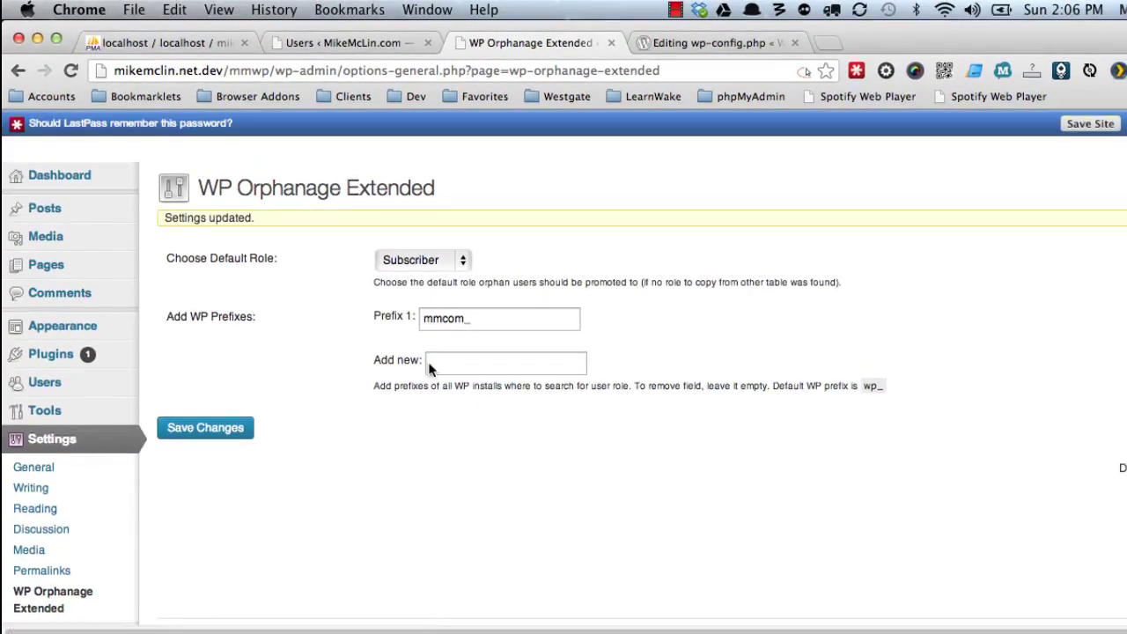
click(357, 42)
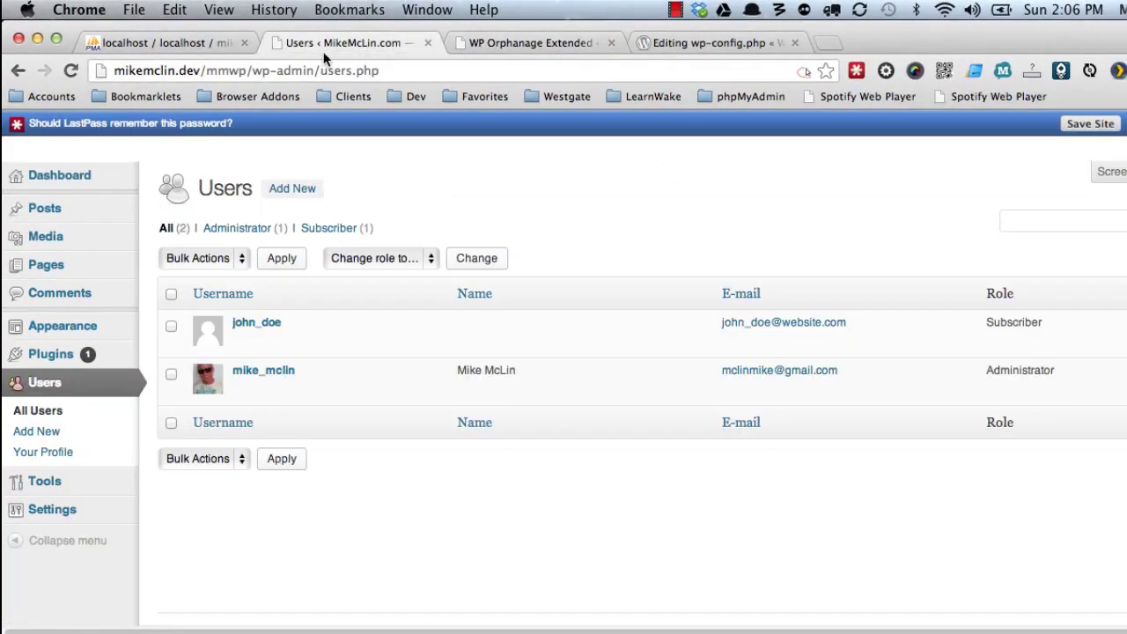
Start a new user on the .com site, entering the username and e-mail address.
click(40, 435)
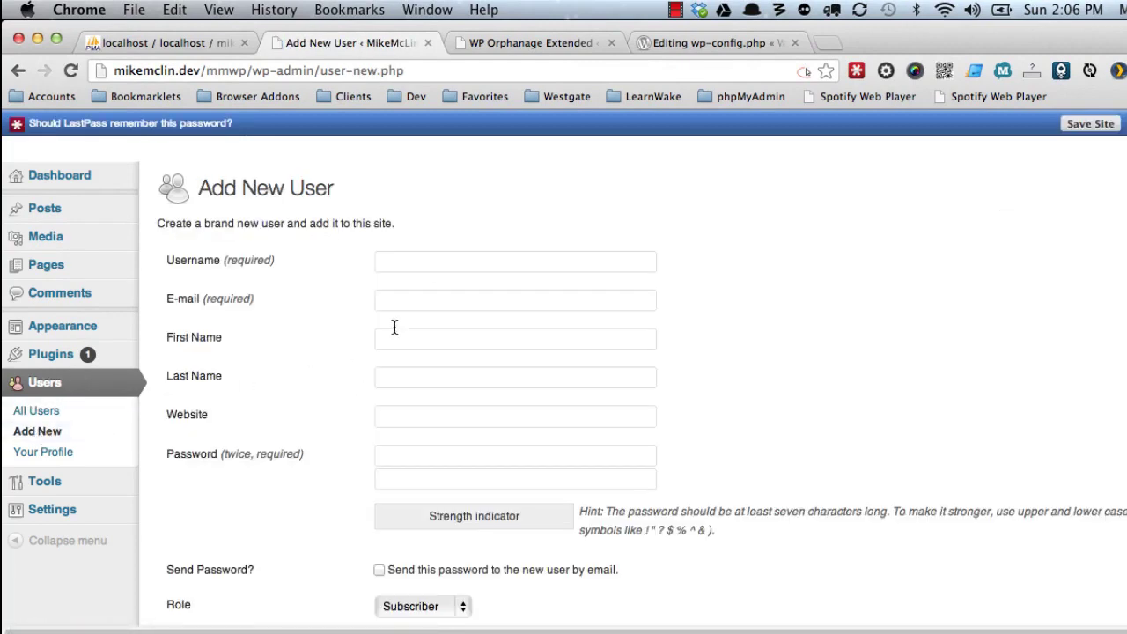
click(423, 261)
text(jane)
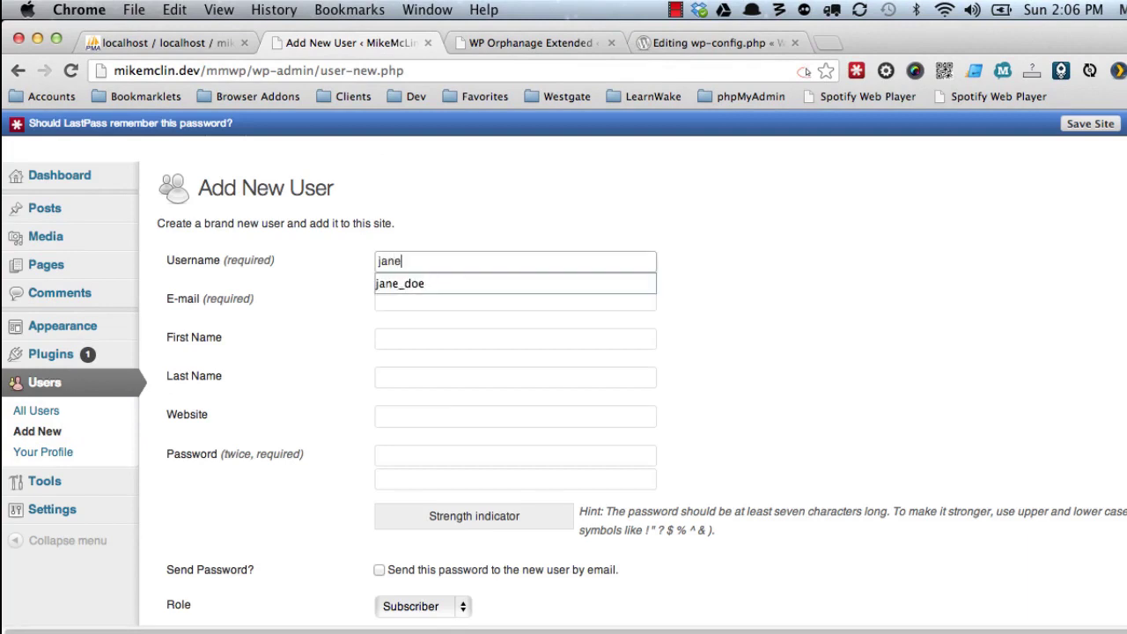
click(467, 283)
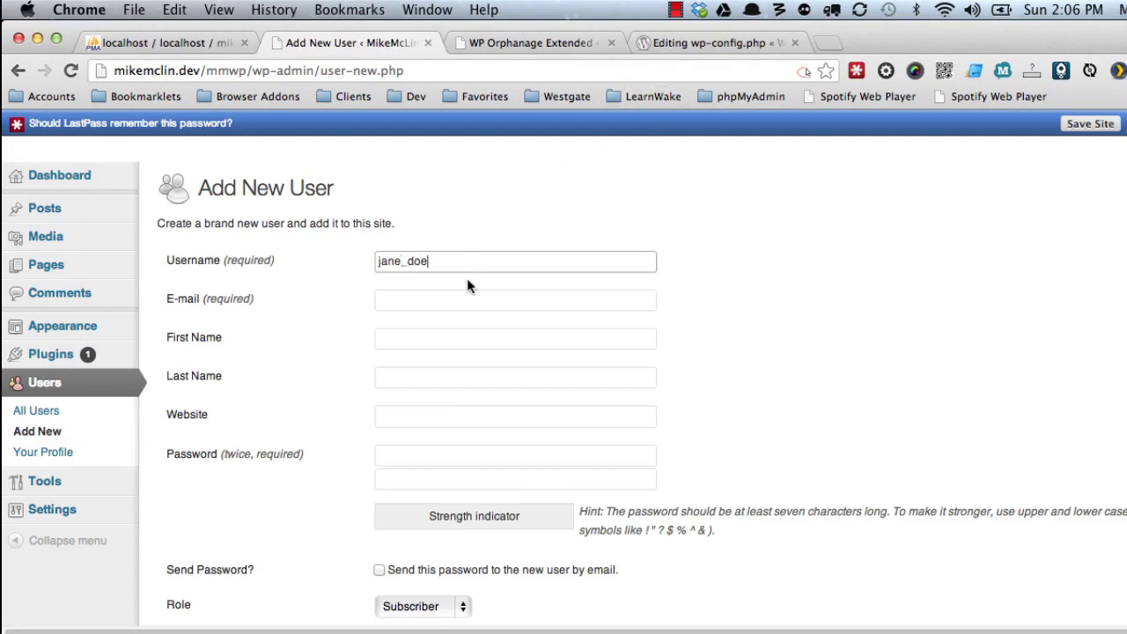
click(452, 297)
text(ja)
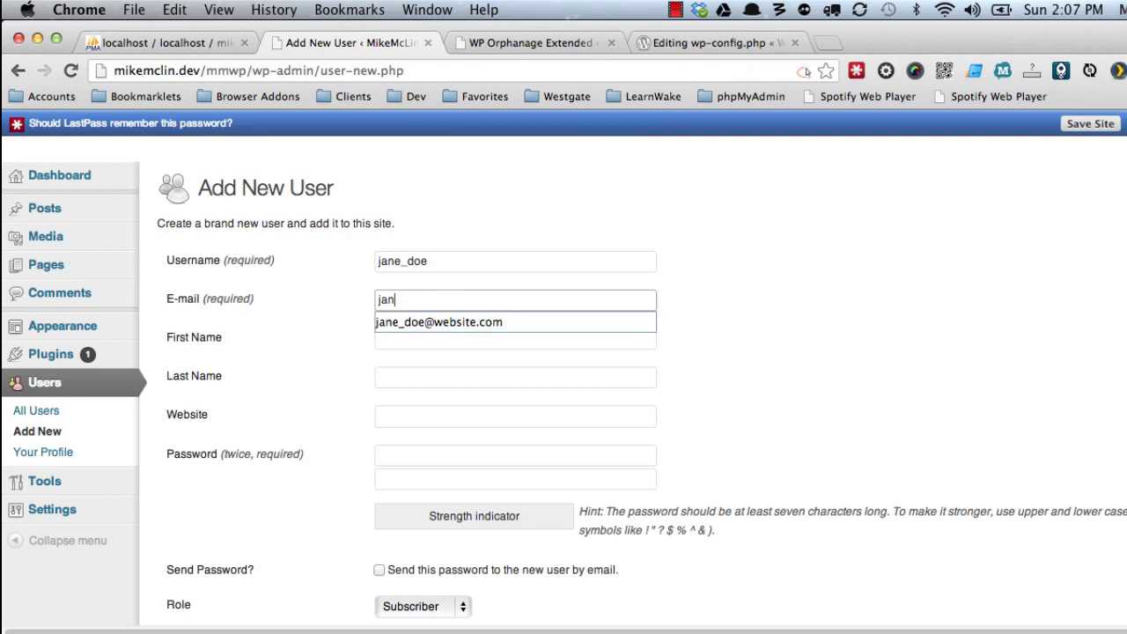
text(n)
click(451, 322)
scroll(436, 348, down, 3)
Enter the account password twice, set the role to Author, and create the user.
click(434, 335)
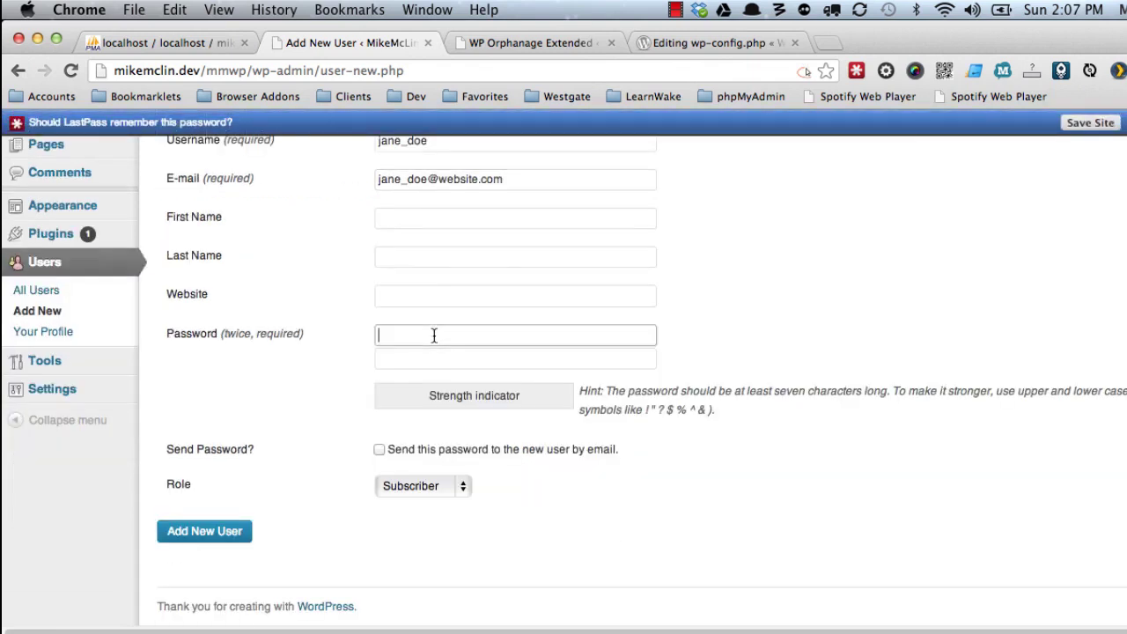
text(passwor)
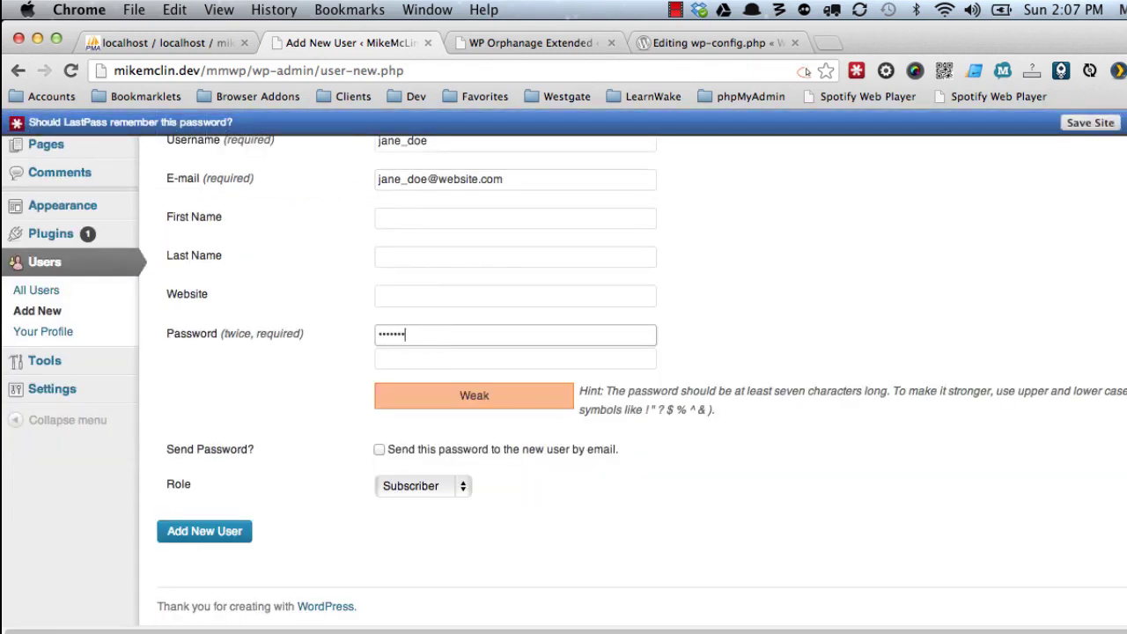
text(d)
key(Tab)
text(password)
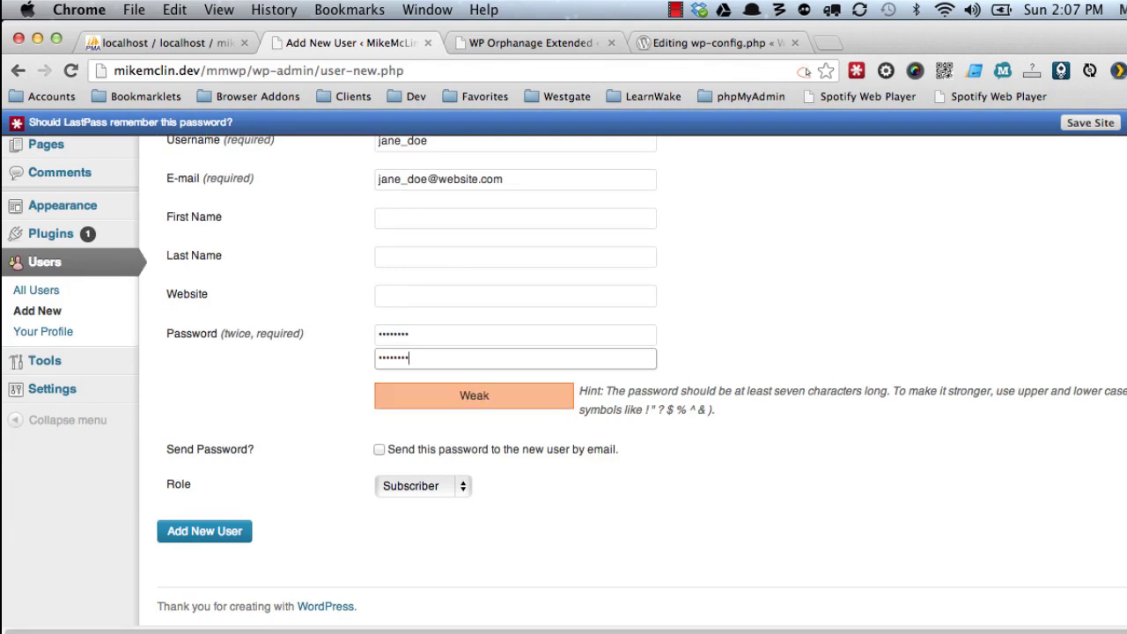
click(411, 485)
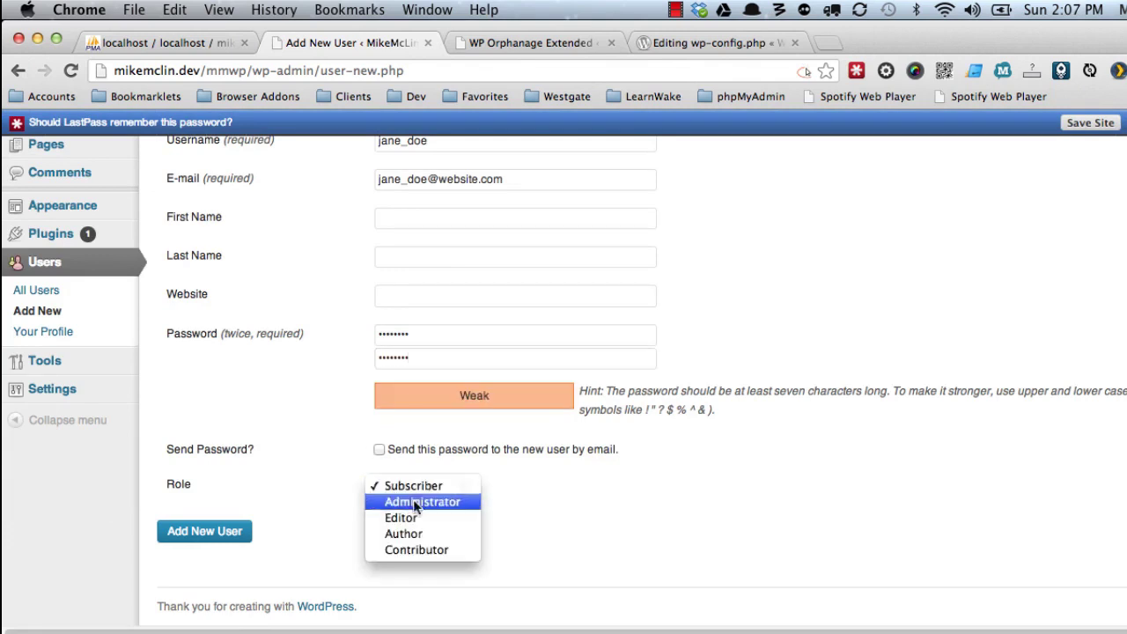
click(414, 534)
click(211, 534)
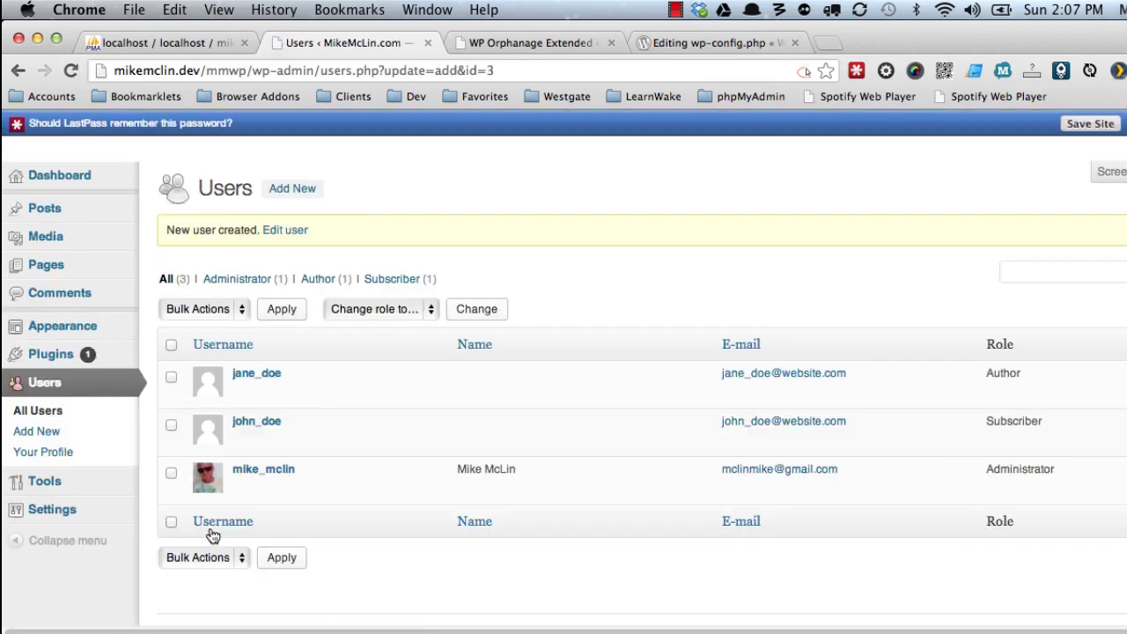
Confirm the .net site's user list also shows the new Author account.
click(502, 42)
mouse_move(44, 394)
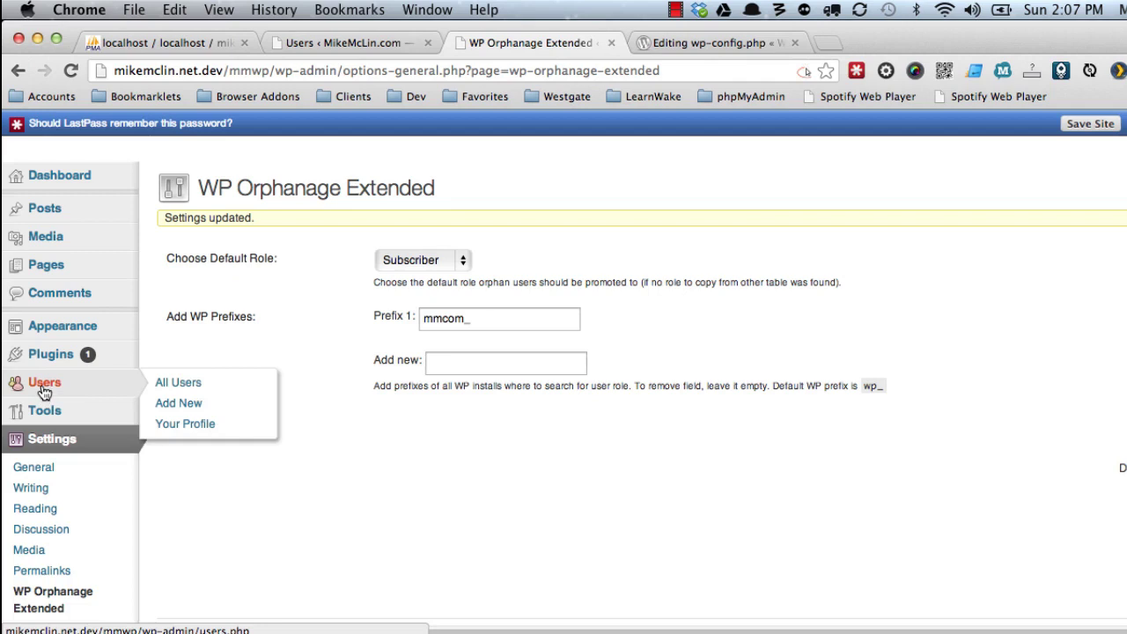
click(163, 382)
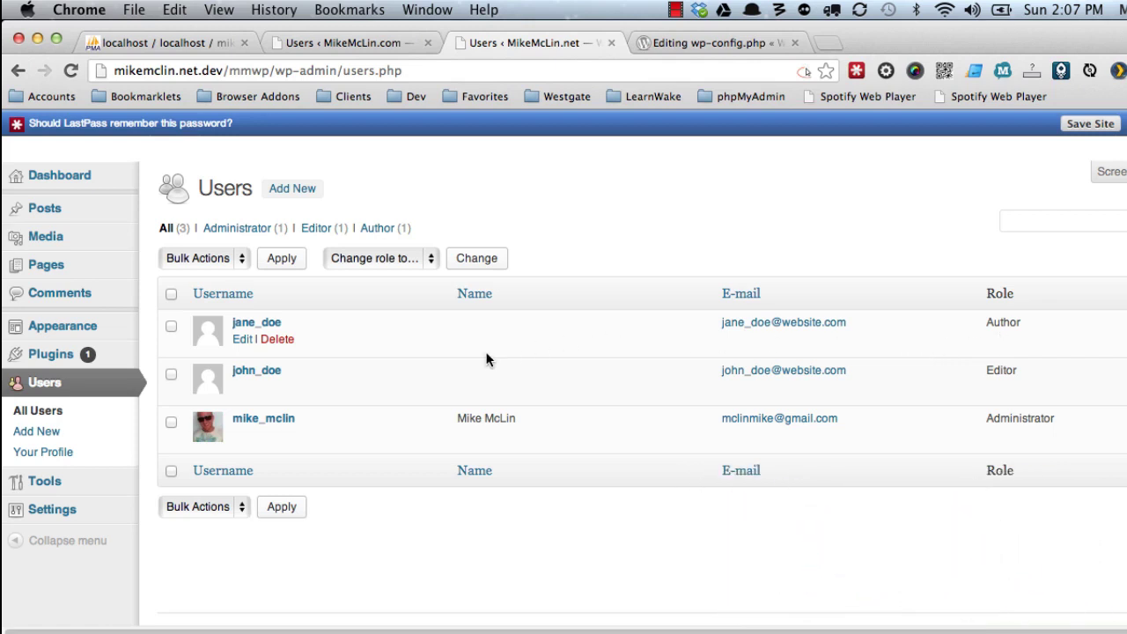
Change the .net site's WP Orphanage Extended Prefix 1 back to mmnet_ and save.
mouse_move(71, 519)
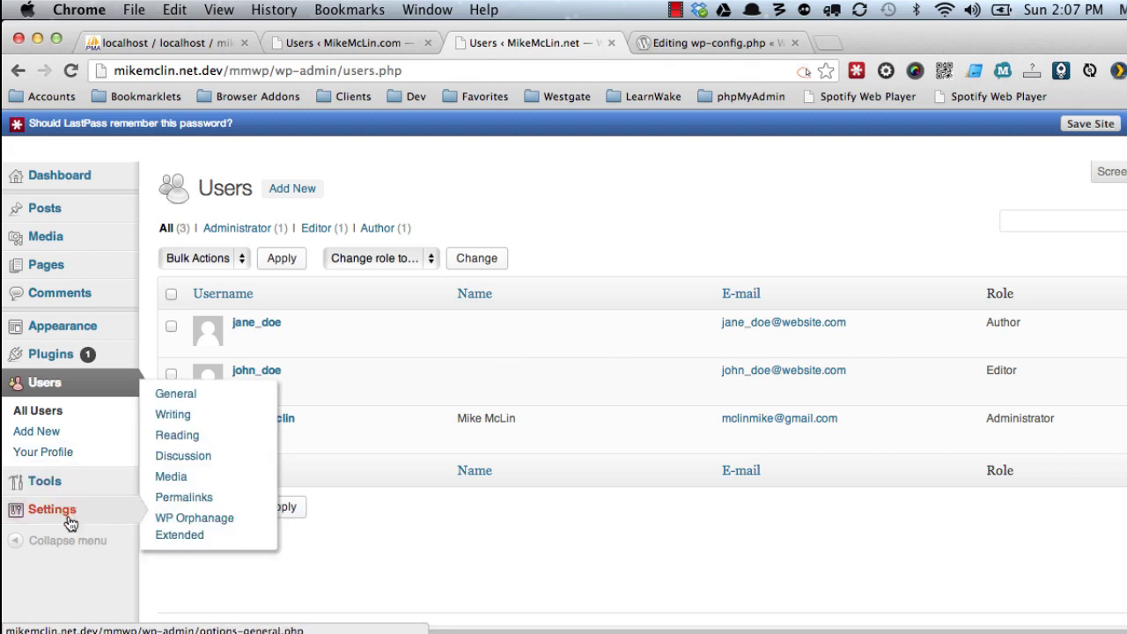
click(177, 526)
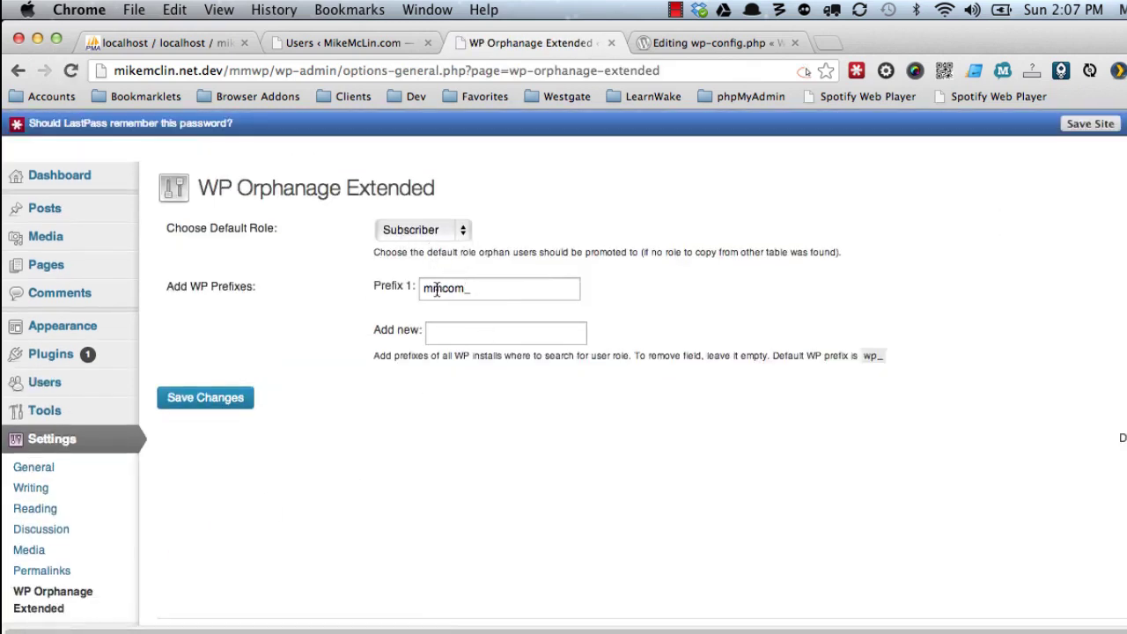
drag(442, 292, 464, 292)
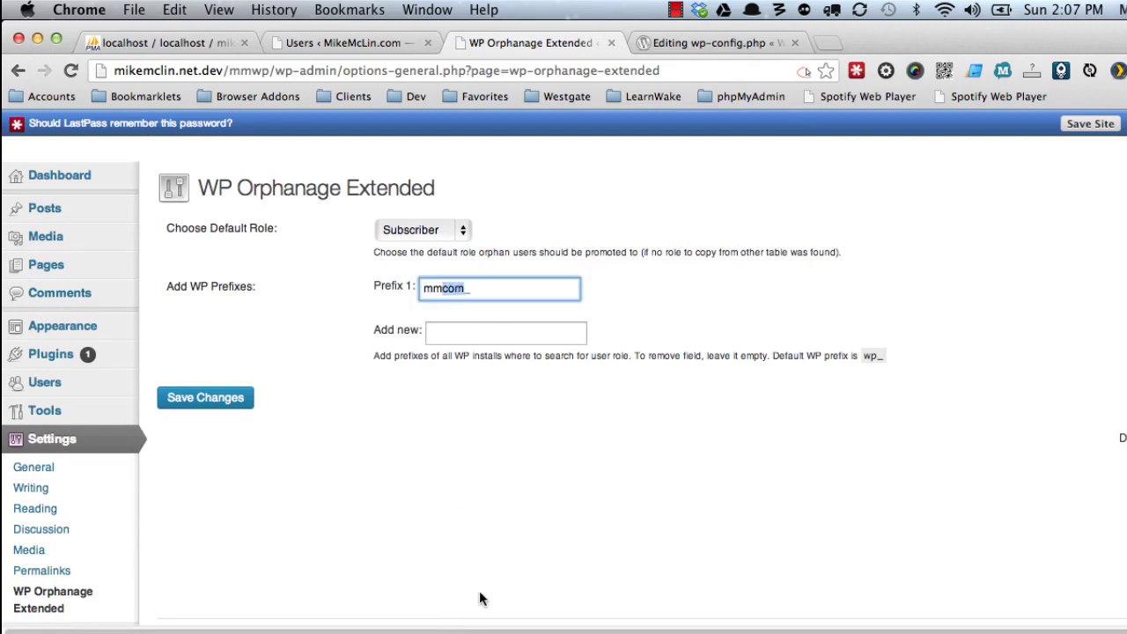
text(net)
click(221, 397)
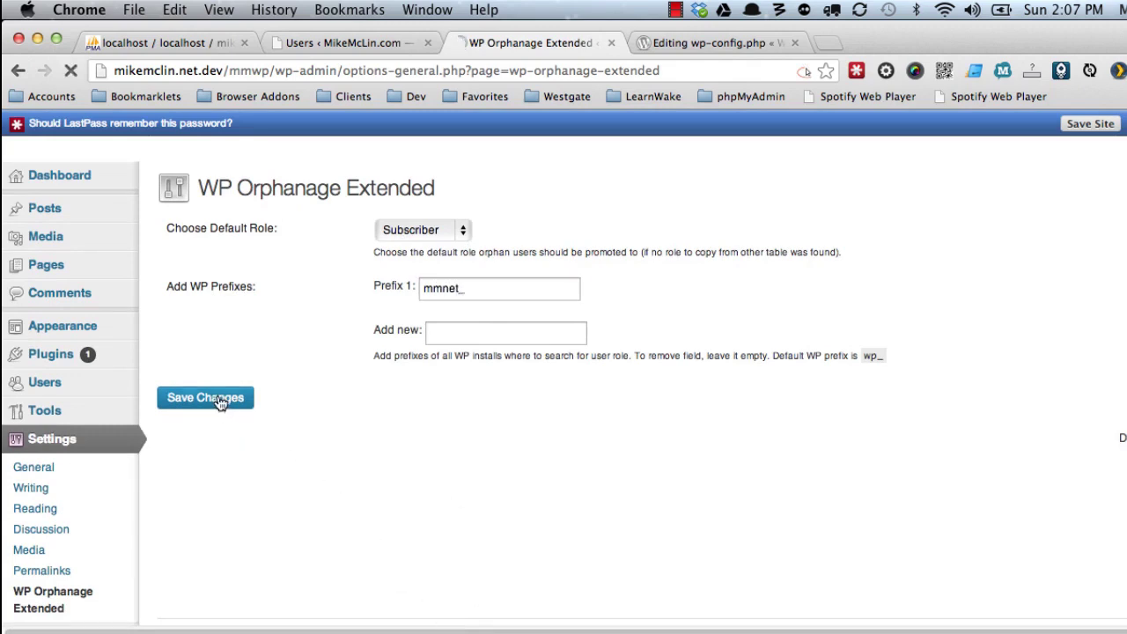
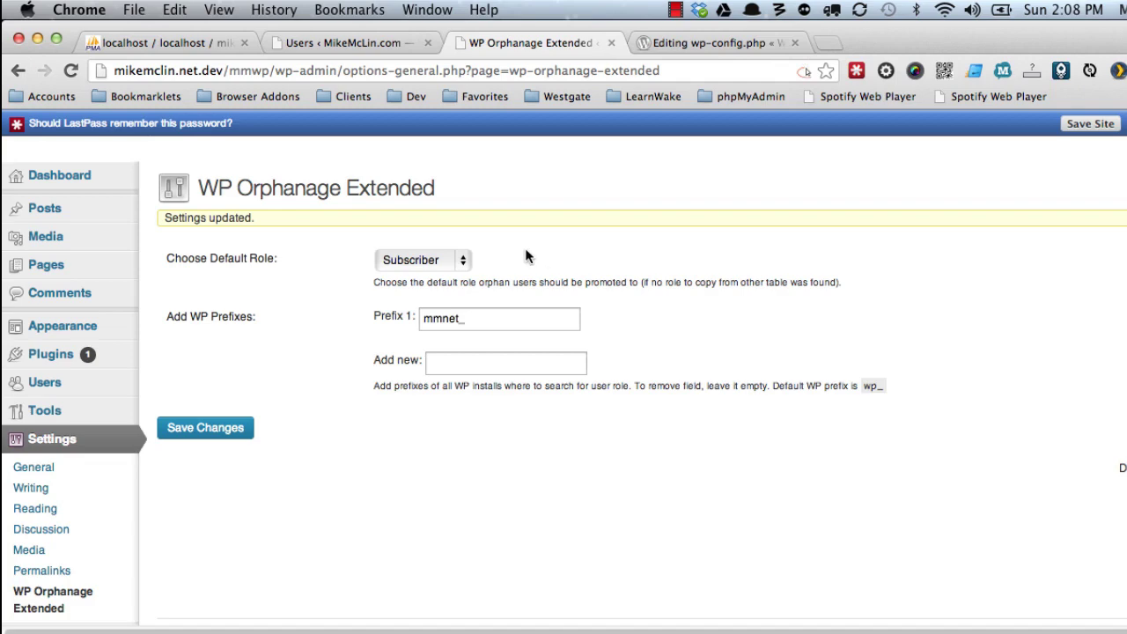
Show the mikemclin database's structure in phpMyAdmin, listing its 20 mmcom_ and mmnet_ tables.
click(176, 43)
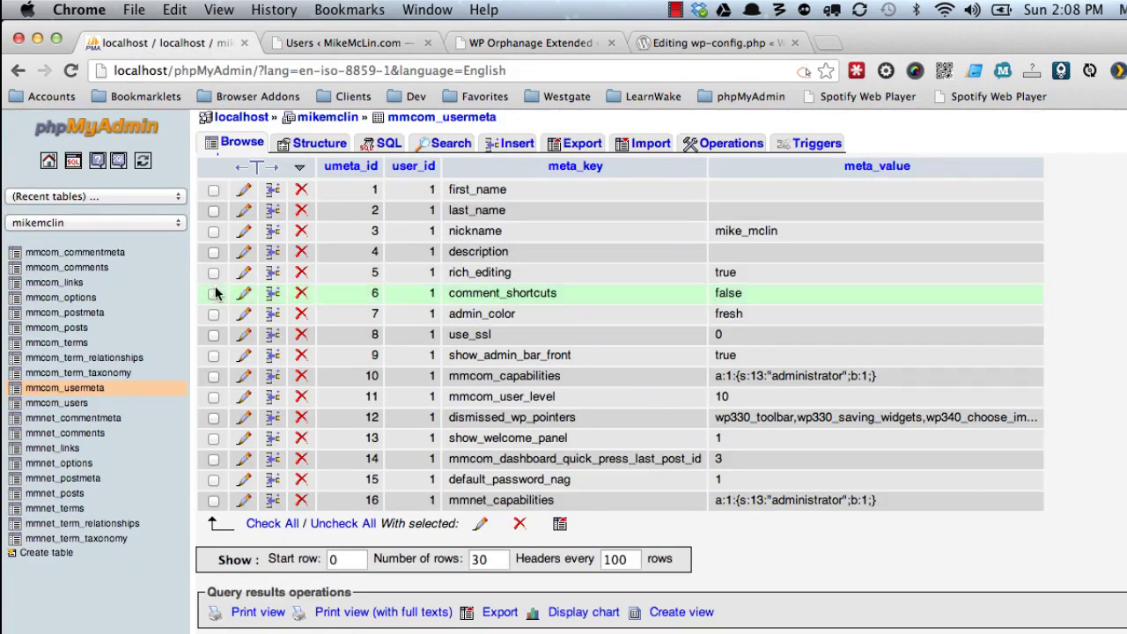
click(327, 117)
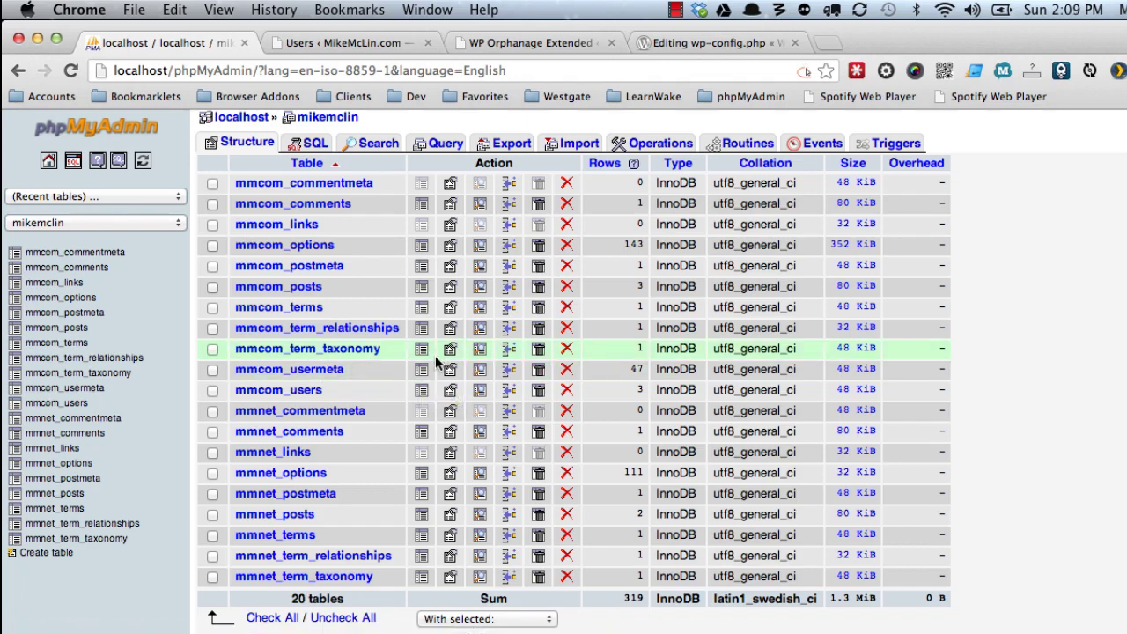
Tick the nine mmnet_ tables, from mmnet_commentmeta through mmnet_term_taxonomy, in the table list.
click(364, 44)
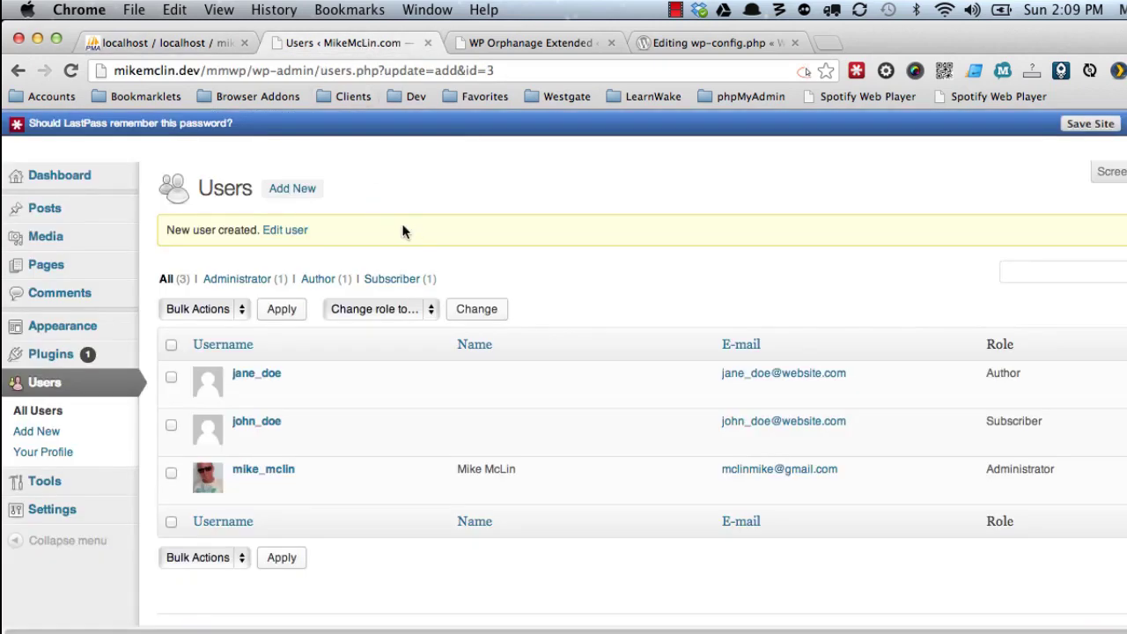
click(164, 43)
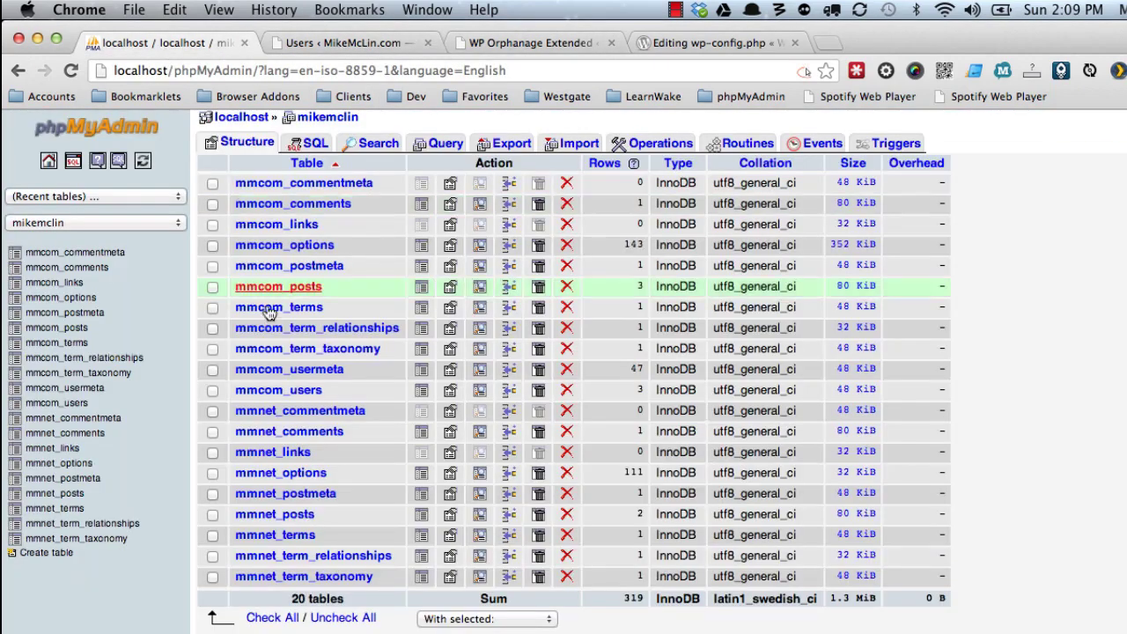
scroll(264, 352, down, 5)
click(212, 260)
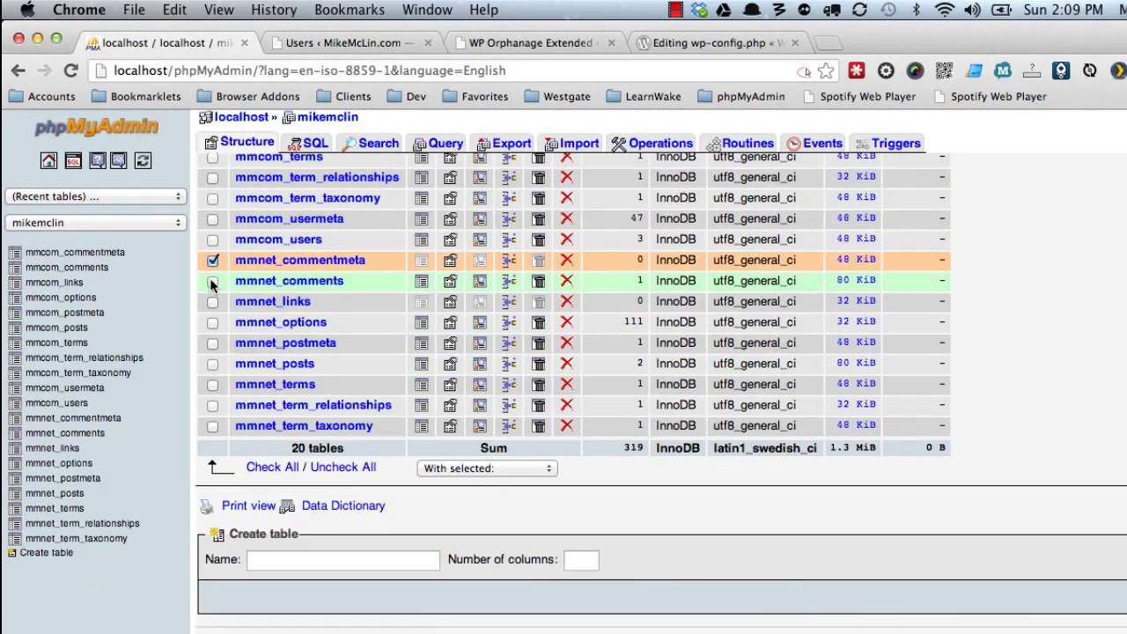
click(212, 281)
click(213, 302)
click(212, 322)
click(213, 343)
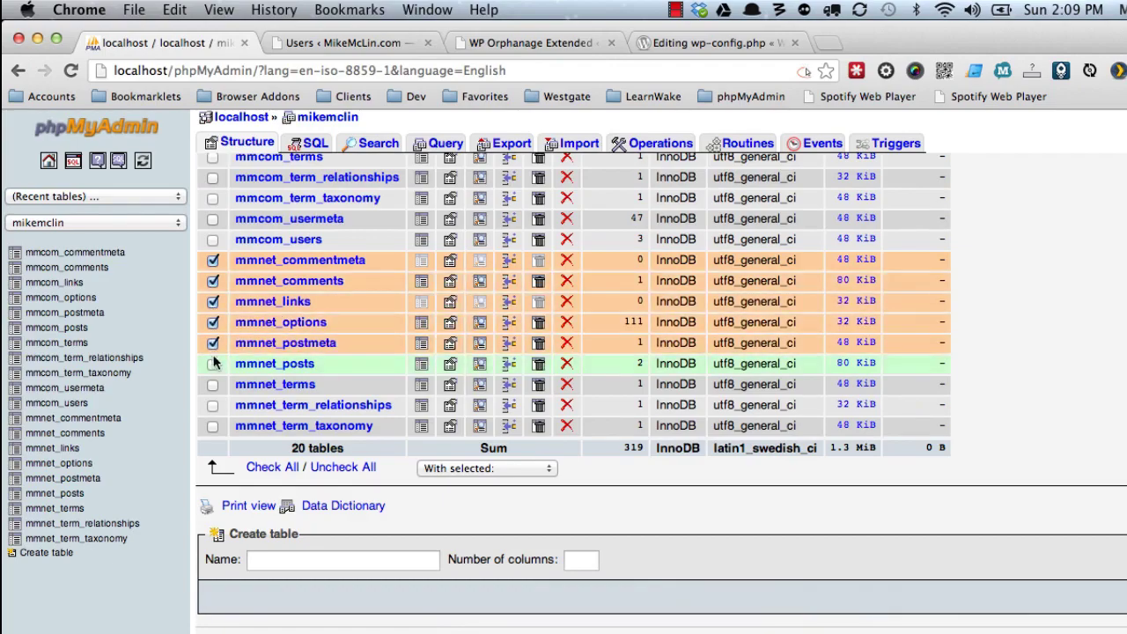
click(212, 364)
click(212, 384)
click(212, 405)
click(212, 426)
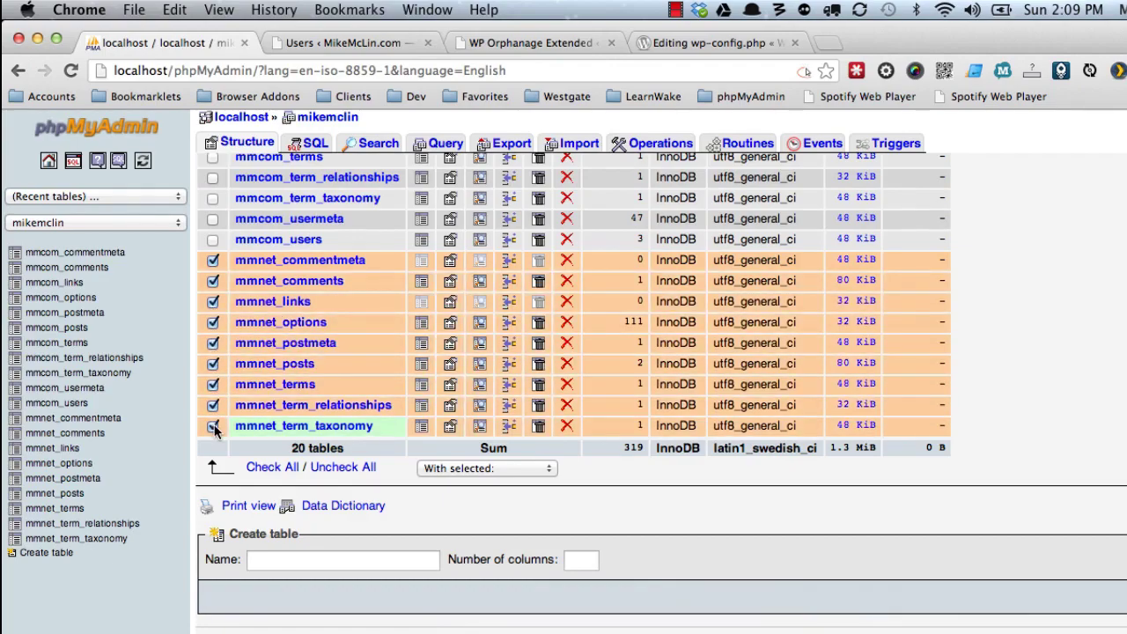
Drop the checked mmnet_ tables using the With selected menu and confirm.
click(444, 469)
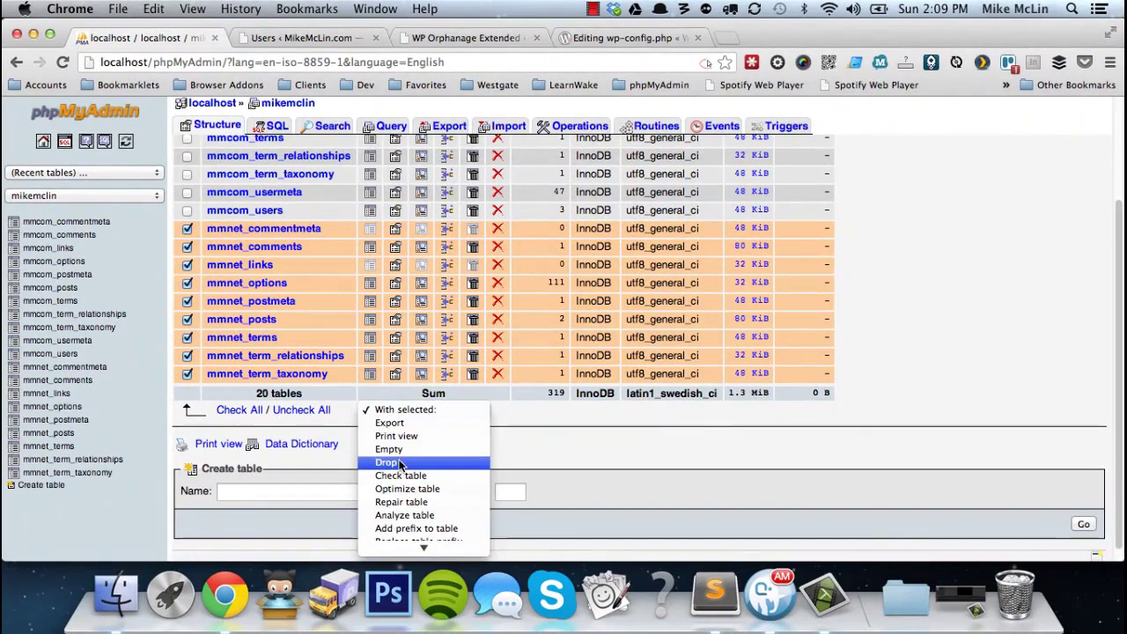
click(398, 462)
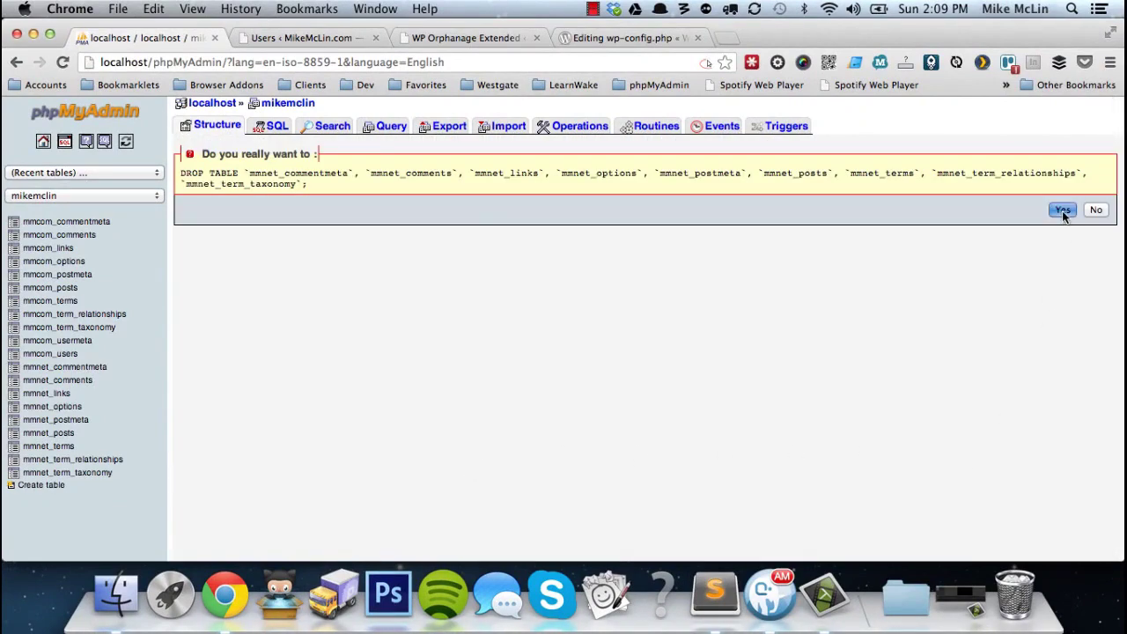
click(1063, 211)
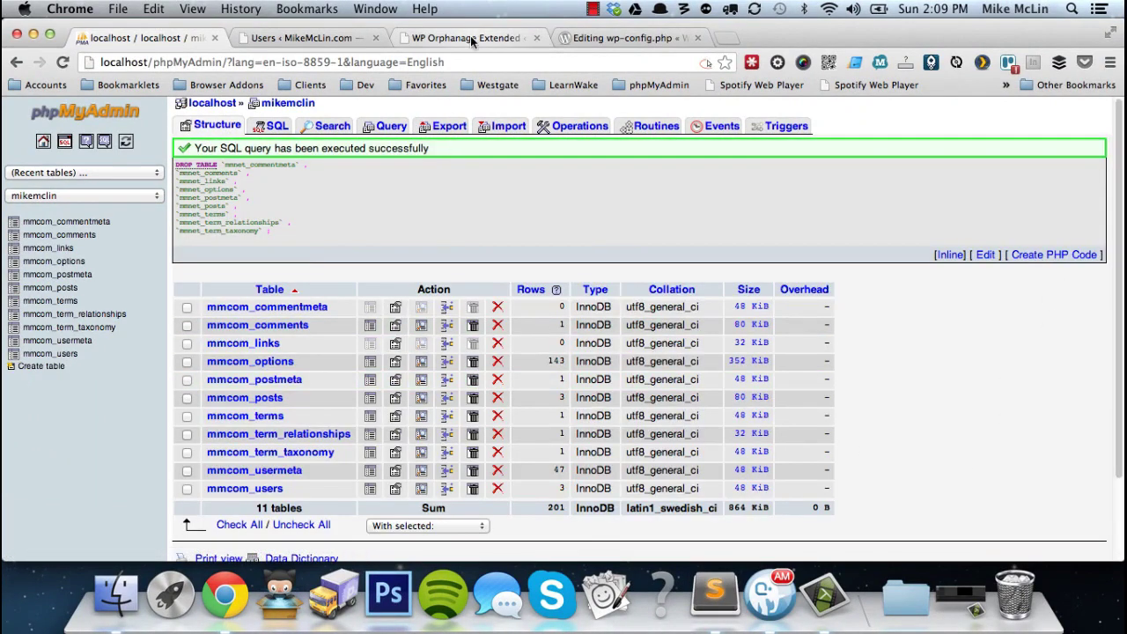
Load mikemclin.net.dev/mmwp/wp-admin/install.php, which reports that users already exist.
click(471, 37)
click(282, 62)
drag(201, 61, 641, 55)
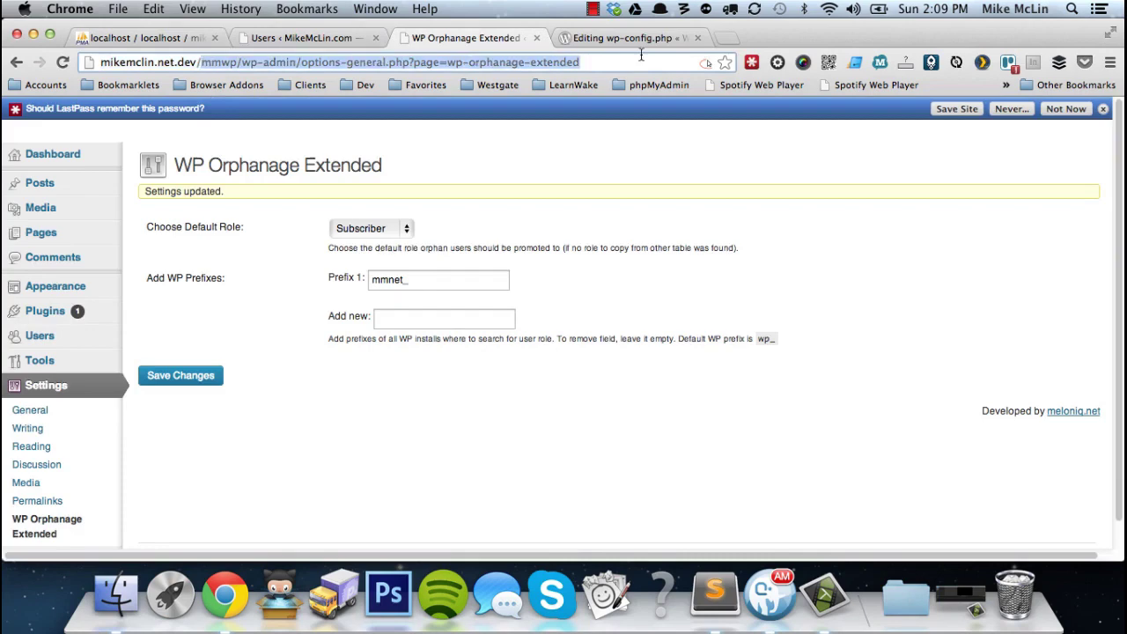
text(wp-admin/install.php)
key(Return)
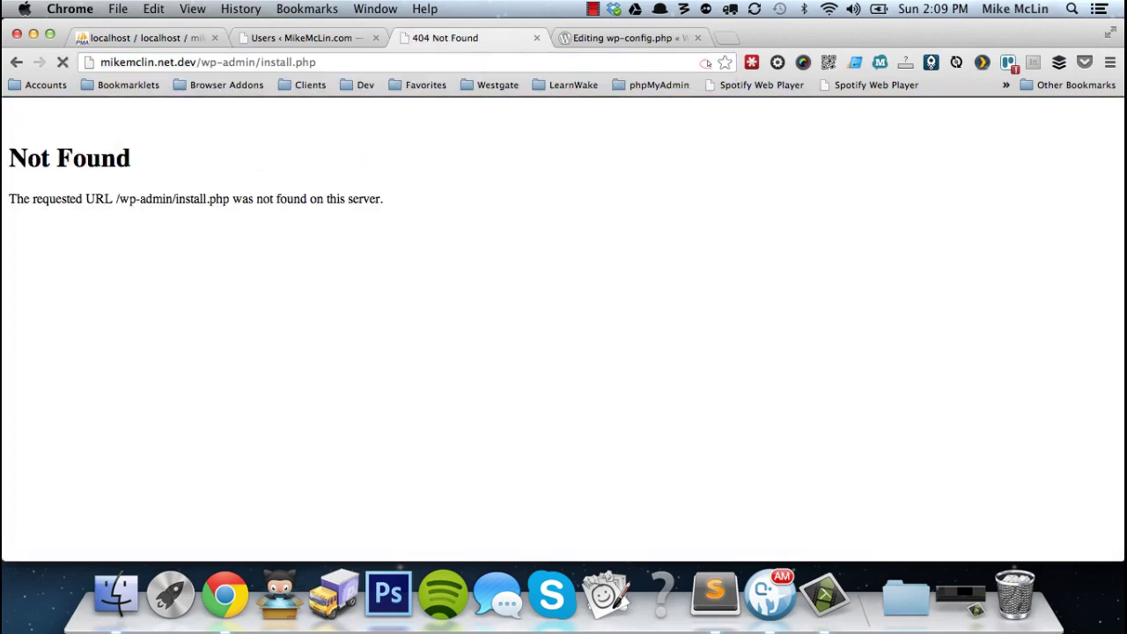
click(201, 61)
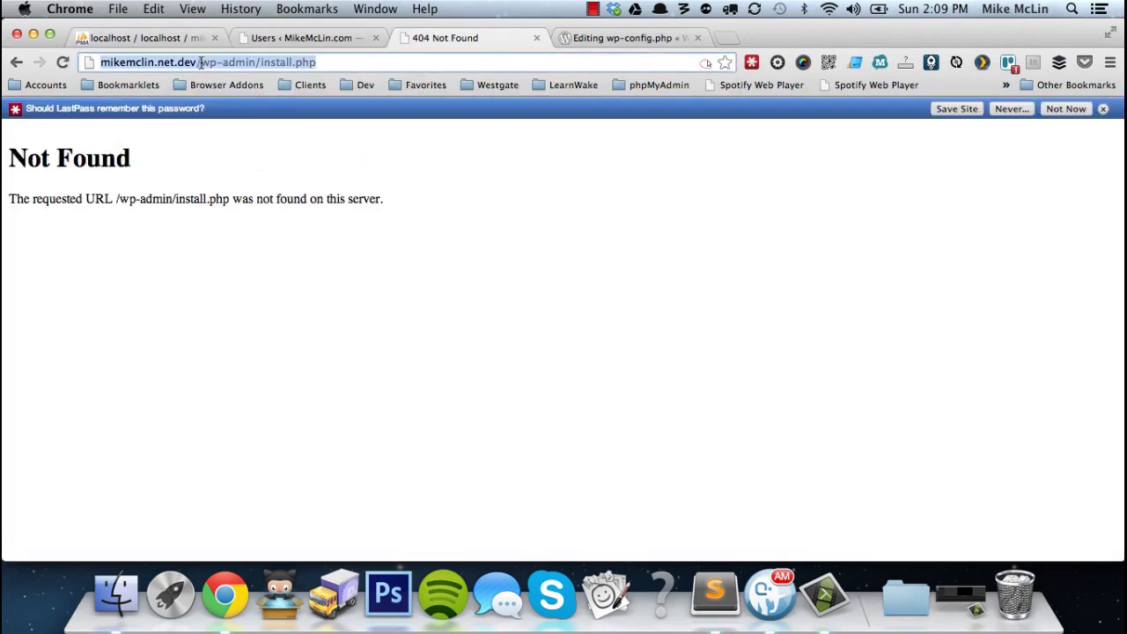
click(201, 62)
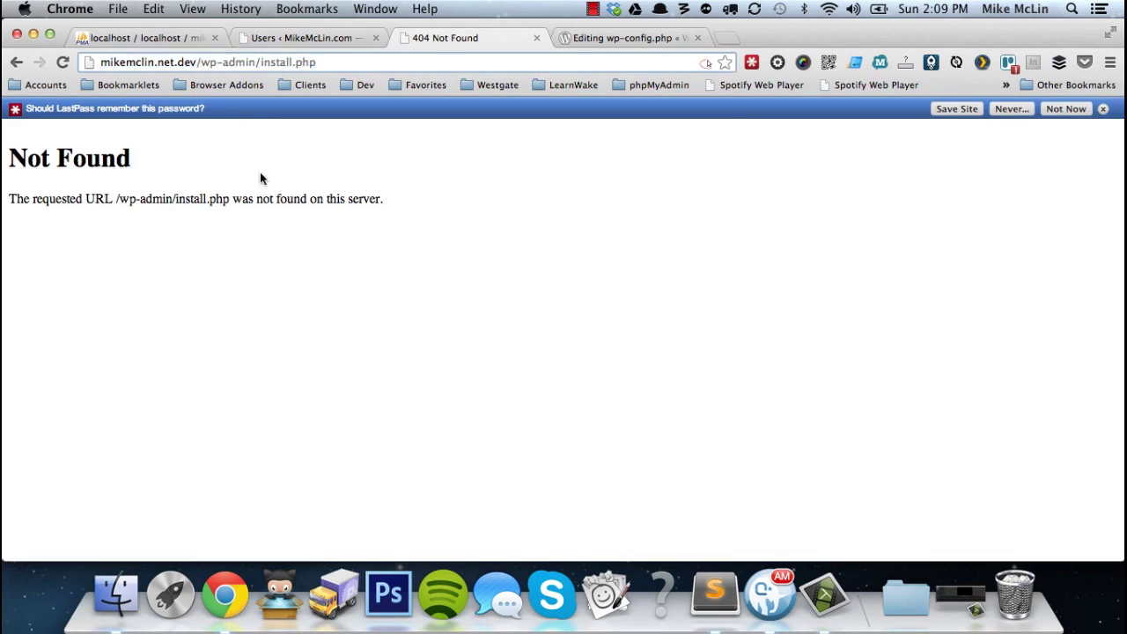
text(mmwp)
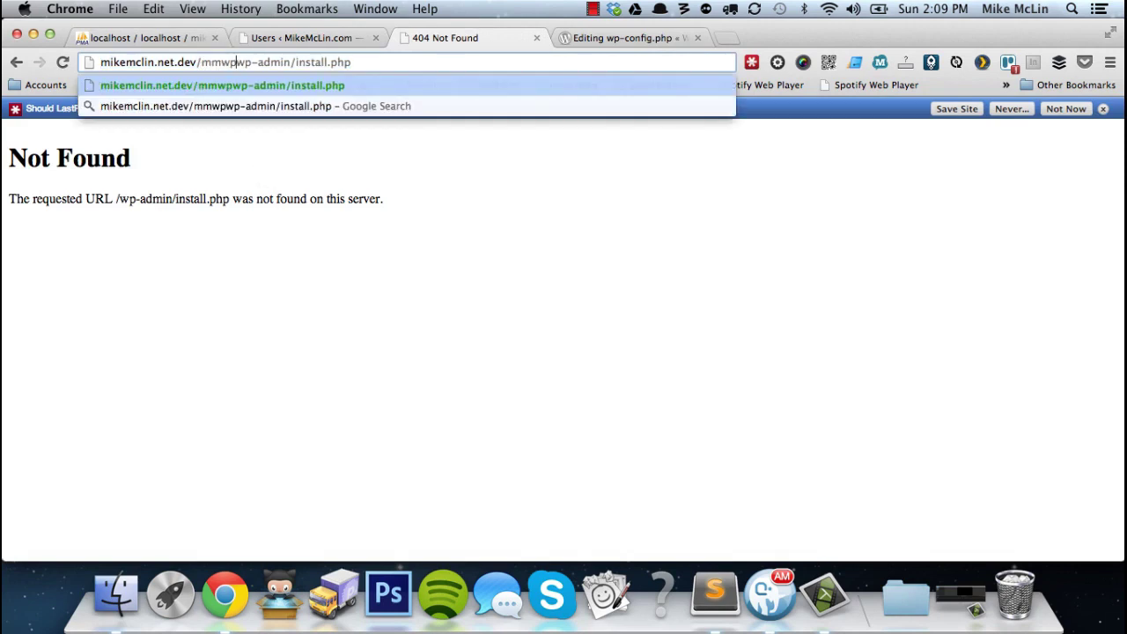
text(/)
key(Return)
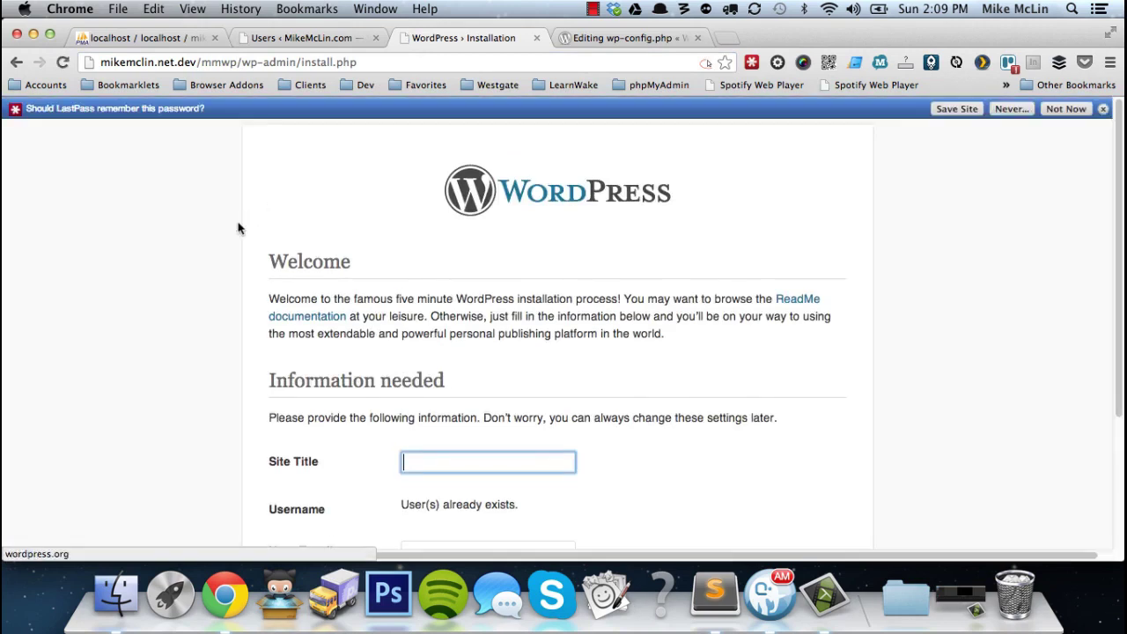
scroll(264, 290, down, 5)
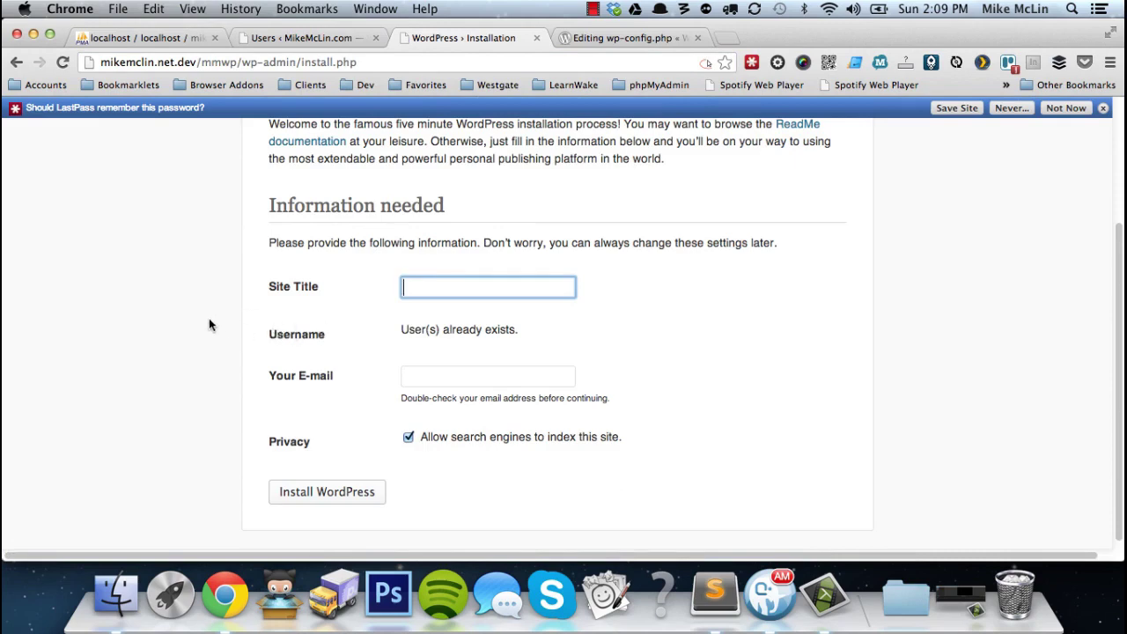
key(super+Tab)
key(super+Tab)
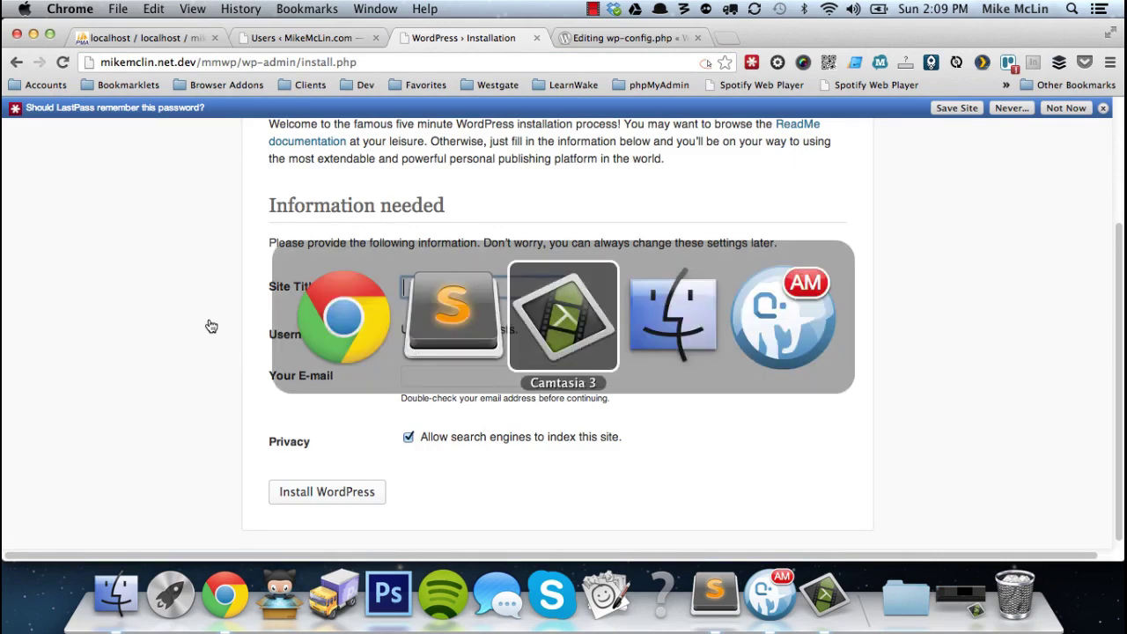
Comment out the CUSTOM_USER_TABLE and CUSTOM_USER_META_TABLE defines in the mmwp wp-config.php.
key(shift+super+Tab)
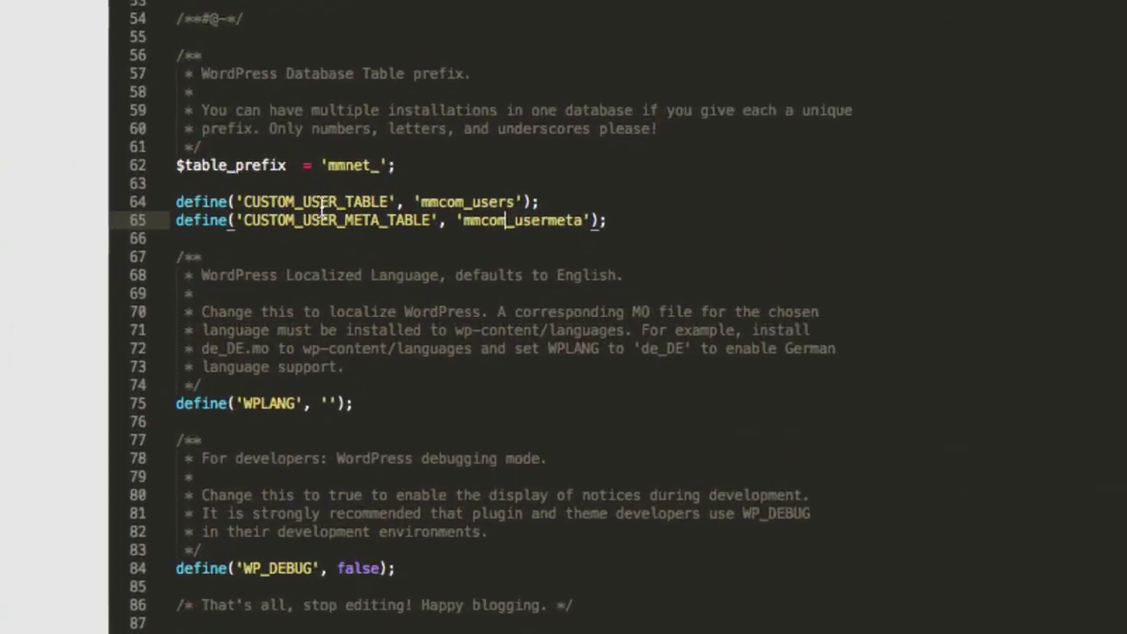
triple_click(323, 210)
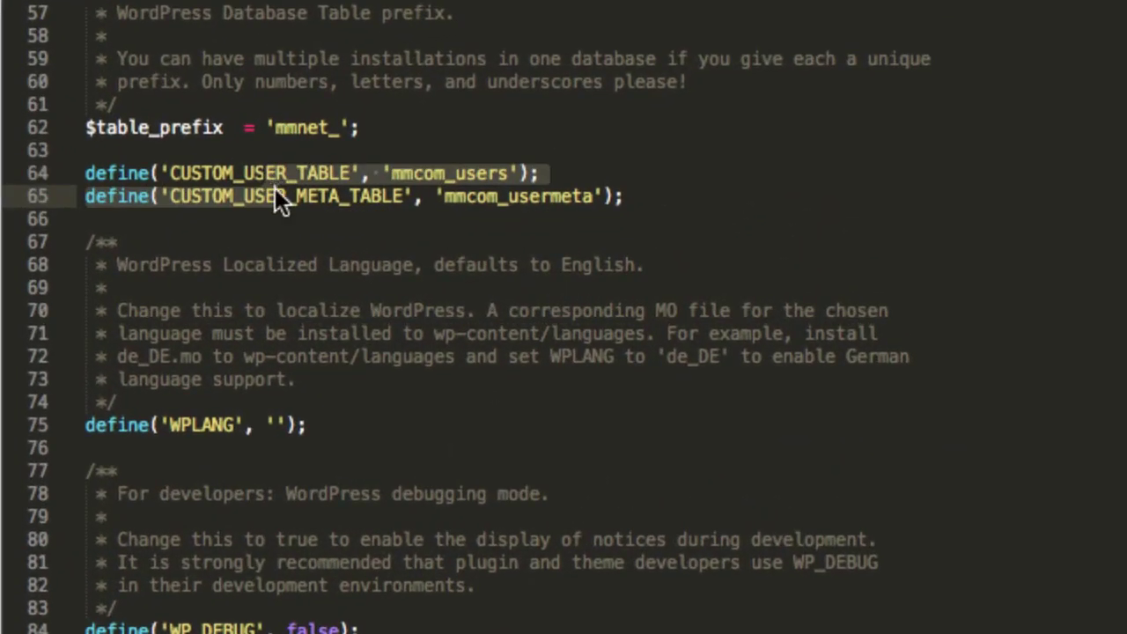
key(super+slash)
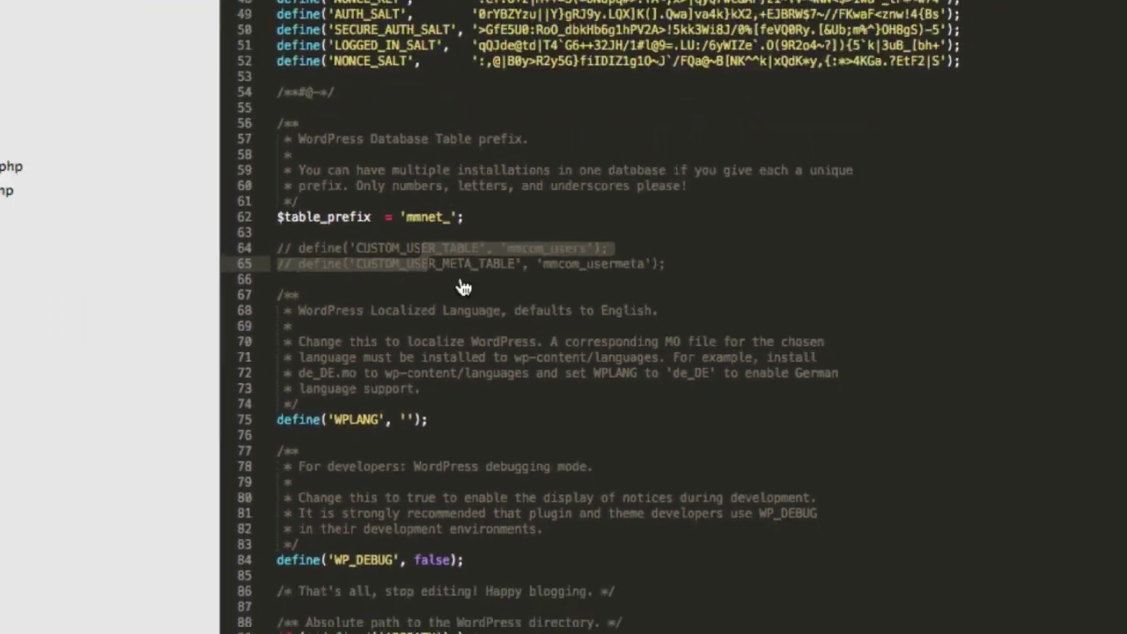
key(super+Tab)
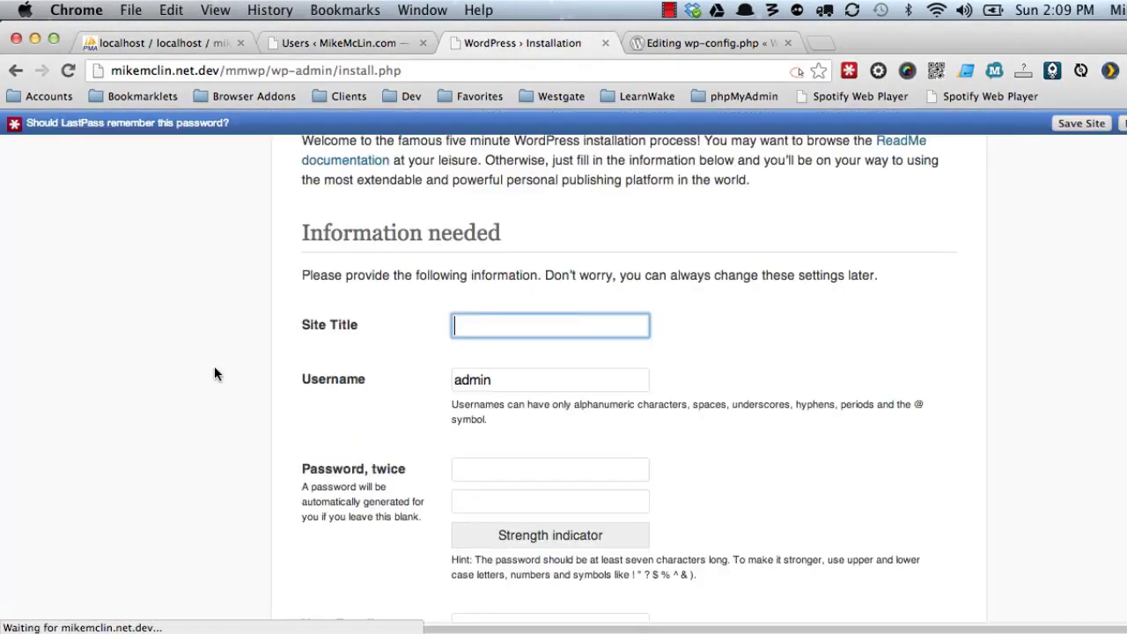
Browse the rows of the mmcom_usermeta table in phpMyAdmin.
scroll(208, 381, down, 2)
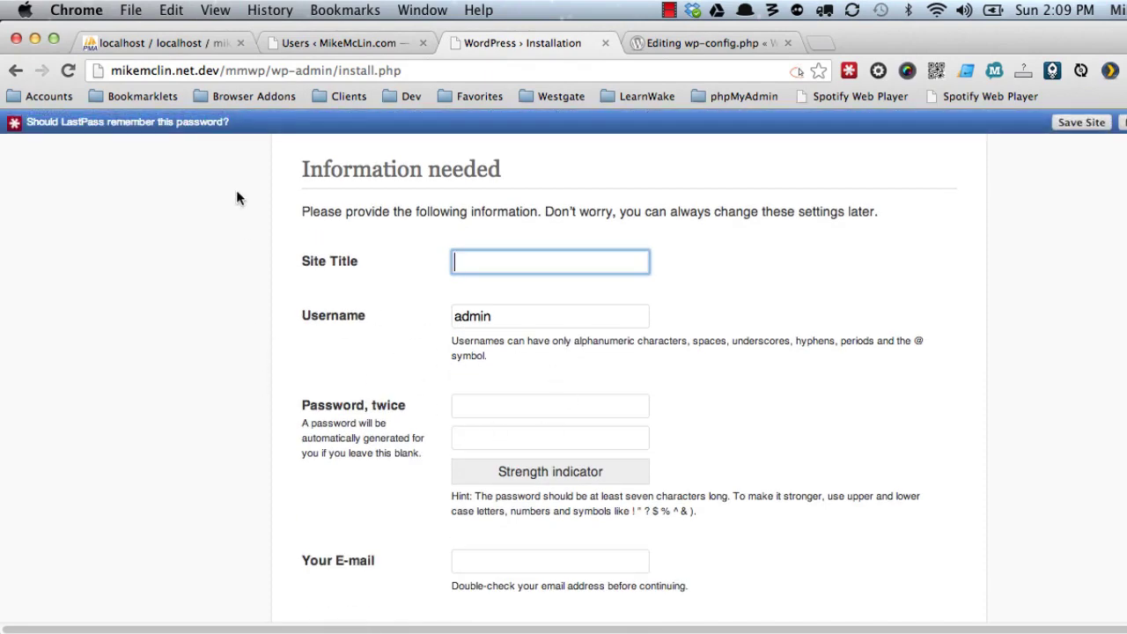
click(220, 44)
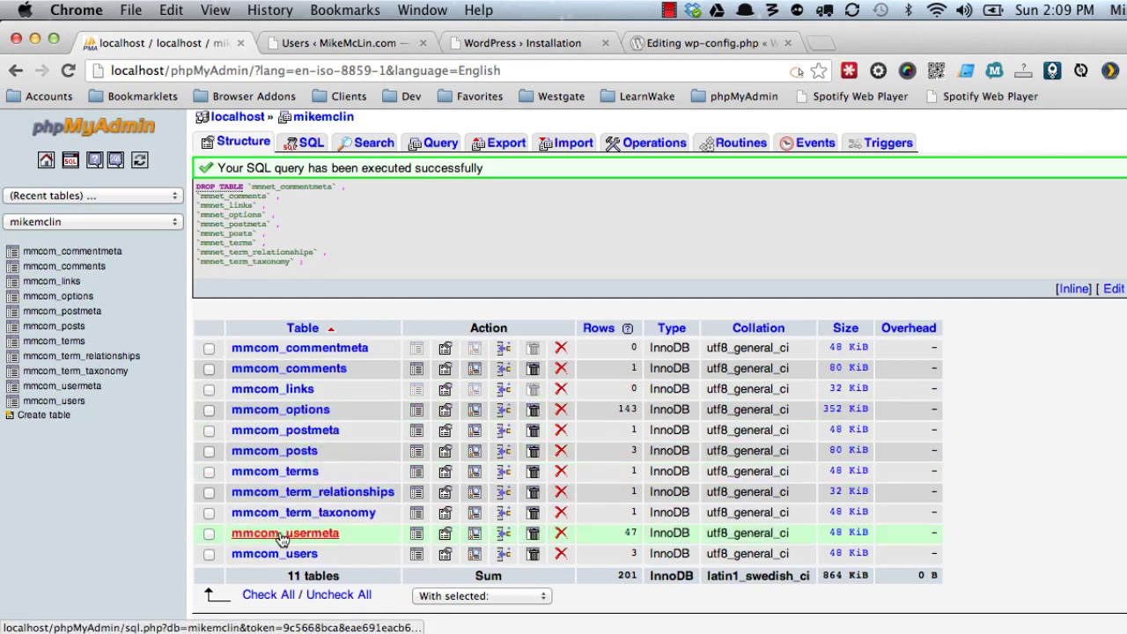
click(419, 535)
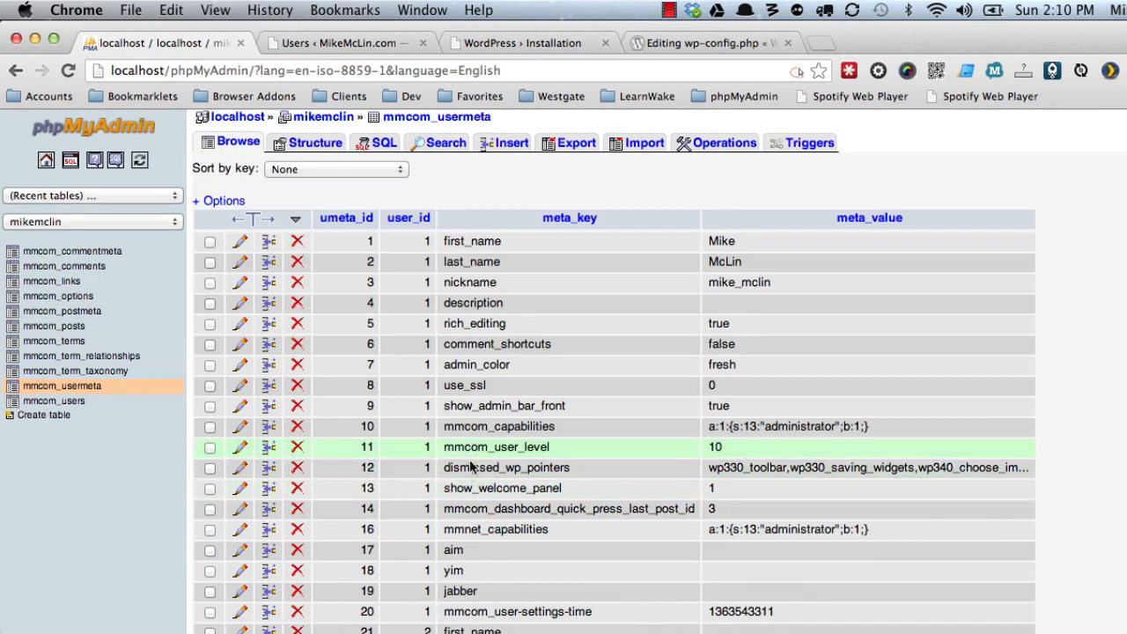
scroll(493, 484, down, 5)
scroll(469, 507, down, 3)
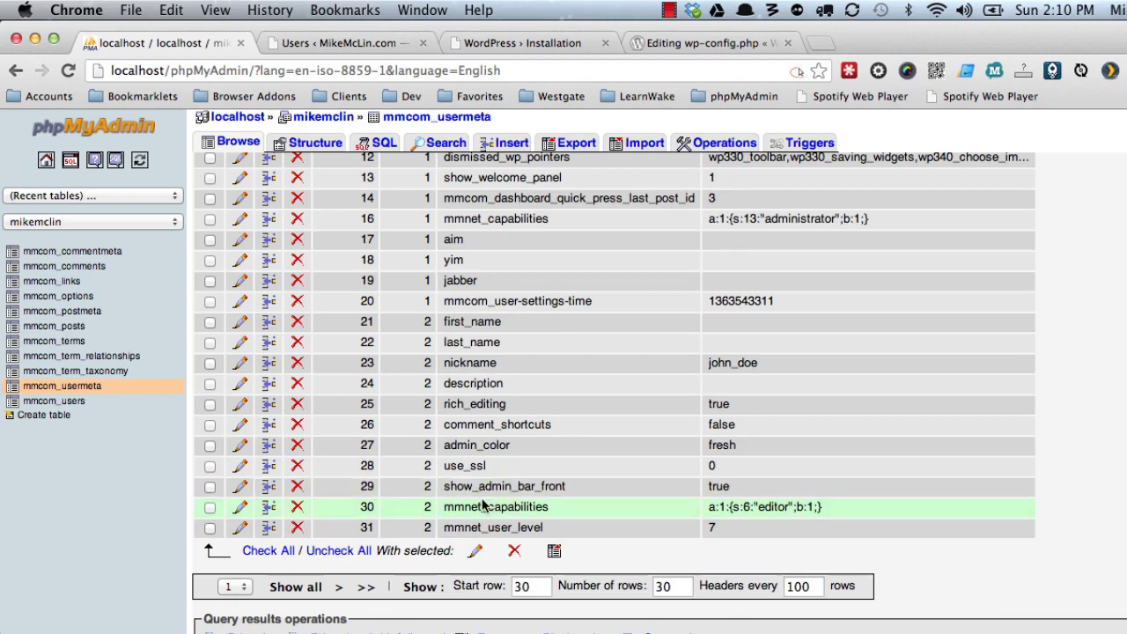
scroll(485, 500, up, 2)
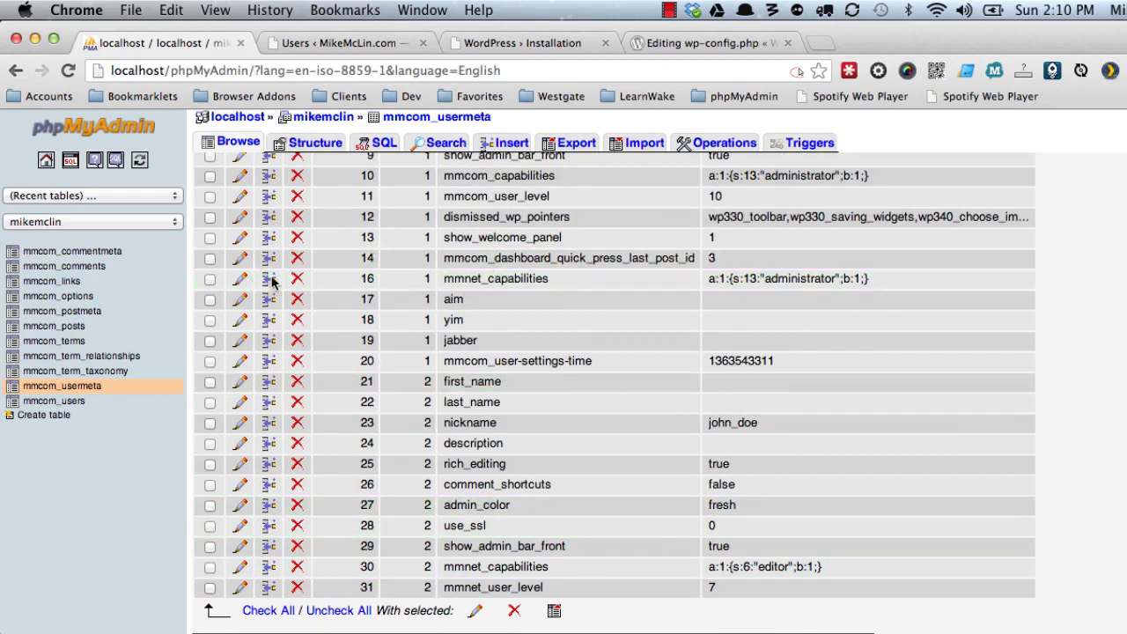
Delete the mmnet_capabilities row 16 from mmcom_usermeta.
click(297, 279)
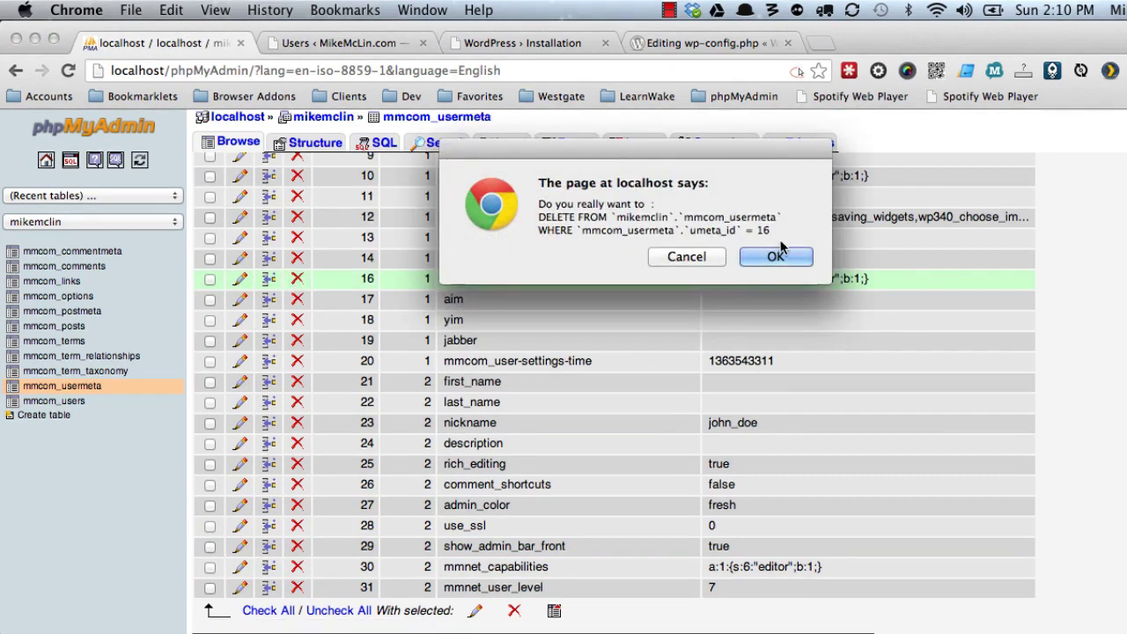
click(781, 256)
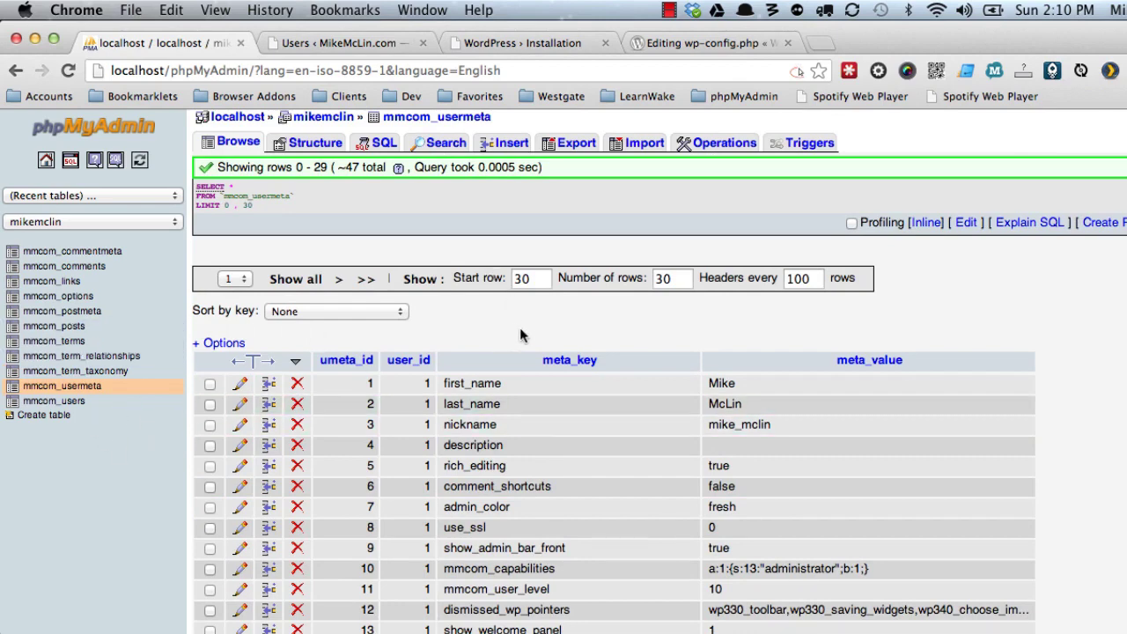
click(494, 46)
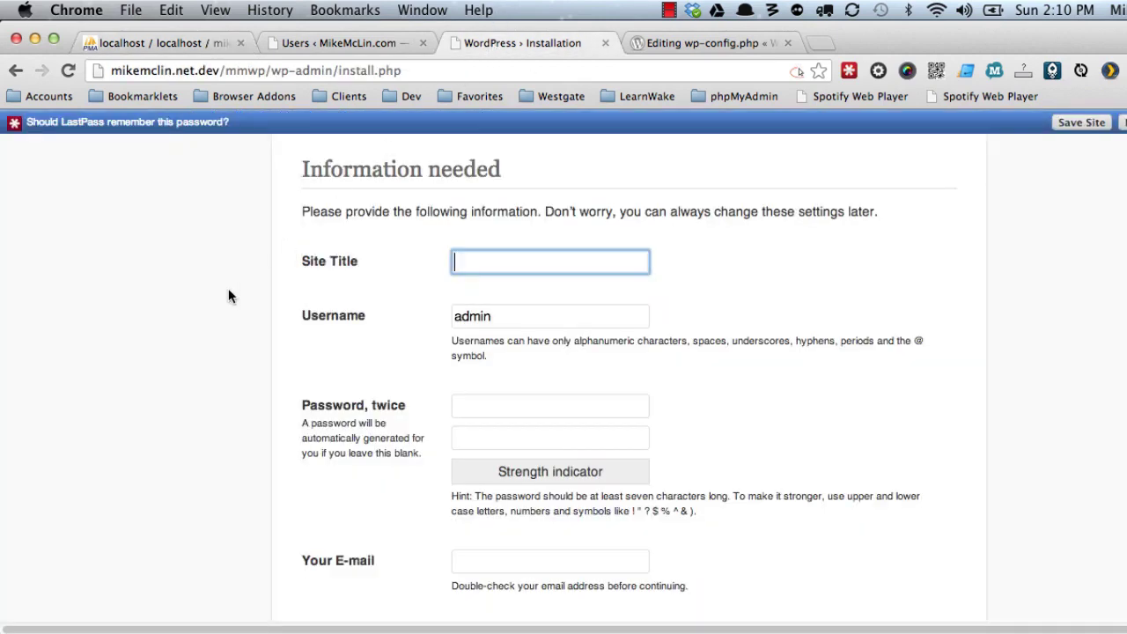
Install the second site, entering its site title, admin username, password twice and administrator e-mail.
text(MikeMcLin.net)
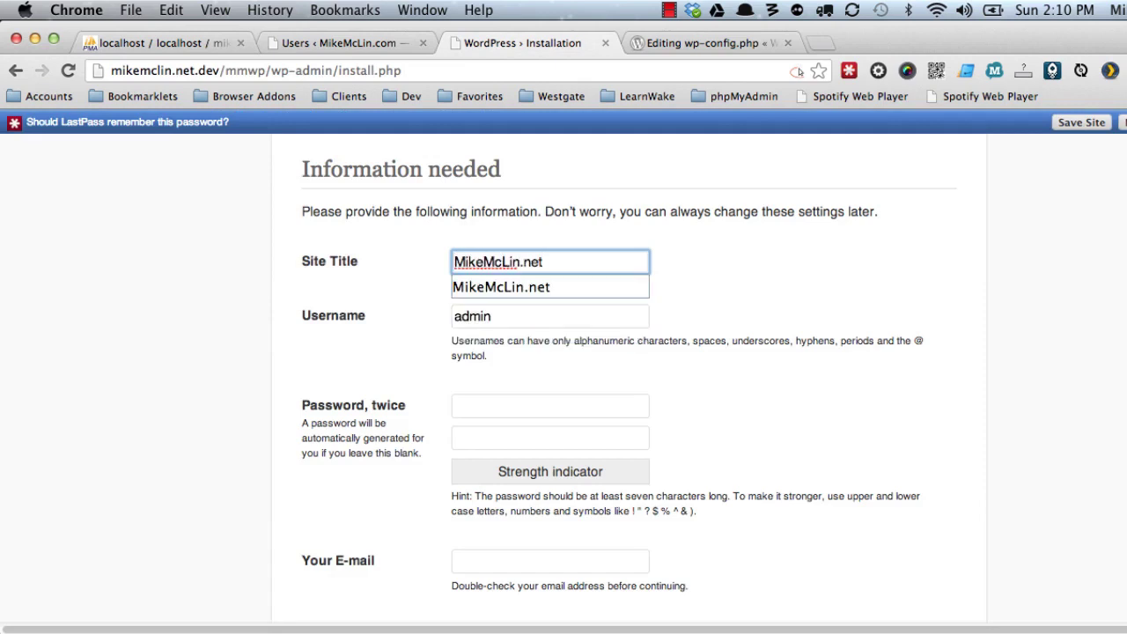
key(Tab)
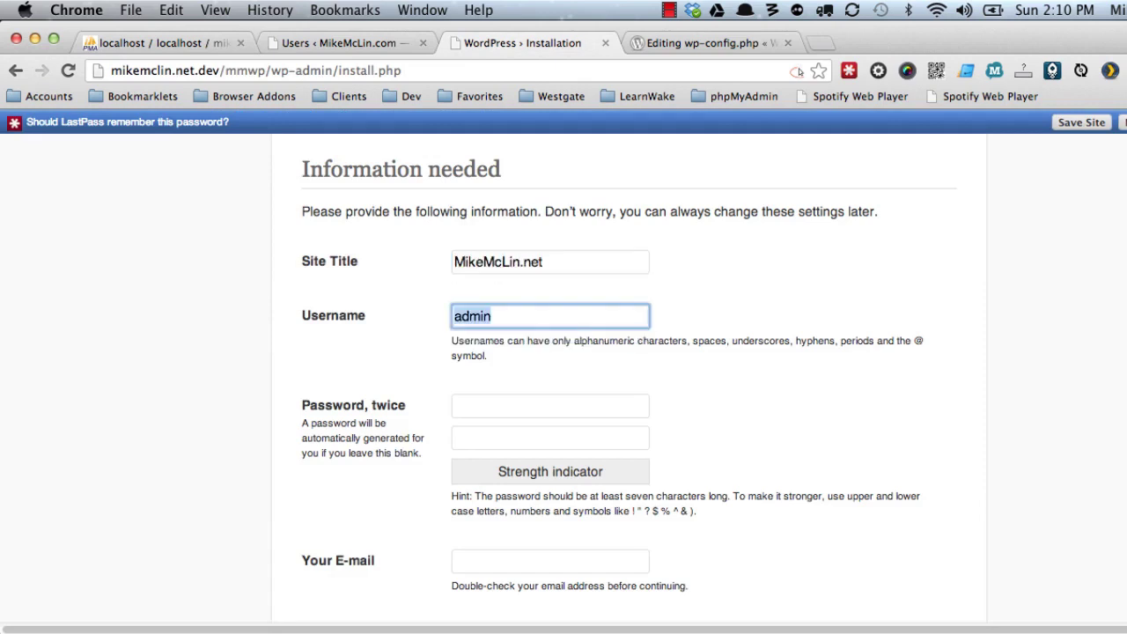
text(mike_mcli)
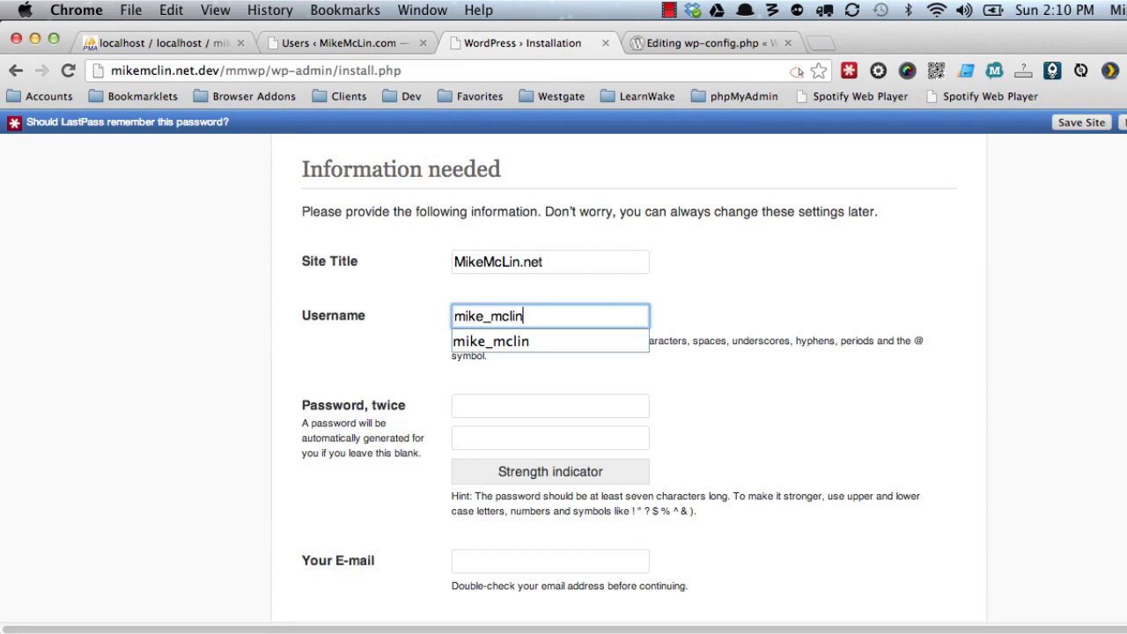
key(Tab)
text(******)
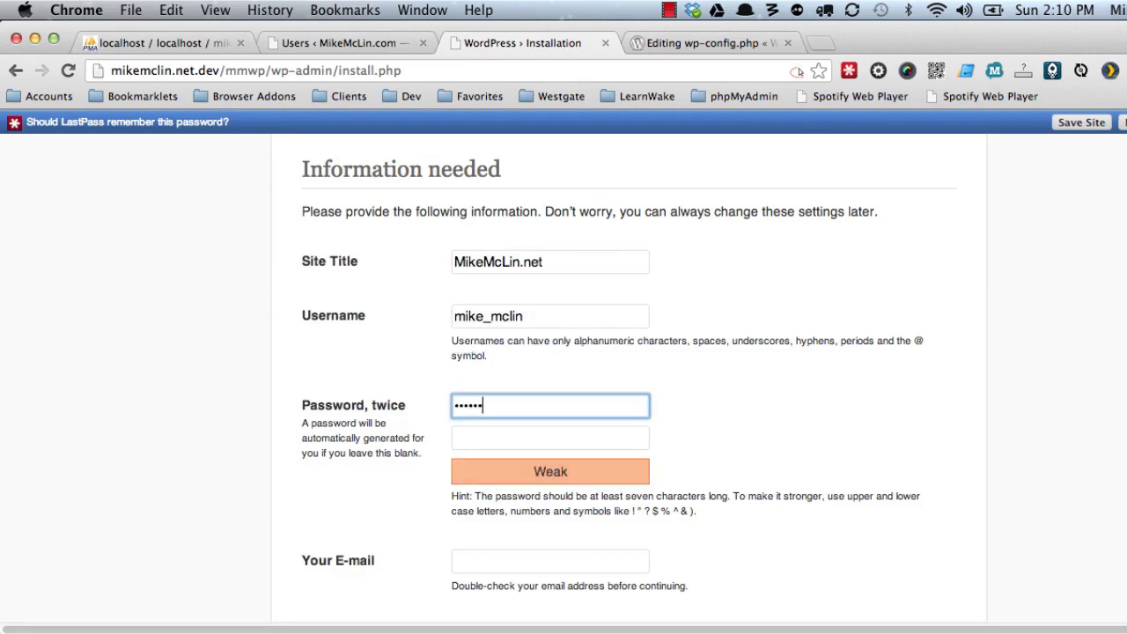
text(**)
key(Tab)
text(*)
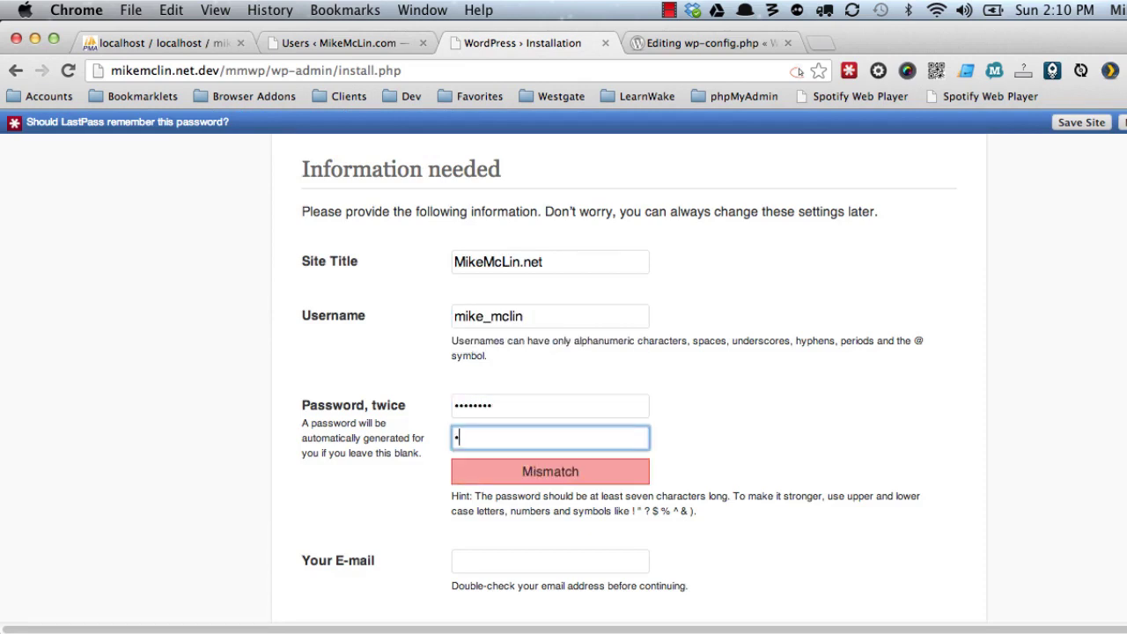
text(*******)
scroll(231, 291, down, 3)
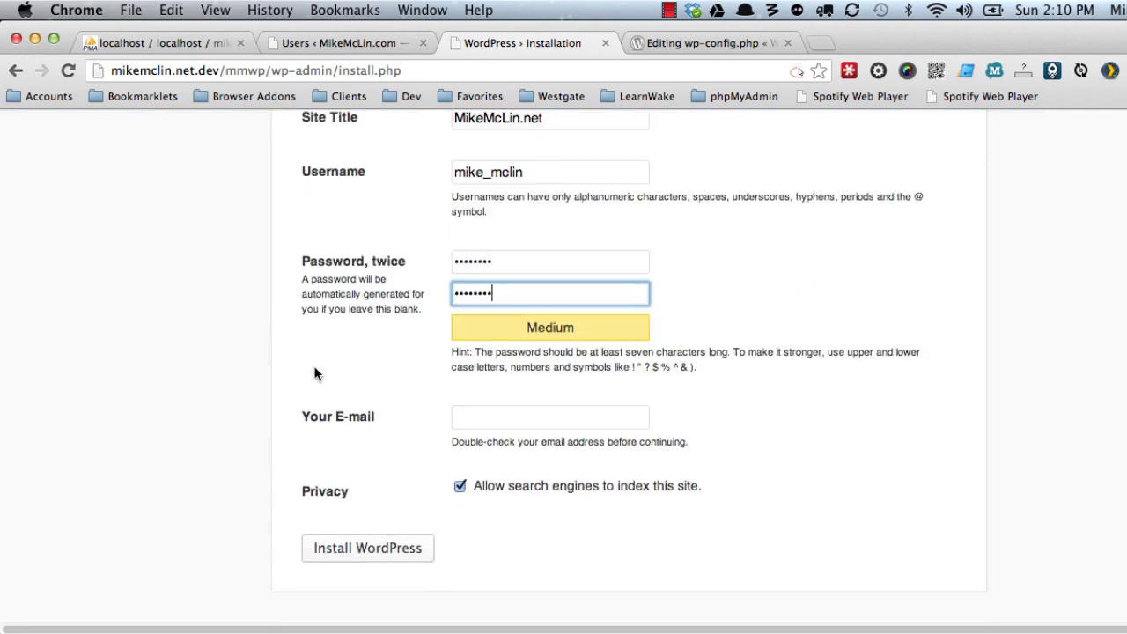
click(476, 425)
text(m)
click(475, 443)
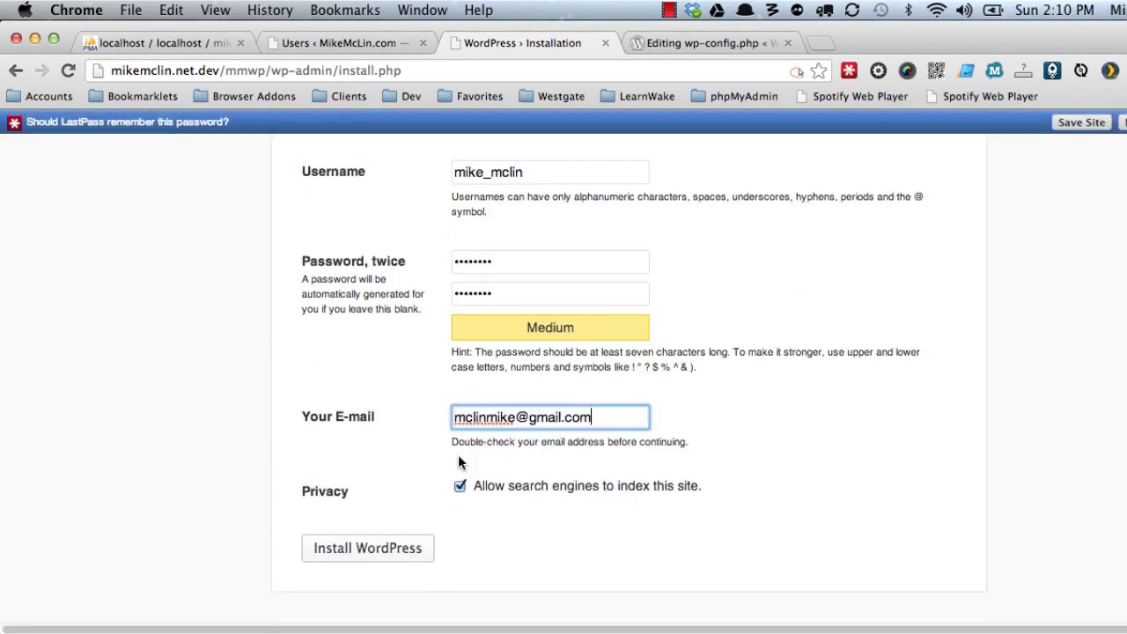
click(394, 549)
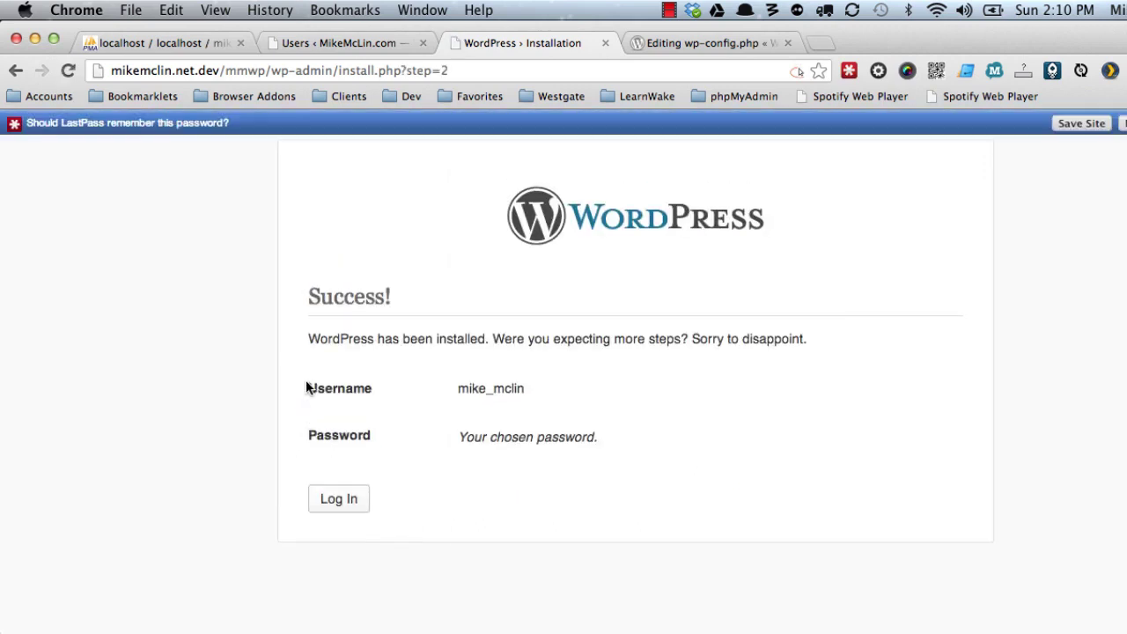
Log in to the newly installed site with the new admin username and password.
click(350, 500)
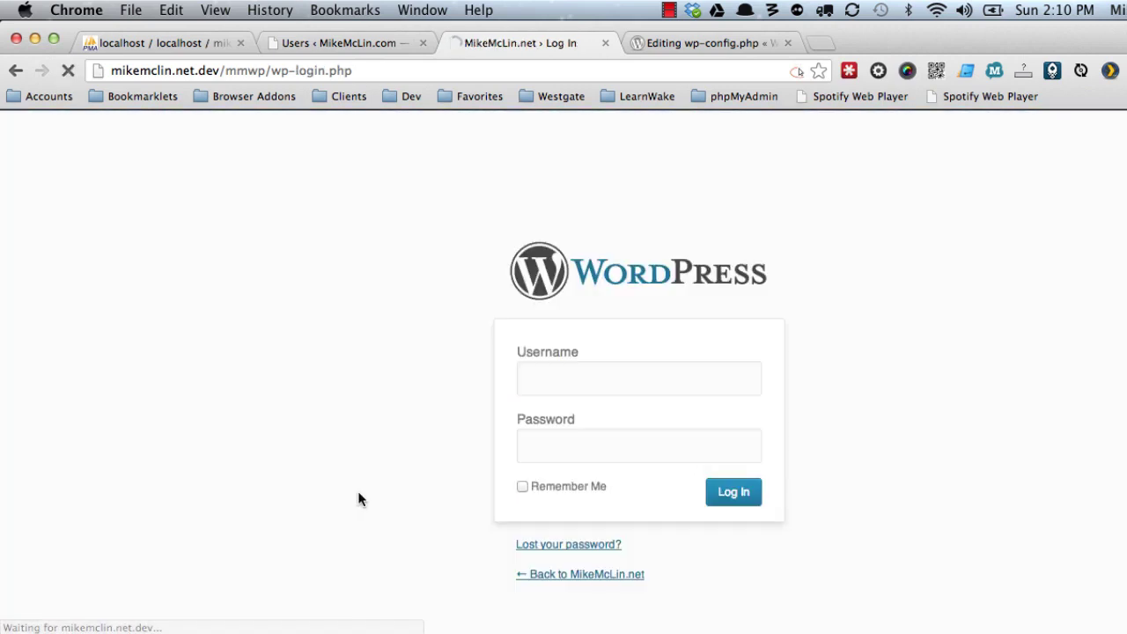
text(mike_mclin)
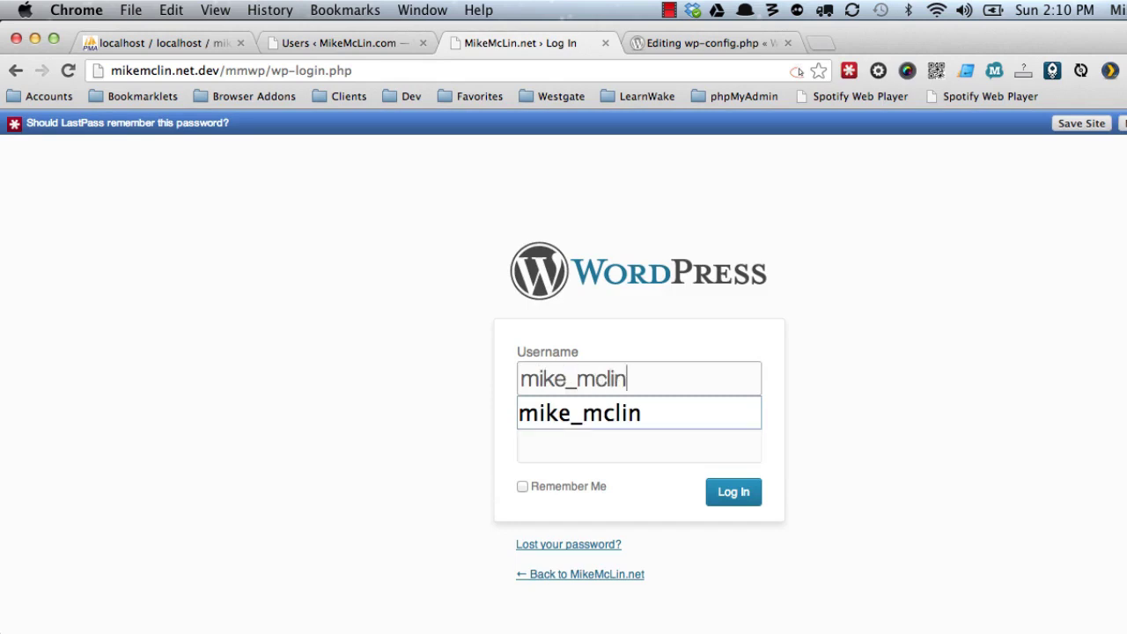
key(Tab)
text(********)
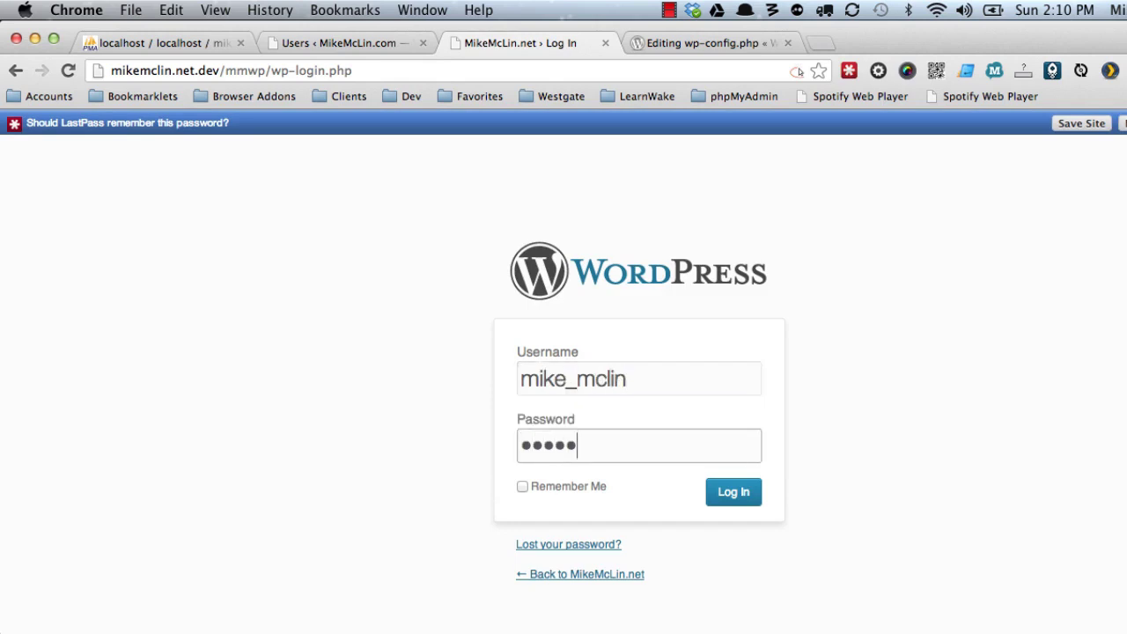
key(Return)
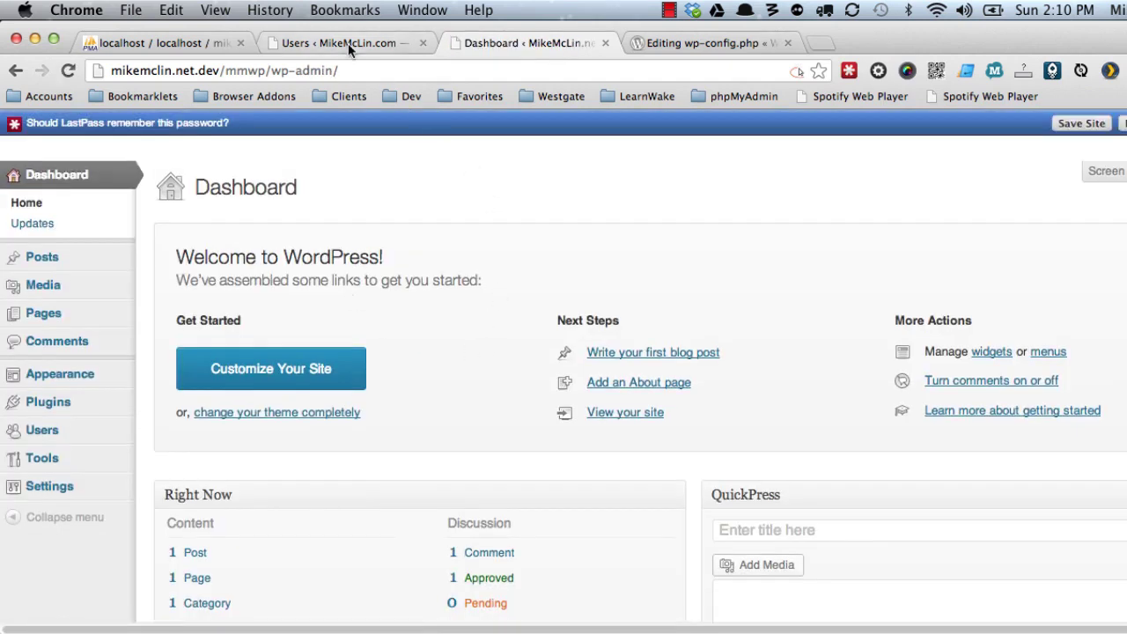
Confirm the mikemclin database lists new mmnet_ tables beside mmcom_, then view the first site's users.
click(164, 46)
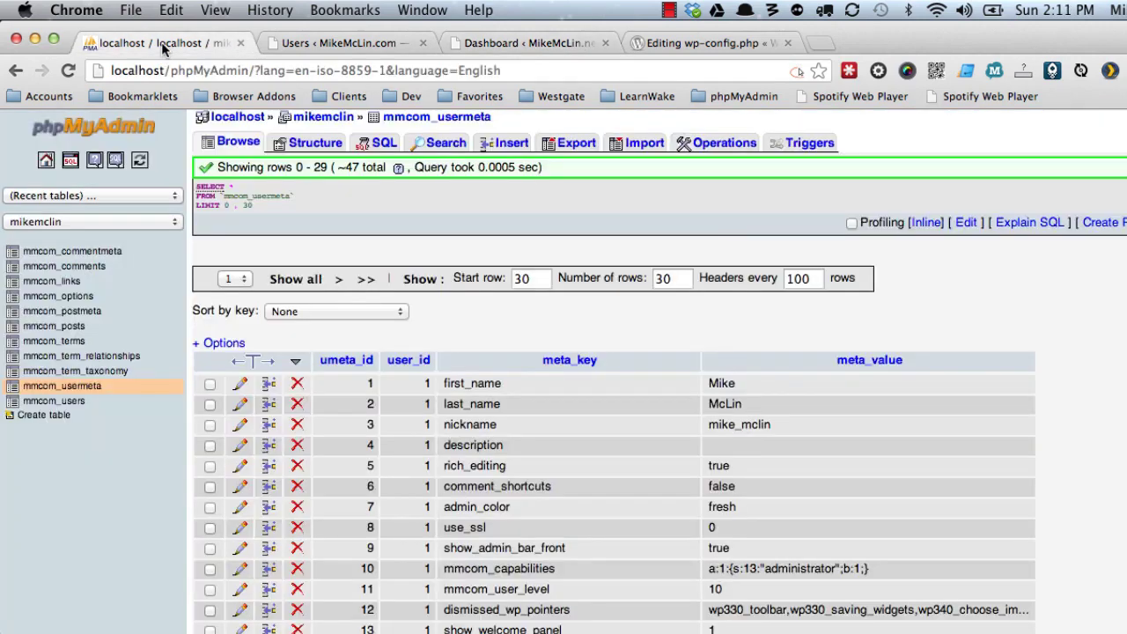
click(310, 122)
scroll(212, 353, down, 2)
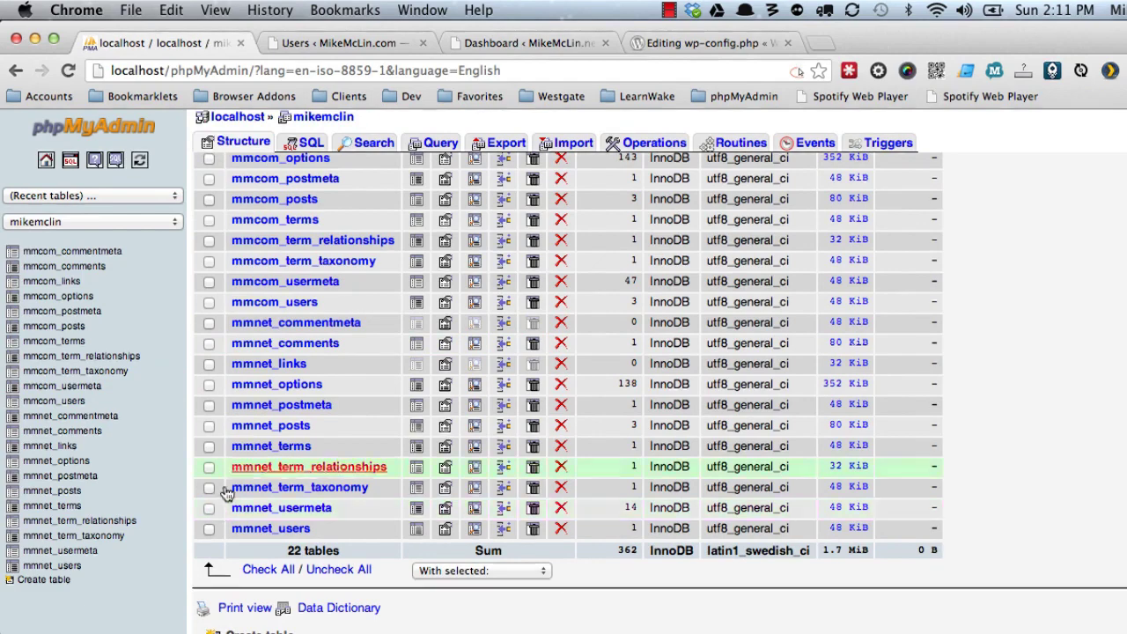
click(350, 41)
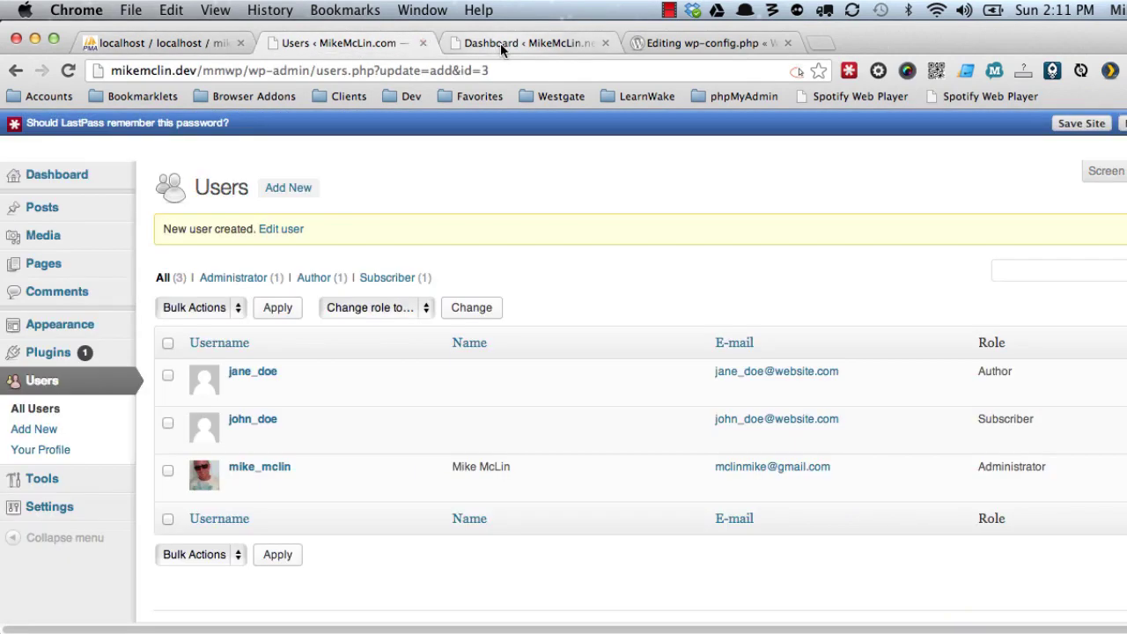
Activate the WP-Orphanage Extended plugin on the new site.
click(500, 43)
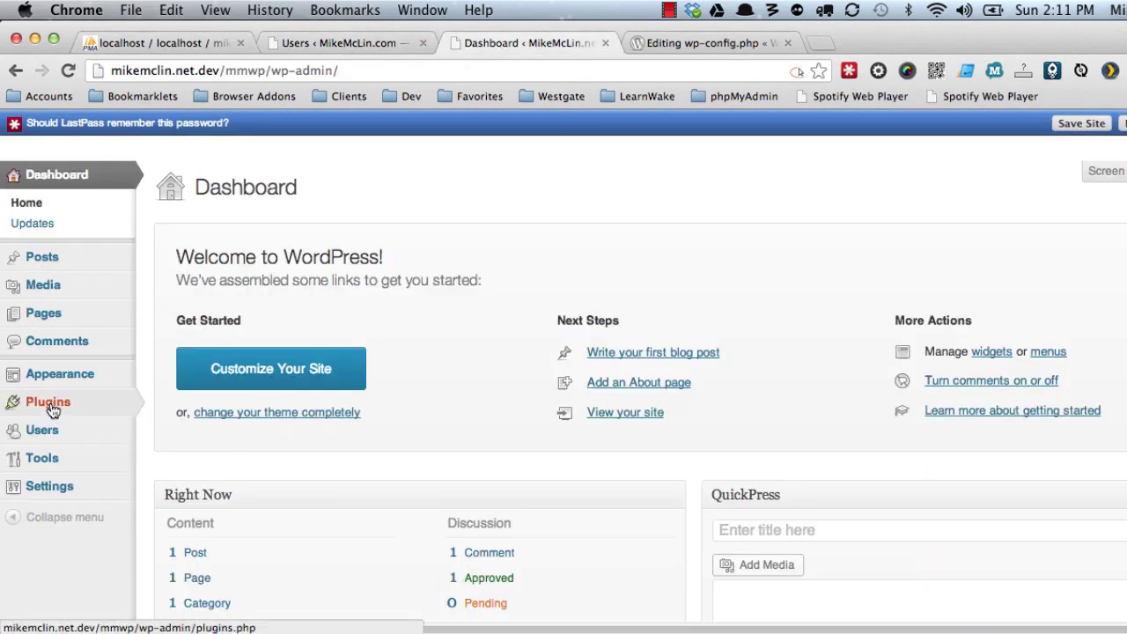
mouse_move(22, 405)
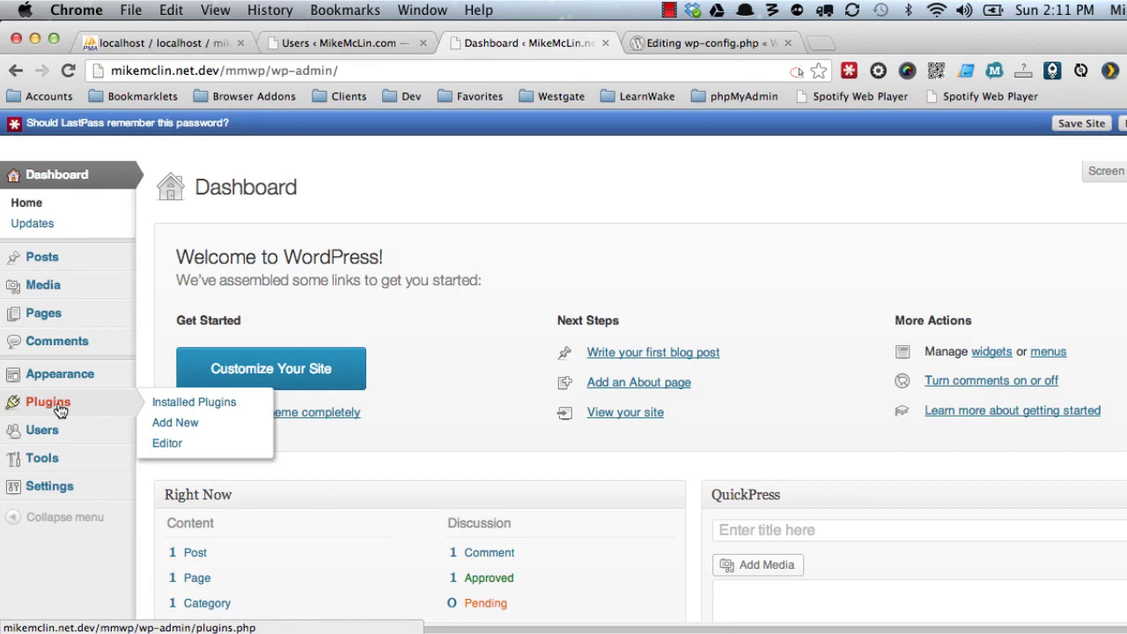
click(177, 410)
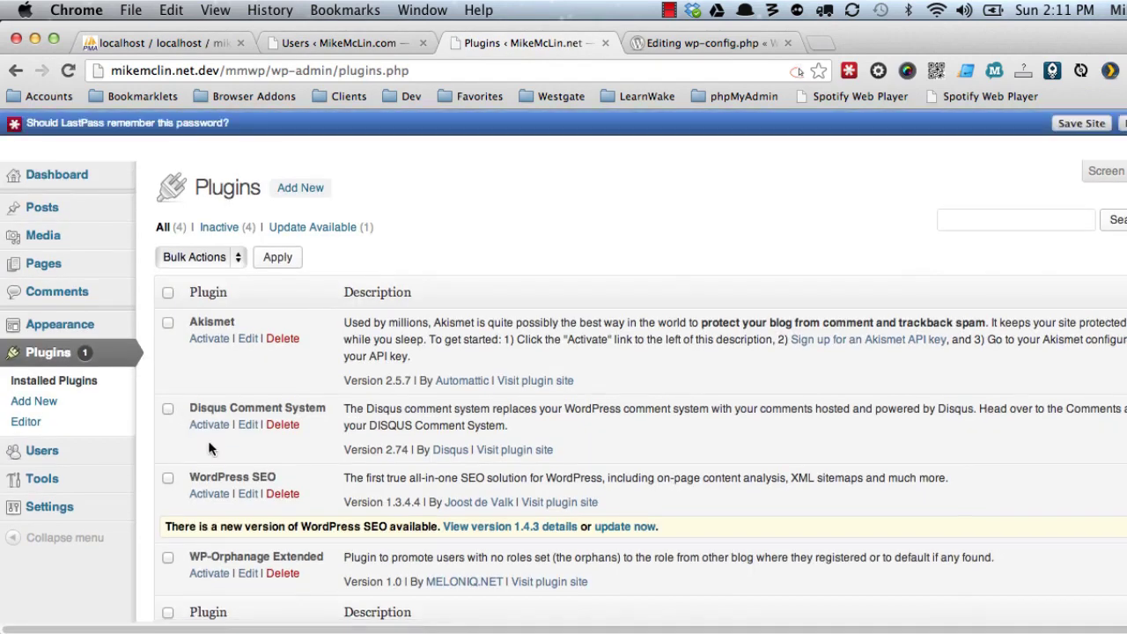
scroll(226, 447, down, 3)
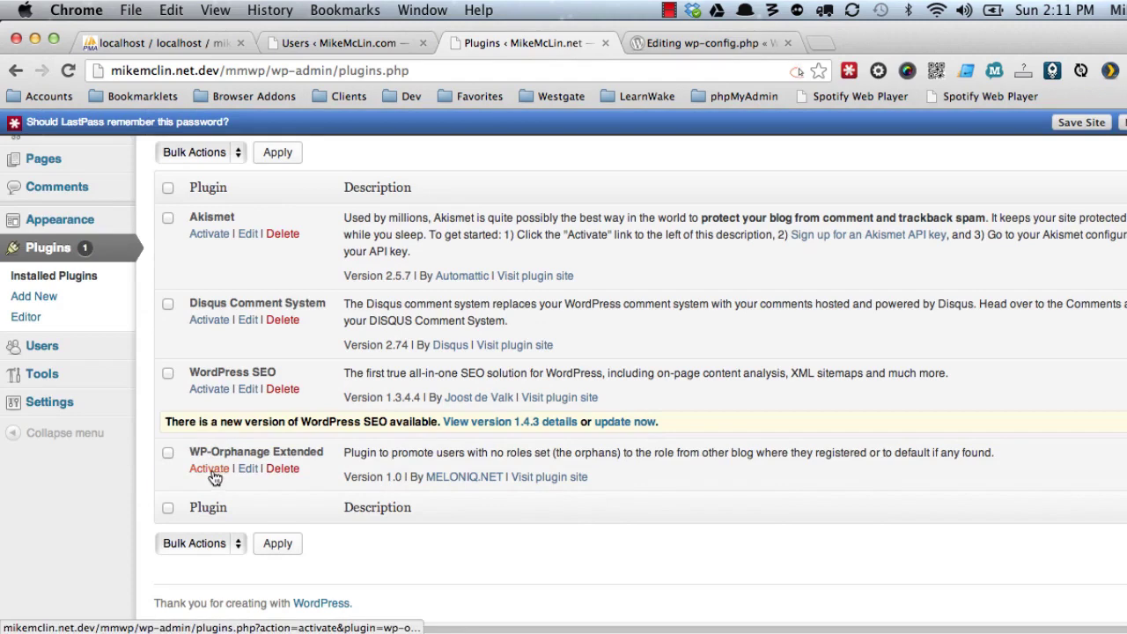
click(217, 472)
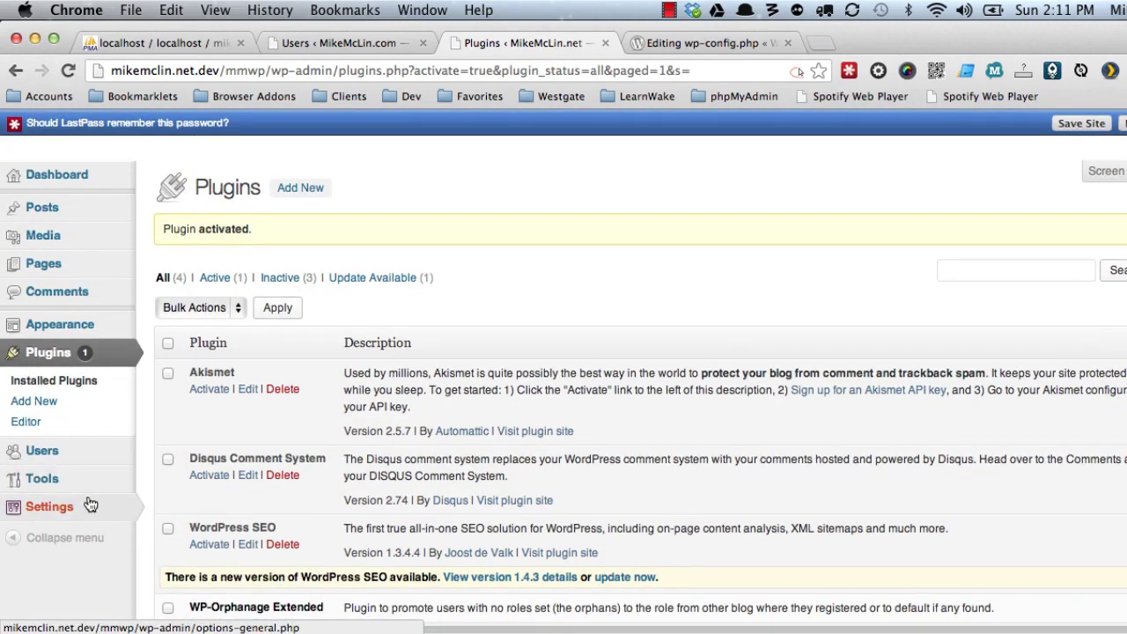
Set WP Orphanage Extended's default role to Administrator and save the settings.
mouse_move(90, 505)
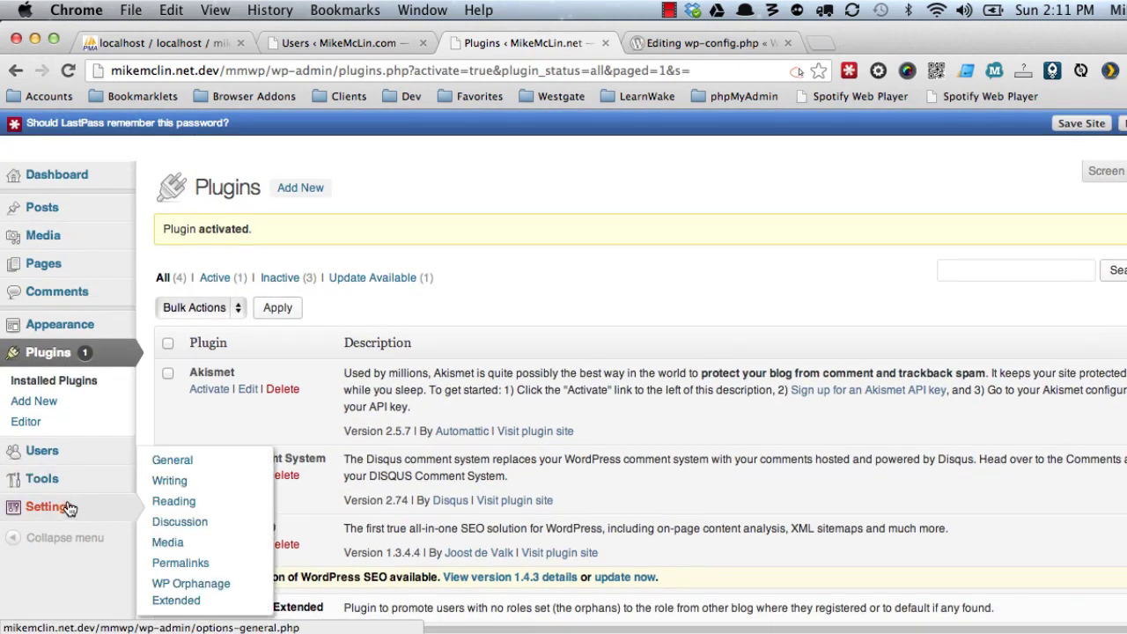
click(177, 590)
click(457, 231)
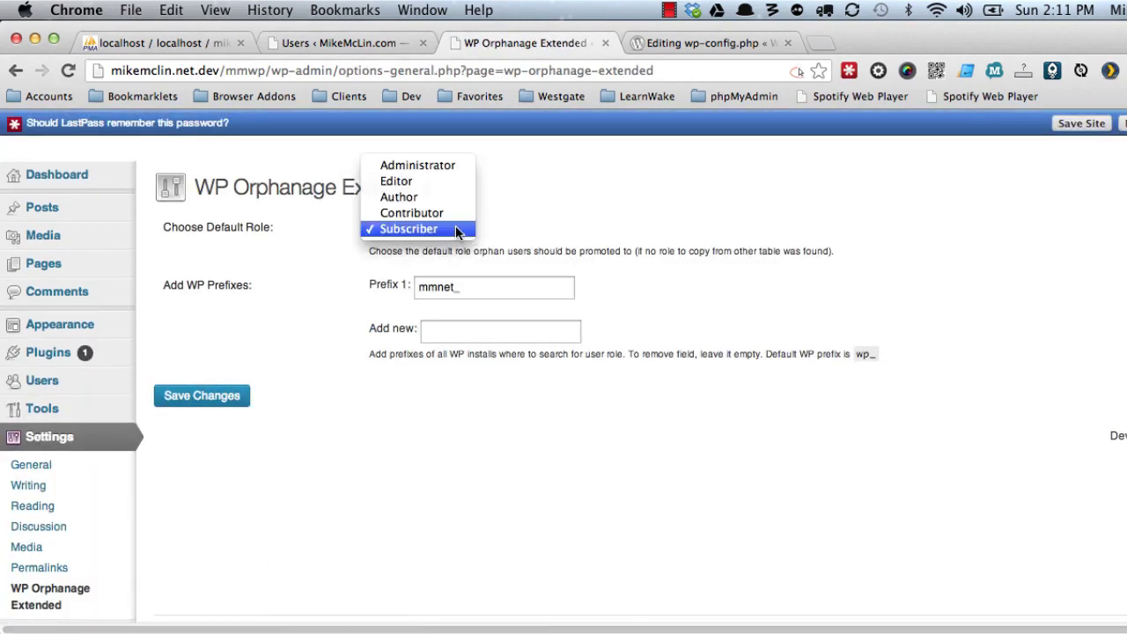
click(443, 167)
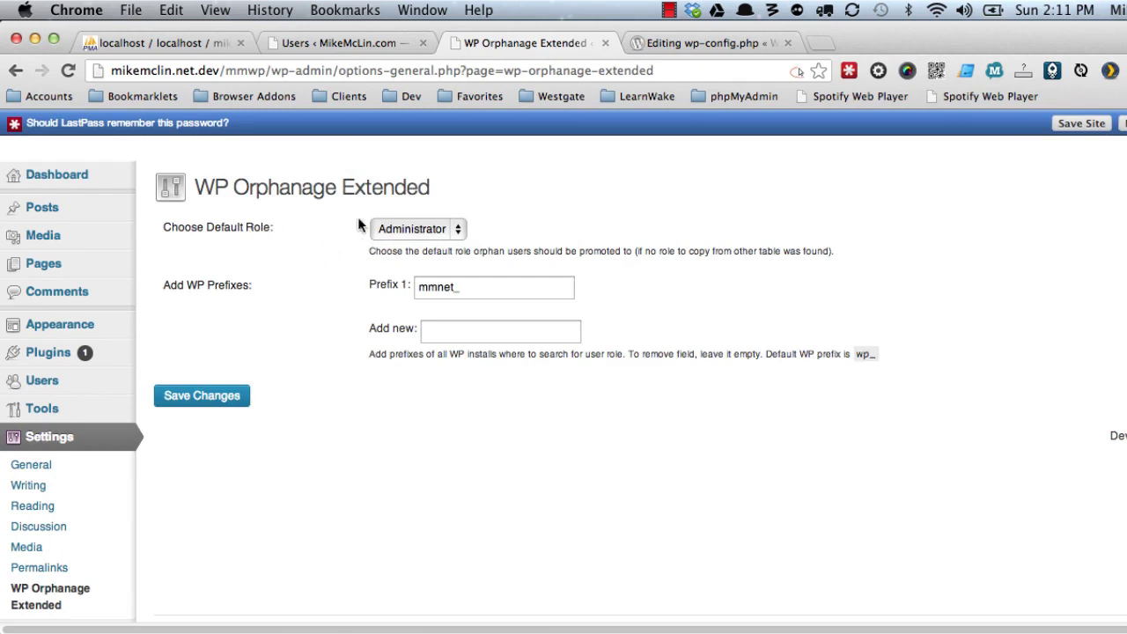
click(235, 392)
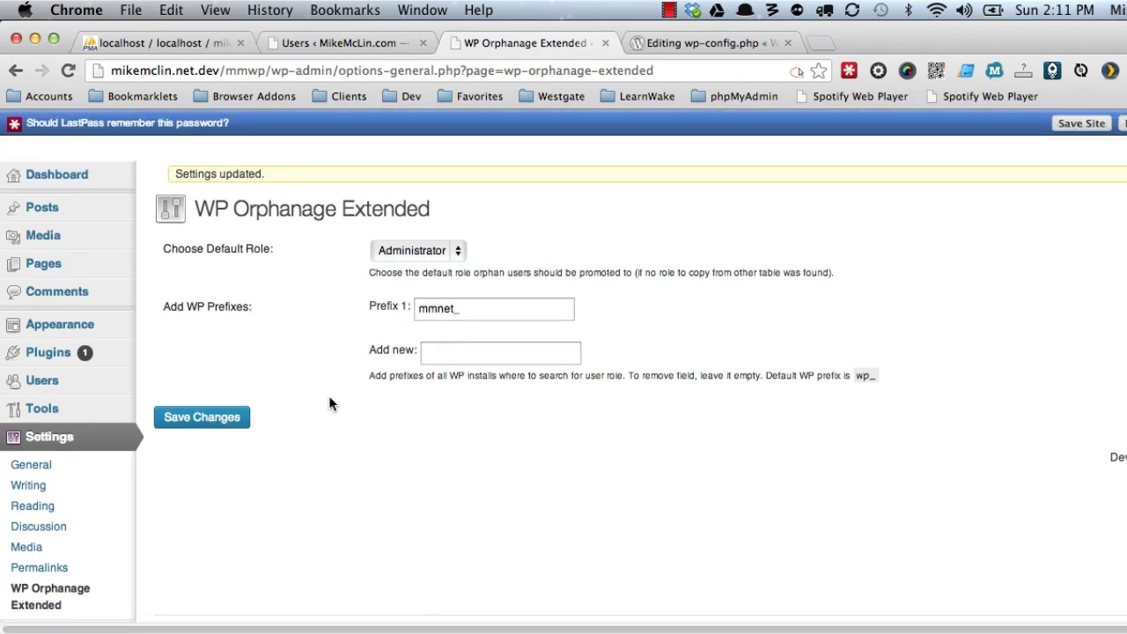
Uncomment the CUSTOM_USER_TABLE and CUSTOM_USER_META_TABLE defines and save wp-config.php.
key(cmd+Tab)
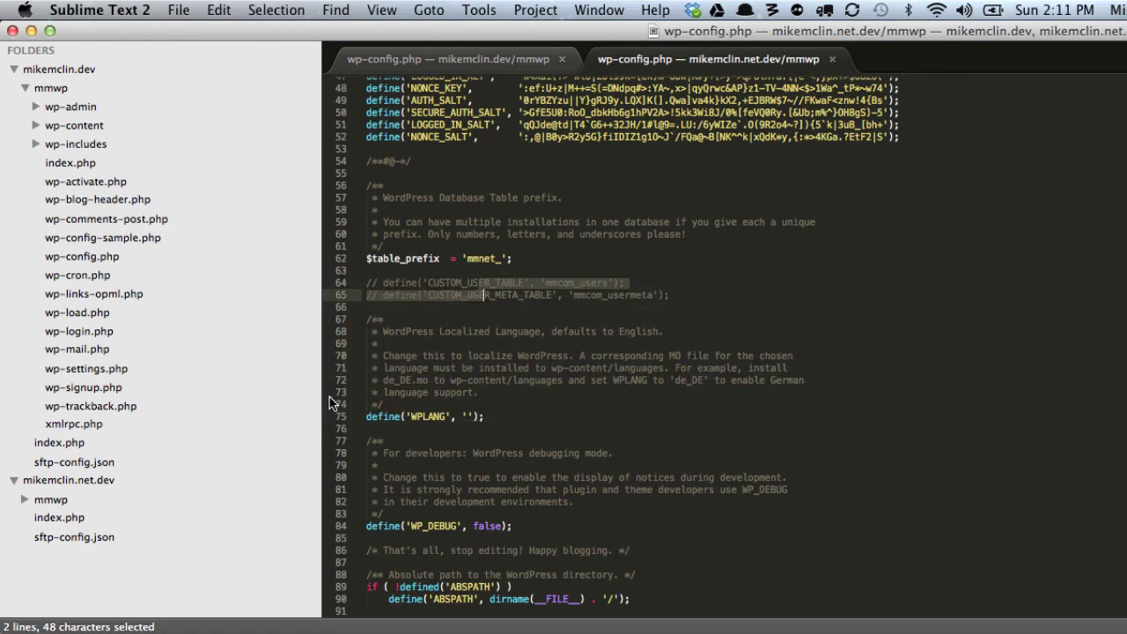
click(559, 438)
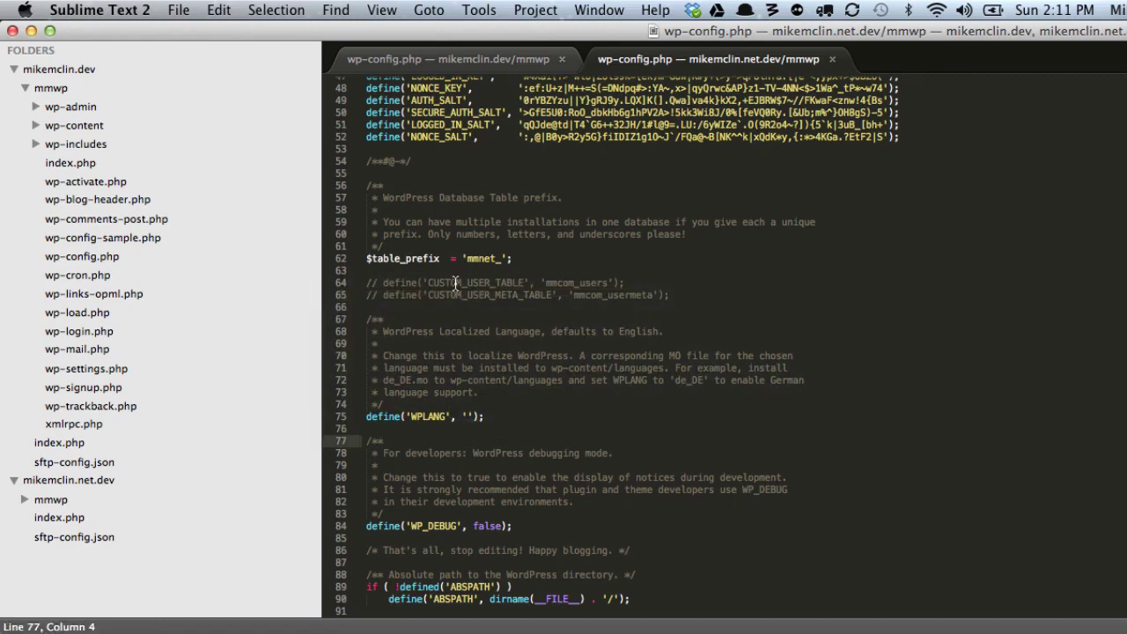
drag(456, 283, 460, 294)
key(super+slash)
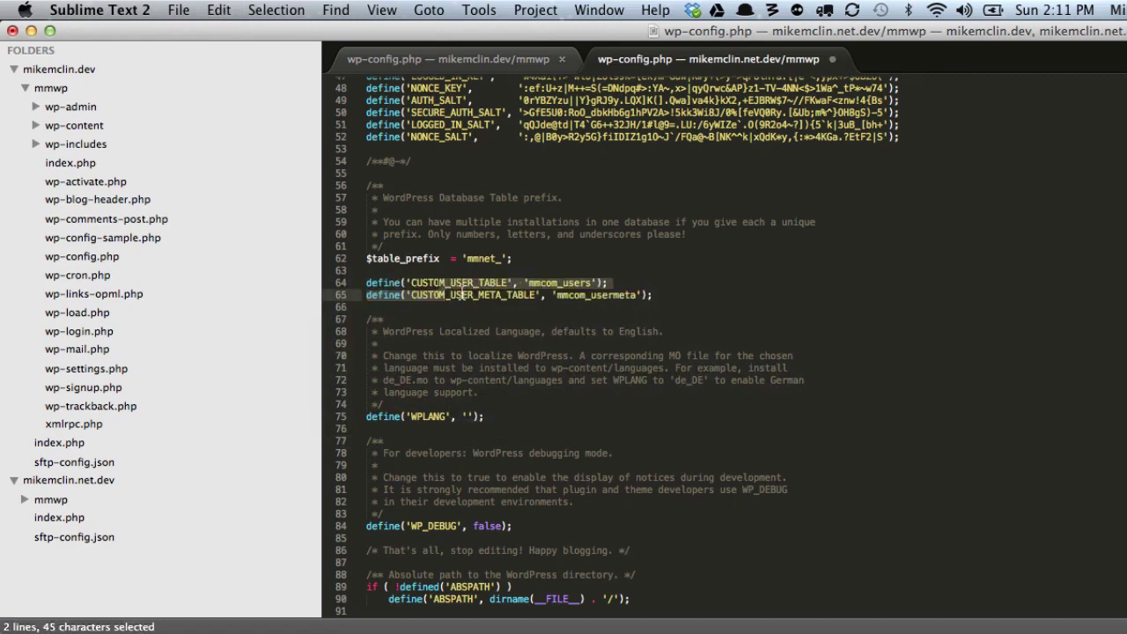
key(super+s)
key(super+Tab)
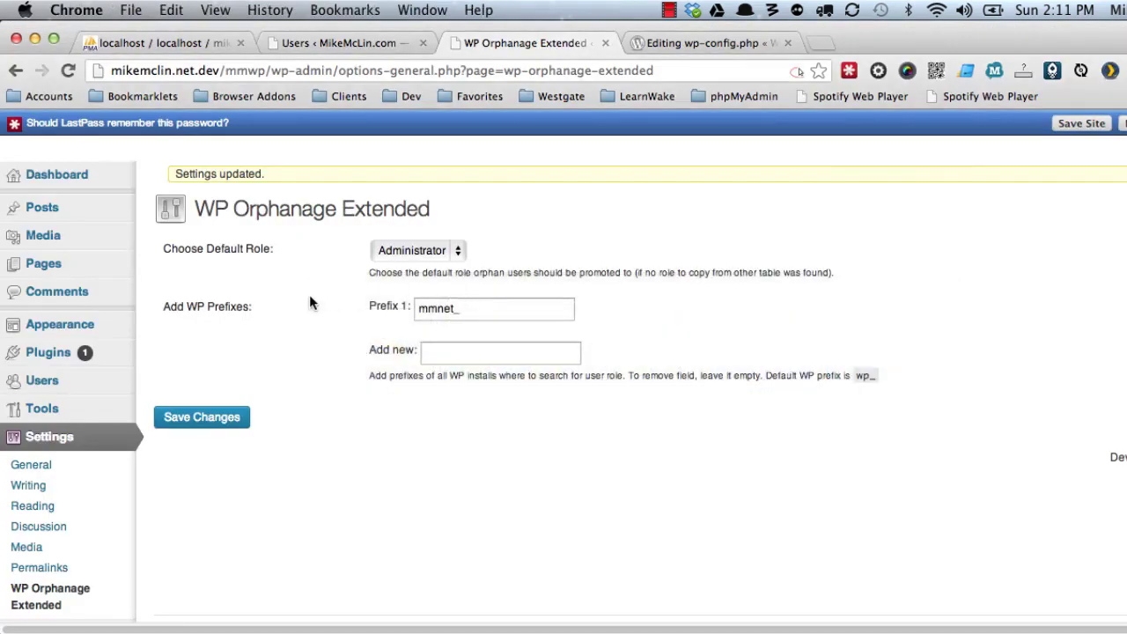
Drop mmnet_usermeta and mmnet_users from the mikemclin database in phpMyAdmin, leaving 20 tables.
click(55, 179)
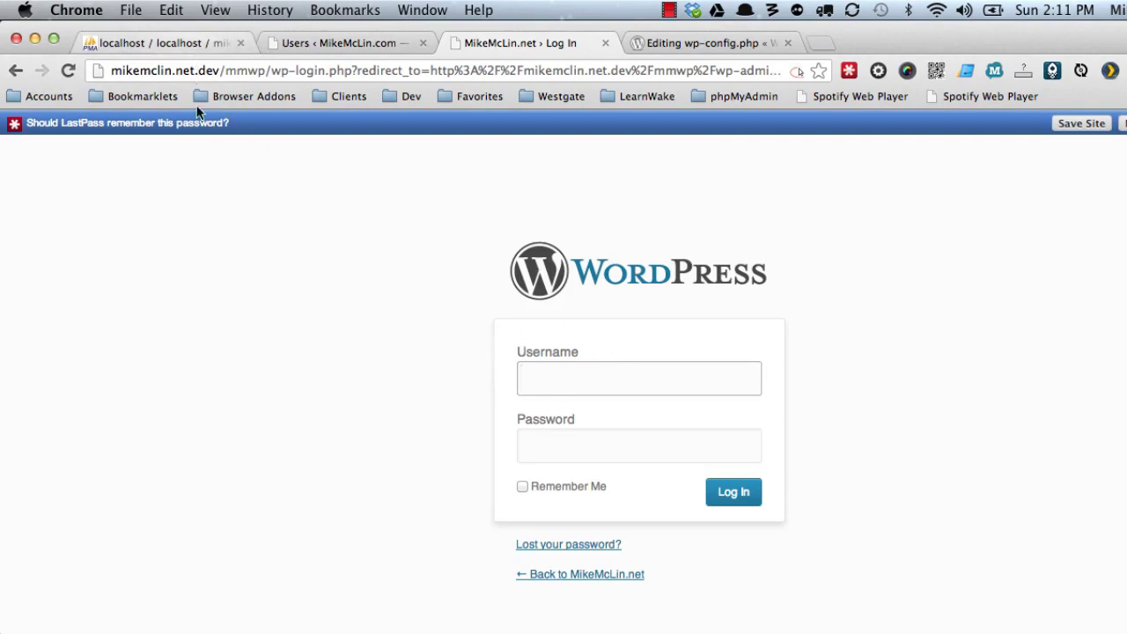
click(185, 42)
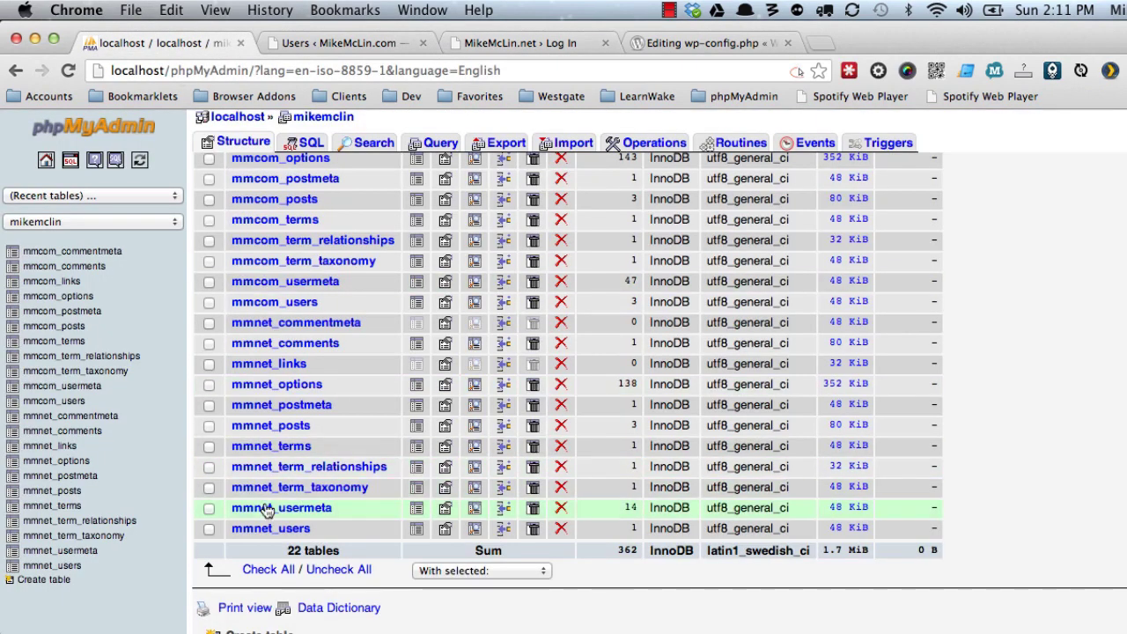
click(211, 508)
click(210, 529)
click(481, 571)
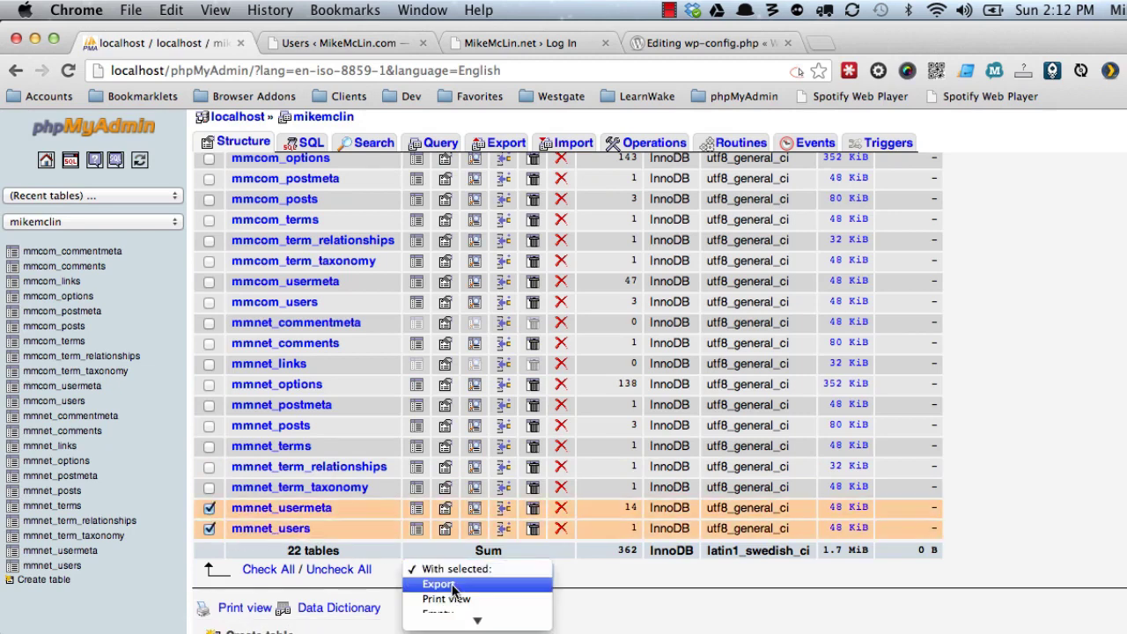
click(449, 596)
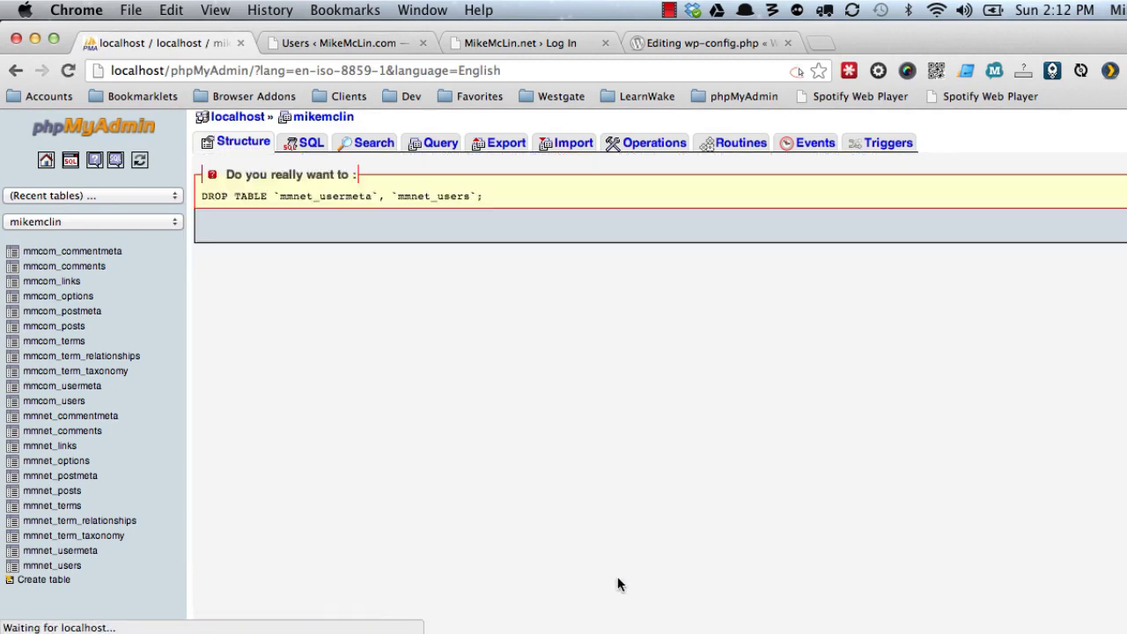
click(1126, 226)
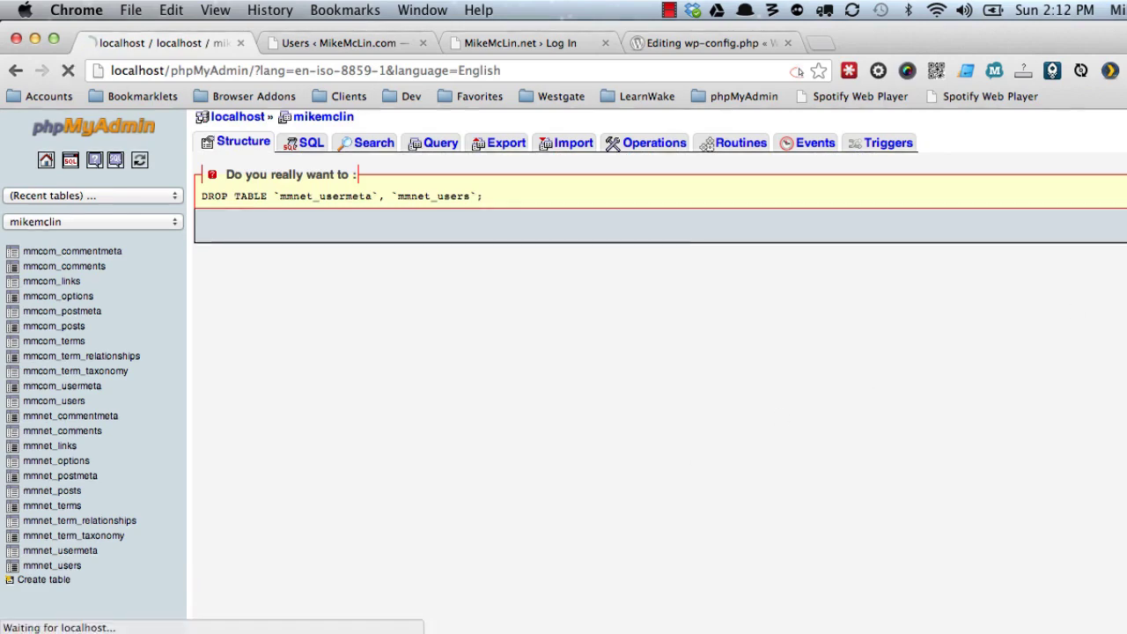
scroll(300, 414, down, 5)
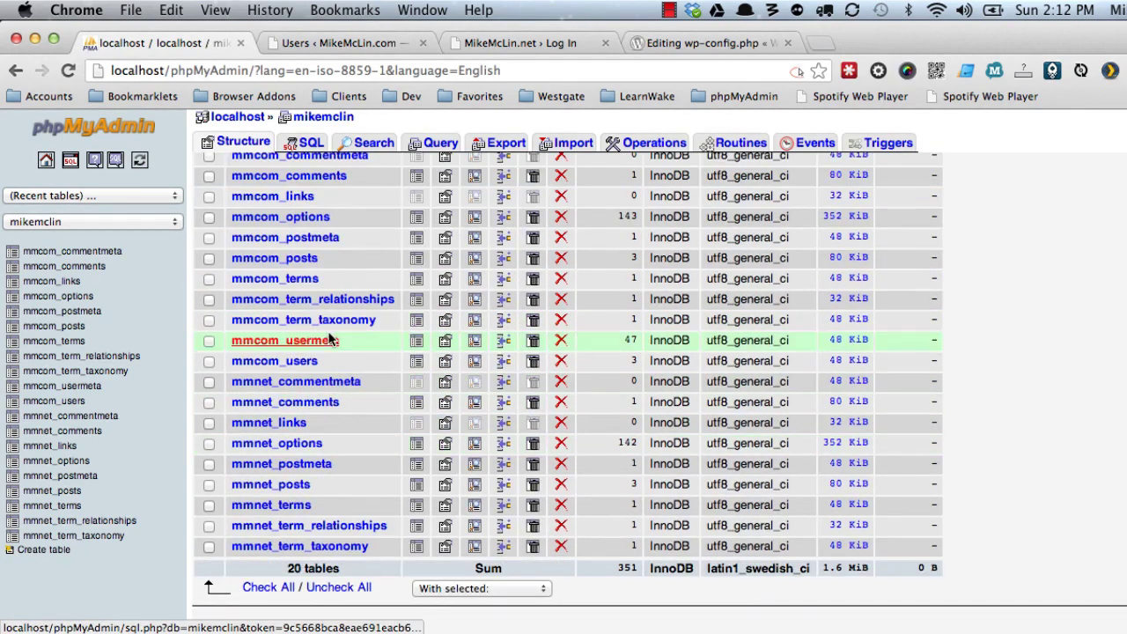
scroll(369, 437, up, 5)
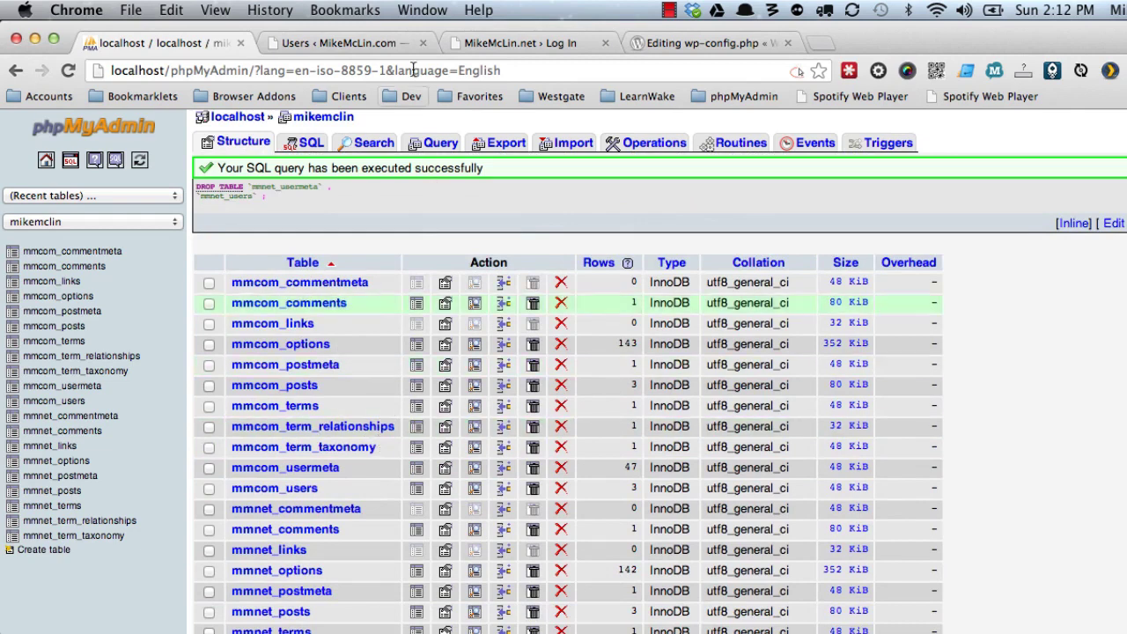
click(508, 49)
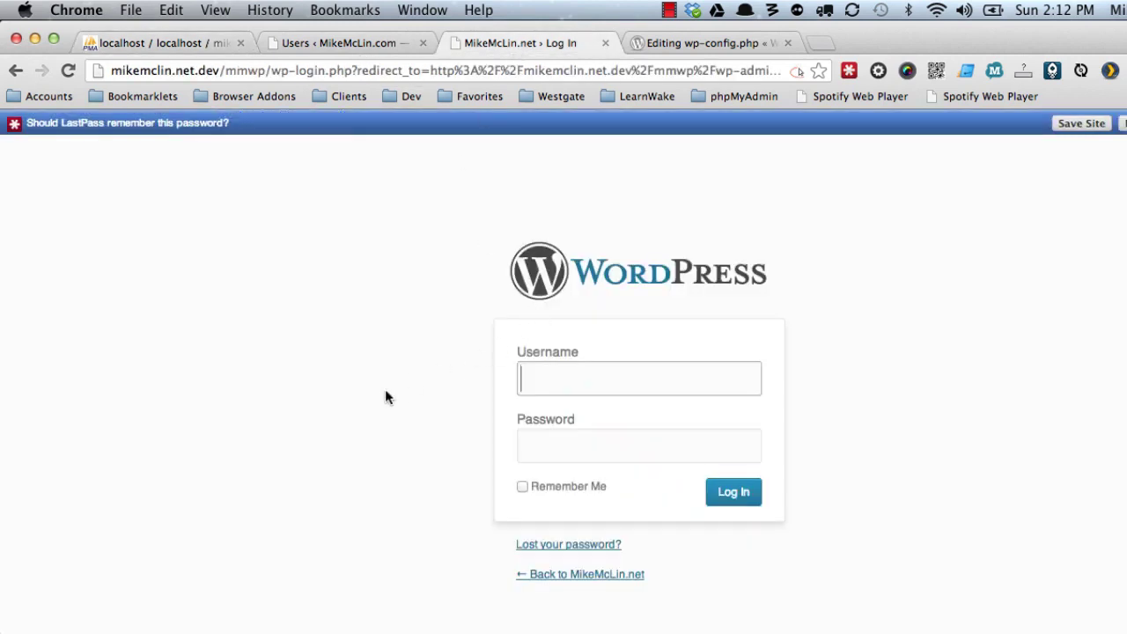
Log in to the mmwp site with the shared administrator's username and password.
text(mike)
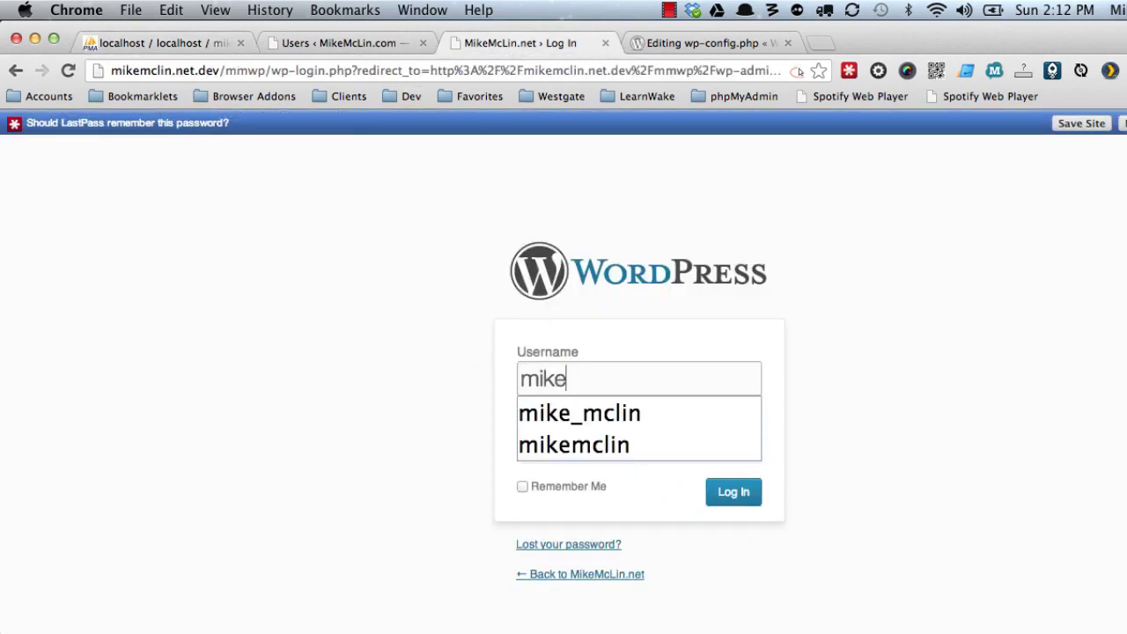
click(571, 419)
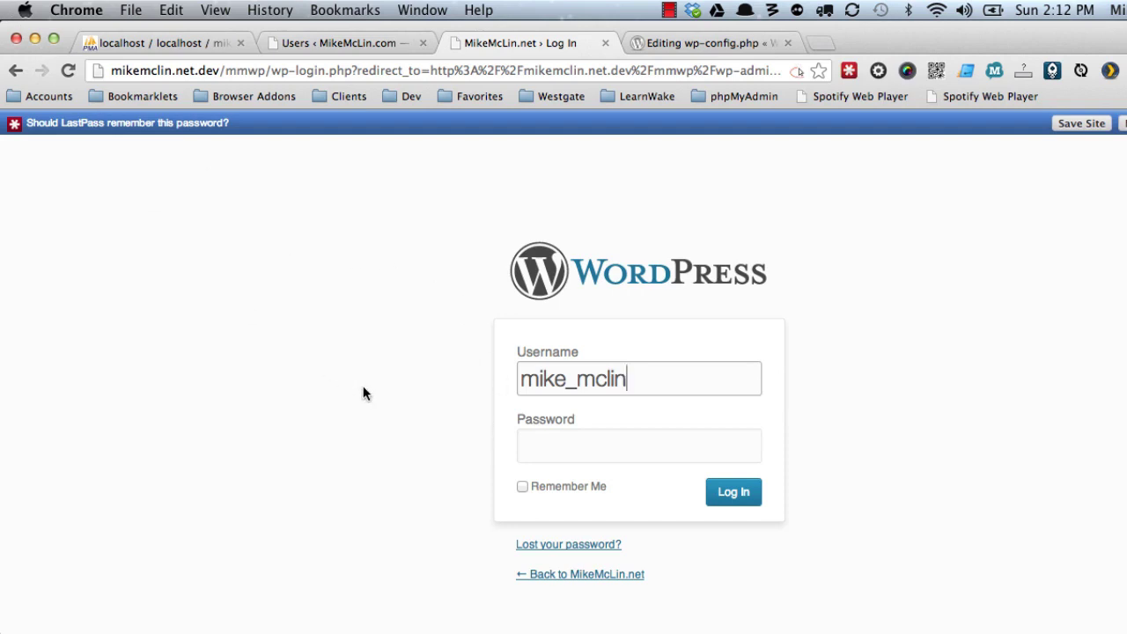
key(Tab)
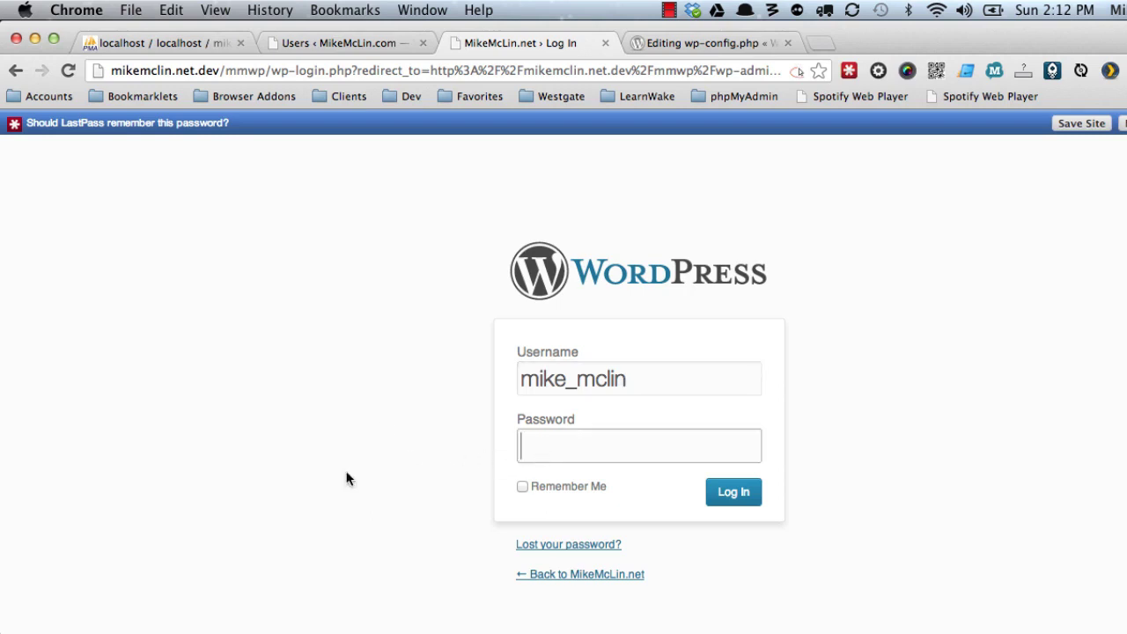
text(********)
key(Return)
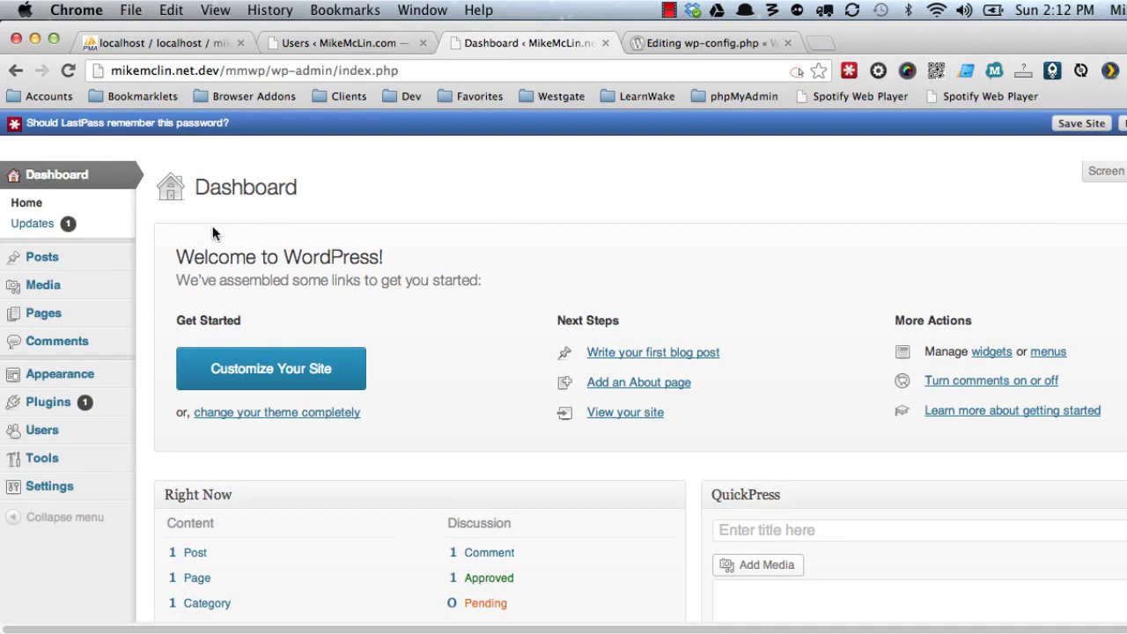
click(176, 42)
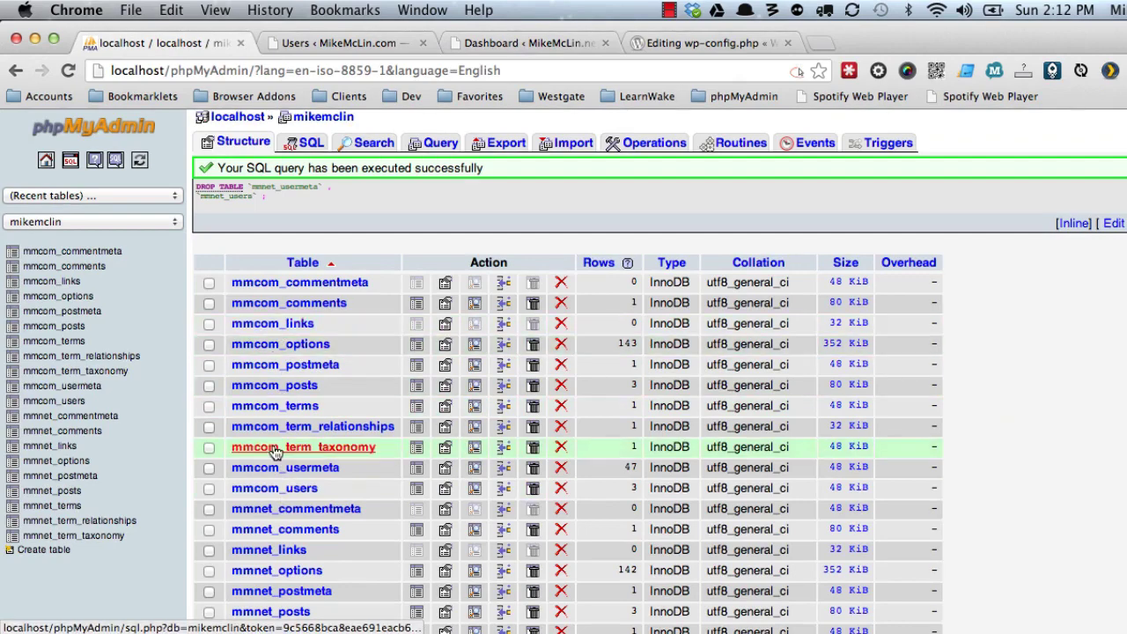
click(417, 470)
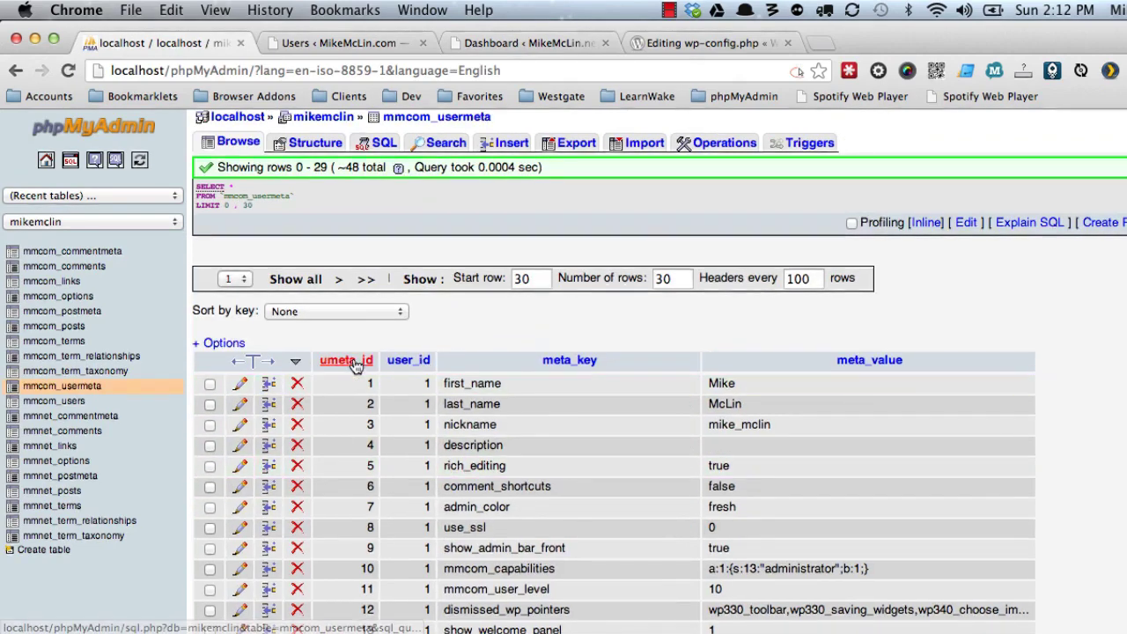
click(344, 368)
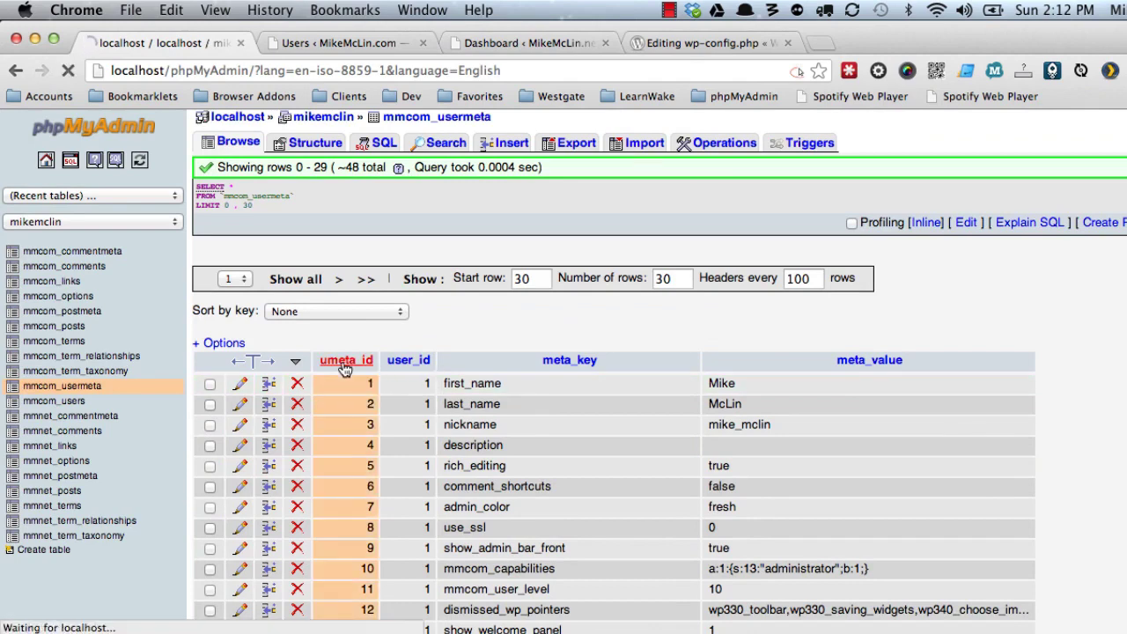
click(343, 369)
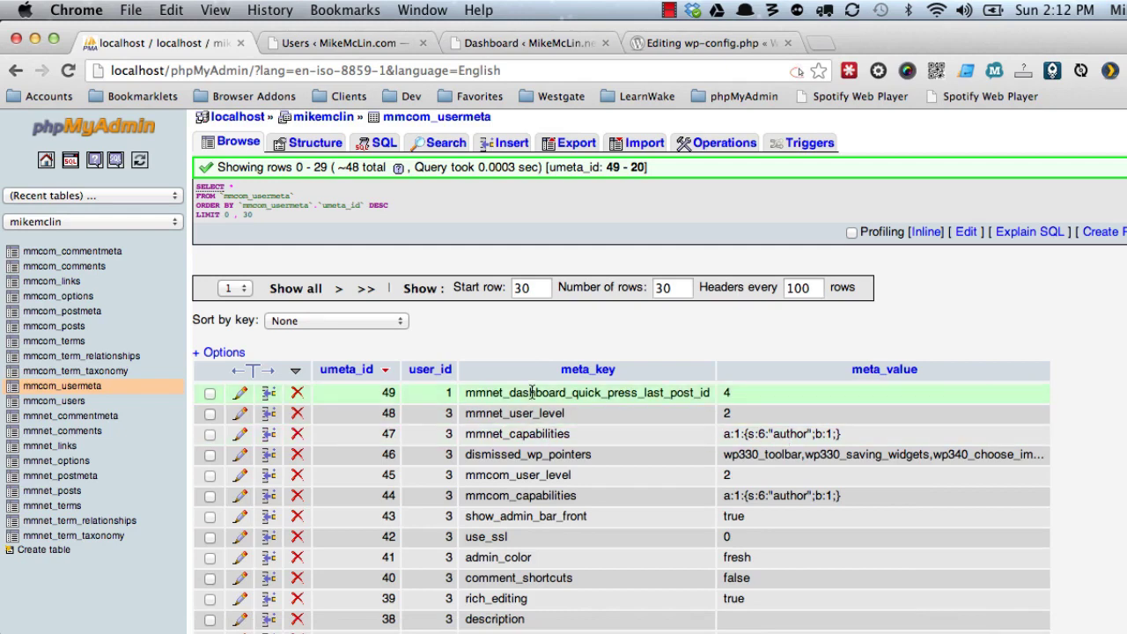
scroll(511, 469, down, 3)
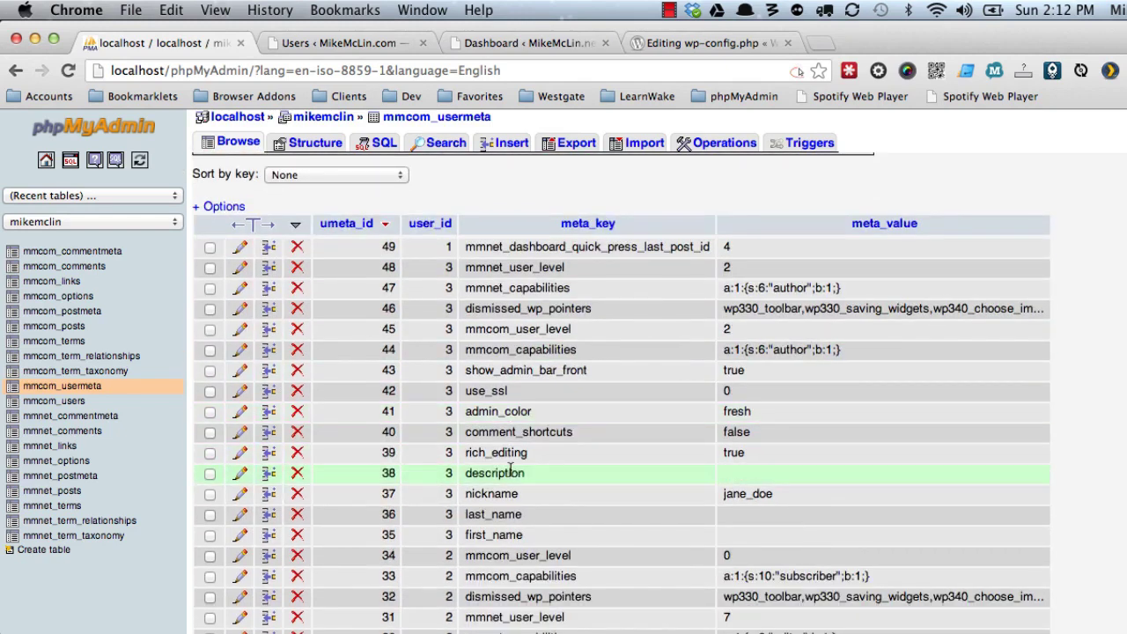
click(426, 224)
scroll(422, 250, down, 2)
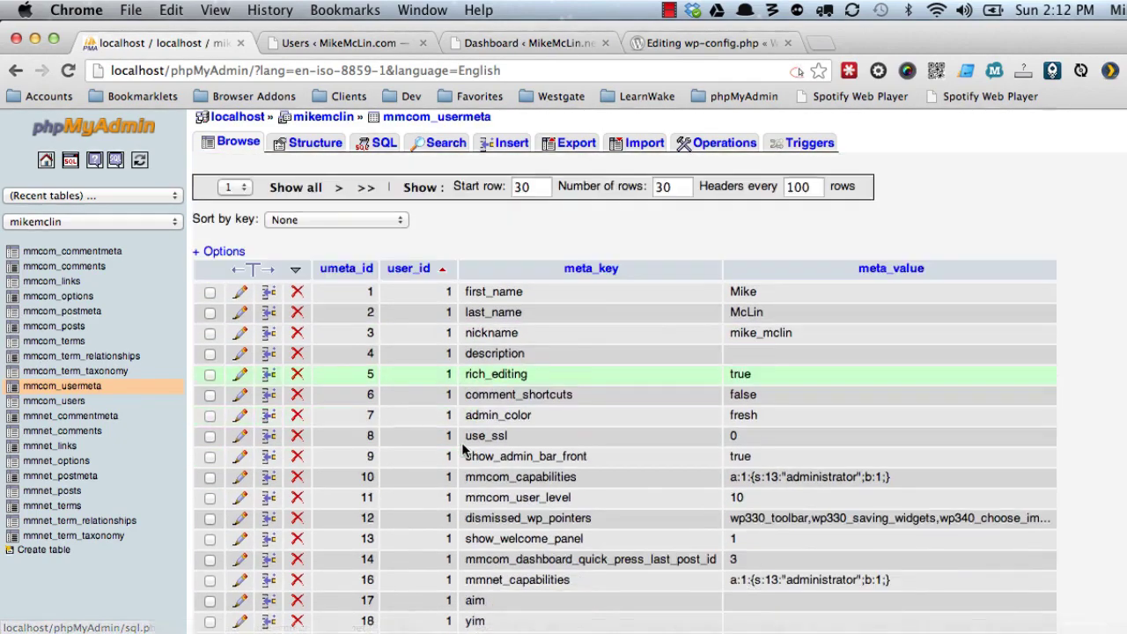
scroll(463, 458, down, 2)
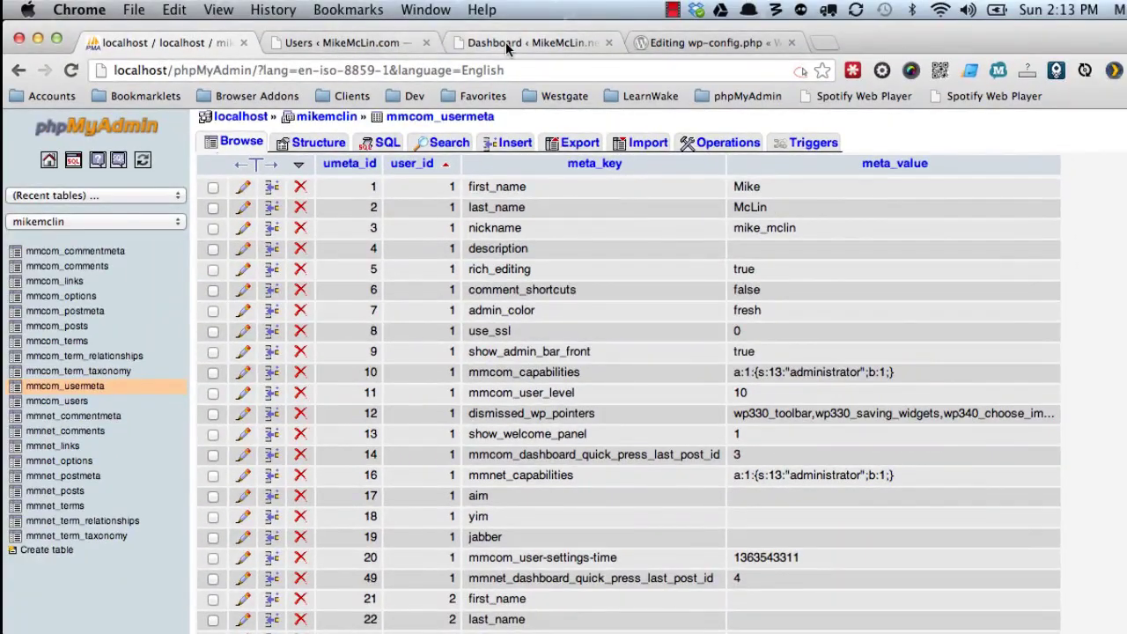
click(502, 34)
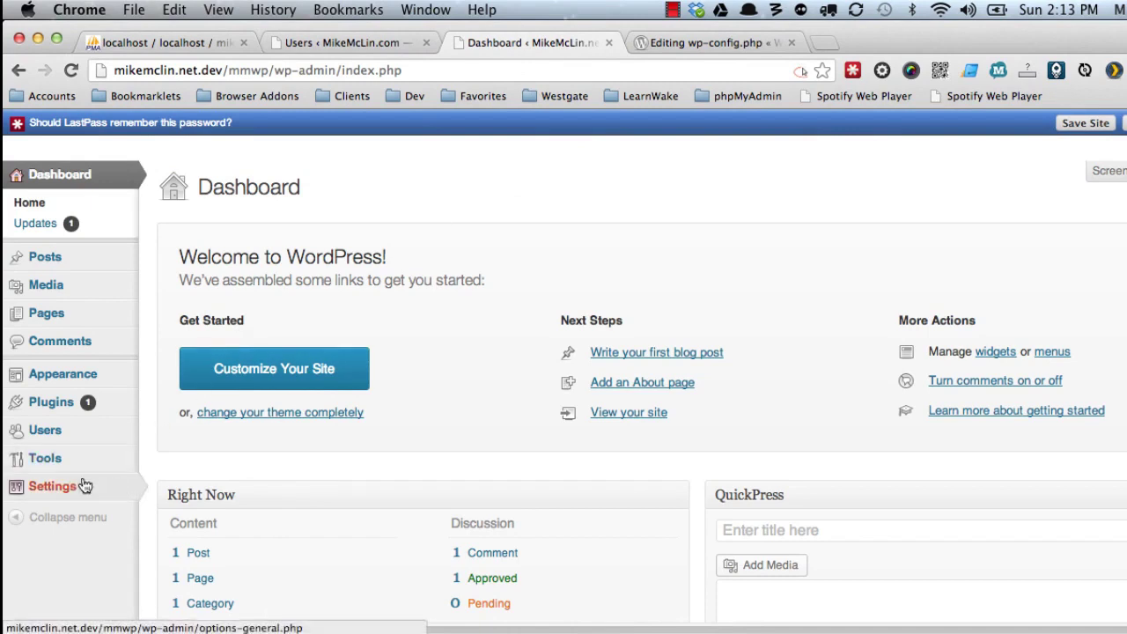
Change the WP Orphanage Extended default role to Subscriber and save the settings.
mouse_move(79, 489)
click(188, 588)
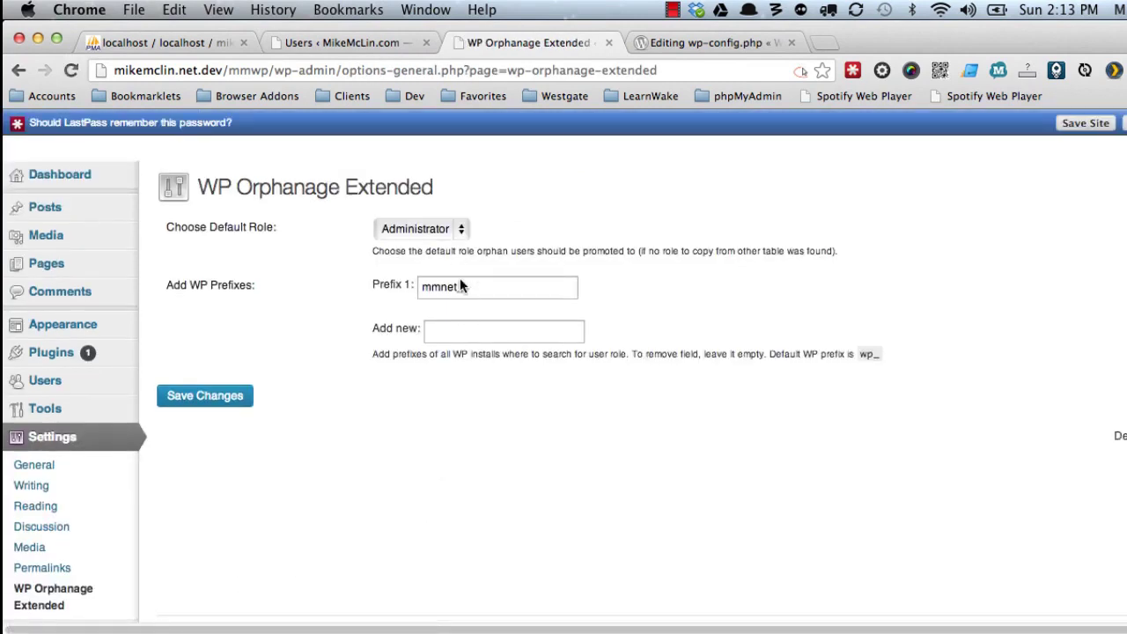
click(458, 234)
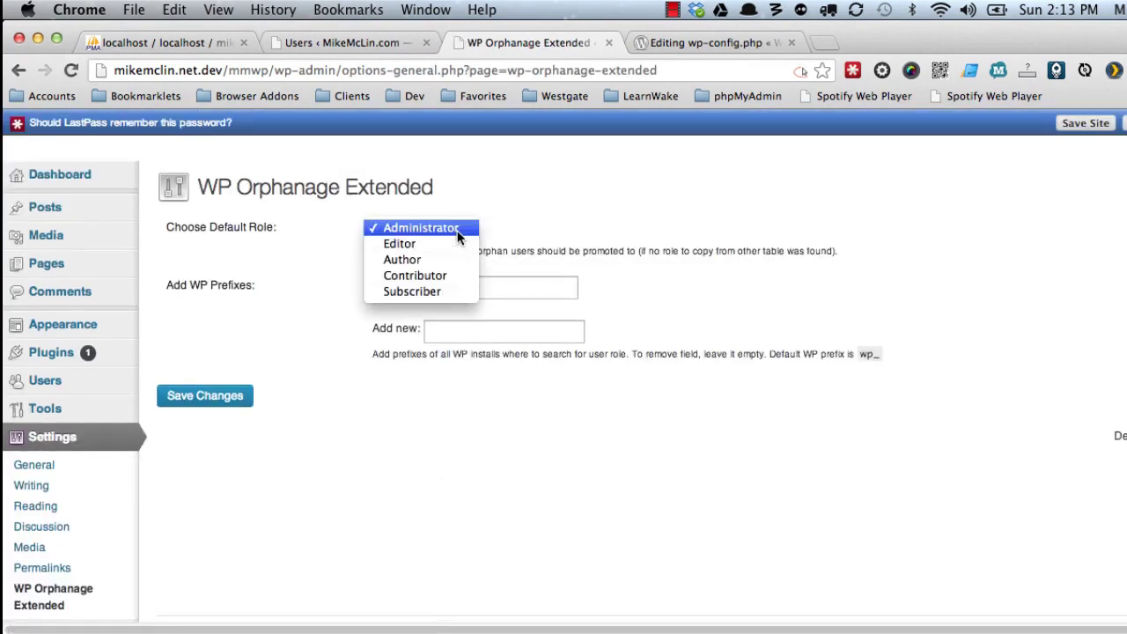
click(414, 292)
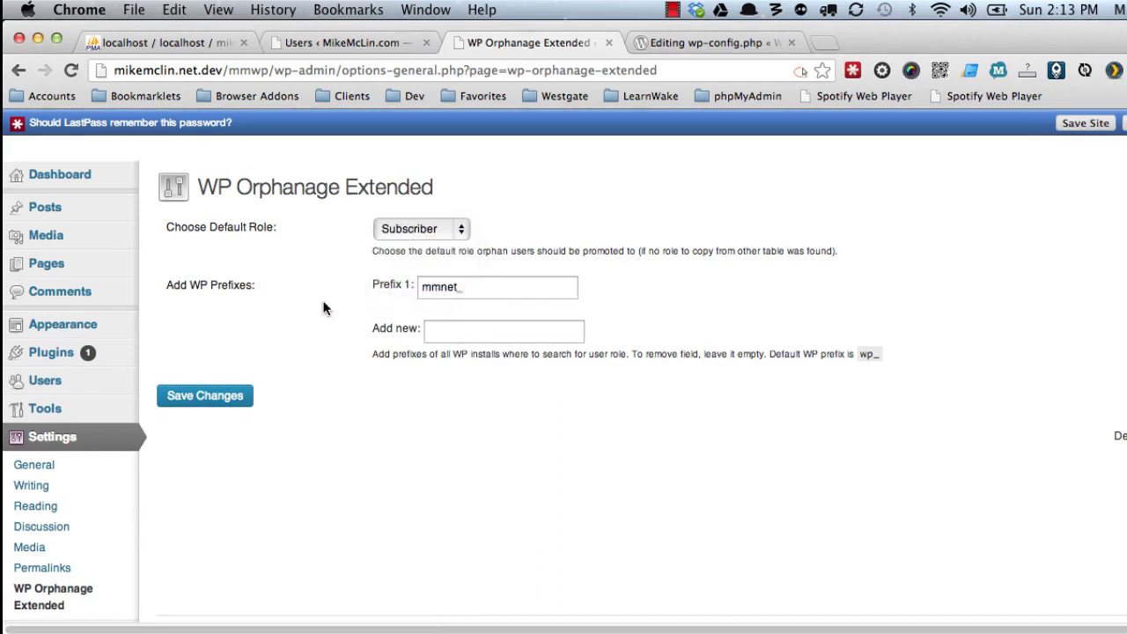
click(197, 393)
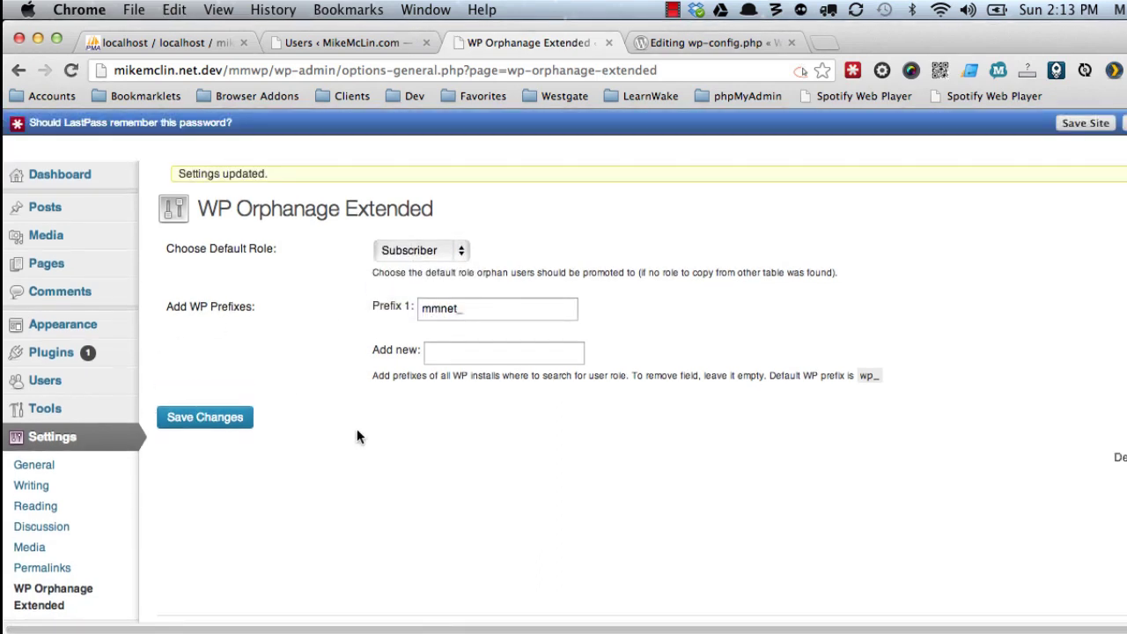